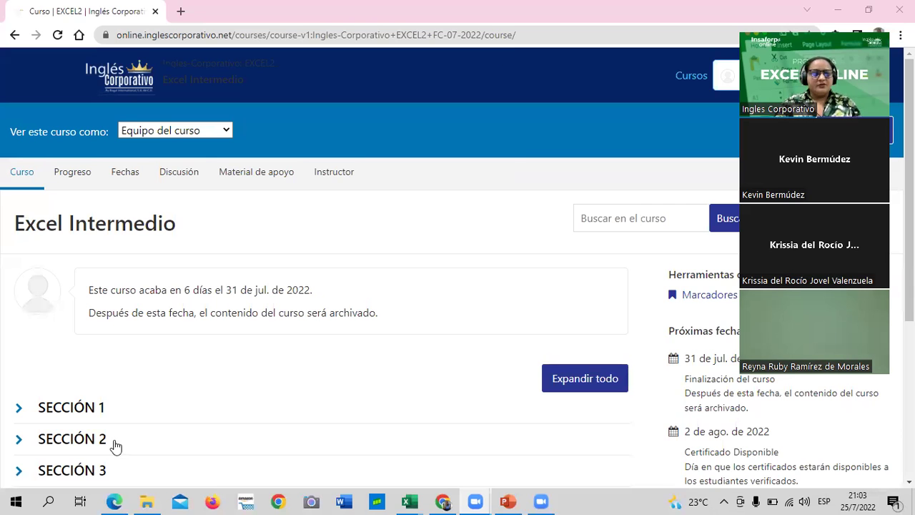
# - Open the SECCIÓN 4 unit and go to its 4.0 Objetivo de la lección page
pyautogui.scroll(-3, 303, 329)
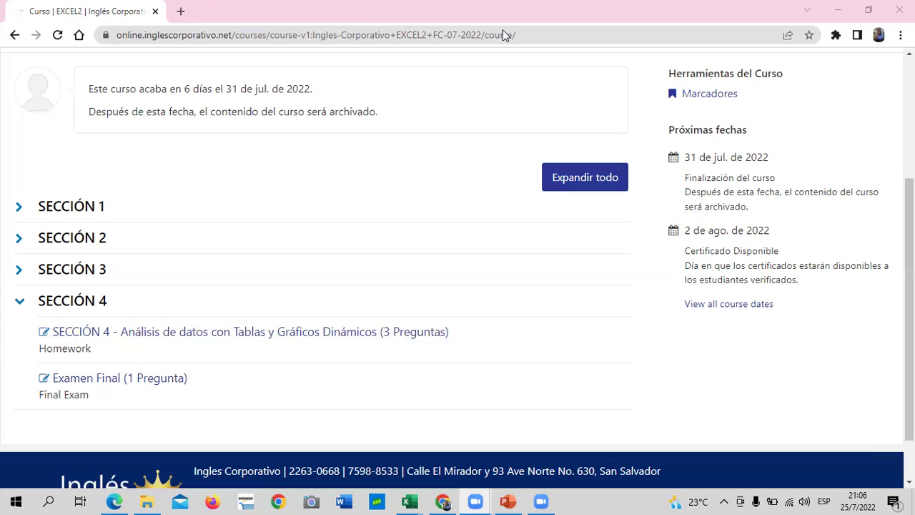
pyautogui.scroll(-1, 64, 220)
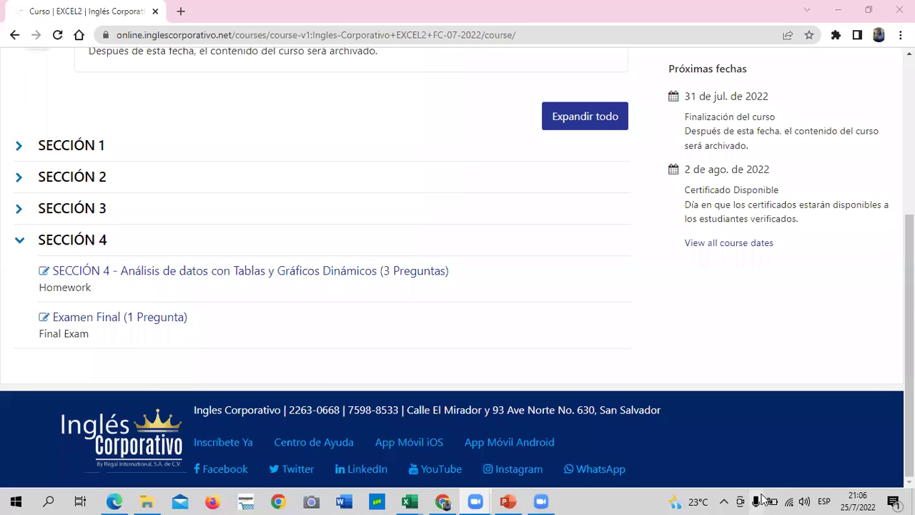
pyautogui.moveTo(772, 499)
pyautogui.scroll(1, 291, 165)
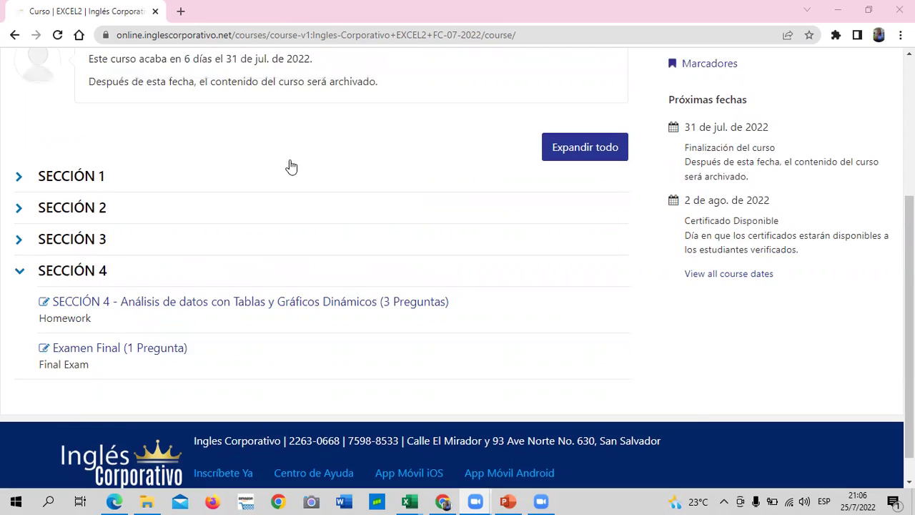
pyautogui.scroll(3, 327, 216)
pyautogui.scroll(-4, 323, 227)
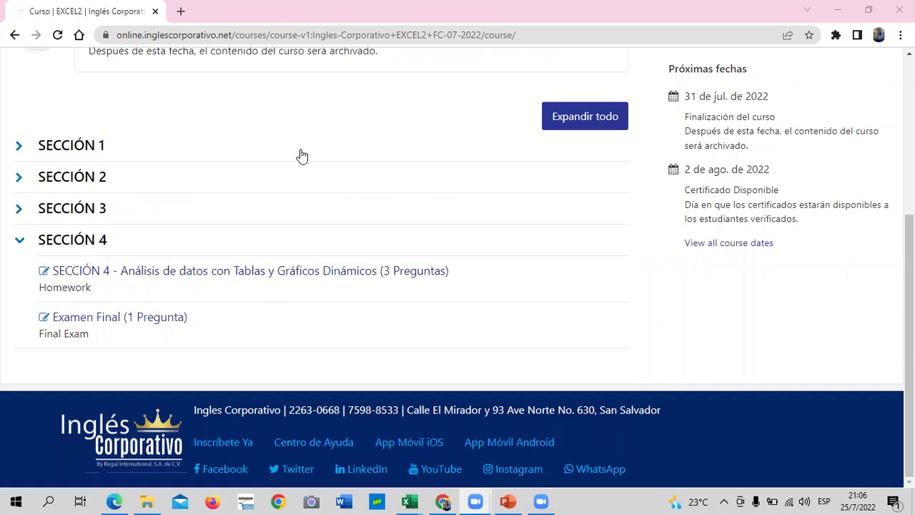
pyautogui.scroll(3, 237, 337)
pyautogui.scroll(-3, 247, 334)
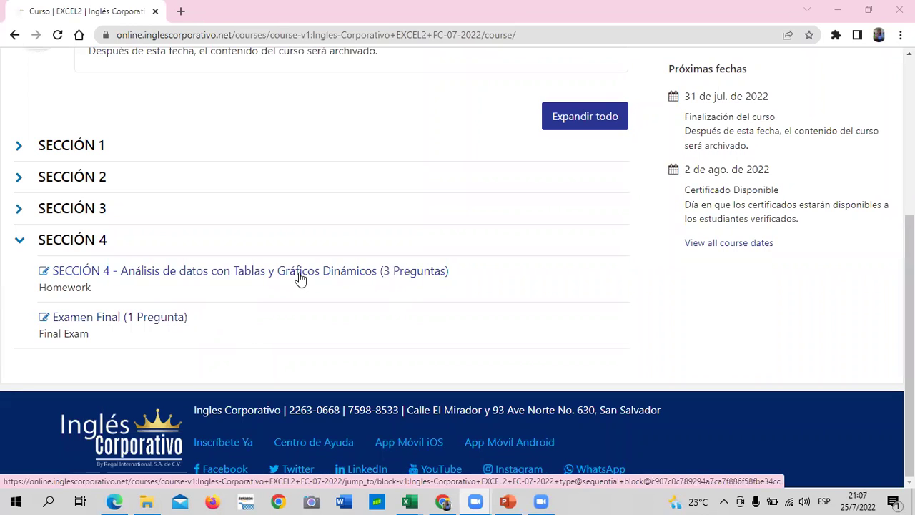
pyautogui.click(173, 272)
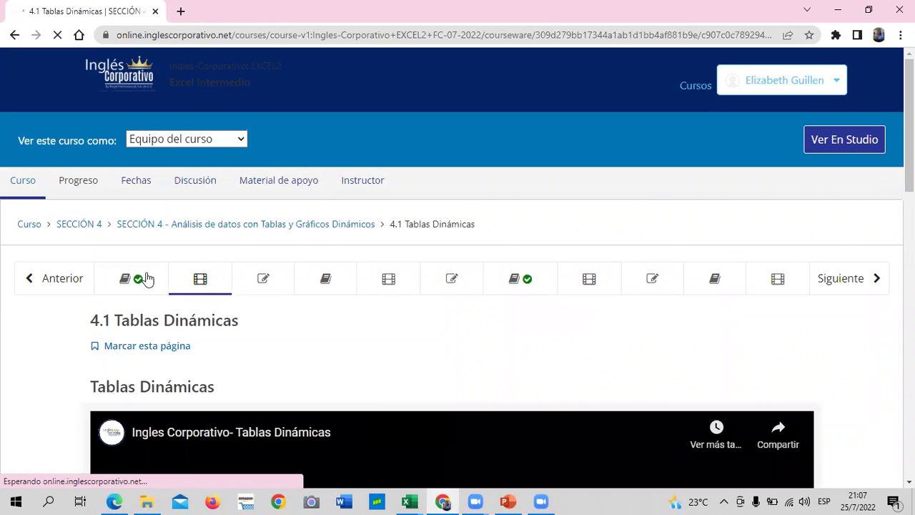
pyautogui.click(147, 279)
# - Bring the Tablas dinámicas presentation forward from the taskbar
pyautogui.scroll(-10, 405, 424)
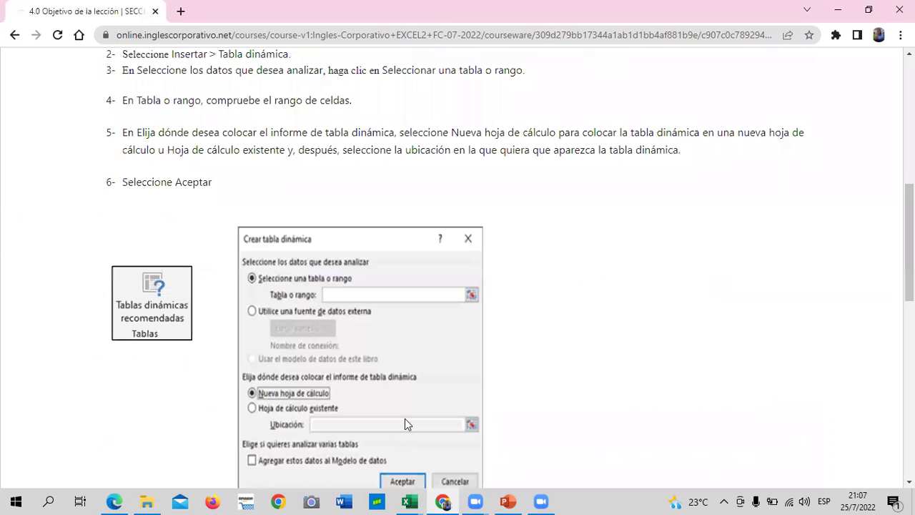
pyautogui.scroll(-4, 408, 425)
pyautogui.scroll(4, 418, 432)
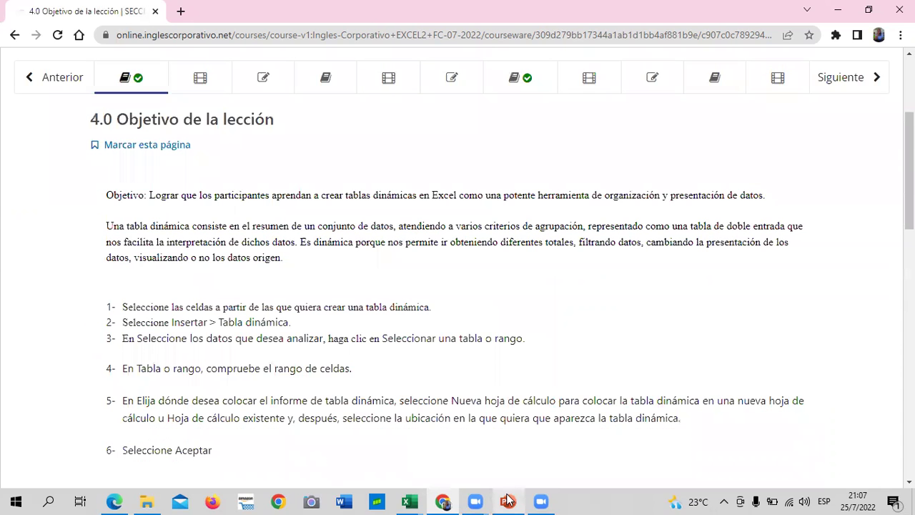
pyautogui.moveTo(507, 500)
pyautogui.click(512, 464)
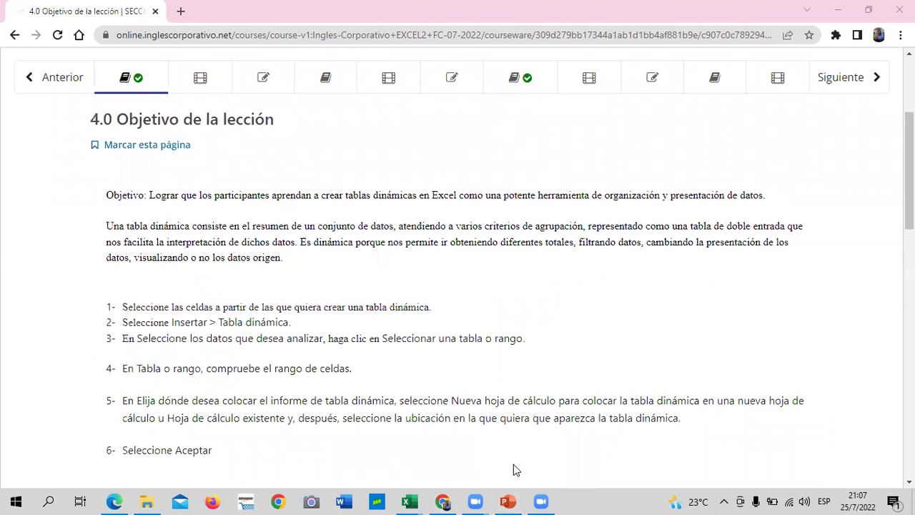
pyautogui.click(508, 501)
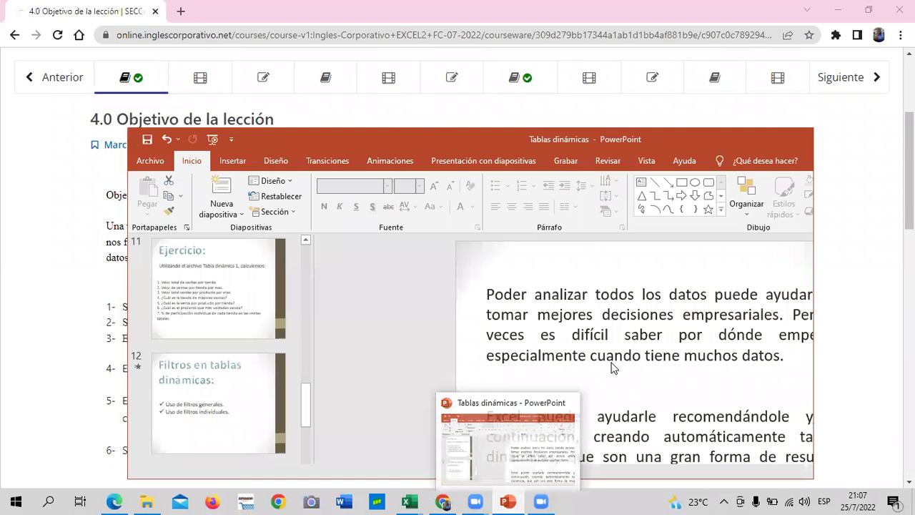
# - Maximize the Tablas dinámicas deck and run the slideshow to '¿Qué son las tablas dinámicas?'
pyautogui.click(765, 138)
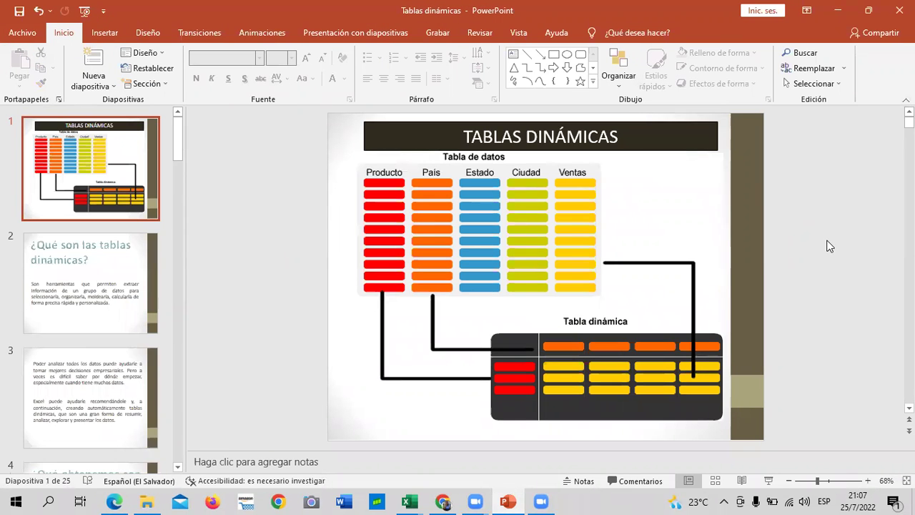
pyautogui.click(769, 480)
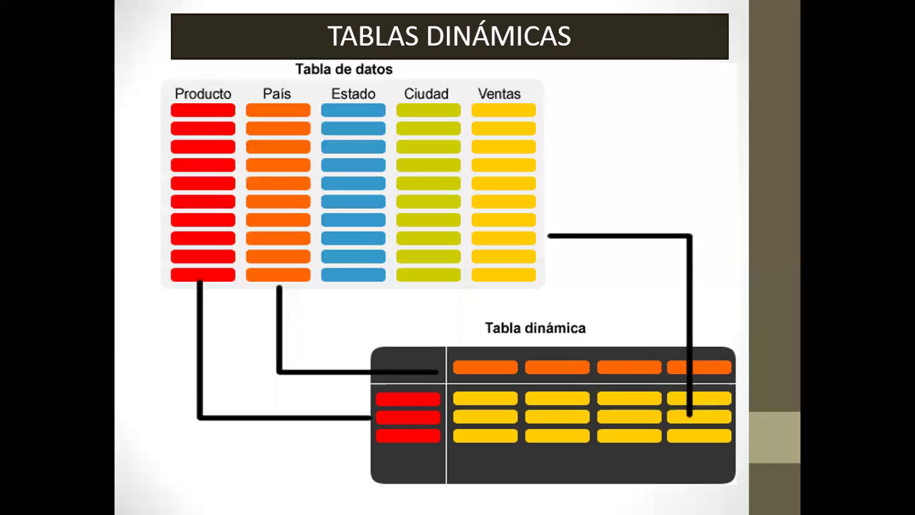
pyautogui.click(777, 304)
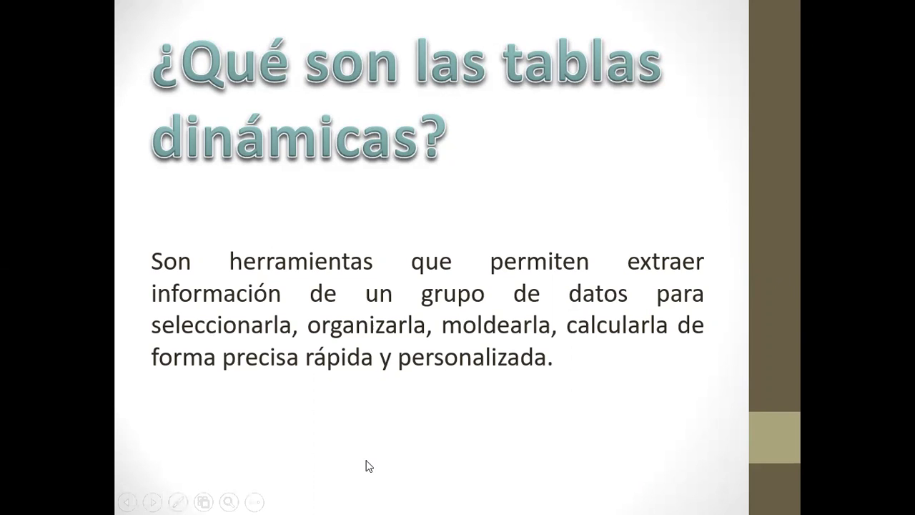
# - Advance through the analysis and benefits slides, revealing each bullet, to the 'what is needed' slide
pyautogui.click(466, 439)
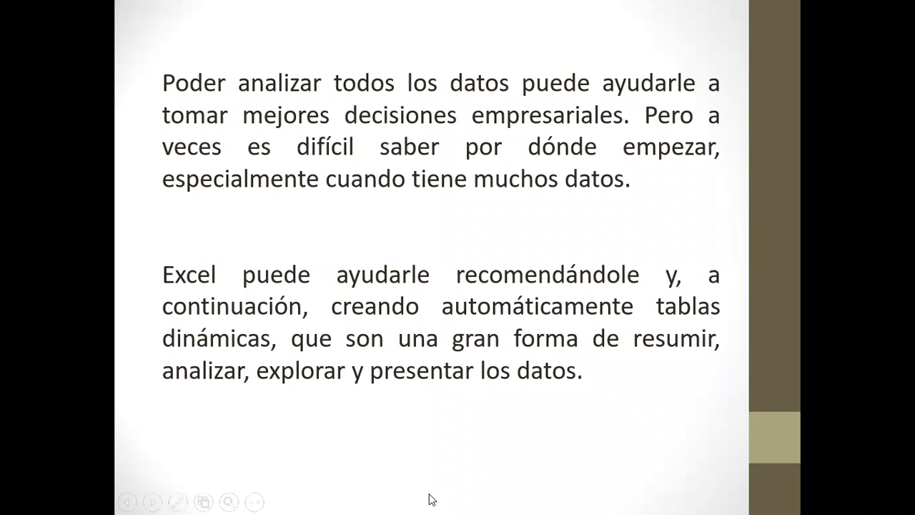
pyautogui.click(575, 452)
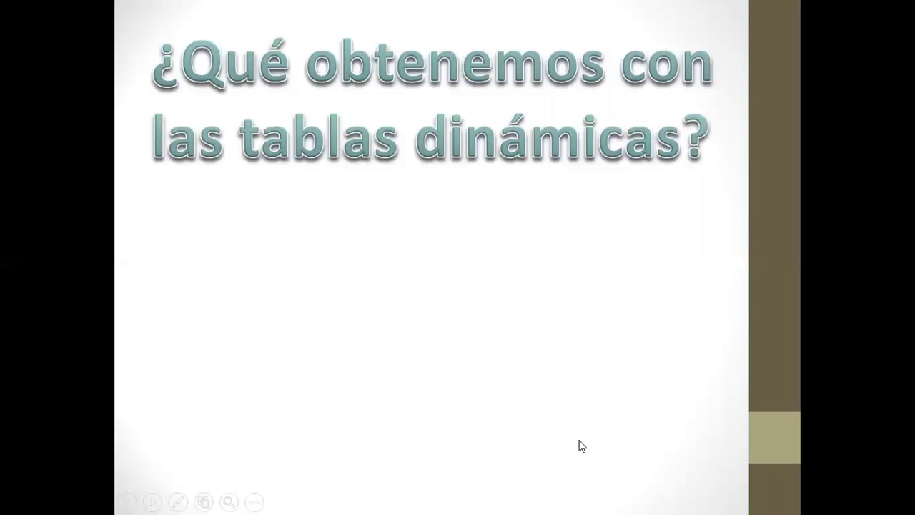
pyautogui.click(649, 405)
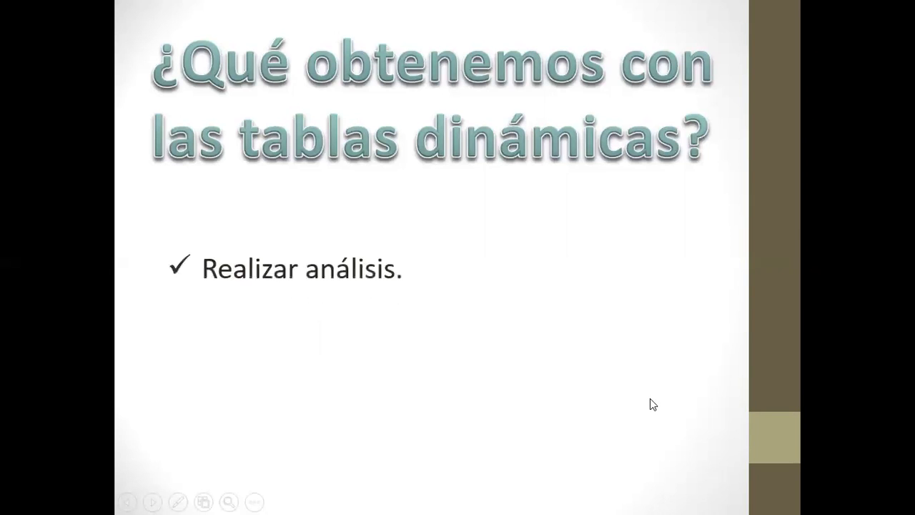
pyautogui.click(650, 395)
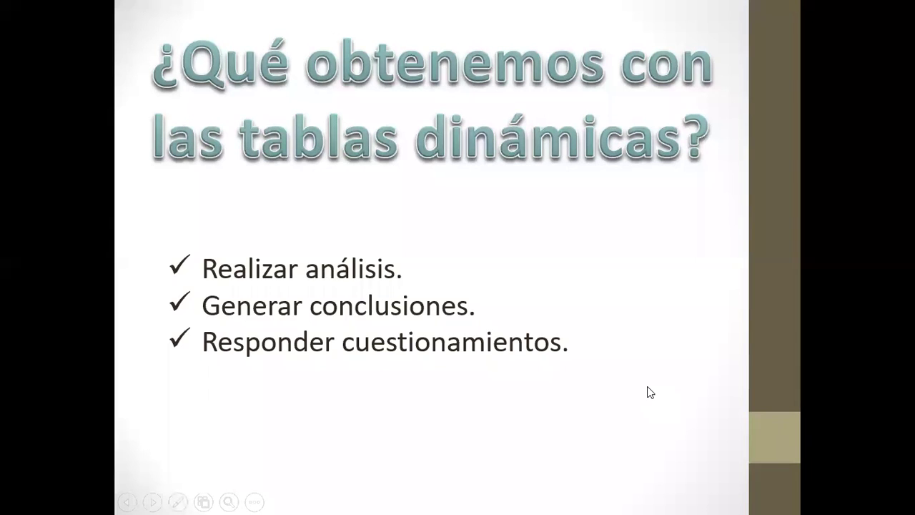
pyautogui.click(650, 391)
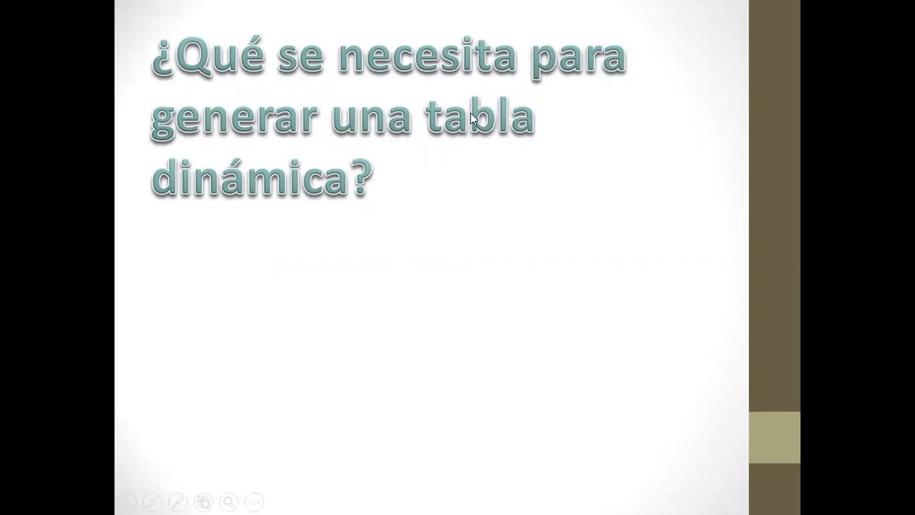
# - Reveal the well-structured database requirement, then advance to 'Elementos de una tabla dinámica'
pyautogui.click(608, 214)
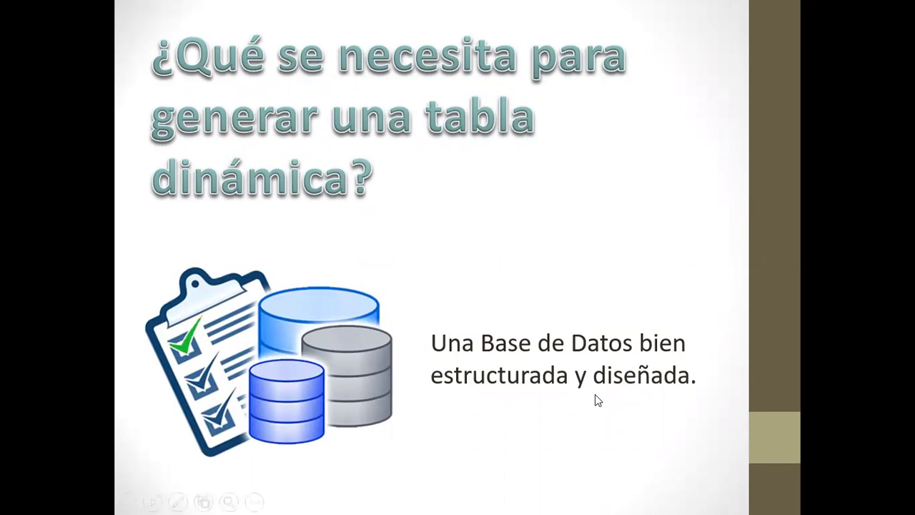
pyautogui.click(636, 444)
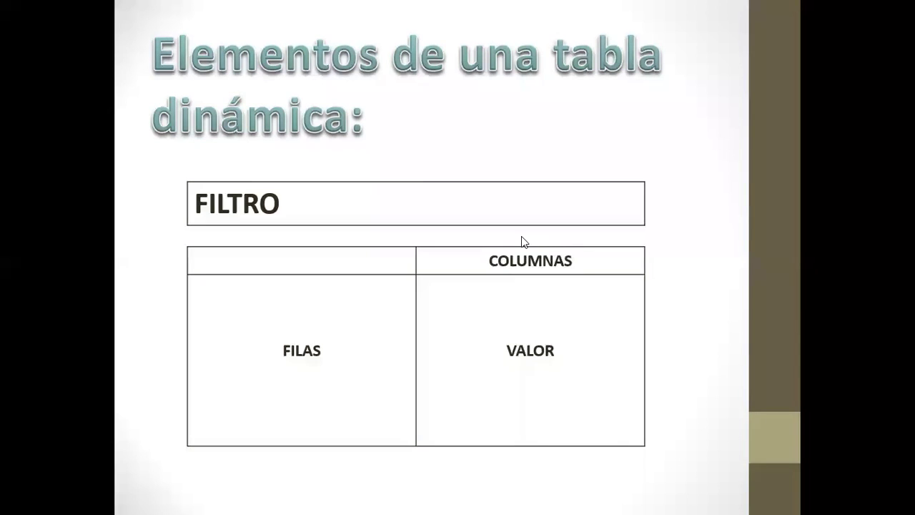
# - Show the example pivot screenshot with its red, yellow, green and blue outlines, then advance
pyautogui.click(608, 437)
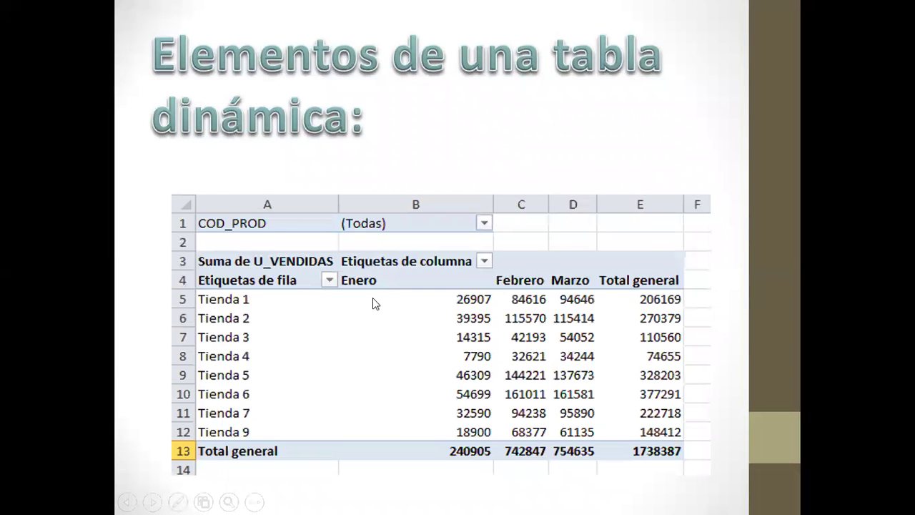
pyautogui.click(536, 461)
pyautogui.click(645, 436)
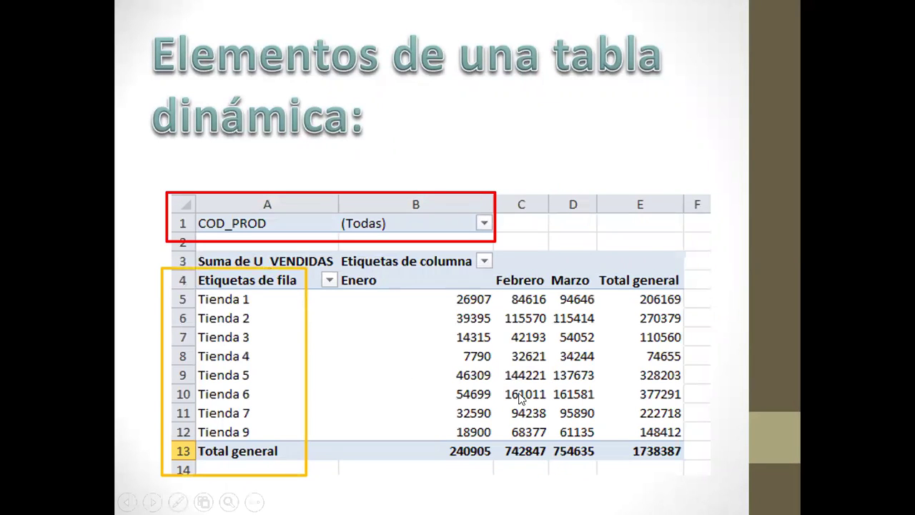
pyautogui.click(529, 362)
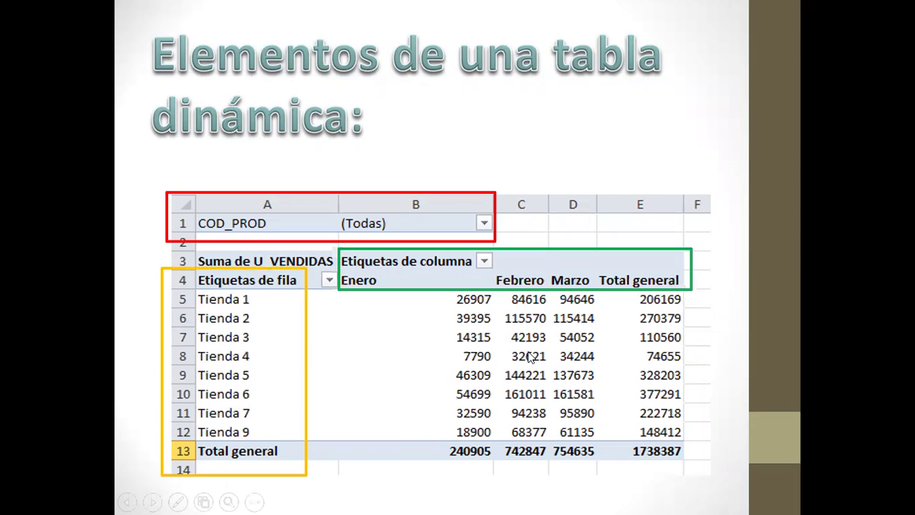
pyautogui.click(565, 407)
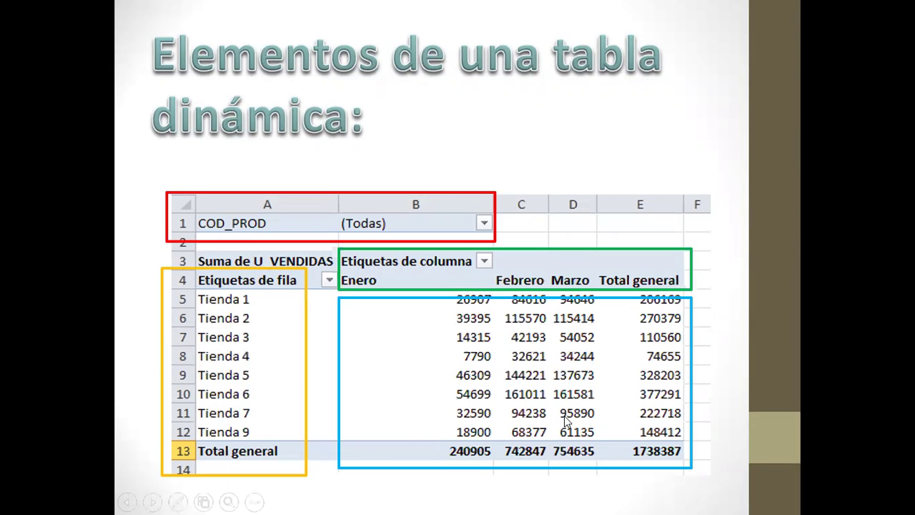
pyautogui.click(509, 373)
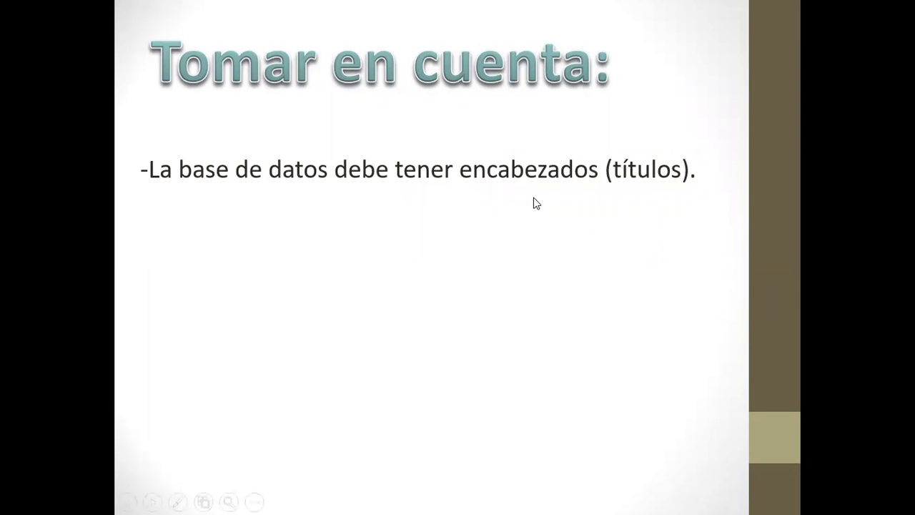
# - Reveal the four remaining points, ending with 'No deben existir celdas vacías.'
pyautogui.click(619, 292)
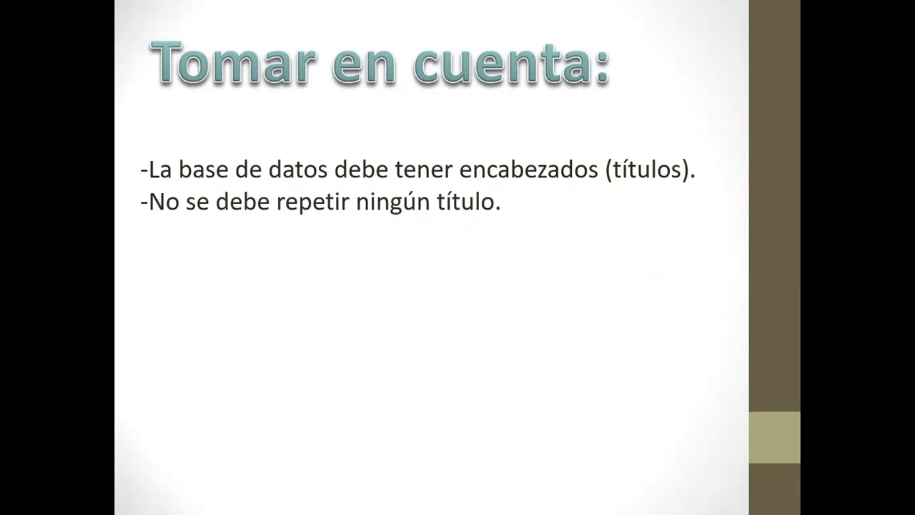
pyautogui.click(597, 289)
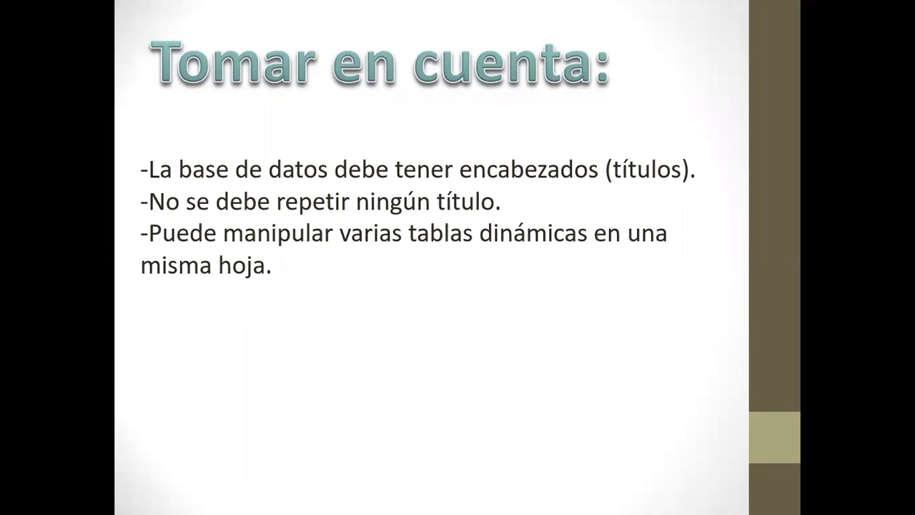
pyautogui.click(639, 304)
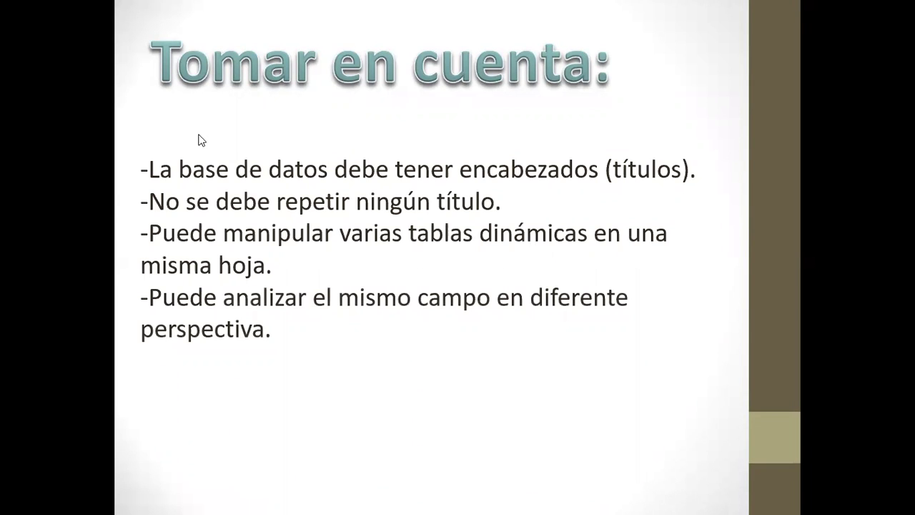
pyautogui.click(597, 331)
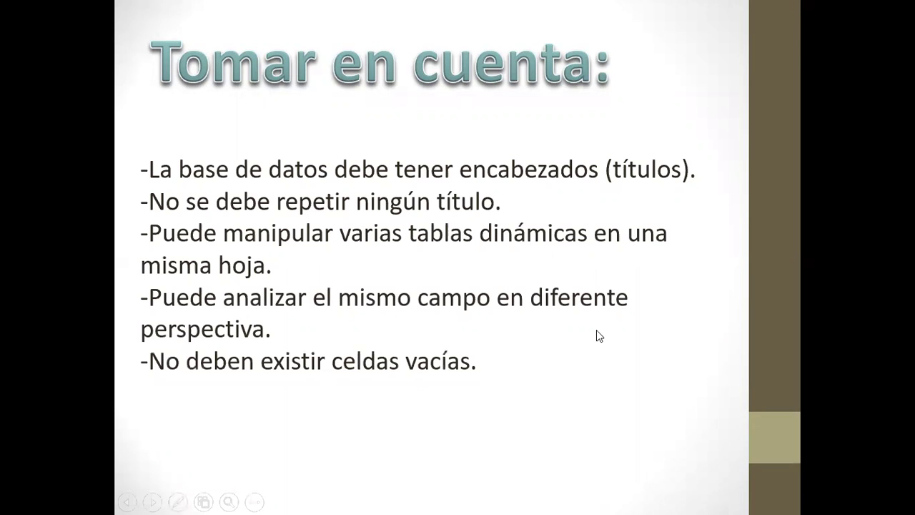
# - Advance past 'Pasos para crear tablas dinámicas' to the numbered 1–10 slide and end the slideshow
pyautogui.click(587, 367)
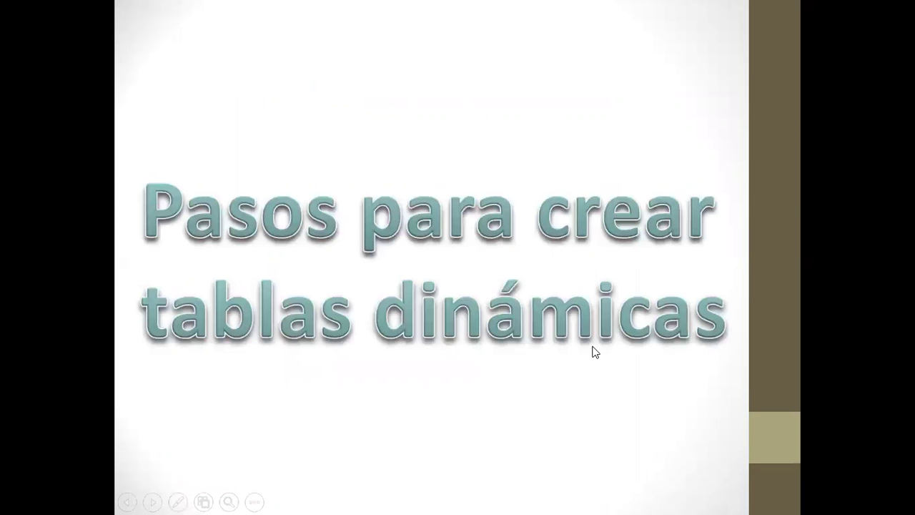
pyautogui.click(510, 402)
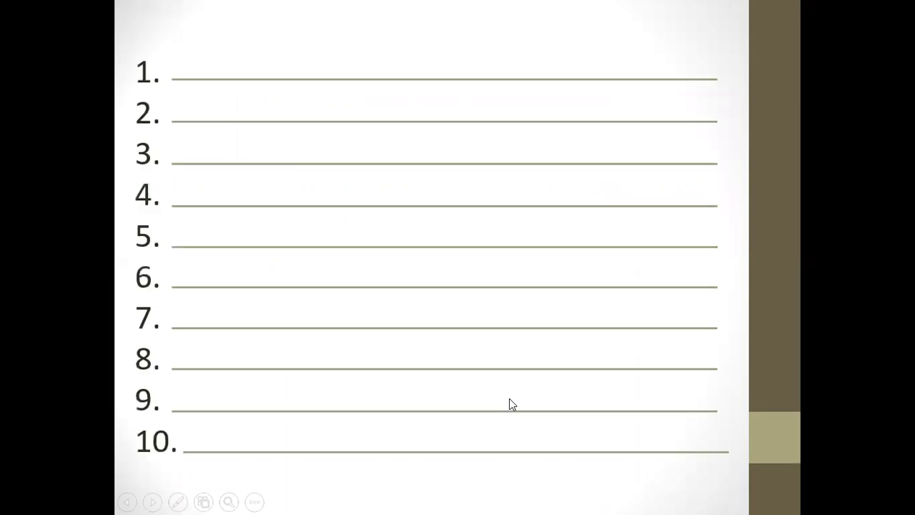
pyautogui.press('Escape')
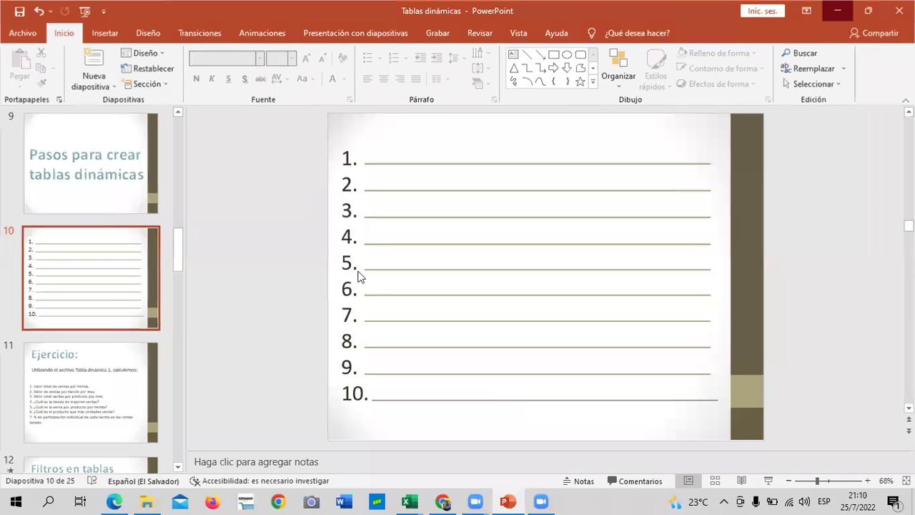
# - Return from PowerPoint to the 4.0 Objetivo de la lección page in the browser
pyautogui.hotkey('alt', 'Tab')
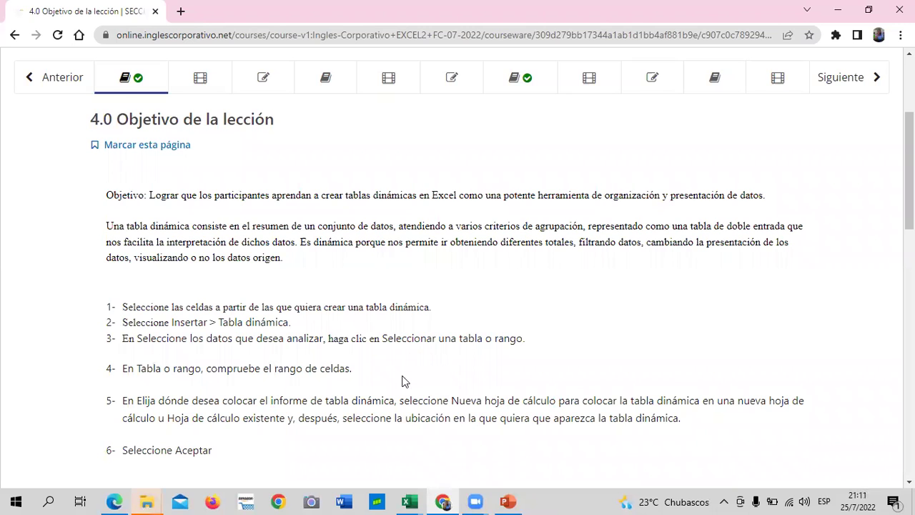
pyautogui.scroll(-3, 382, 300)
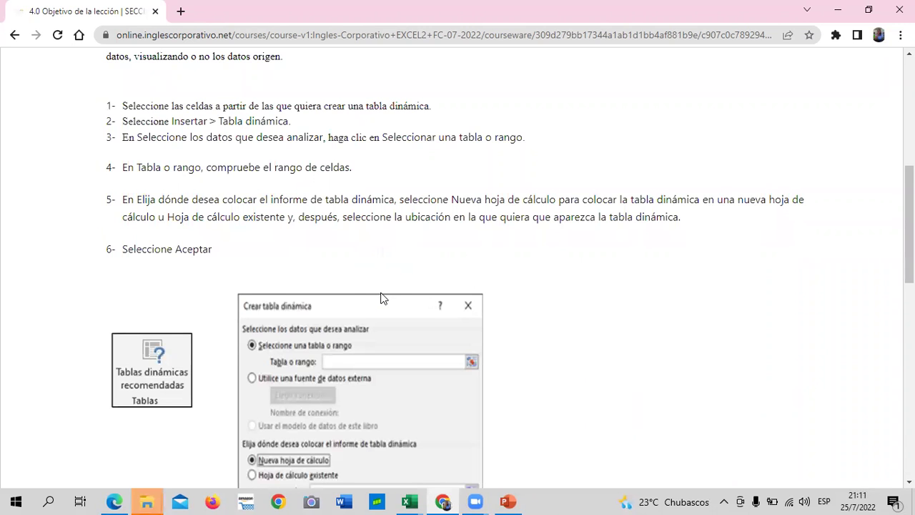
pyautogui.scroll(-2, 371, 295)
pyautogui.scroll(-2, 258, 364)
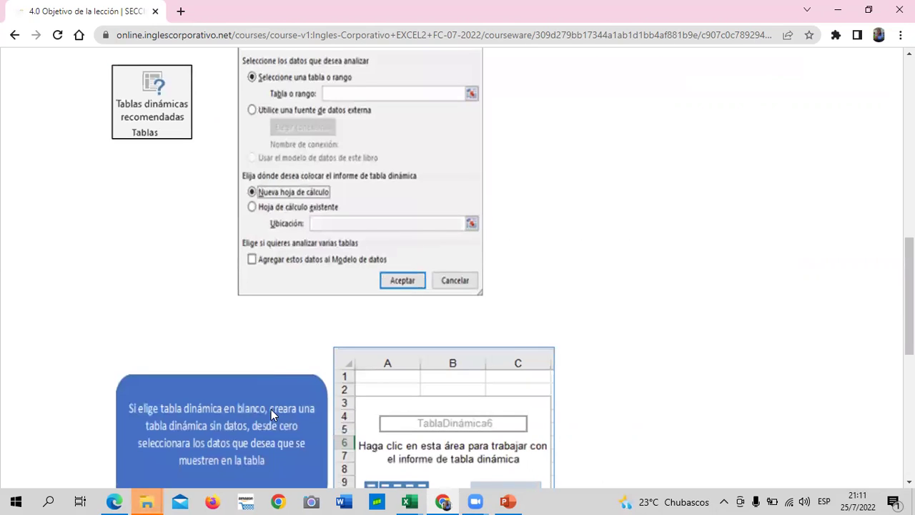
pyautogui.scroll(1, 271, 409)
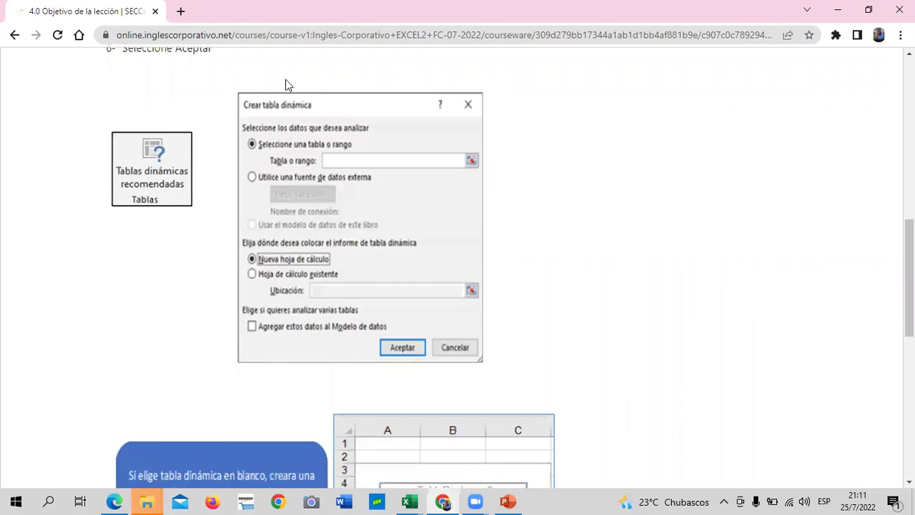
pyautogui.scroll(-3, 190, 308)
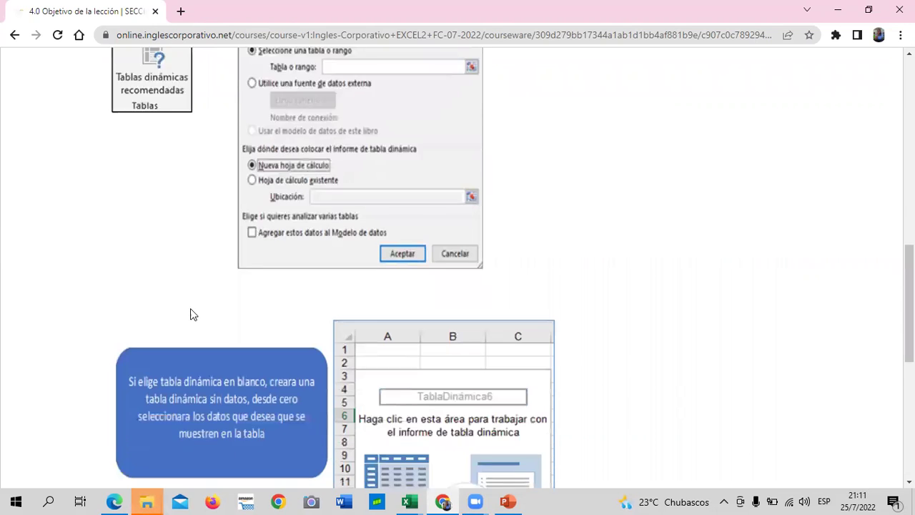
pyautogui.scroll(-2, 266, 304)
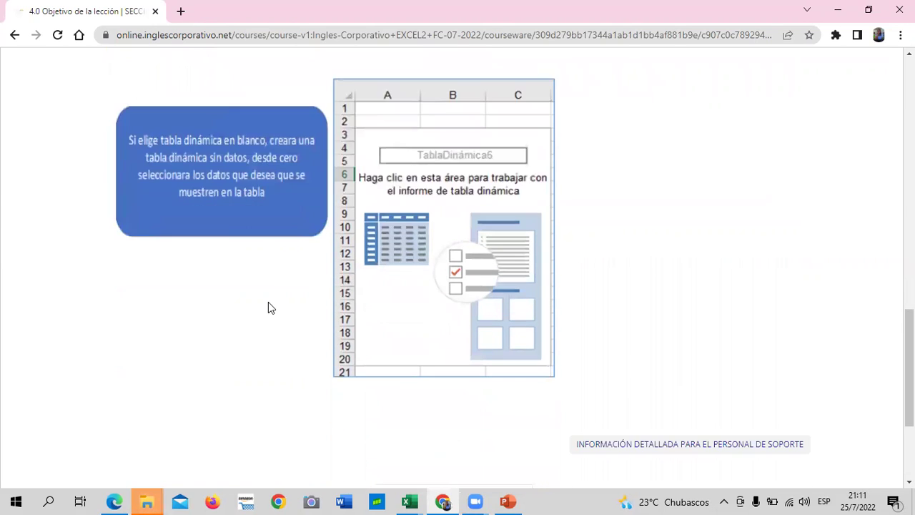
pyautogui.scroll(2, 376, 259)
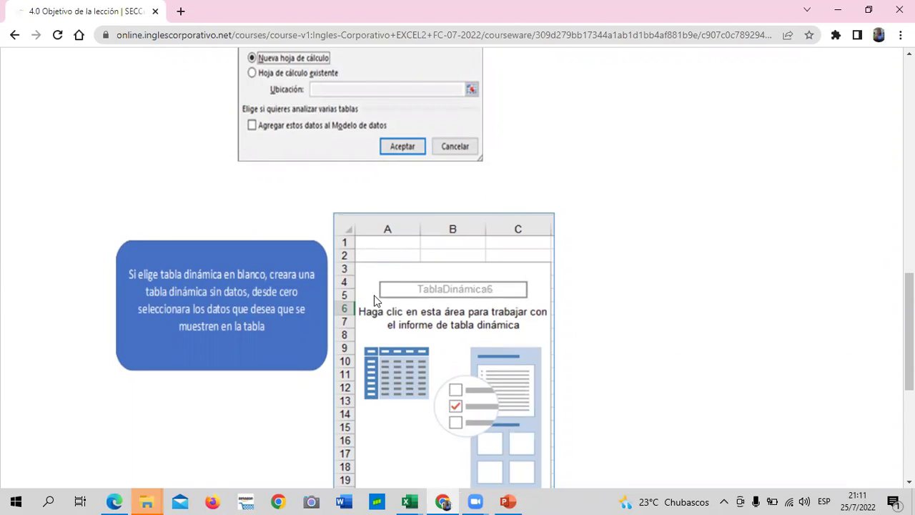
pyautogui.scroll(3, 340, 318)
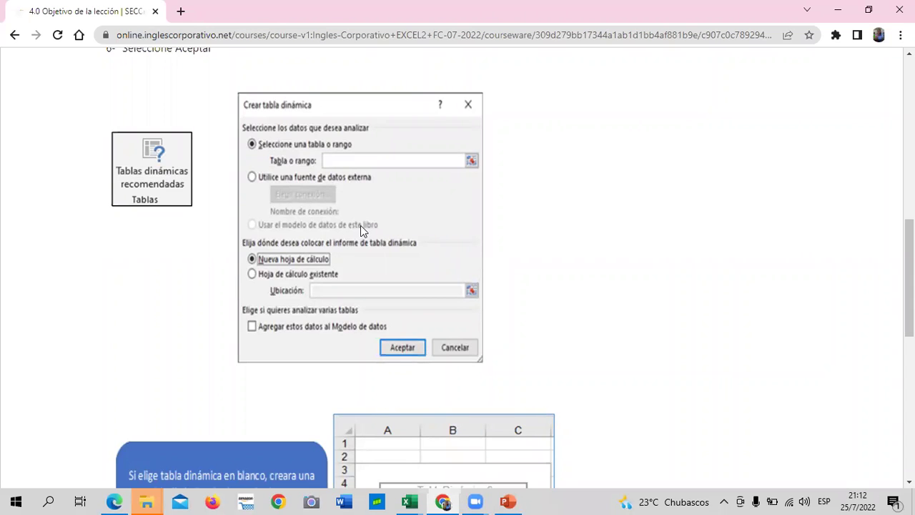
pyautogui.scroll(3, 377, 249)
pyautogui.scroll(-5, 378, 249)
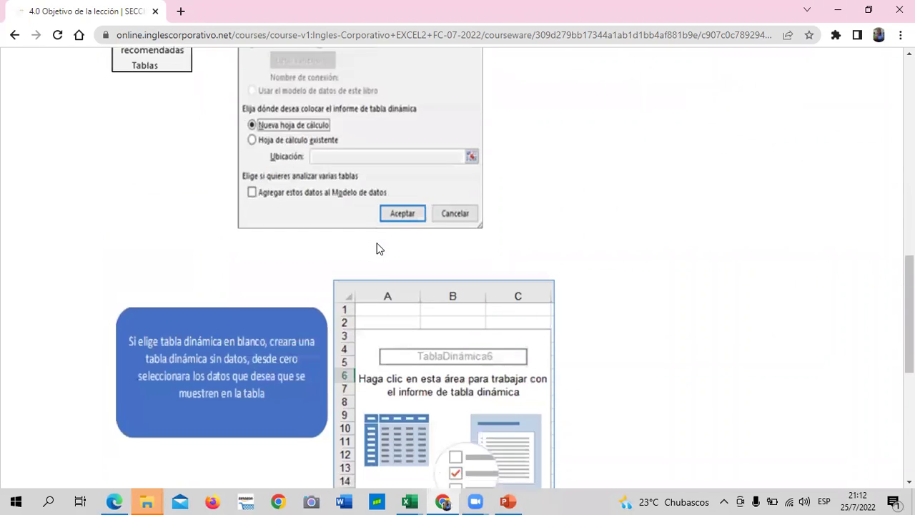
pyautogui.scroll(-3, 377, 244)
pyautogui.scroll(-3, 429, 257)
# - Go on to lesson 4.1 Tablas Dinámicas and scroll to its embedded video
pyautogui.click(468, 314)
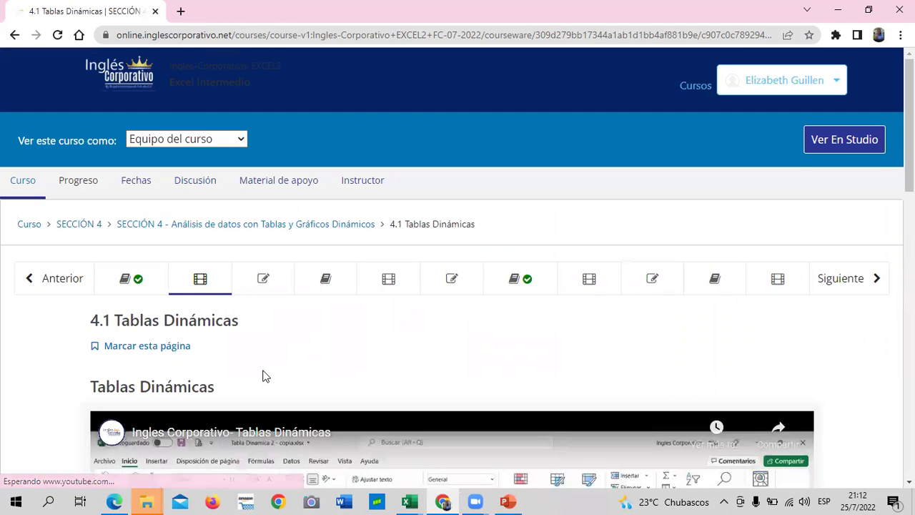
pyautogui.scroll(-2, 262, 376)
pyautogui.scroll(-2, 263, 373)
pyautogui.scroll(-4, 266, 372)
pyautogui.scroll(-2, 266, 367)
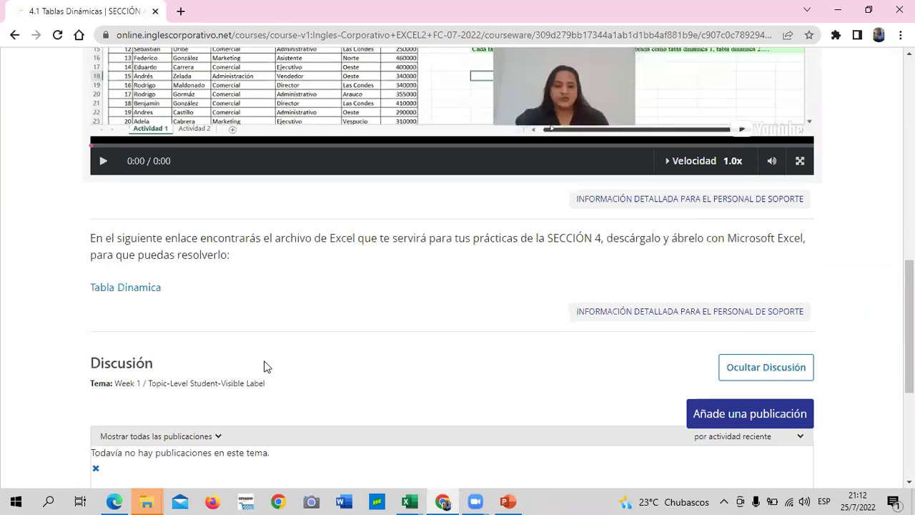
pyautogui.scroll(4, 280, 368)
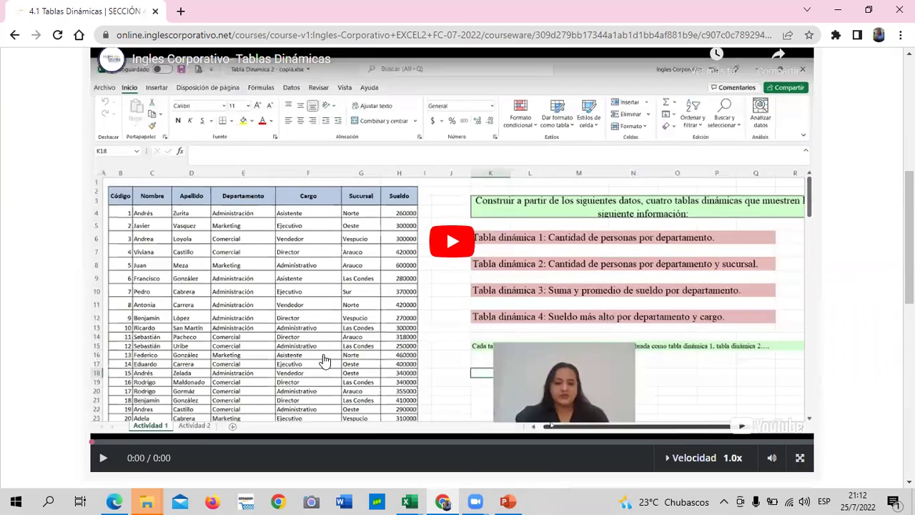
pyautogui.scroll(2, 323, 360)
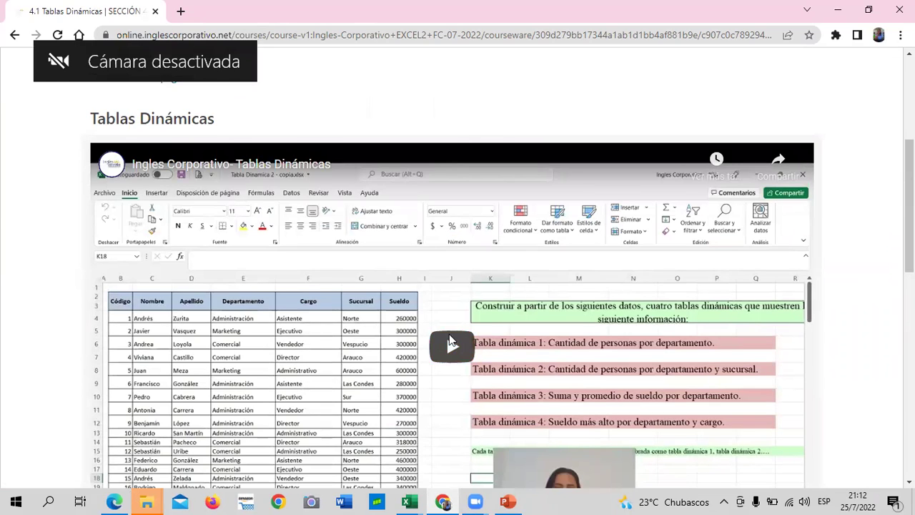
# - Play the 4.1 video through to 5:48, then switch to the Tabla Dinamica (9) workbook
pyautogui.click(450, 342)
pyautogui.scroll(-1, 394, 319)
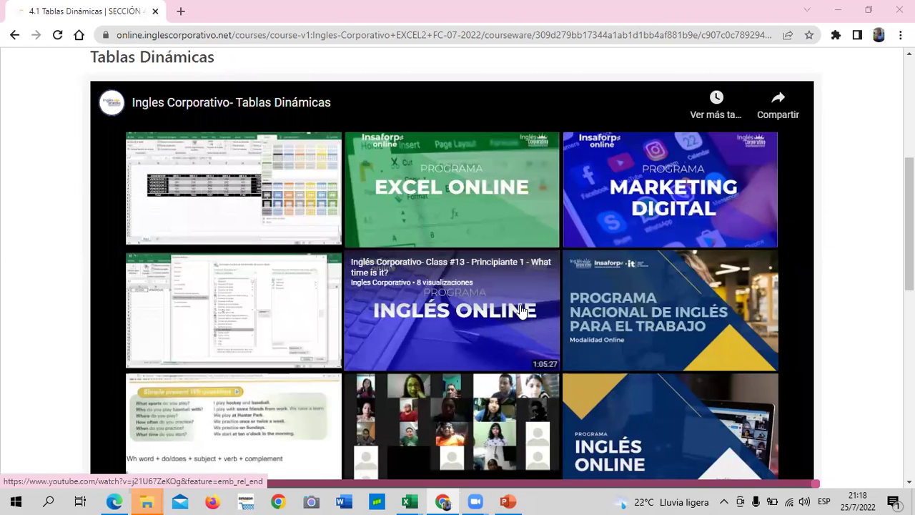
pyautogui.scroll(-2, 381, 284)
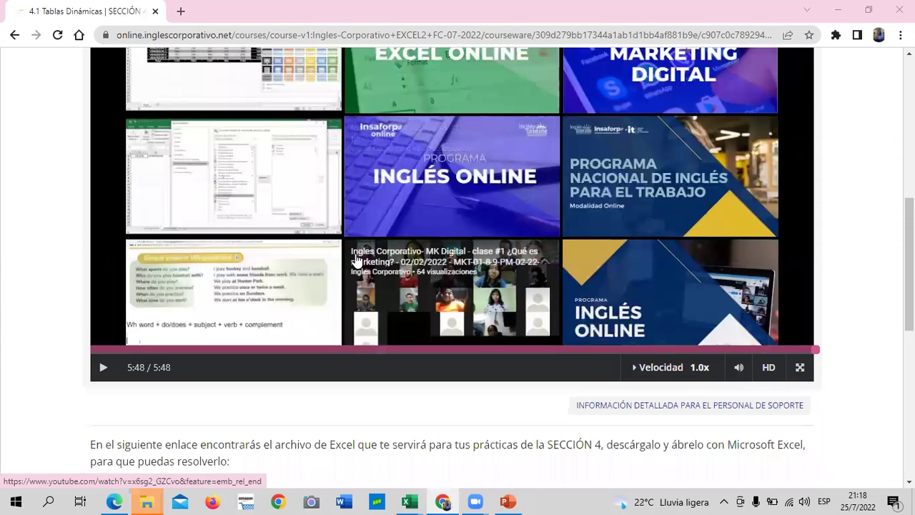
pyautogui.moveTo(410, 499)
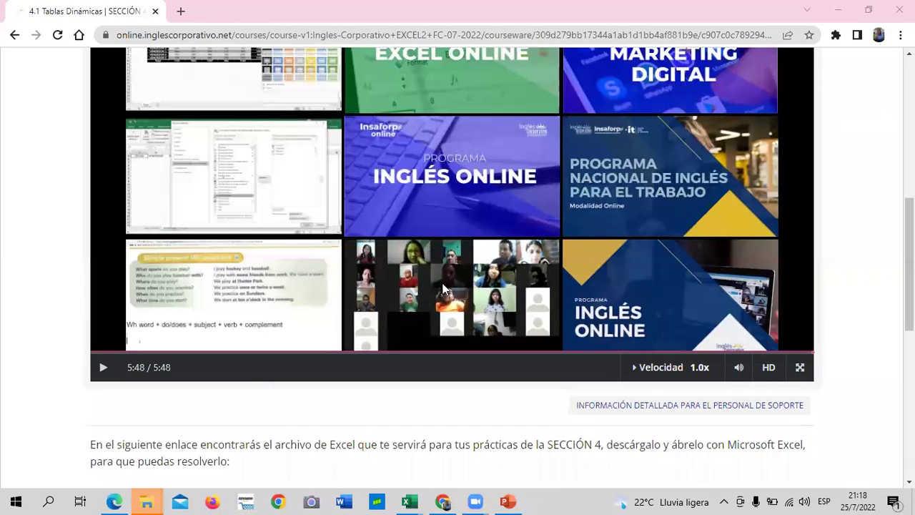
pyautogui.hotkey('alt', 'Tab')
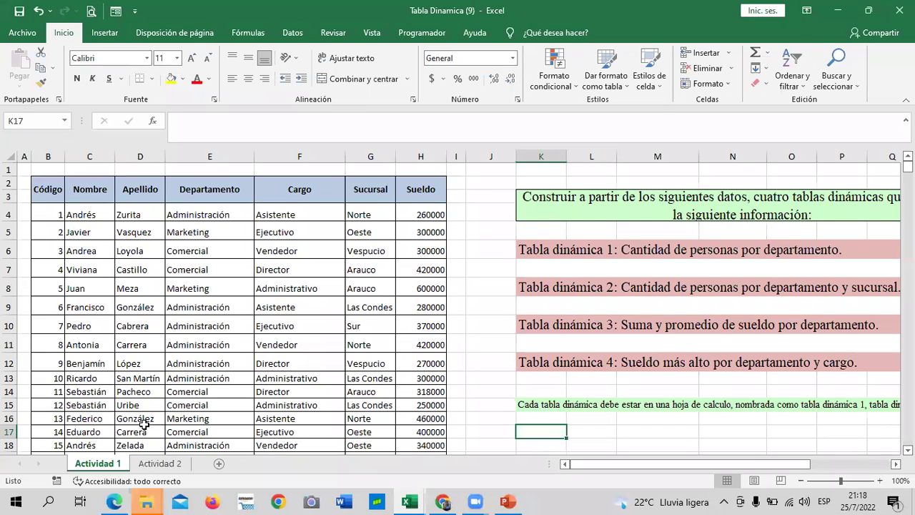
# - Format the Sueldo salaries in H4:H153 as accounting ($ 260,000.00) and widen column H to fit
pyautogui.click(151, 466)
pyautogui.click(89, 466)
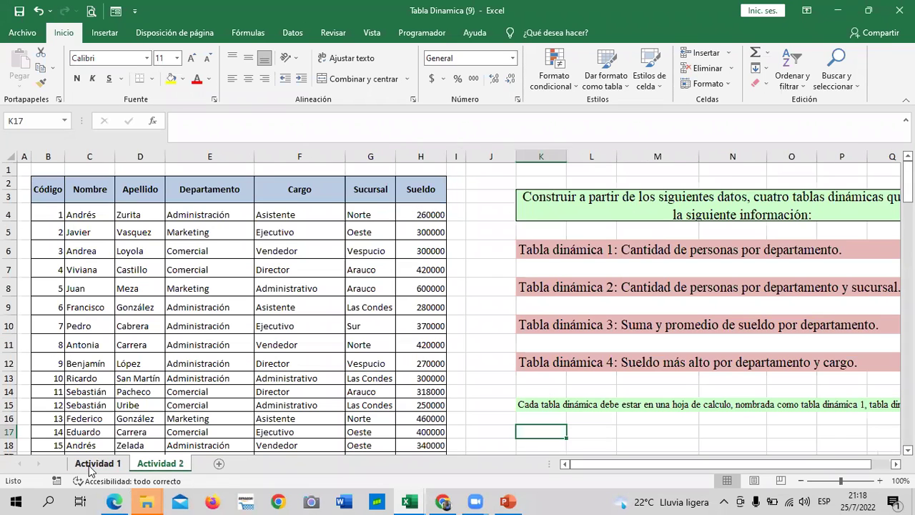
pyautogui.moveTo(421, 215); pyautogui.dragTo(425, 363)
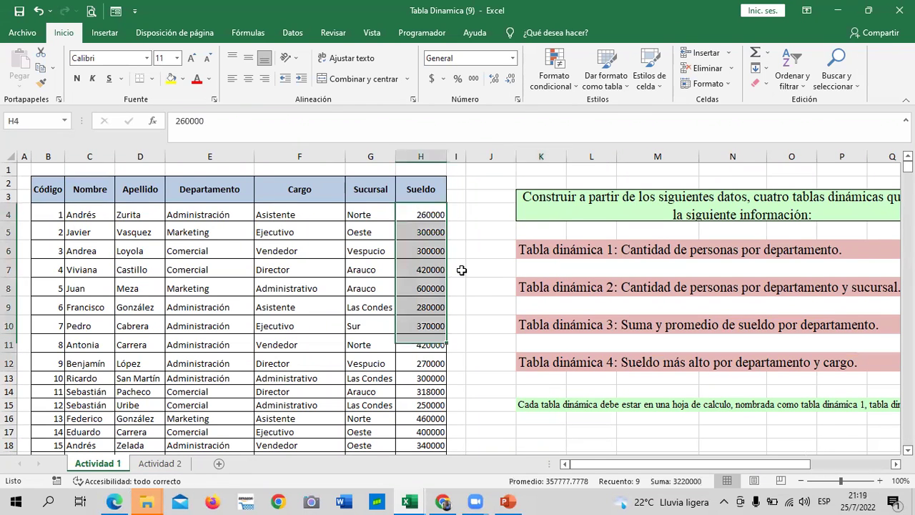
pyautogui.click(466, 211)
pyautogui.moveTo(425, 216); pyautogui.dragTo(420, 500)
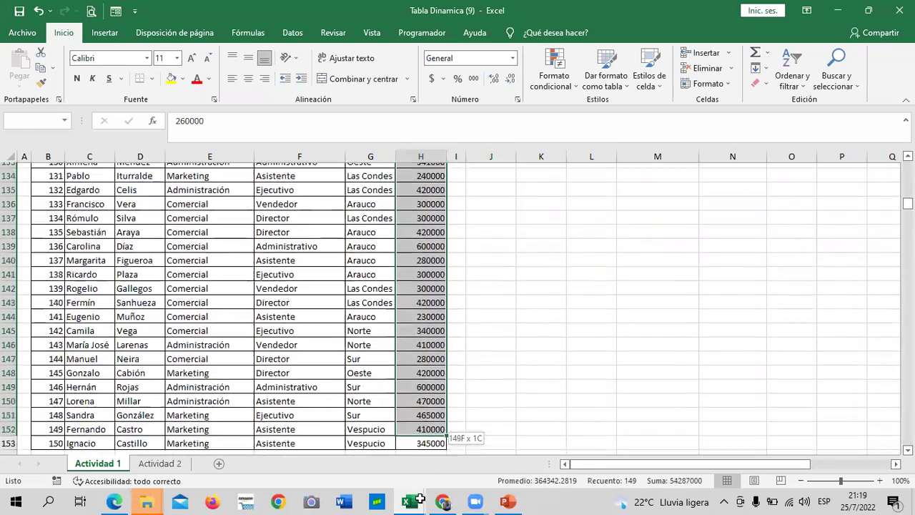
pyautogui.moveTo(420, 500); pyautogui.dragTo(427, 395)
pyautogui.click(431, 80)
pyautogui.moveTo(445, 153); pyautogui.dragTo(463, 153)
pyautogui.click(479, 245)
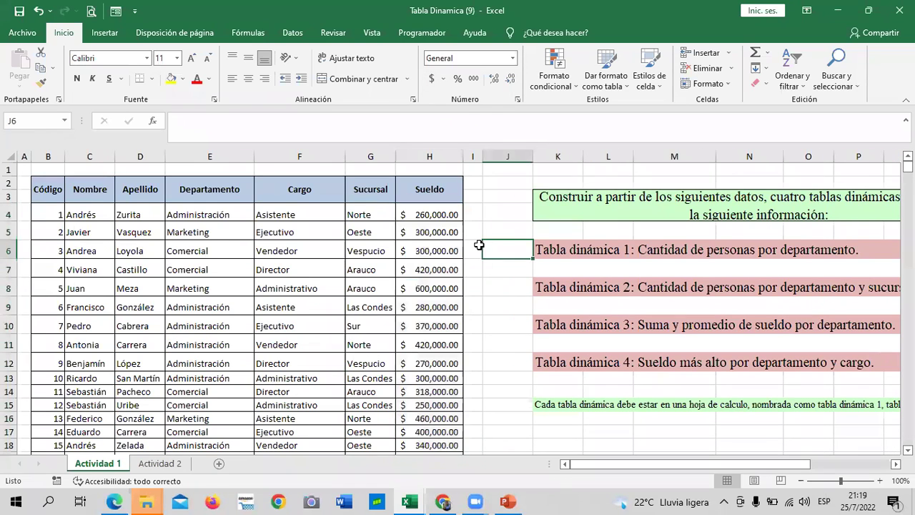
pyautogui.scroll(-4, 479, 245)
pyautogui.scroll(-5, 479, 246)
pyautogui.scroll(-12, 478, 243)
pyautogui.scroll(-6, 476, 240)
pyautogui.scroll(-12, 474, 237)
pyautogui.scroll(-6, 474, 237)
pyautogui.scroll(-6, 473, 236)
pyautogui.scroll(5, 465, 258)
pyautogui.scroll(6, 323, 293)
pyautogui.scroll(11, 265, 286)
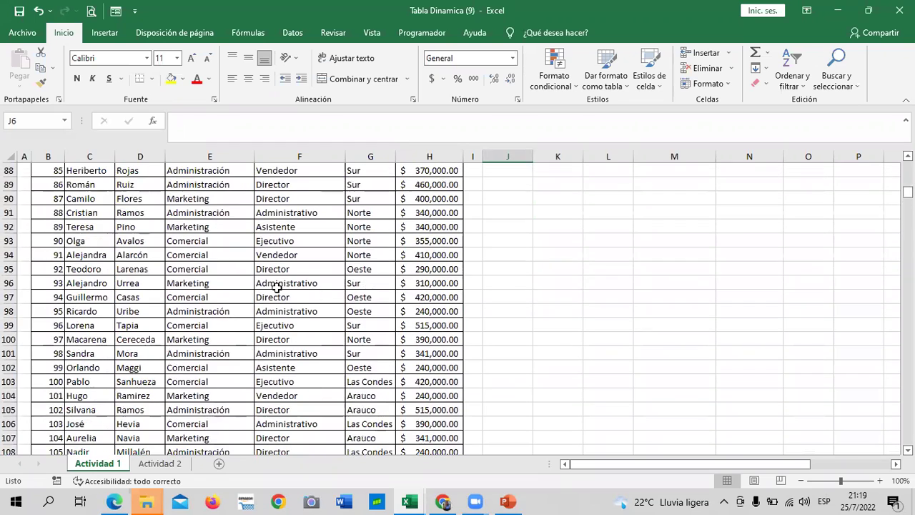
pyautogui.scroll(6, 261, 295)
pyautogui.scroll(5, 267, 293)
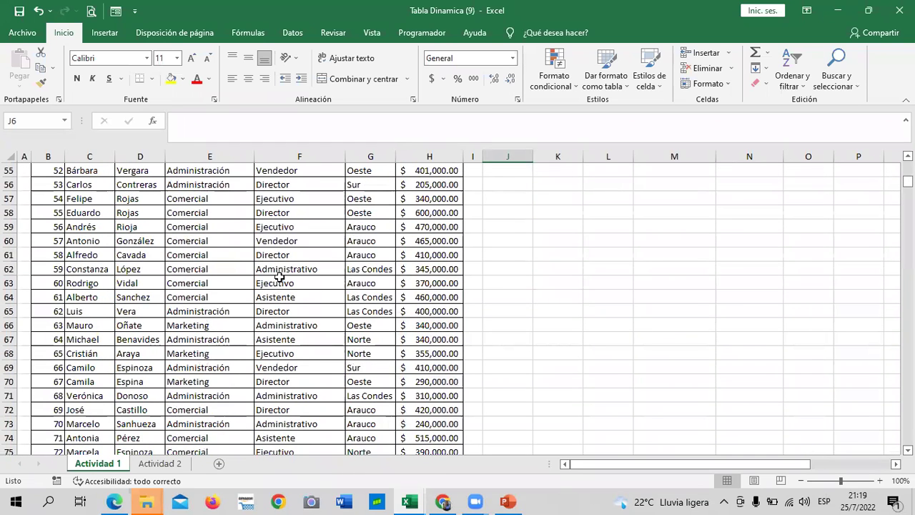
pyautogui.scroll(1, 408, 280)
pyautogui.scroll(7, 409, 277)
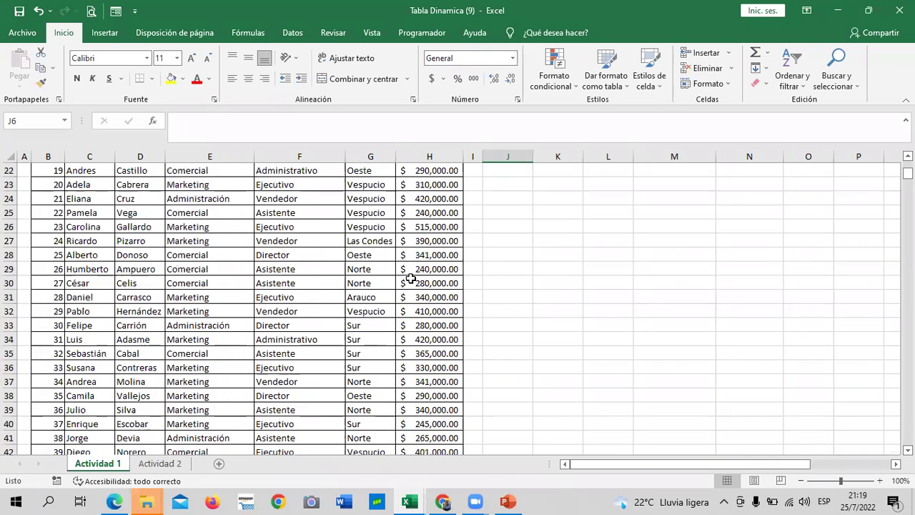
pyautogui.scroll(8, 411, 276)
pyautogui.scroll(2, 411, 276)
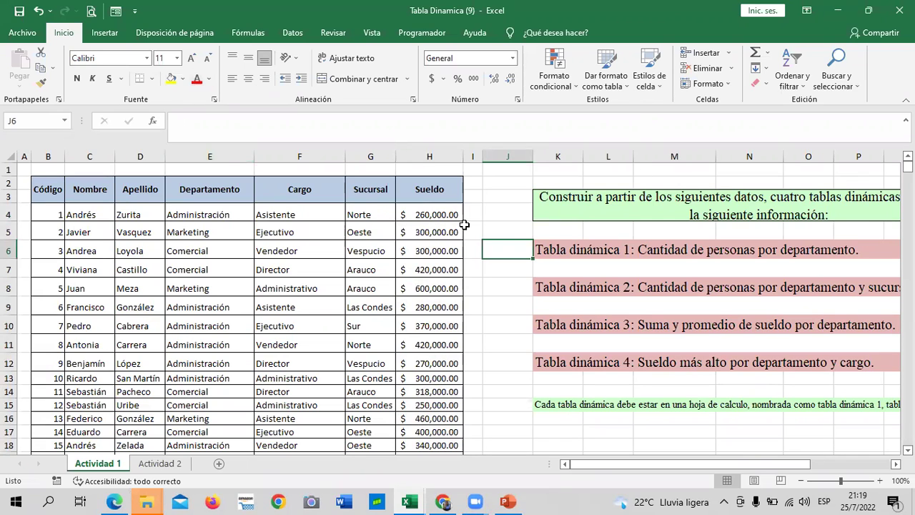
pyautogui.moveTo(750, 464); pyautogui.dragTo(822, 463)
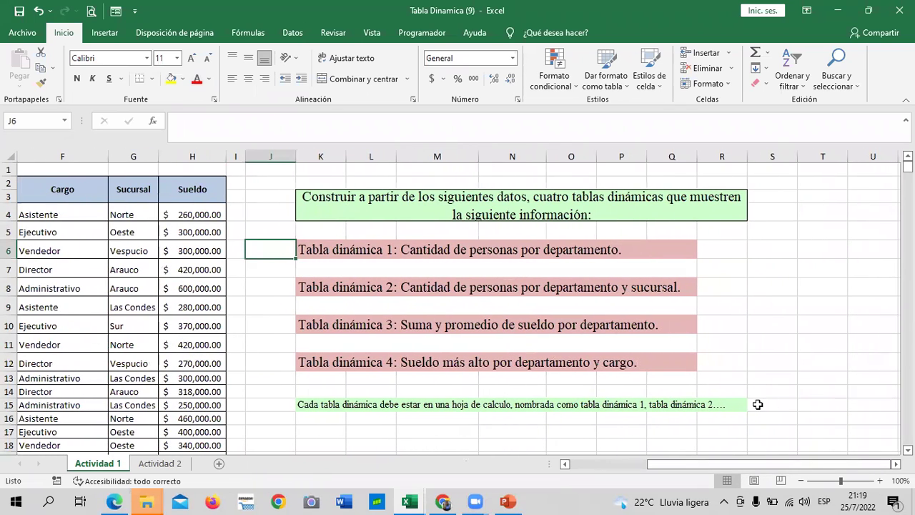
pyautogui.click(759, 403)
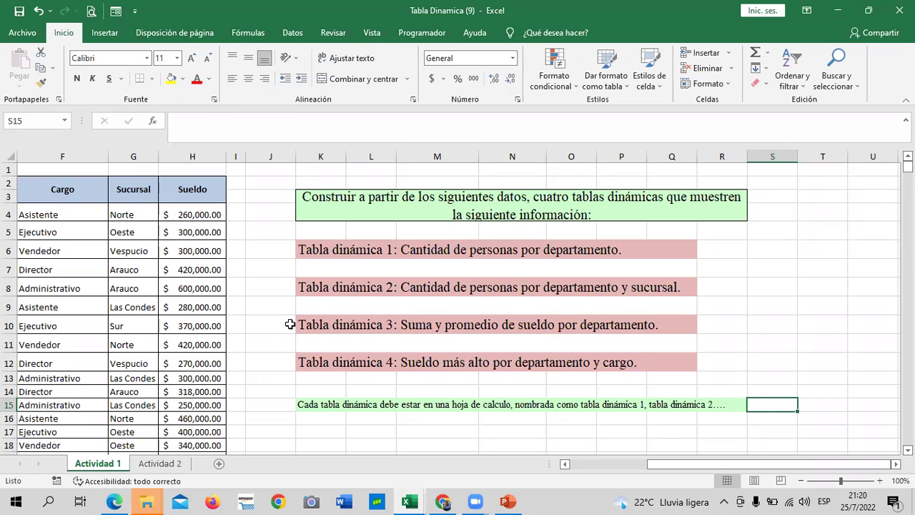
pyautogui.click(608, 250)
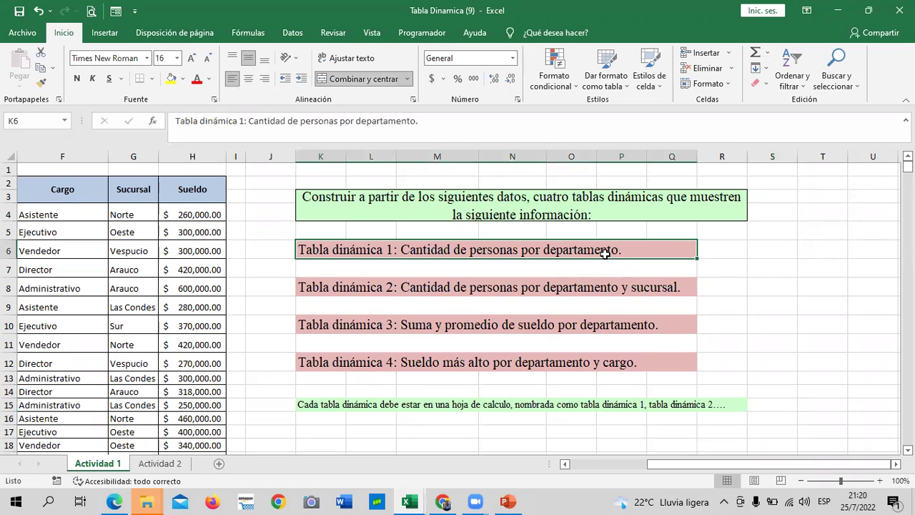
pyautogui.click(591, 288)
pyautogui.click(551, 331)
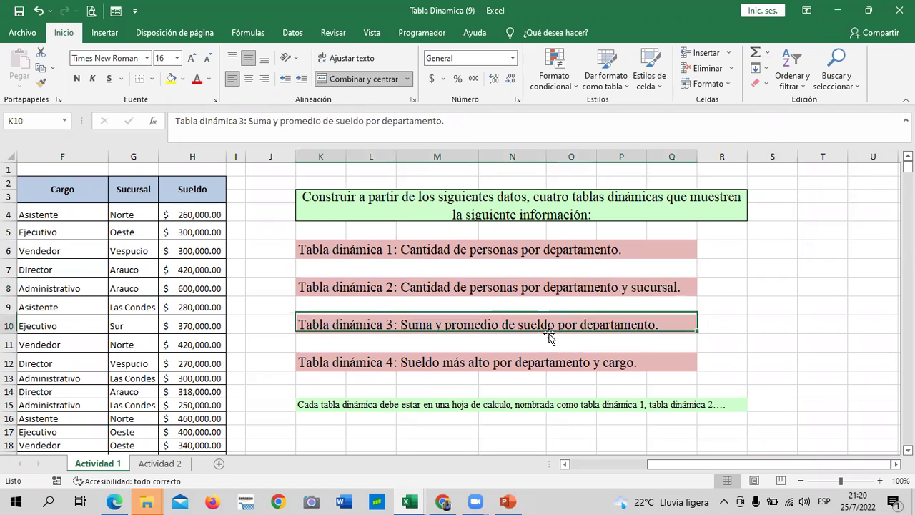
pyautogui.click(526, 366)
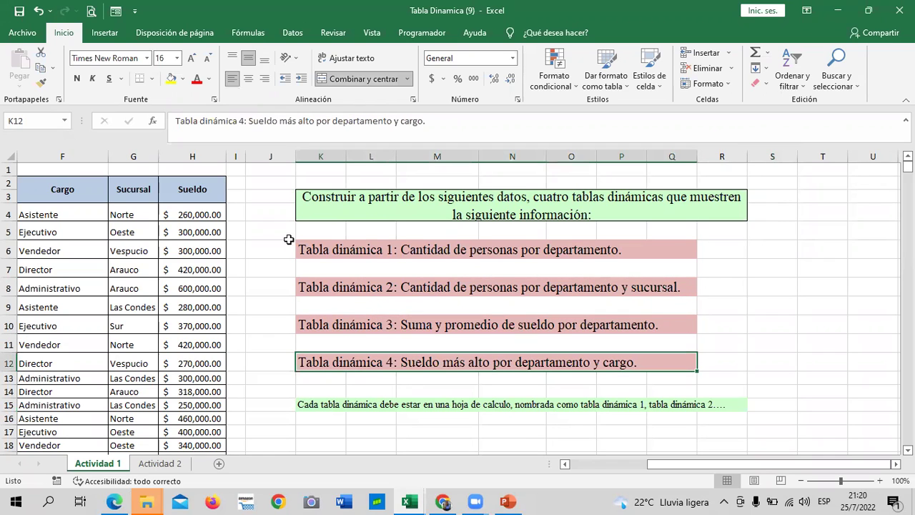
pyautogui.click(346, 404)
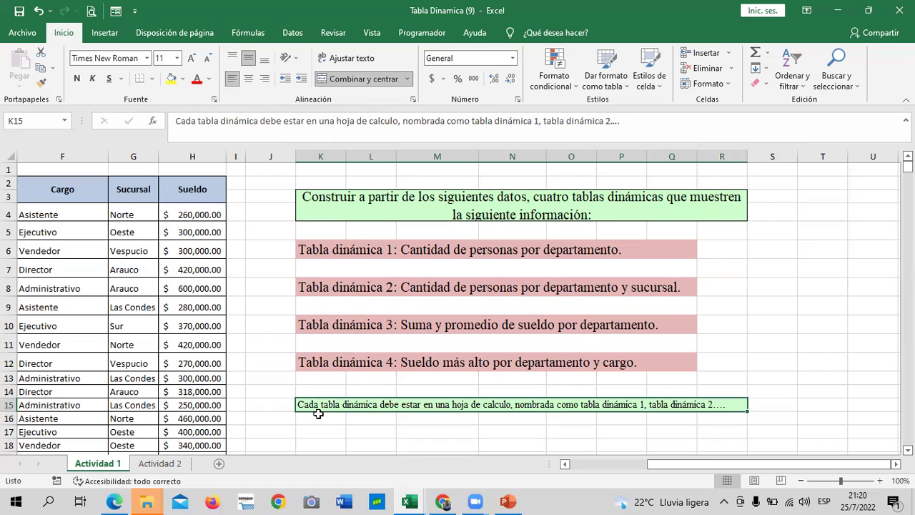
pyautogui.click(775, 303)
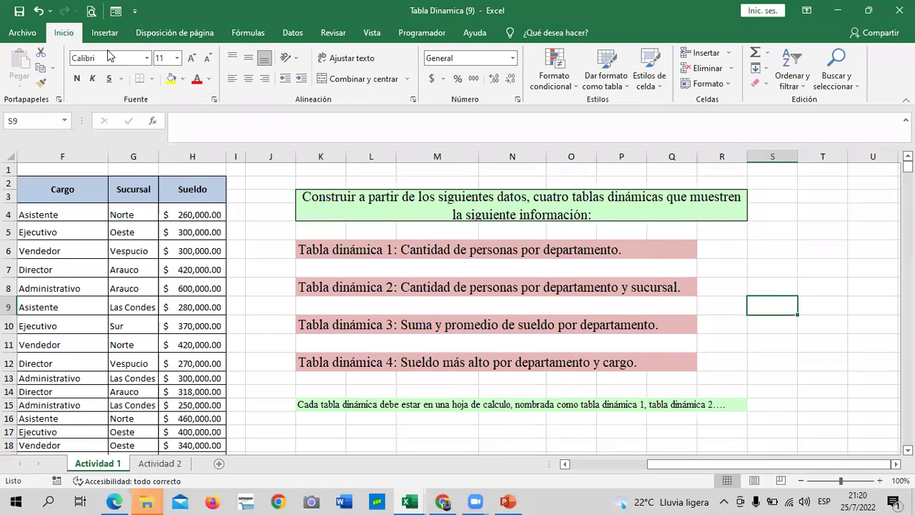
pyautogui.click(261, 198)
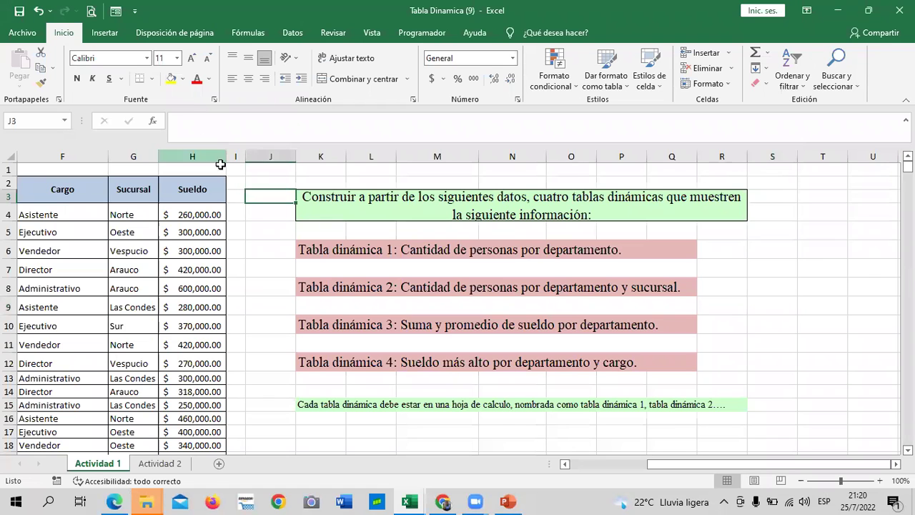
pyautogui.moveTo(660, 465); pyautogui.dragTo(646, 465)
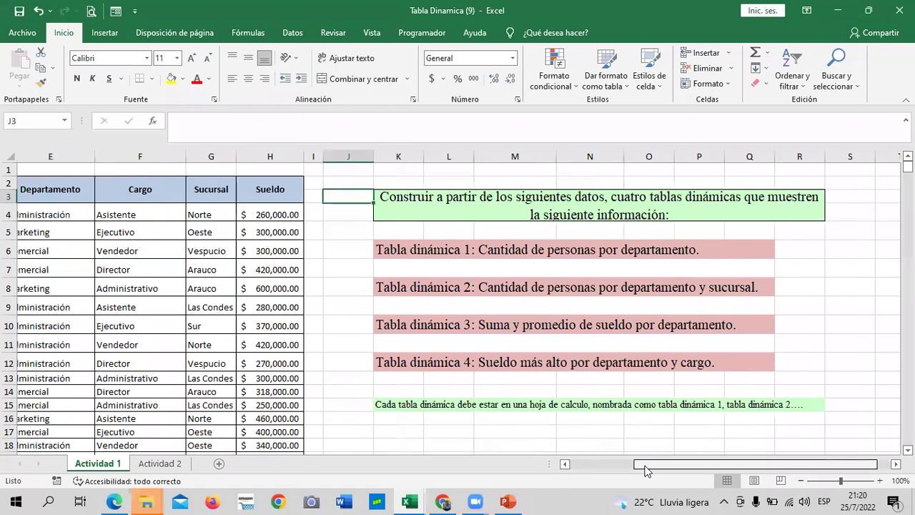
pyautogui.hscroll(-3, 599, 481)
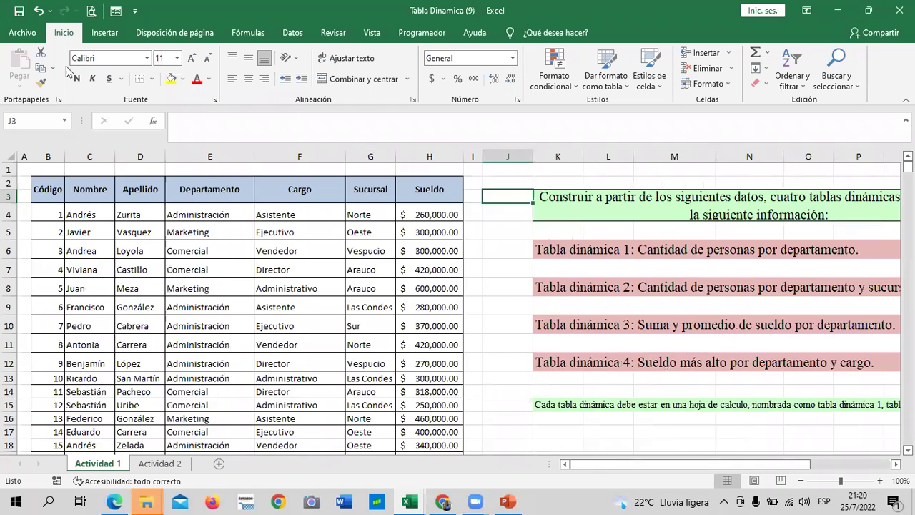
# - Preview the recommended pivot tables for the employee data, then create blank TablaDinámica2 on new sheet Hoja2
pyautogui.click(105, 34)
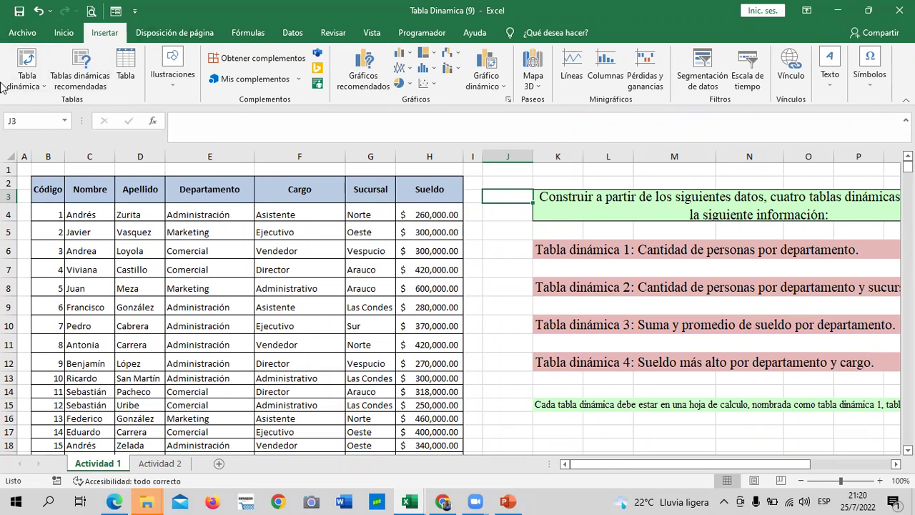
pyautogui.click(180, 249)
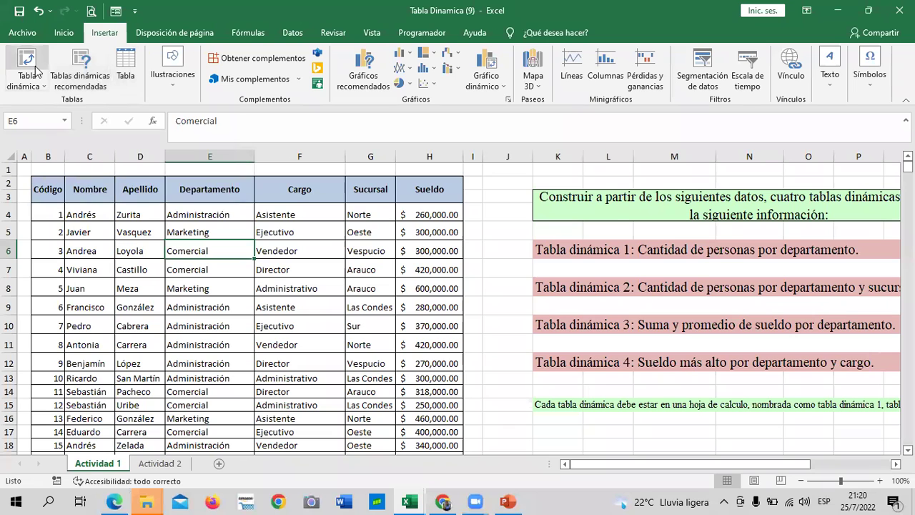
pyautogui.click(93, 63)
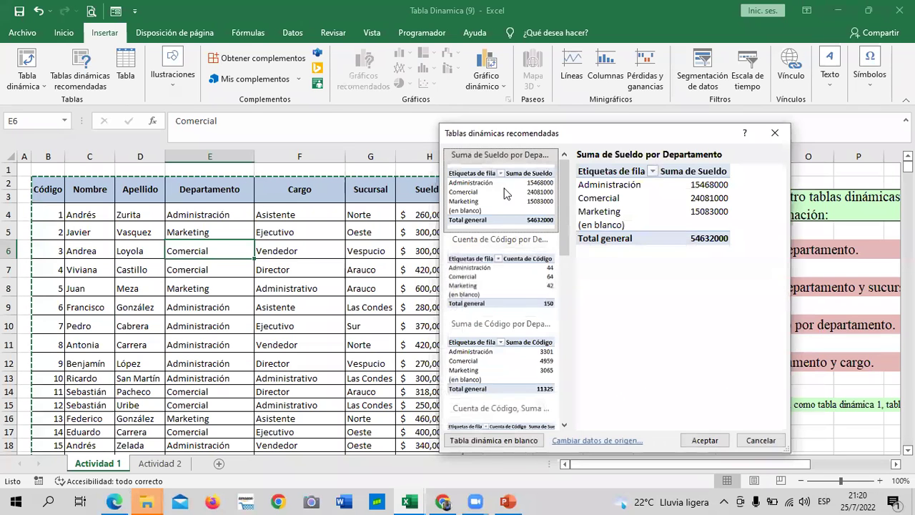
pyautogui.moveTo(564, 233); pyautogui.dragTo(559, 388)
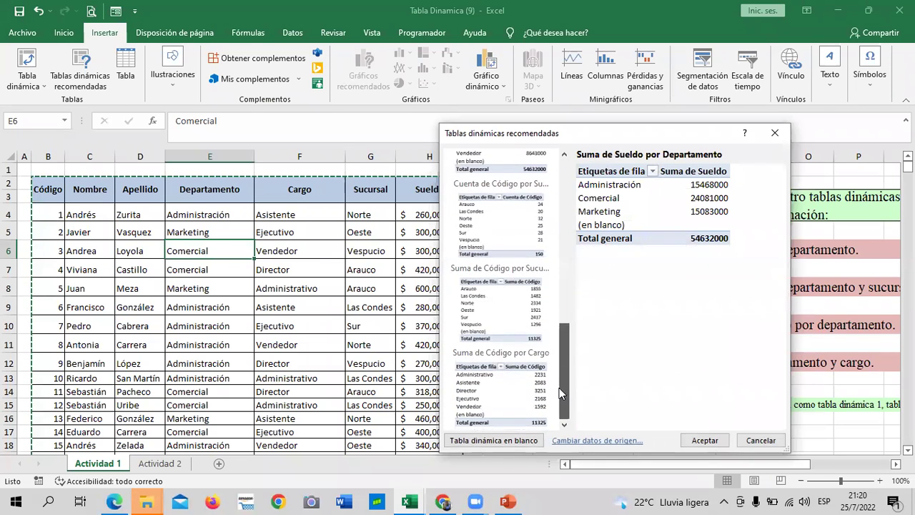
pyautogui.click(496, 307)
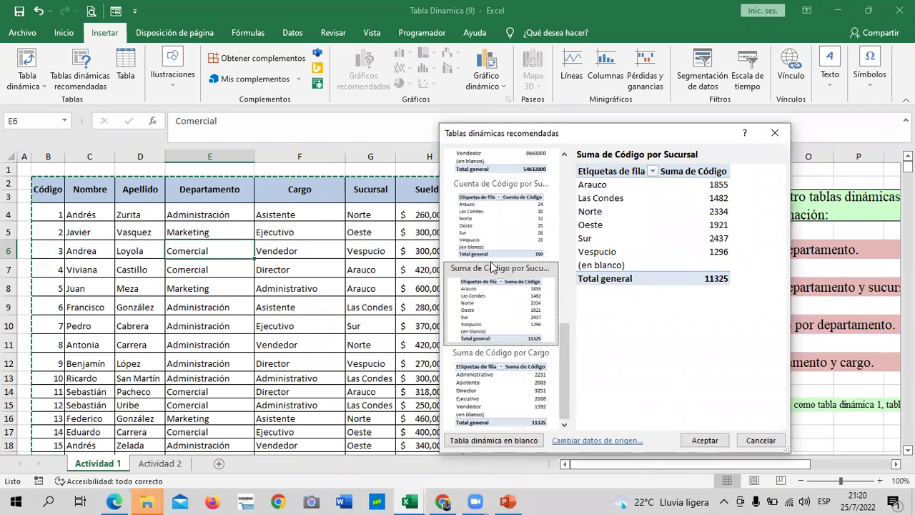
pyautogui.click(490, 236)
pyautogui.click(503, 161)
pyautogui.click(503, 300)
pyautogui.click(535, 389)
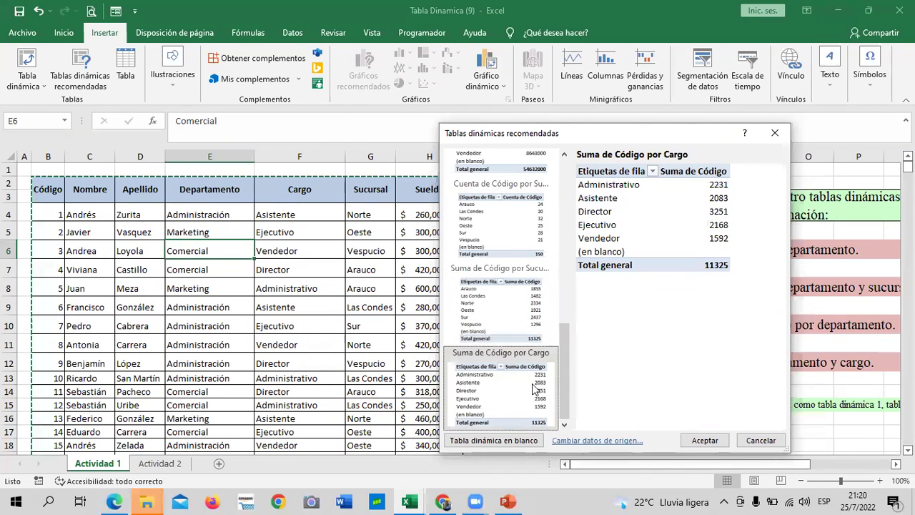
pyautogui.click(494, 440)
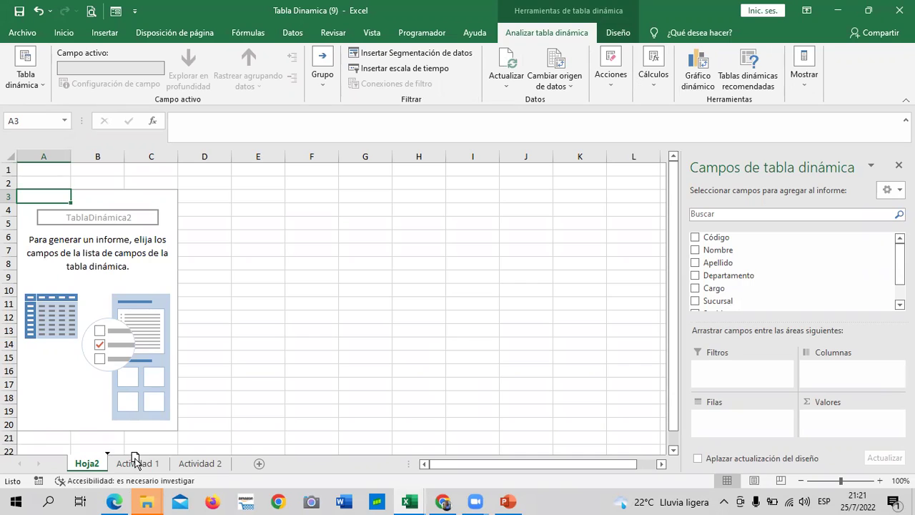
# - Reorder the sheet tabs, moving Hoja2 after Actividad 1 and Actividad 2 ahead of Hoja2
pyautogui.moveTo(87, 463); pyautogui.dragTo(221, 472)
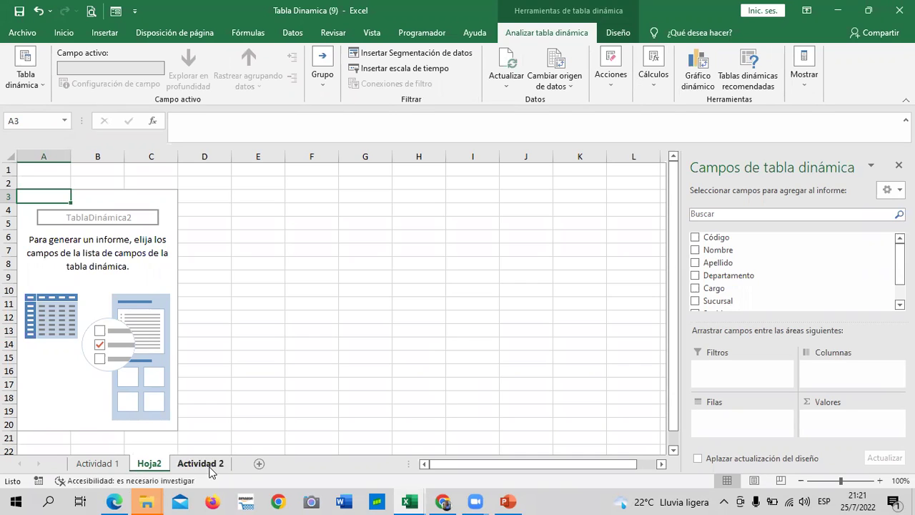
pyautogui.moveTo(205, 464); pyautogui.dragTo(164, 453)
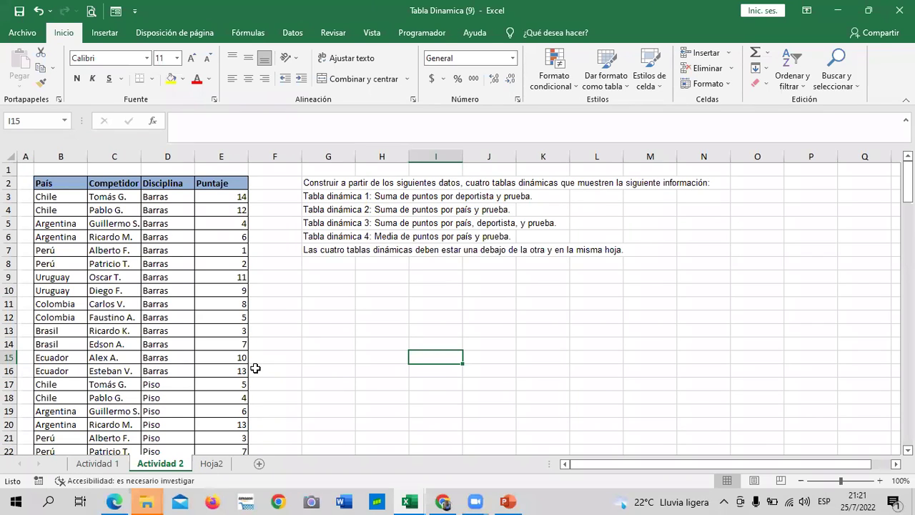
pyautogui.click(318, 359)
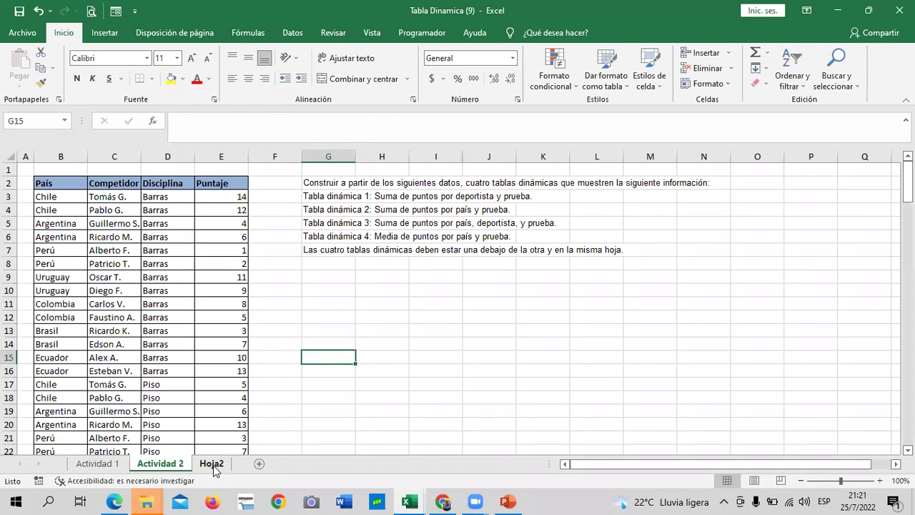
# - Deselect Hoja2's pivot table to hide its field list, then return to the Actividad 1 sheet
pyautogui.click(210, 463)
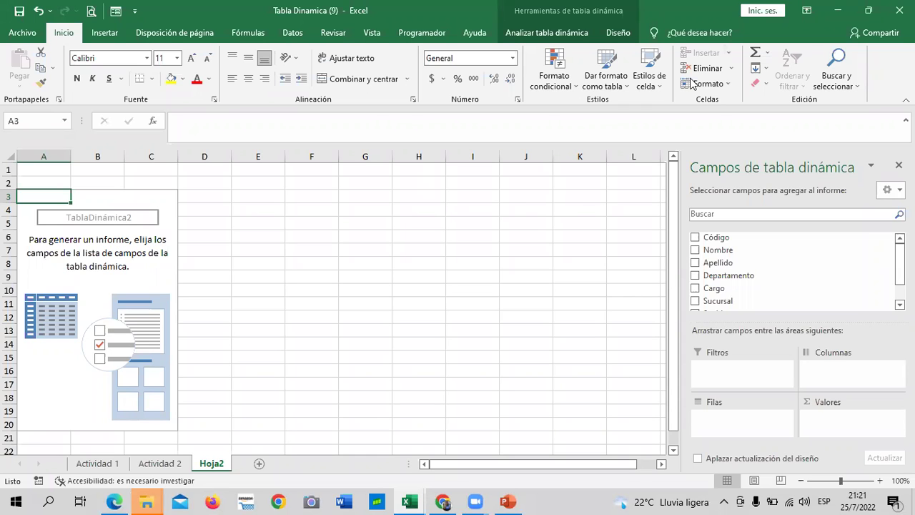
pyautogui.click(438, 263)
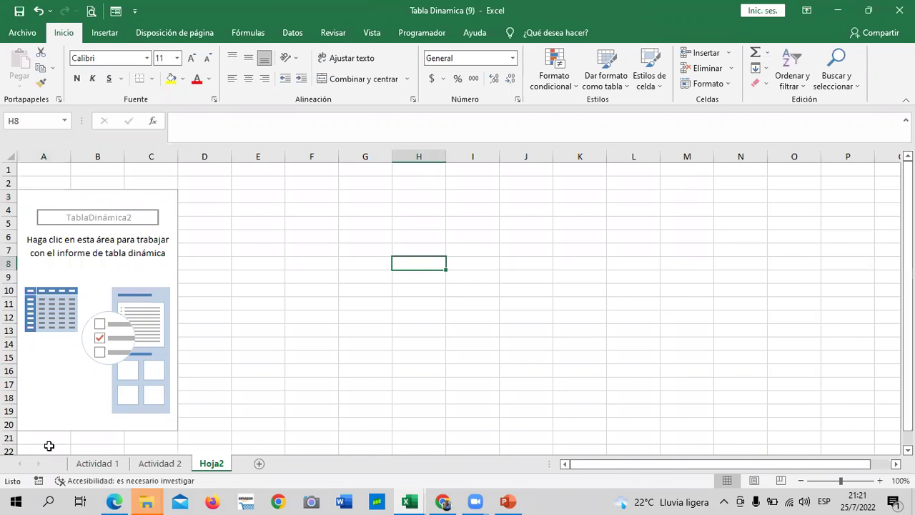
pyautogui.click(98, 463)
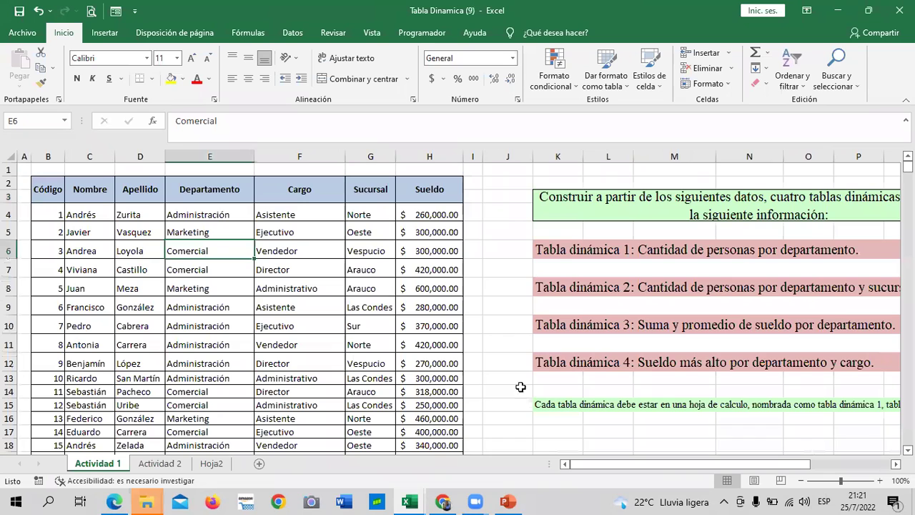
# - Open the PivotTable dialog from a cell in the employee table, sourcing 'Actividad 1'!$B$2:$H$153
pyautogui.scroll(-3, 500, 373)
pyautogui.moveTo(672, 322); pyautogui.dragTo(699, 346)
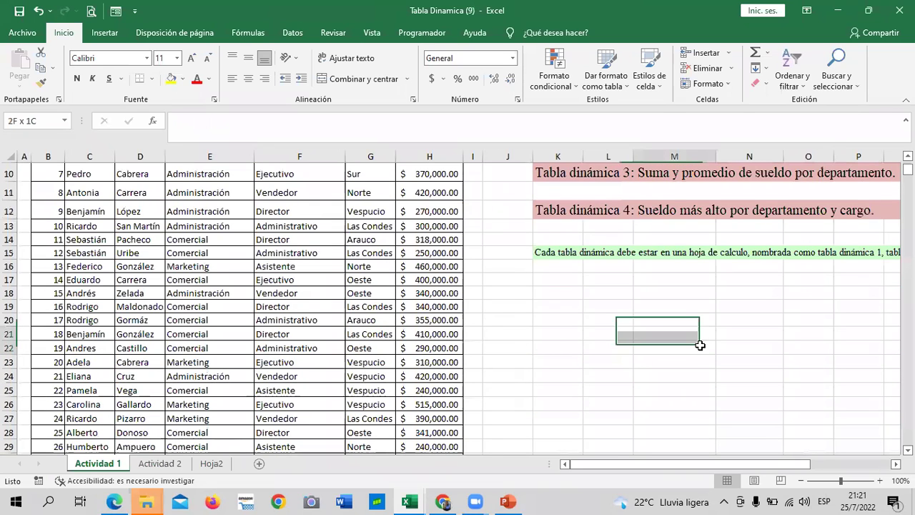
pyautogui.click(105, 32)
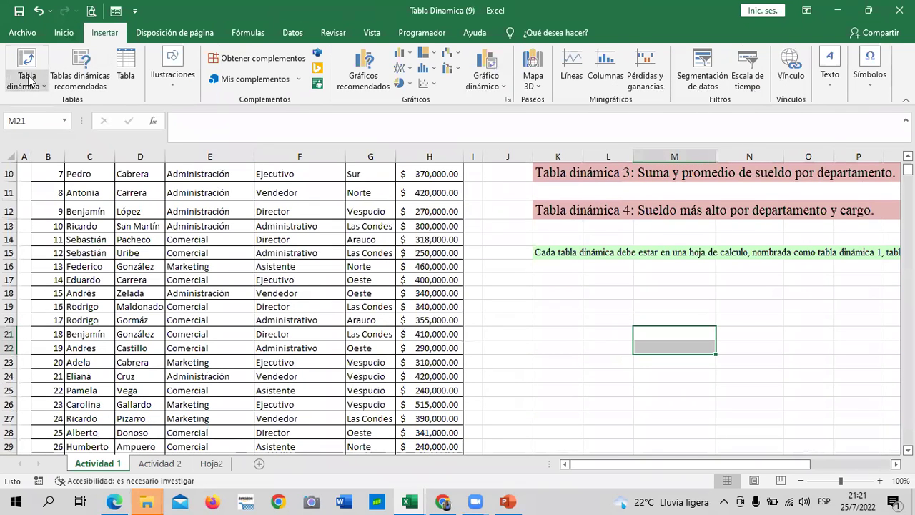
pyautogui.click(29, 63)
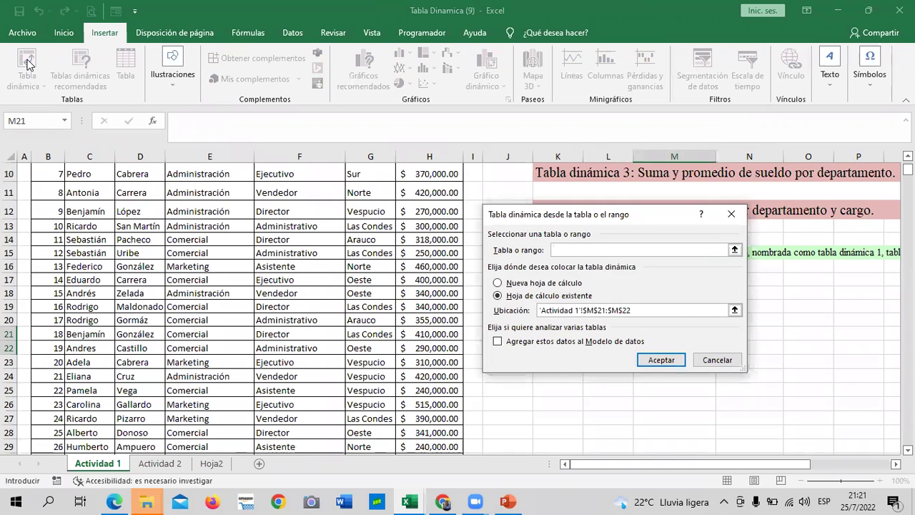
pyautogui.click(731, 214)
pyautogui.click(747, 336)
pyautogui.click(792, 331)
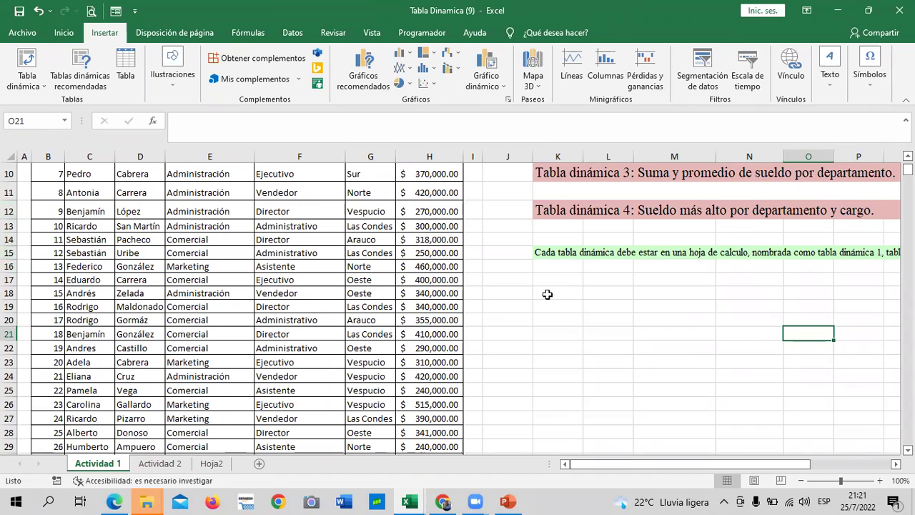
pyautogui.click(586, 317)
pyautogui.click(204, 279)
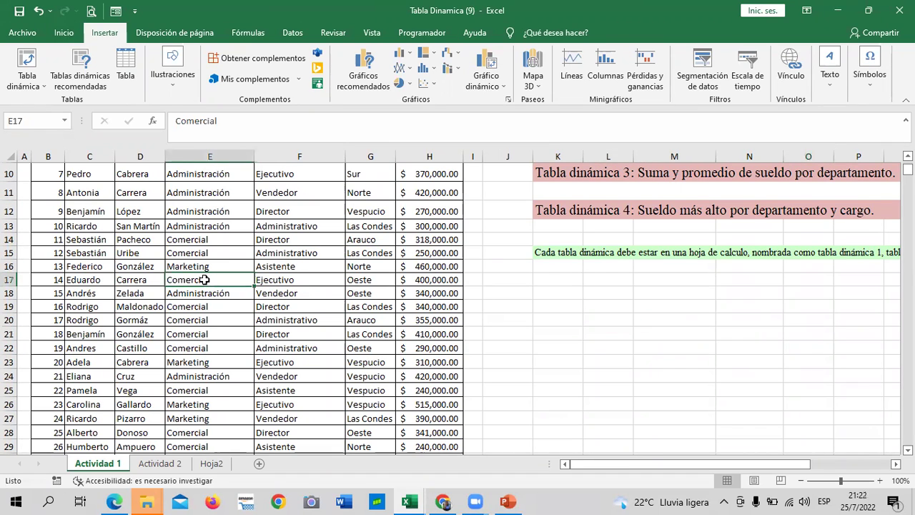
pyautogui.click(27, 64)
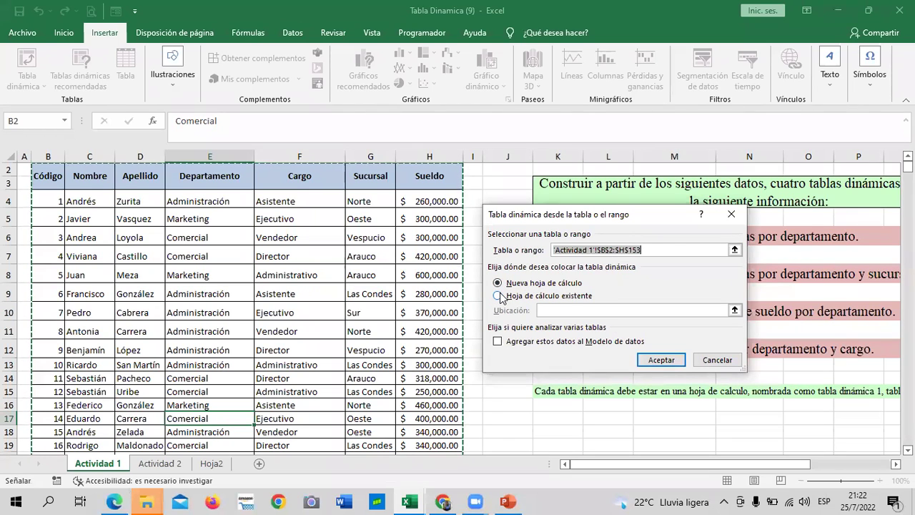
# - Place the new pivot table on the existing Actividad 1 sheet at cell M22 and confirm
pyautogui.click(498, 295)
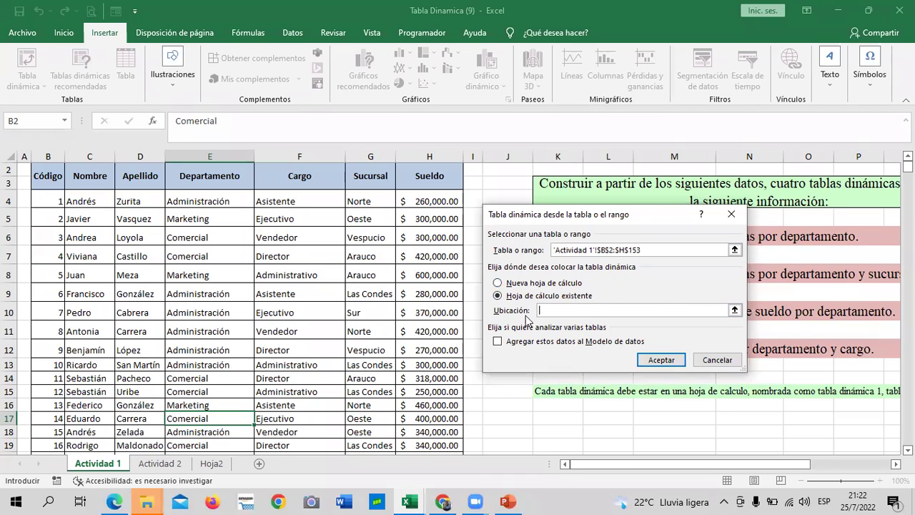
pyautogui.click(734, 312)
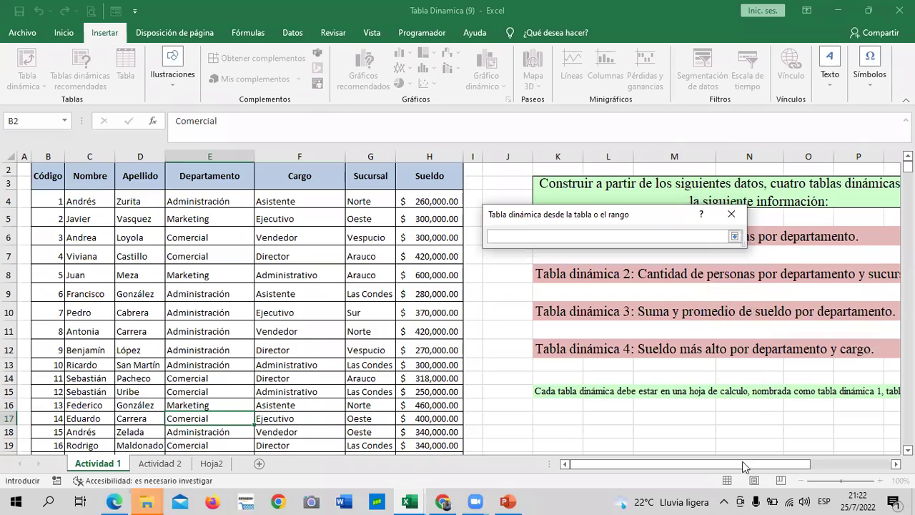
pyautogui.scroll(-1, 458, 308)
pyautogui.scroll(-1, 751, 306)
pyautogui.scroll(-2, 750, 306)
pyautogui.scroll(-1, 751, 306)
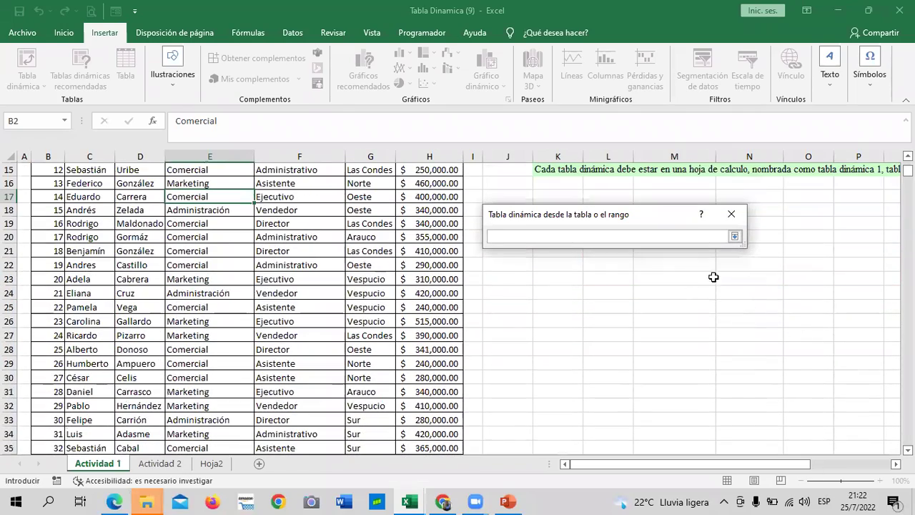
pyautogui.moveTo(668, 265)
pyautogui.mouseDown()
pyautogui.moveTo(665, 277)
pyautogui.moveTo(657, 265)
pyautogui.mouseUp()
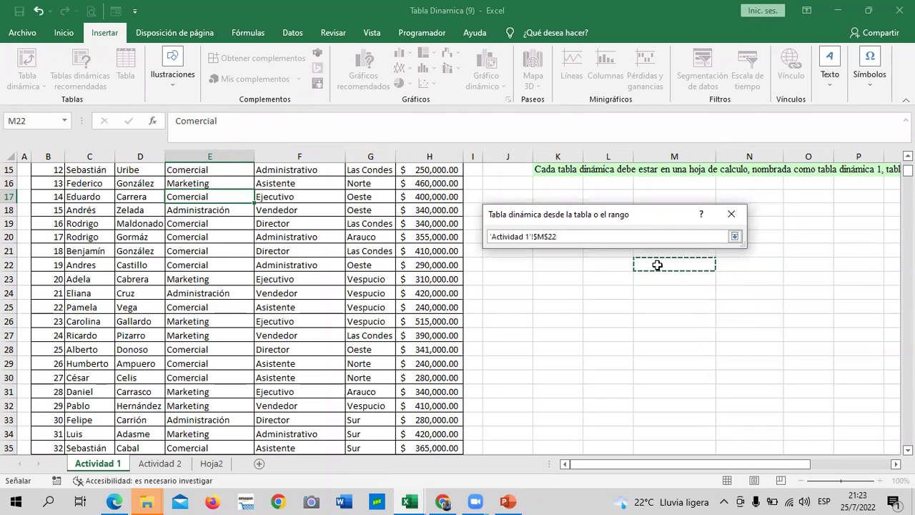
pyautogui.click(734, 237)
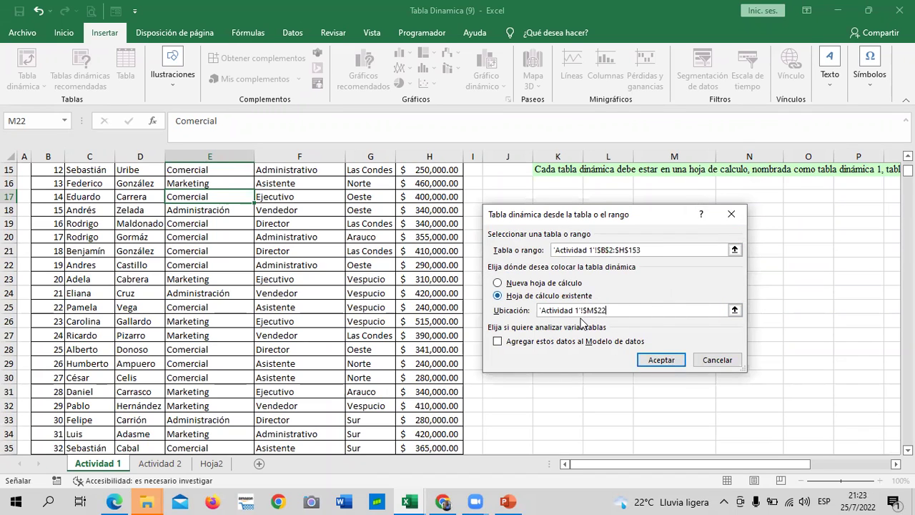
pyautogui.click(663, 360)
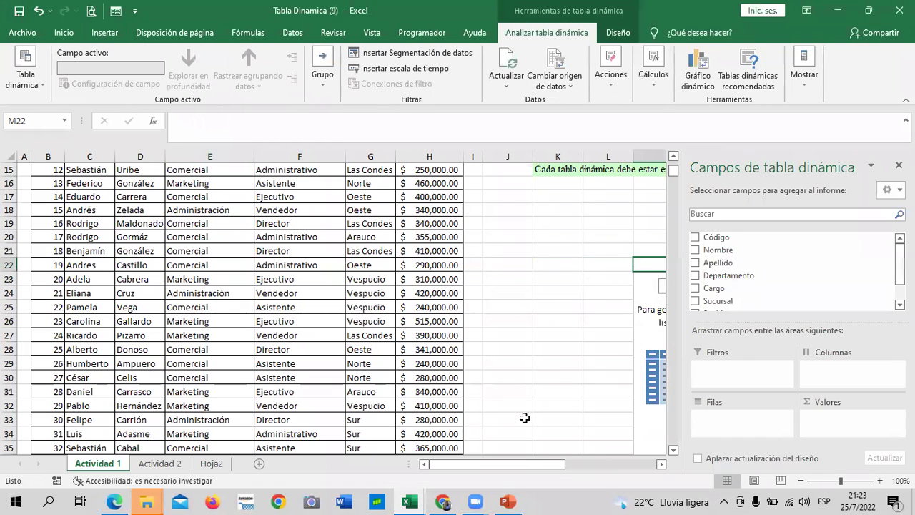
# - Undo the empty TablaDinámica3 pivot table created at M22 with Ctrl+Z
pyautogui.click(525, 419)
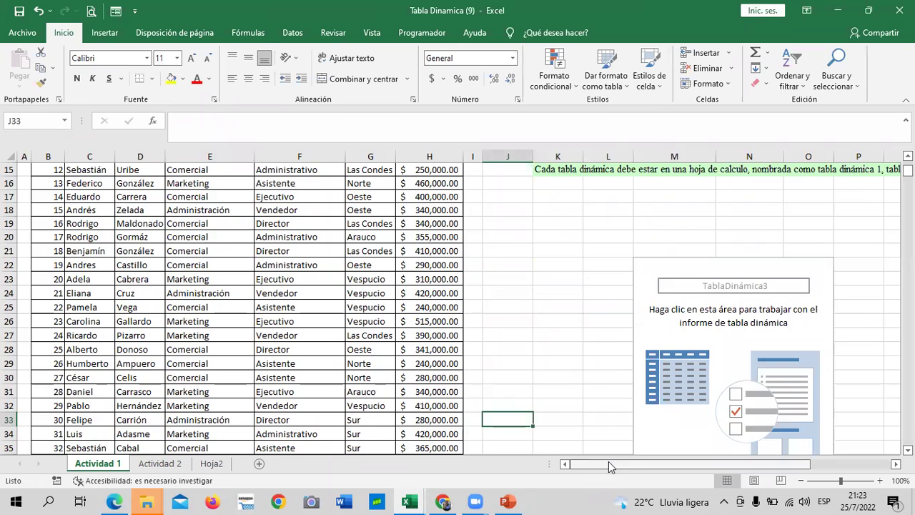
pyautogui.moveTo(590, 465); pyautogui.dragTo(667, 464)
pyautogui.scroll(-3, 629, 320)
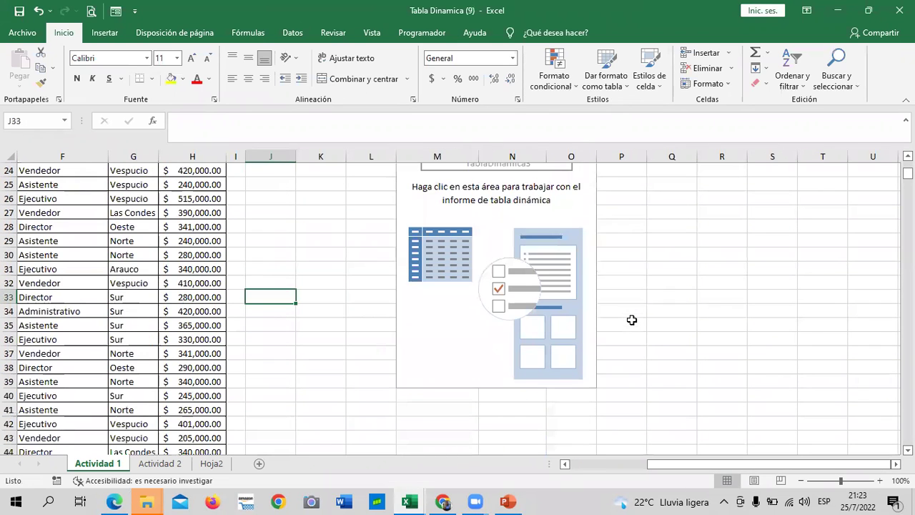
pyautogui.scroll(2, 632, 319)
pyautogui.scroll(-1, 460, 342)
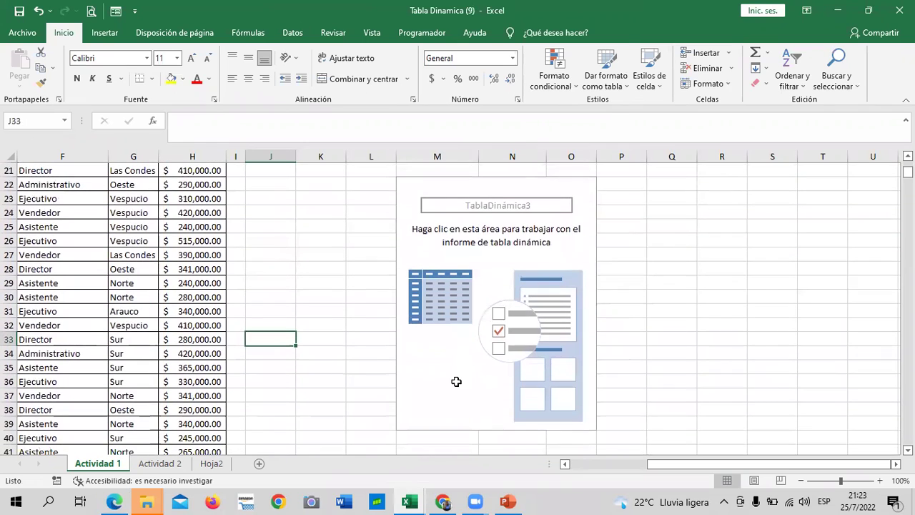
pyautogui.click(456, 381)
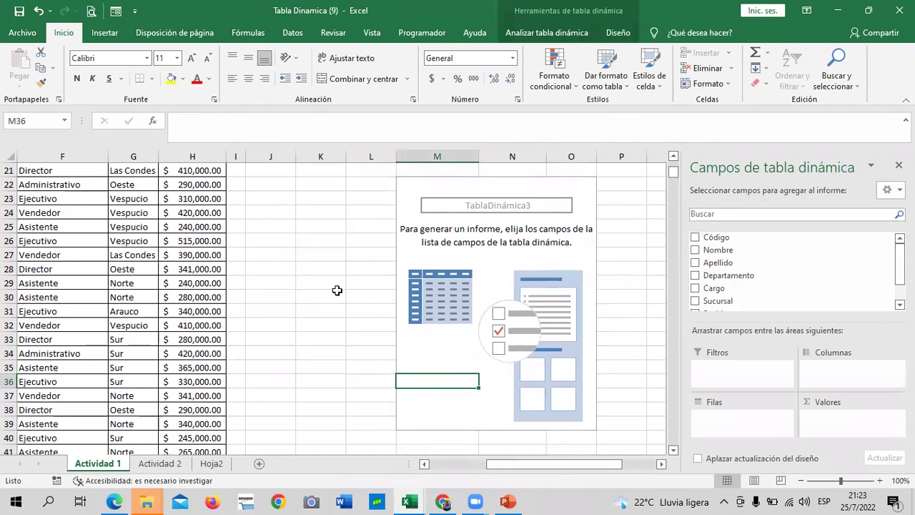
pyautogui.click(337, 290)
pyautogui.click(703, 277)
pyautogui.click(536, 259)
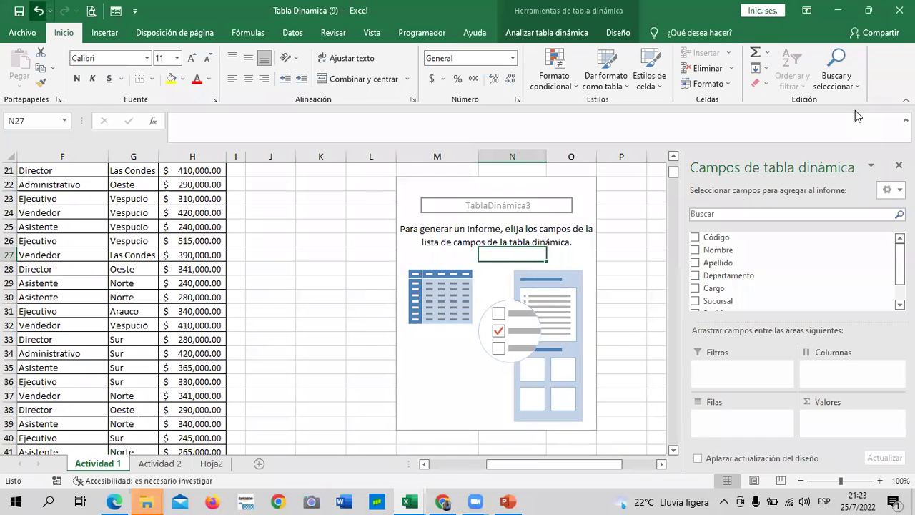
pyautogui.hotkey('ctrl', 'z')
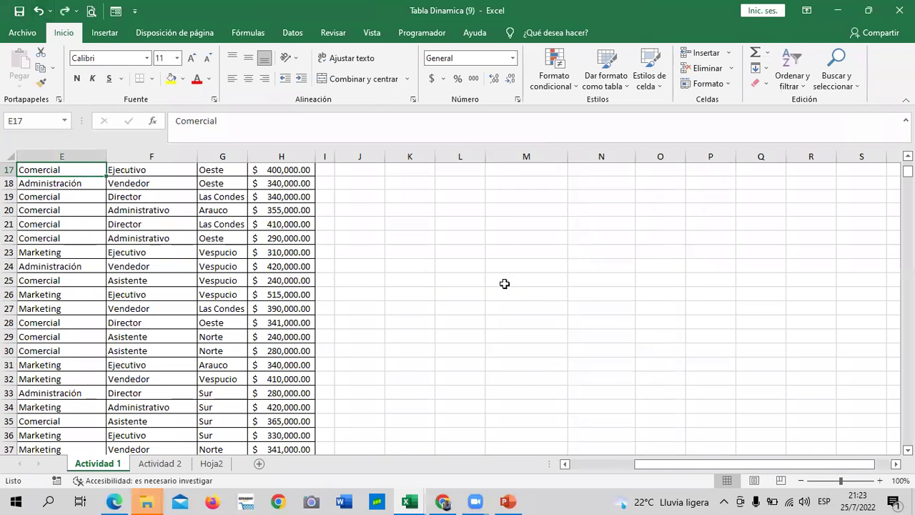
# - Undo twice and redo once to restore the instruction text, then switch to the Hoja2 sheet
pyautogui.hotkey('ctrl', 'z')
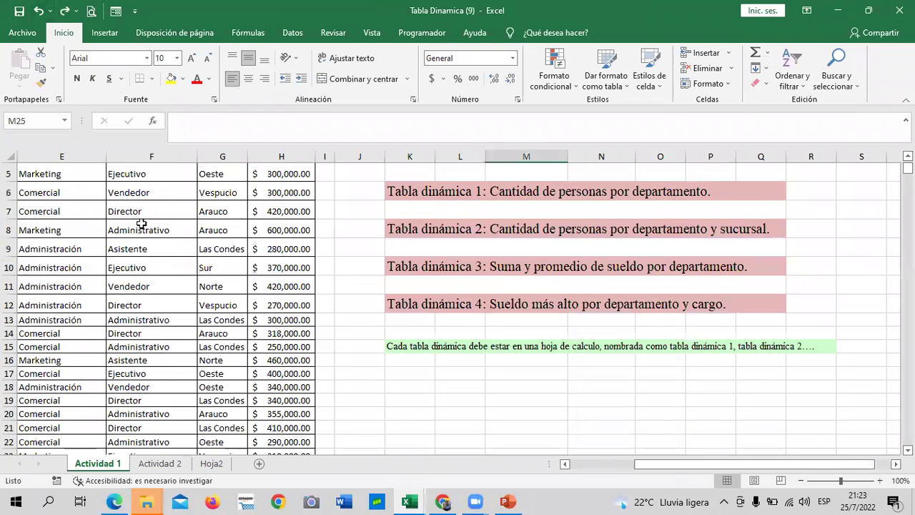
pyautogui.hotkey('ctrl', 'z')
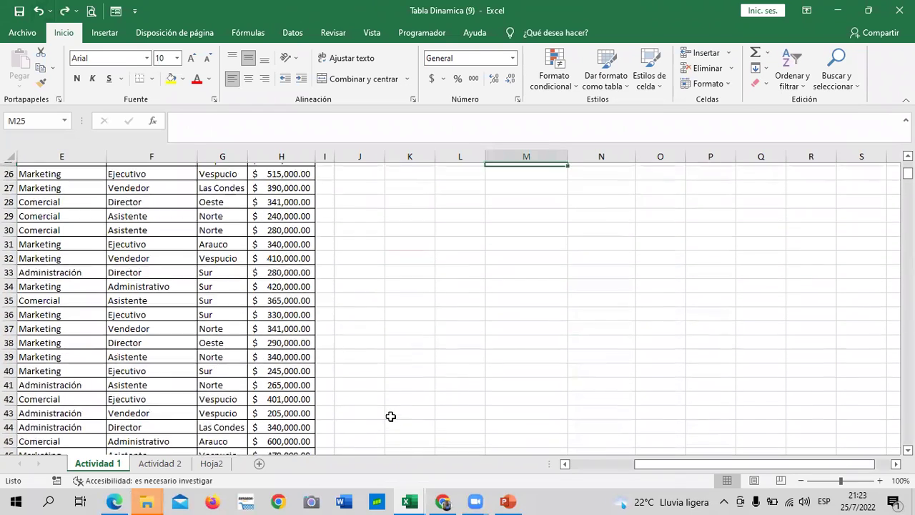
pyautogui.hotkey('ctrl', 'y')
pyautogui.moveTo(714, 464); pyautogui.dragTo(576, 464)
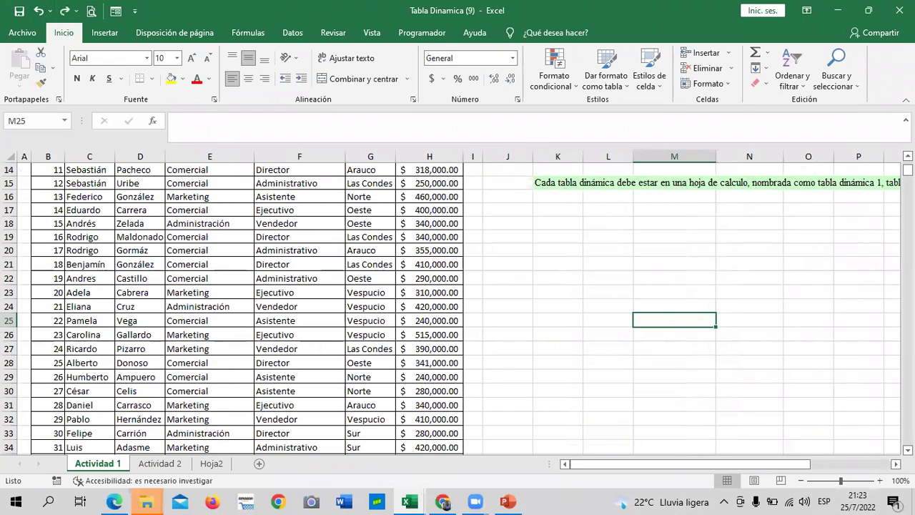
pyautogui.scroll(5, 715, 300)
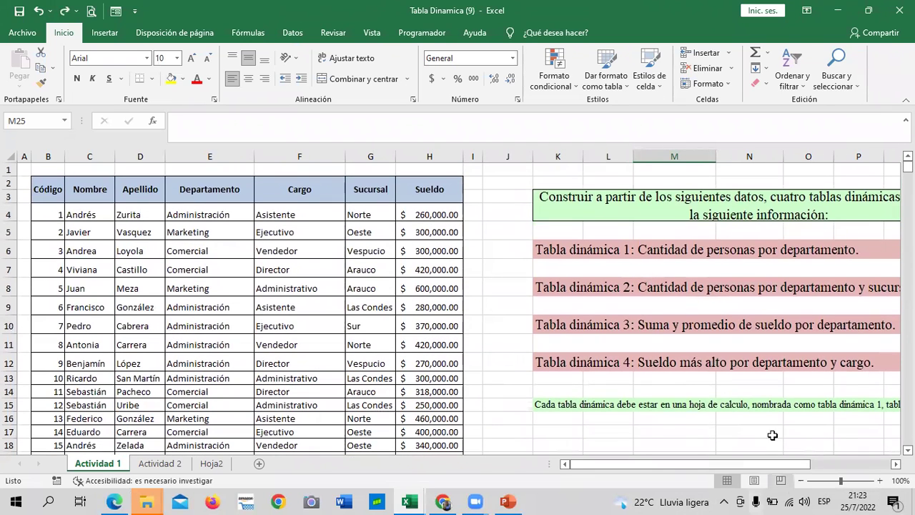
pyautogui.scroll(-2, 833, 406)
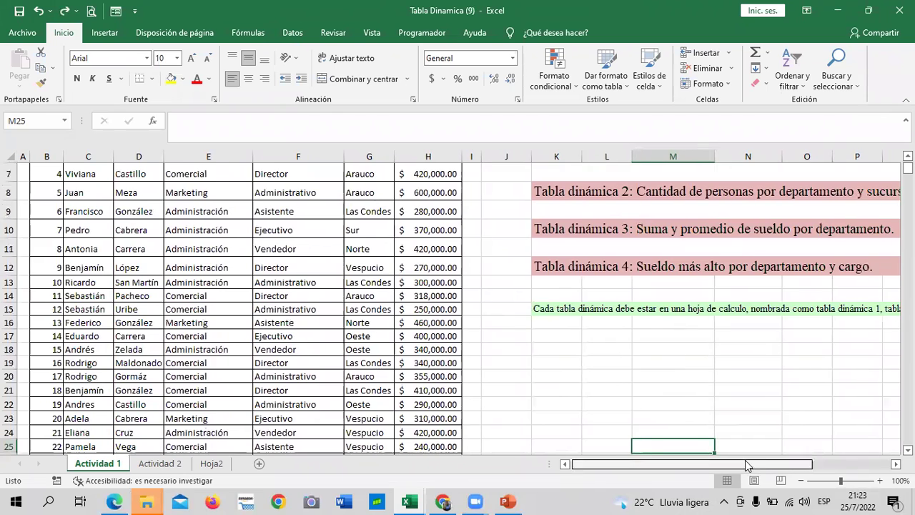
pyautogui.moveTo(736, 468); pyautogui.dragTo(802, 465)
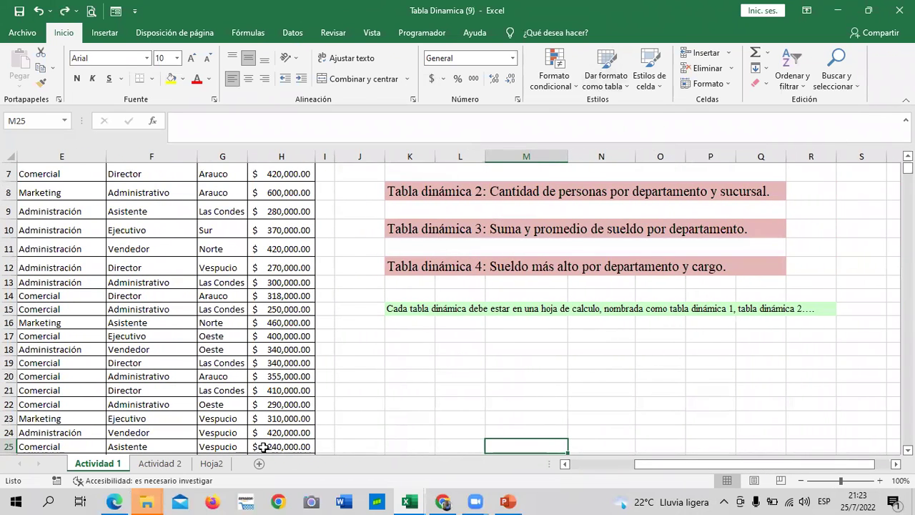
pyautogui.click(219, 466)
# - Rename the Hoja2 sheet to TABLA DINAMICA 1
pyautogui.rightClick(220, 467)
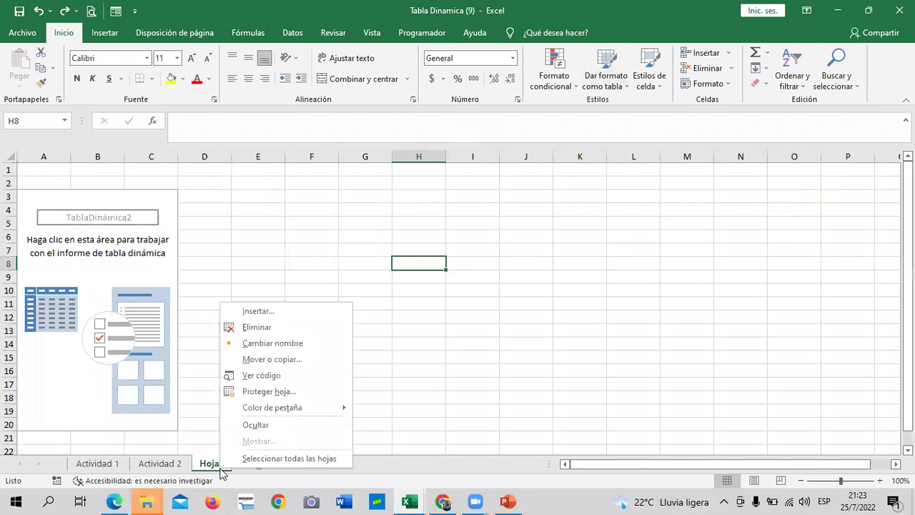
pyautogui.click(278, 342)
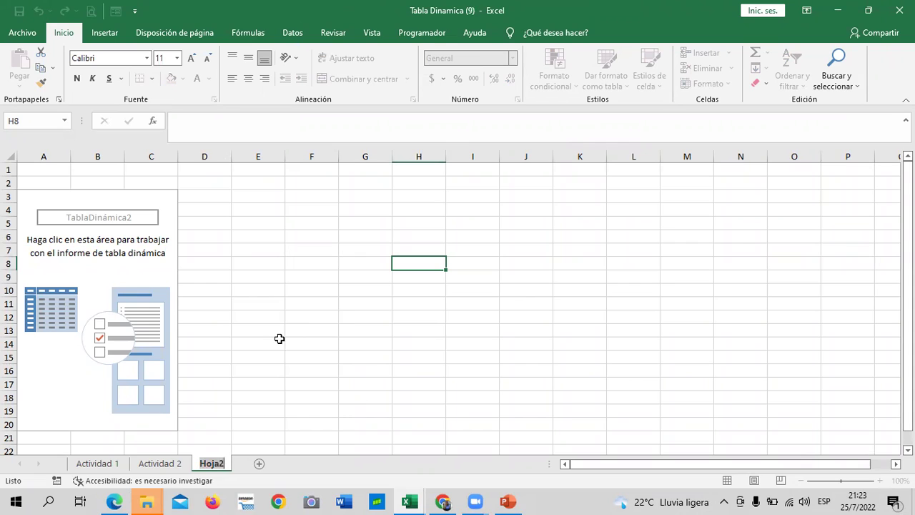
pyautogui.write('ta')
pyautogui.press('BackSpace')
pyautogui.press('BackSpace')
pyautogui.write('TABLA DINAMICA')
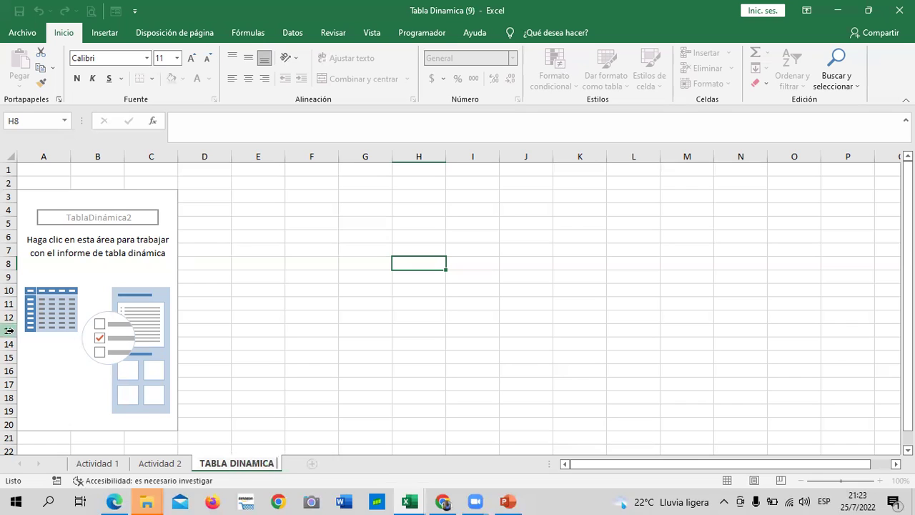
pyautogui.write(' 1')
pyautogui.press('Return')
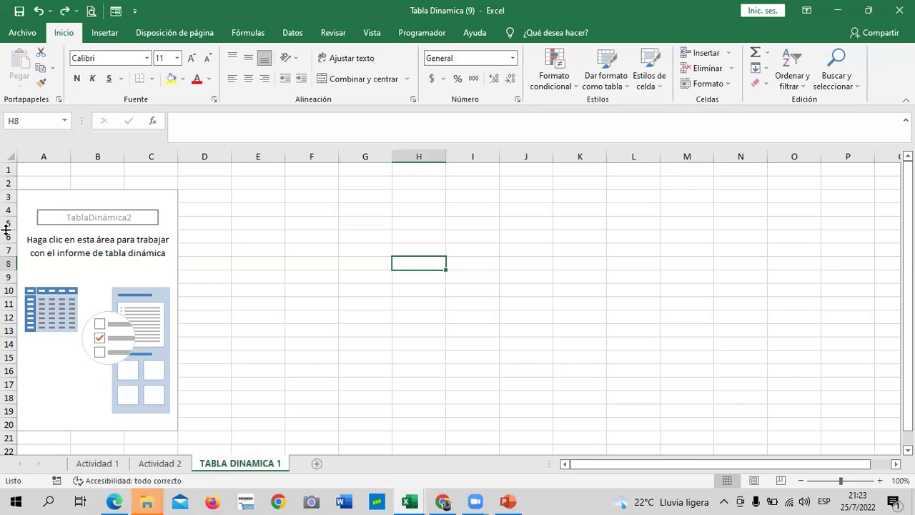
# - Activate the empty TablaDinámica2 and scroll its field list showing Código, Nombre, Apellido and Departamento
pyautogui.click(367, 303)
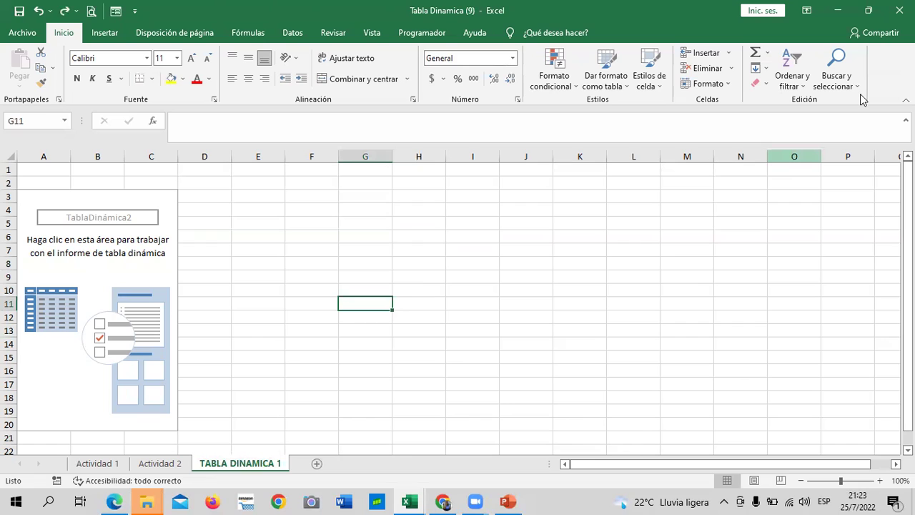
pyautogui.click(153, 196)
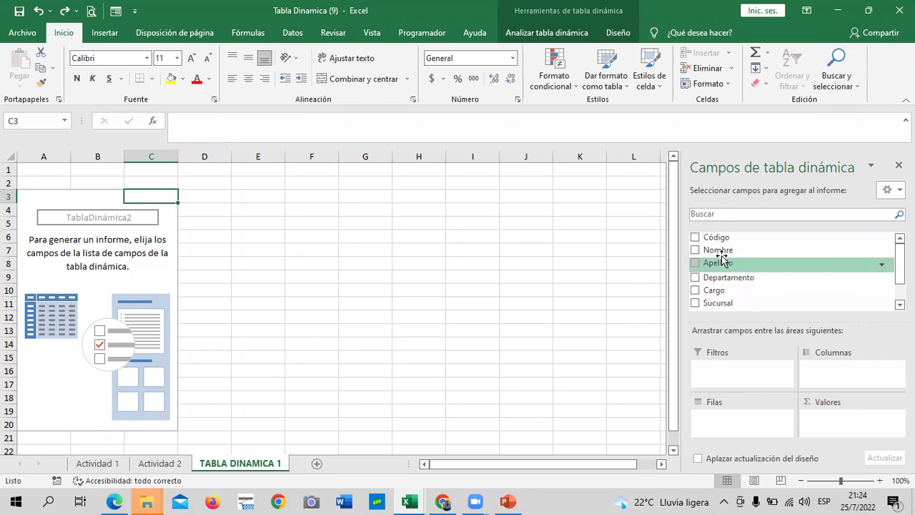
pyautogui.scroll(-1, 793, 265)
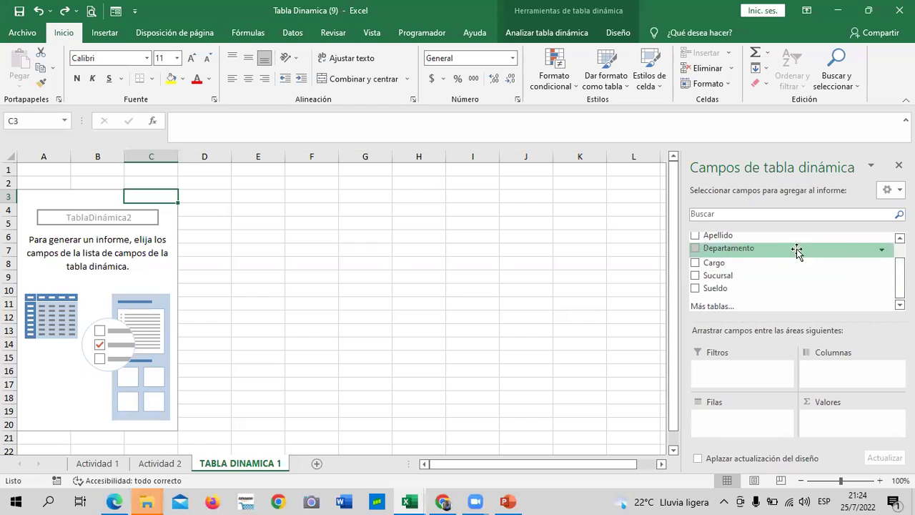
pyautogui.scroll(1, 743, 257)
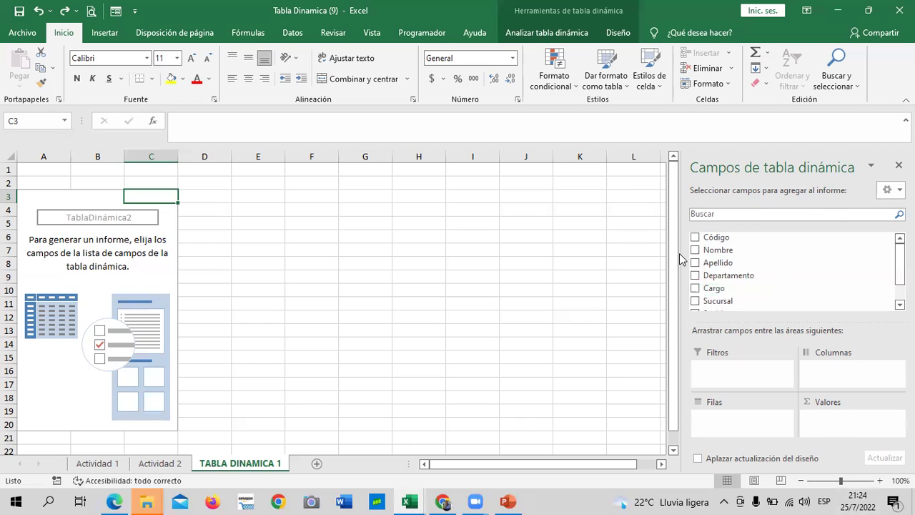
# - Close the Campos de tabla dinámica field list of TablaDinámica2
pyautogui.click(364, 246)
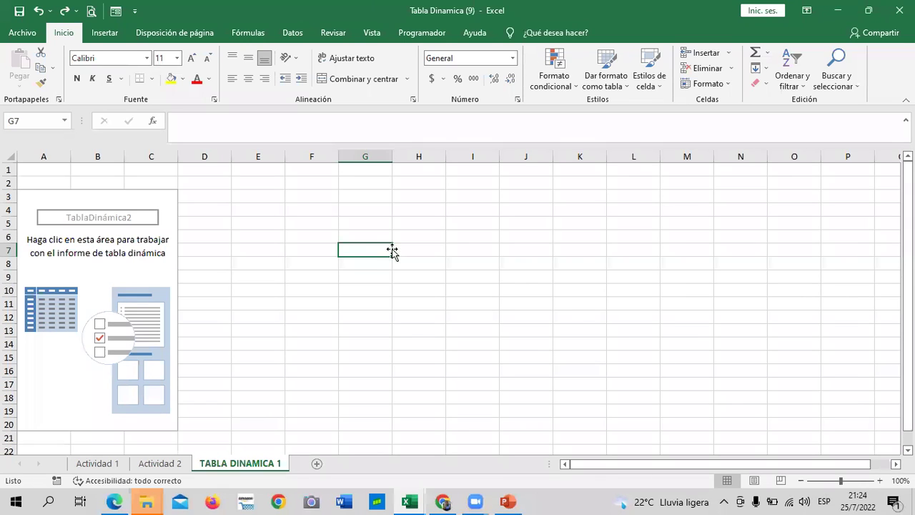
pyautogui.click(530, 249)
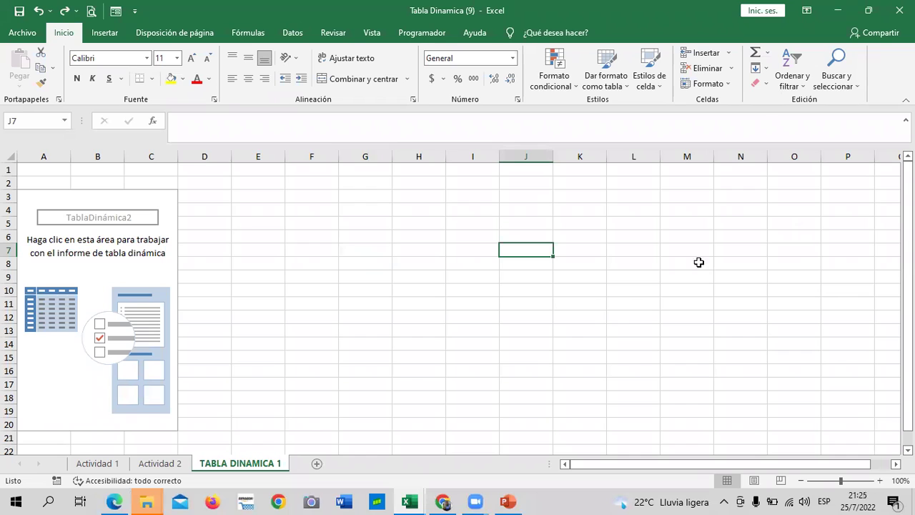
pyautogui.click(152, 194)
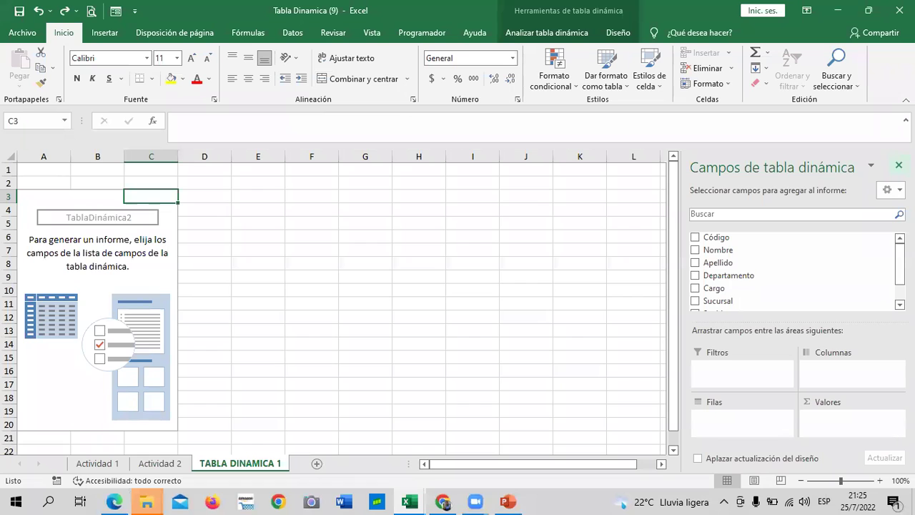
pyautogui.click(898, 165)
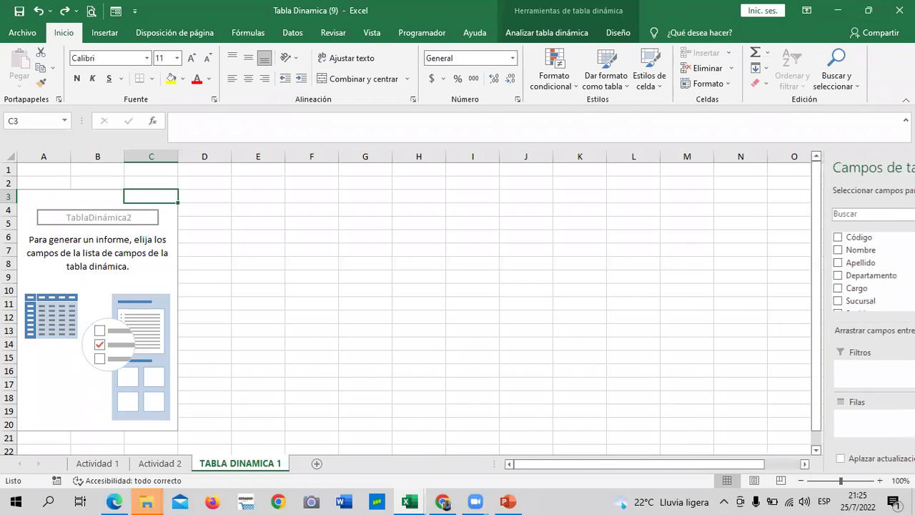
pyautogui.click(350, 239)
# - Select various empty sheet cells and pivot area cells, ending with C8:C9 selected
pyautogui.click(683, 263)
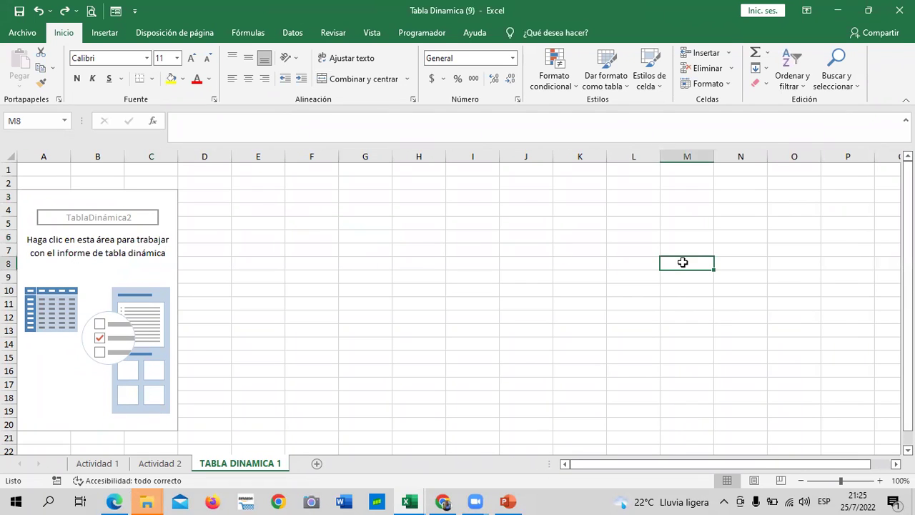
pyautogui.click(822, 223)
pyautogui.click(335, 241)
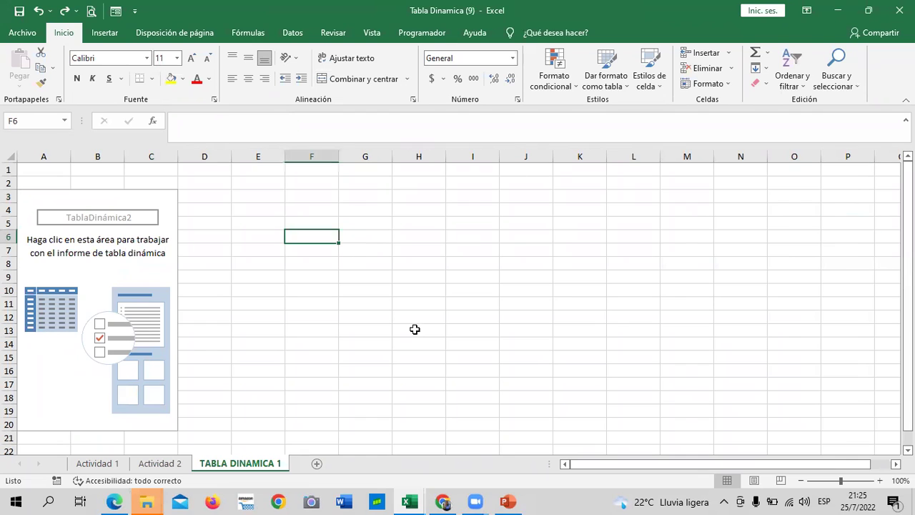
pyautogui.click(468, 316)
pyautogui.click(778, 238)
pyautogui.click(616, 227)
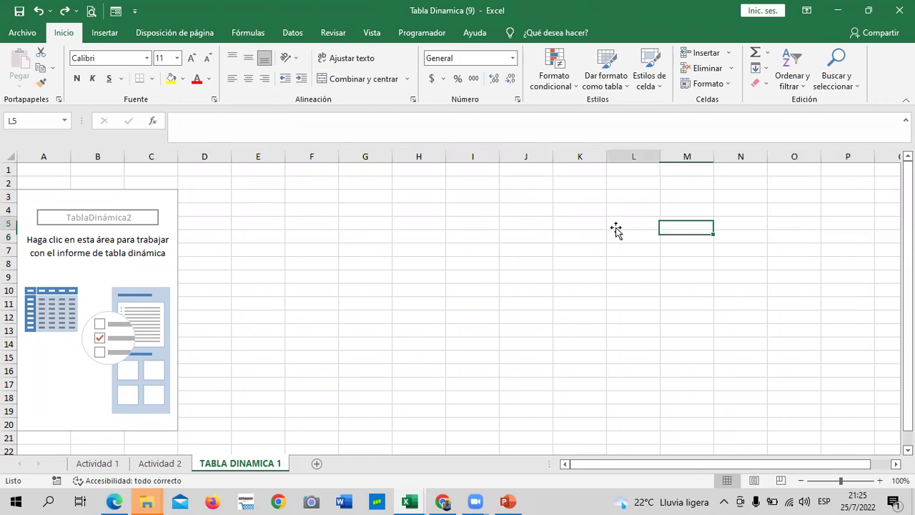
pyautogui.click(671, 301)
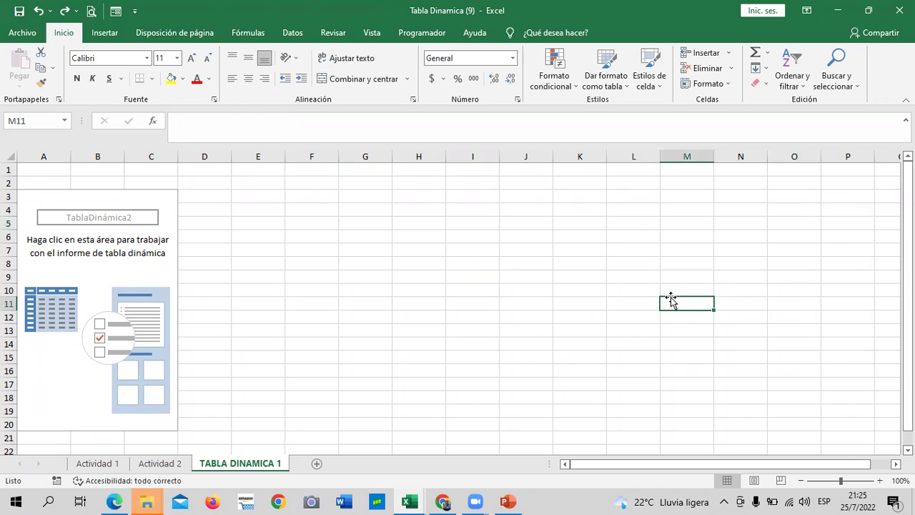
pyautogui.click(59, 184)
pyautogui.click(90, 262)
pyautogui.click(51, 368)
pyautogui.moveTo(130, 279); pyautogui.dragTo(141, 269)
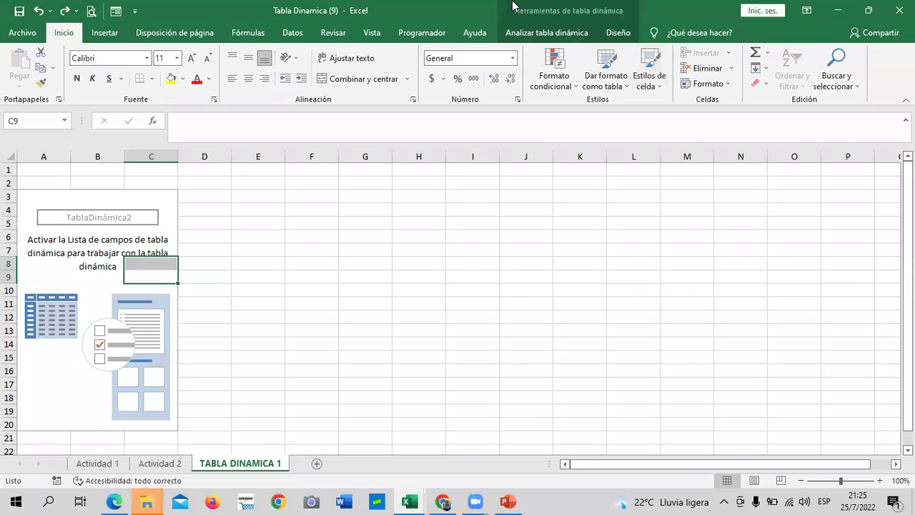
# - Reopen the PivotTable field list from Analizar tabla dinámica > Mostrar beside the empty pivot table
pyautogui.click(552, 35)
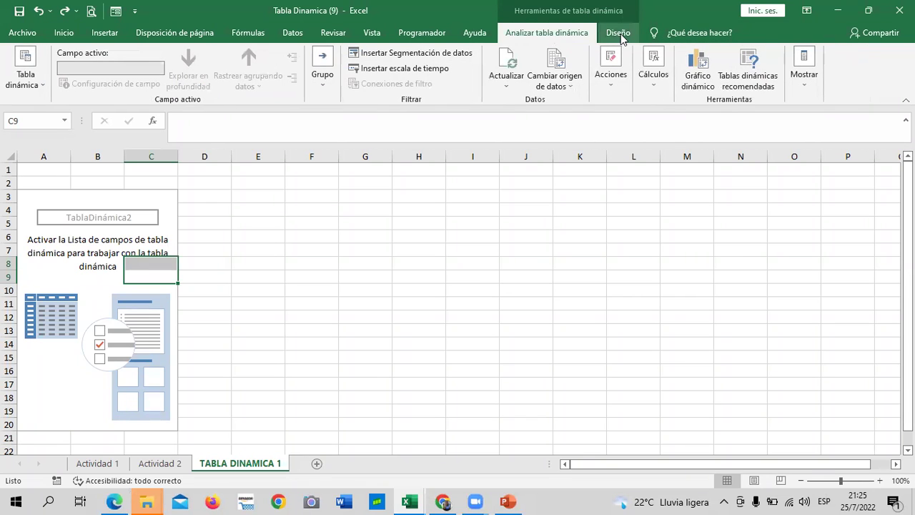
pyautogui.click(619, 34)
pyautogui.click(544, 34)
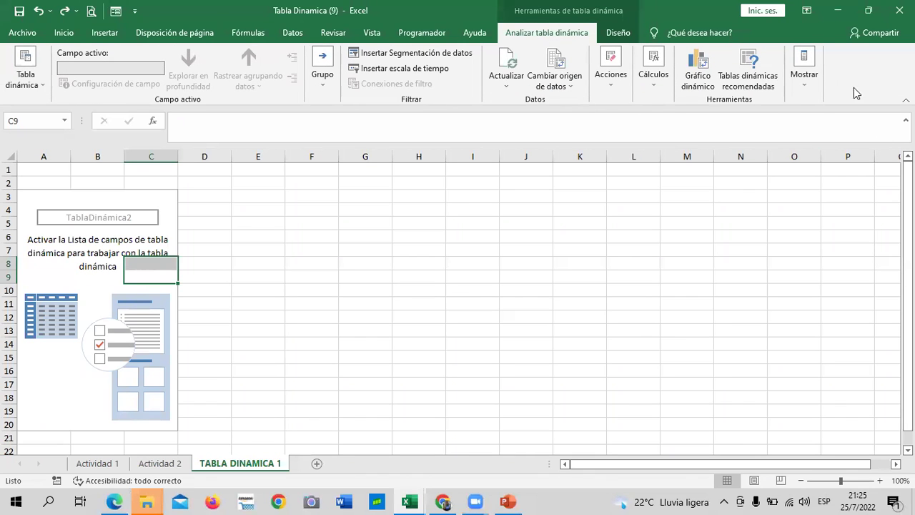
pyautogui.click(808, 86)
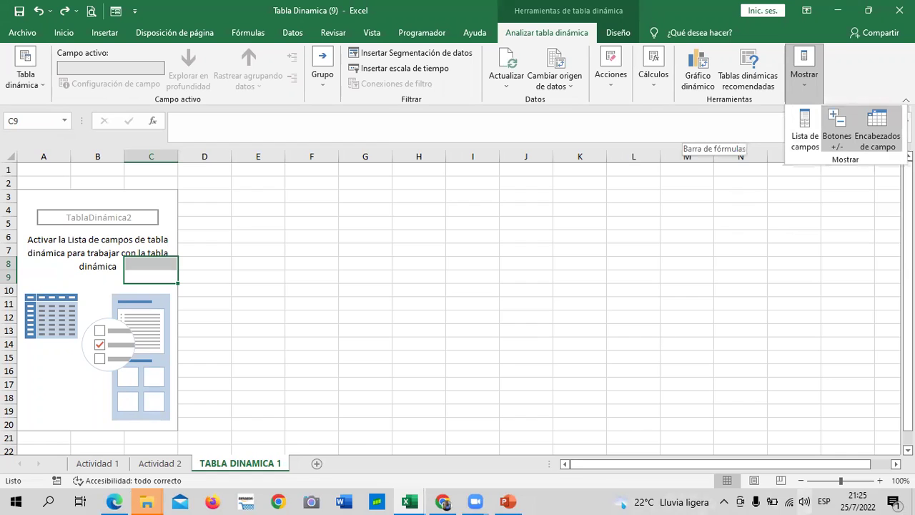
pyautogui.click(805, 129)
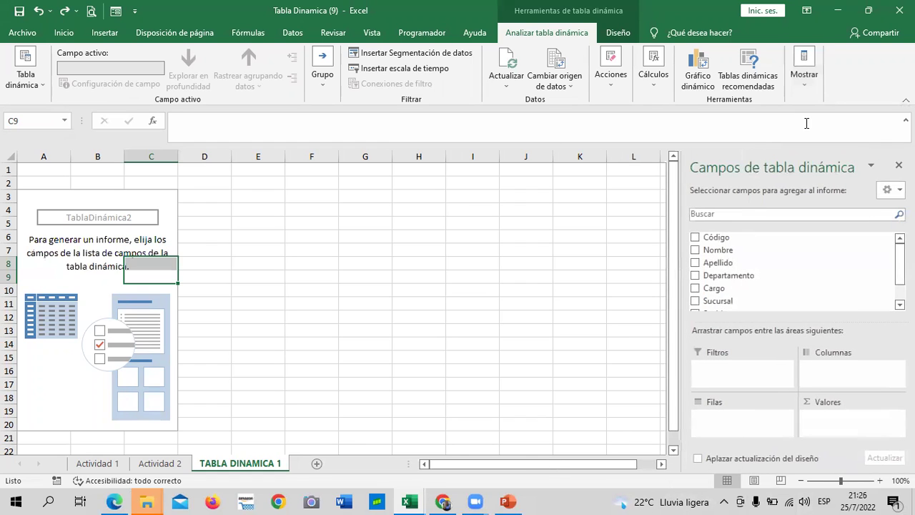
pyautogui.click(340, 220)
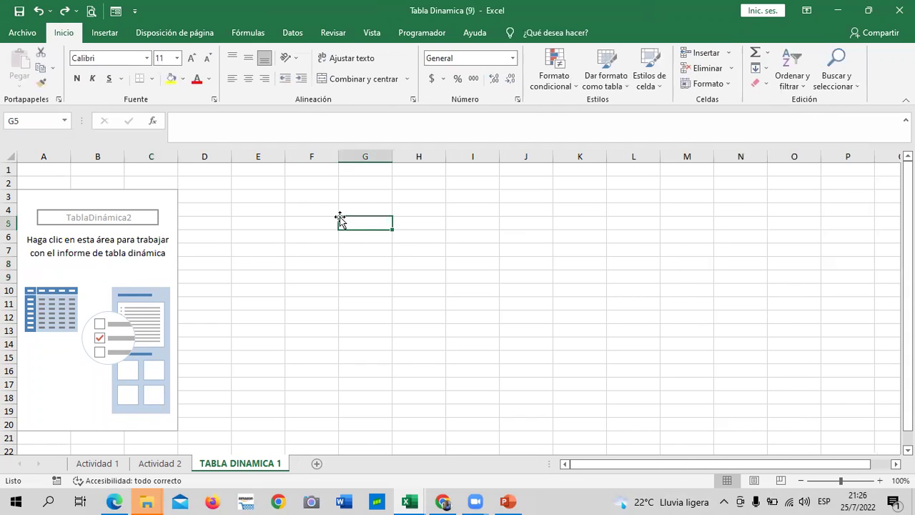
pyautogui.click(112, 200)
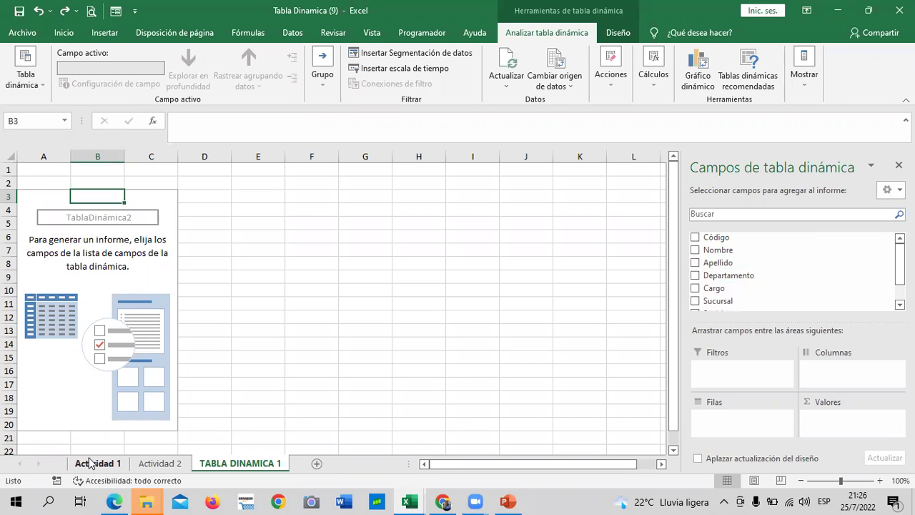
# - Look over the Actividad 1 data sheet, then return to the empty TablaDinámica2 on TABLA DINAMICA 1
pyautogui.click(90, 462)
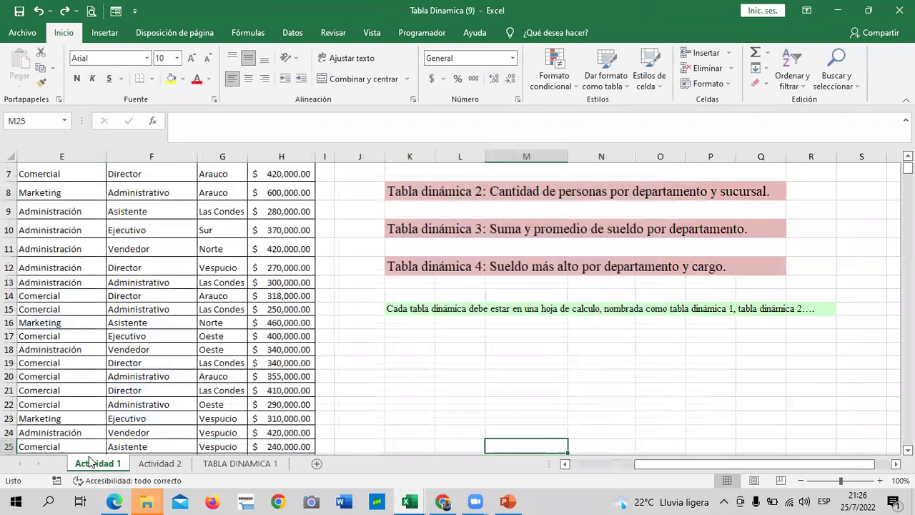
pyautogui.scroll(-1, 465, 343)
pyautogui.scroll(3, 559, 333)
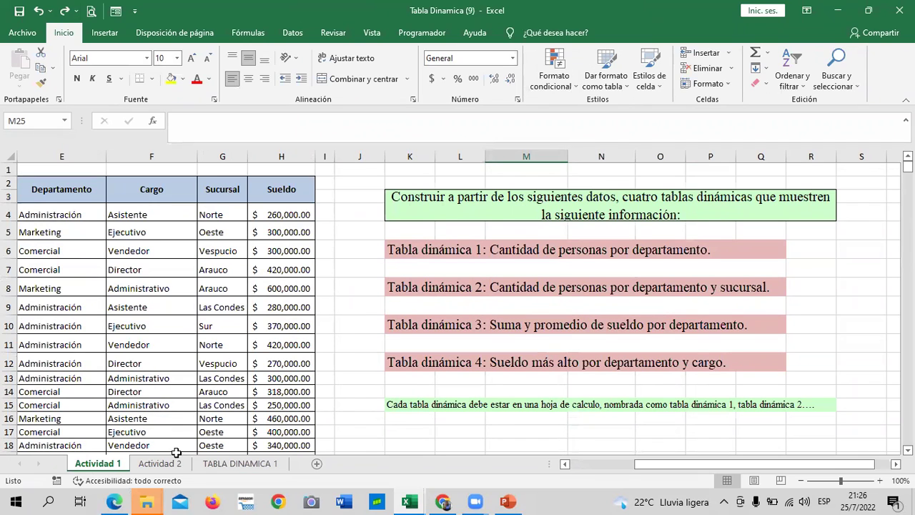
pyautogui.click(229, 464)
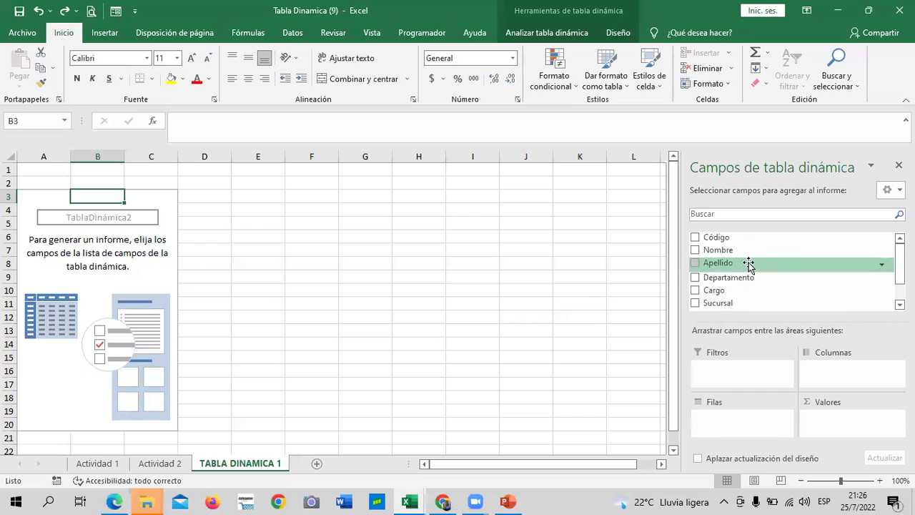
# - Add Departamento and place it in Columnas, giving Administración, Comercial, Marketing and (en blanco) headings
pyautogui.click(695, 275)
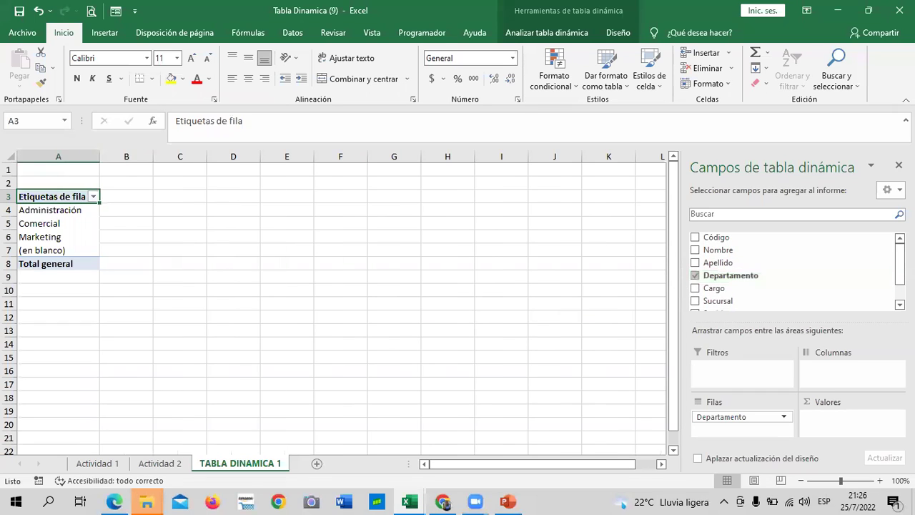
pyautogui.click(731, 421)
pyautogui.moveTo(735, 419); pyautogui.dragTo(826, 379)
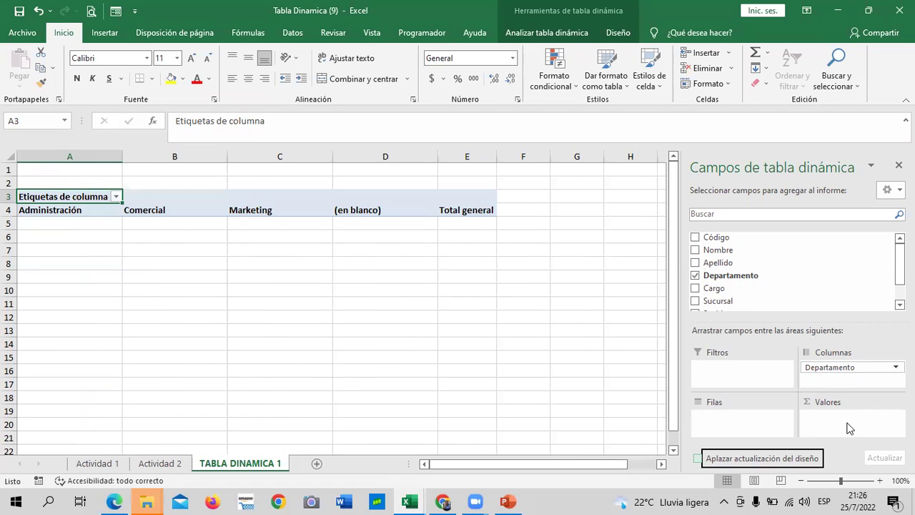
pyautogui.moveTo(853, 367); pyautogui.dragTo(725, 413)
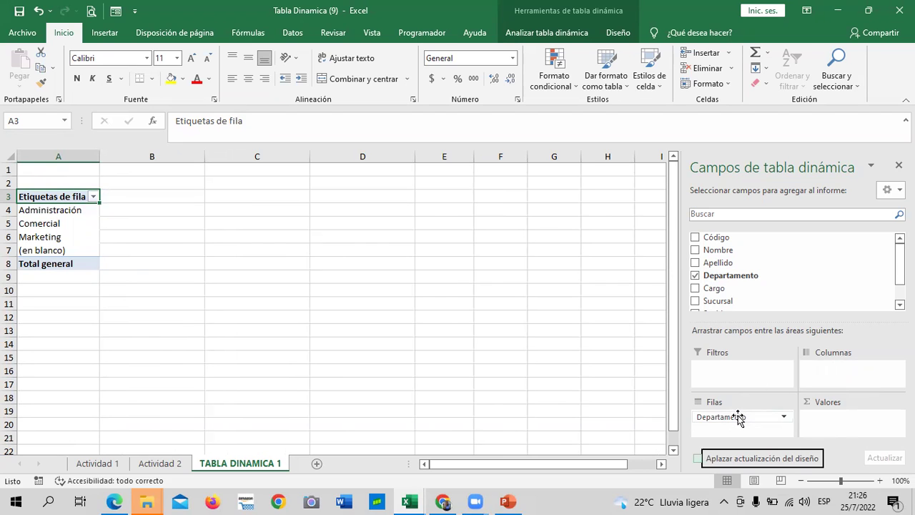
pyautogui.moveTo(738, 415); pyautogui.dragTo(837, 373)
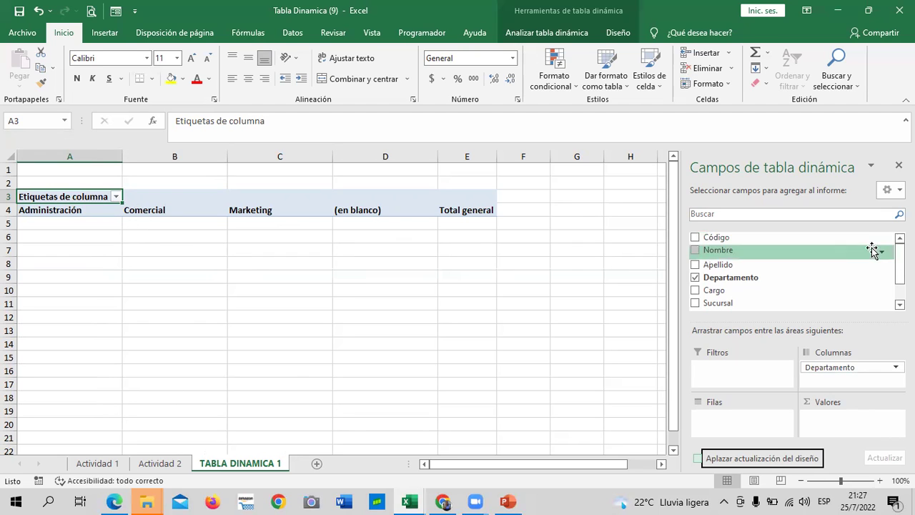
pyautogui.scroll(-2, 872, 272)
pyautogui.scroll(2, 794, 272)
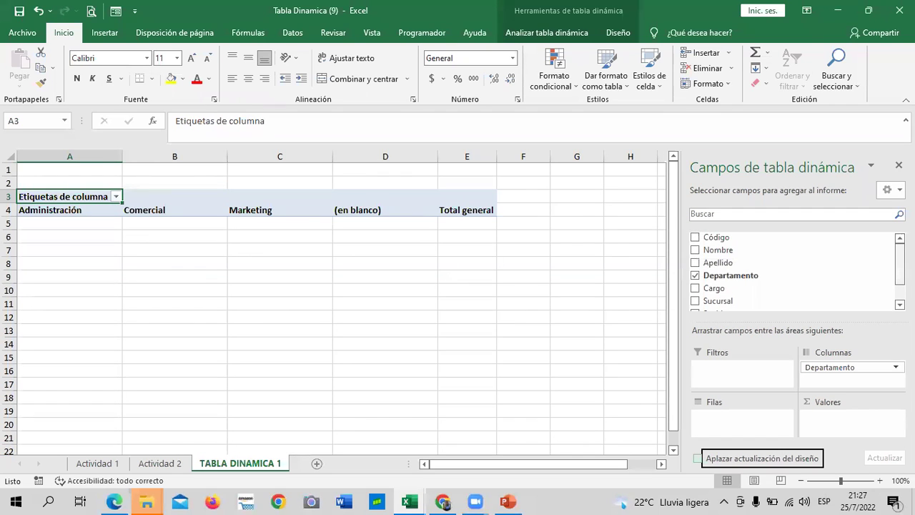
pyautogui.scroll(-1, 805, 272)
pyautogui.scroll(1, 805, 272)
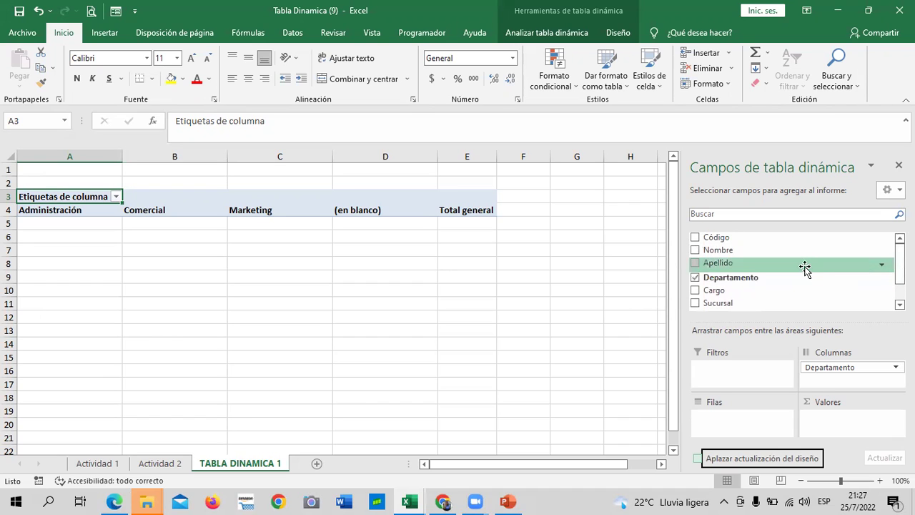
# - Add the Nombre field to the pivot table and try it as a column label
pyautogui.click(695, 250)
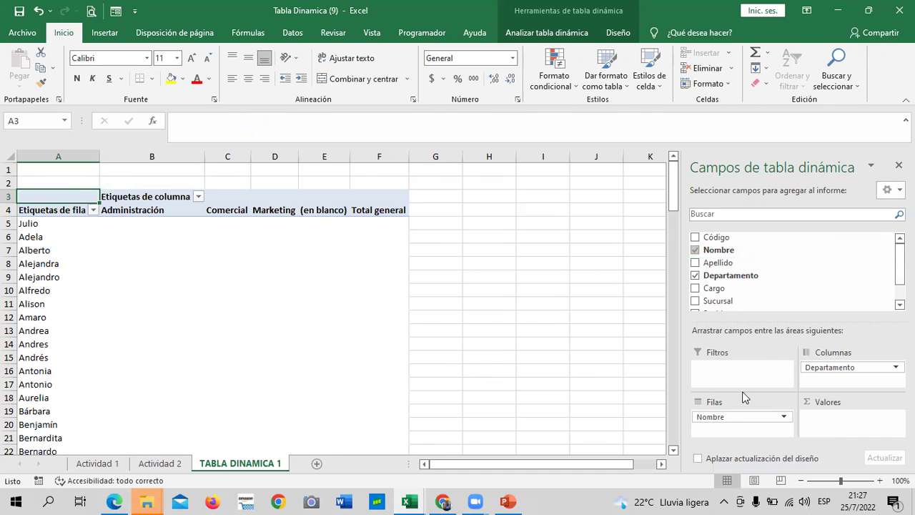
pyautogui.scroll(-5, 510, 269)
pyautogui.scroll(-5, 510, 268)
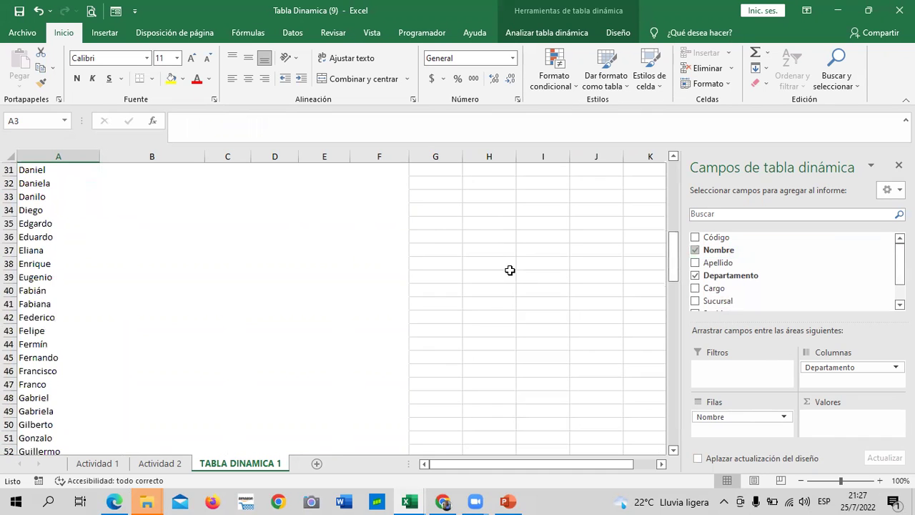
pyautogui.scroll(-6, 510, 269)
pyautogui.moveTo(711, 417); pyautogui.dragTo(846, 371)
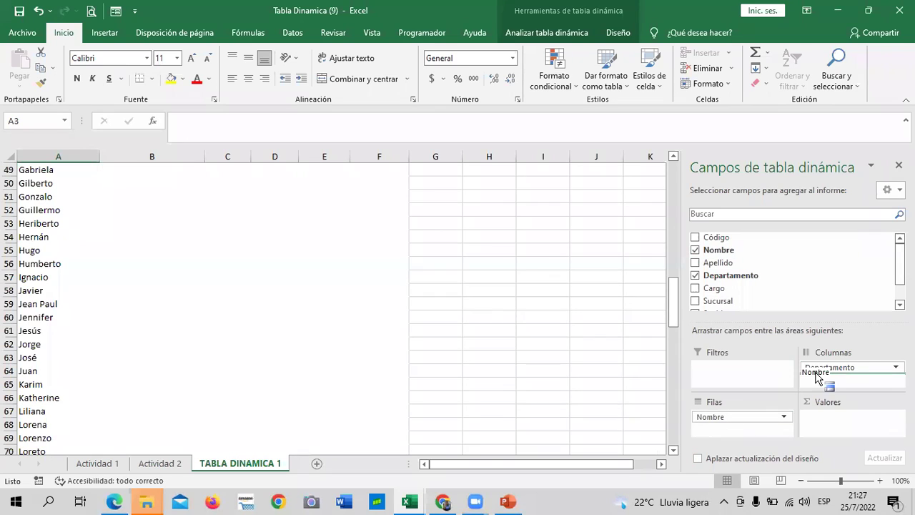
pyautogui.scroll(16, 397, 315)
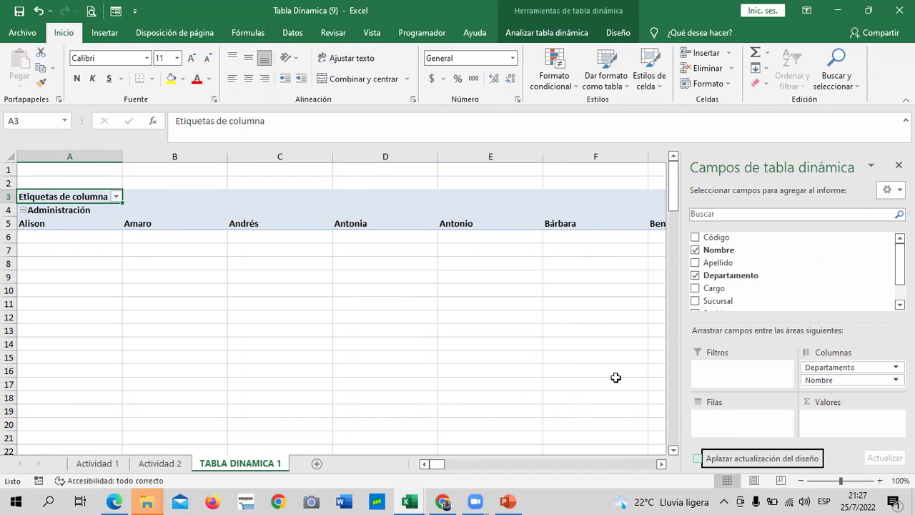
# - Count Nombre in Valores with Departamento in Filas: 44, 64, 42, total 150
pyautogui.moveTo(867, 369); pyautogui.dragTo(829, 419)
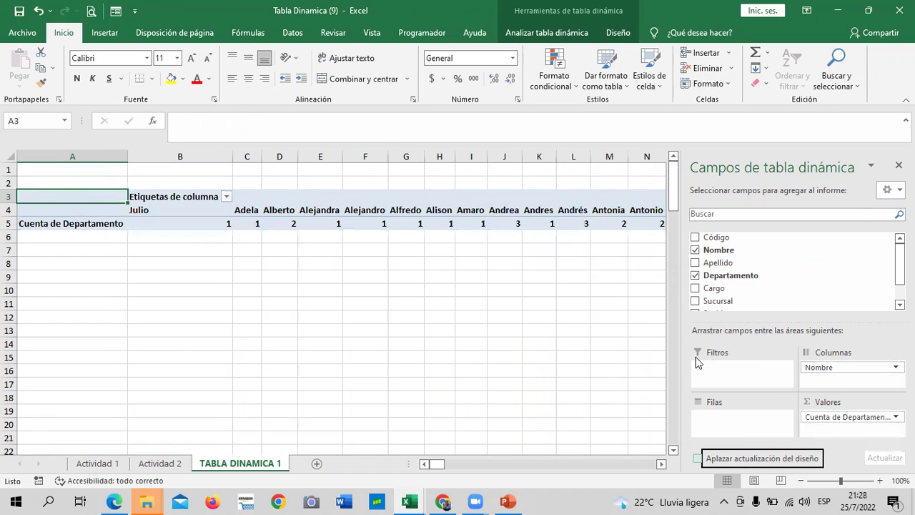
pyautogui.moveTo(829, 368)
pyautogui.mouseDown()
pyautogui.moveTo(769, 420)
pyautogui.moveTo(735, 418)
pyautogui.mouseUp()
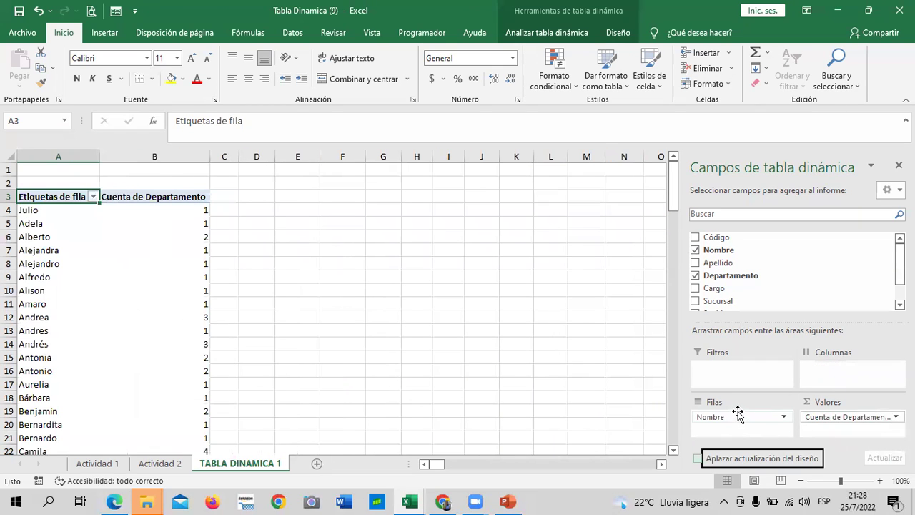
pyautogui.moveTo(847, 416)
pyautogui.mouseDown()
pyautogui.moveTo(772, 440)
pyautogui.moveTo(749, 433)
pyautogui.moveTo(843, 430)
pyautogui.mouseUp()
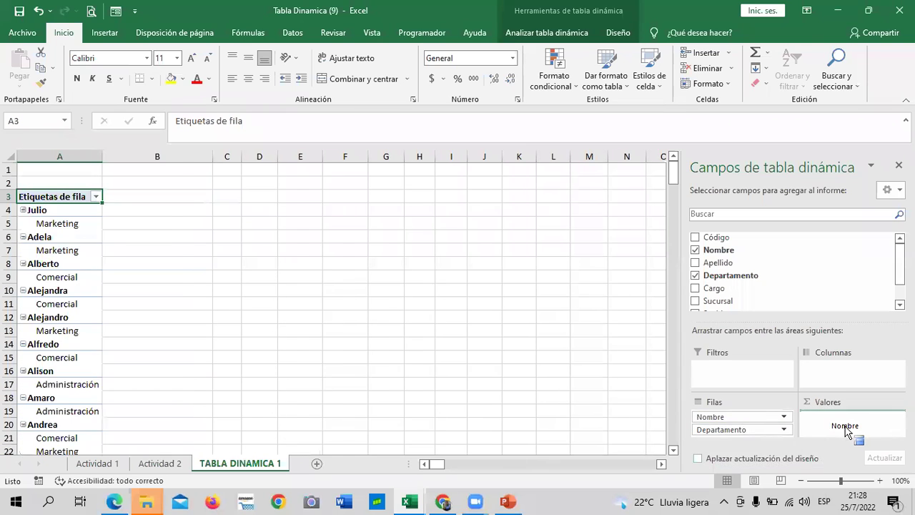
pyautogui.moveTo(749, 417); pyautogui.dragTo(835, 379)
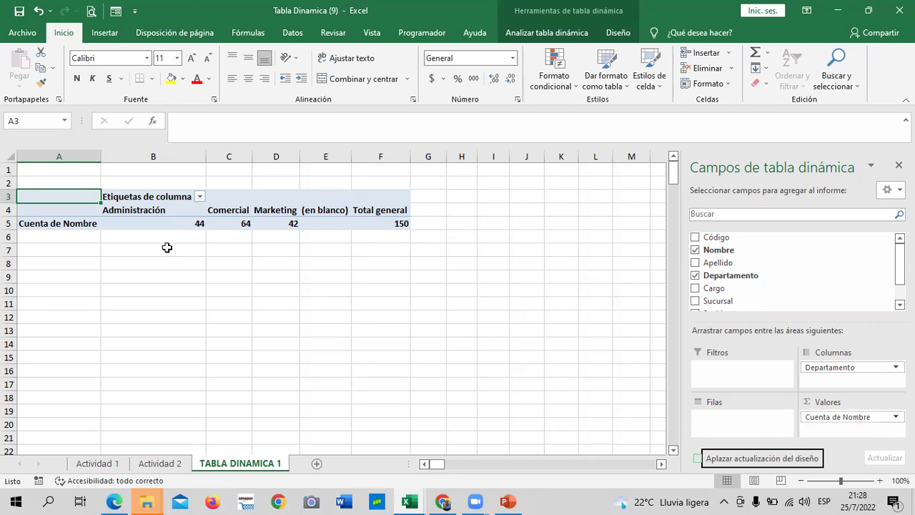
pyautogui.moveTo(858, 367); pyautogui.dragTo(734, 420)
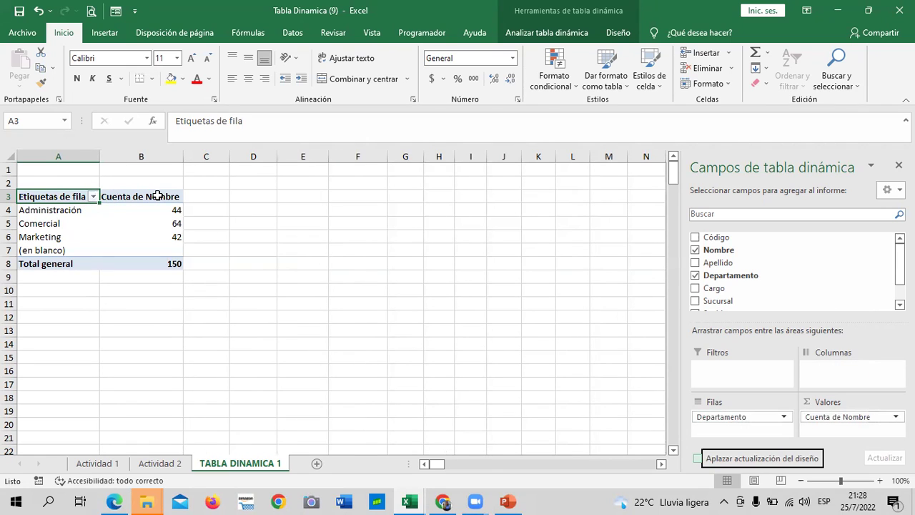
# - Select the Comercial count inside the pivot table and bring up the Analizar tabla dinámica tools
pyautogui.click(355, 208)
pyautogui.moveTo(142, 234); pyautogui.dragTo(134, 224)
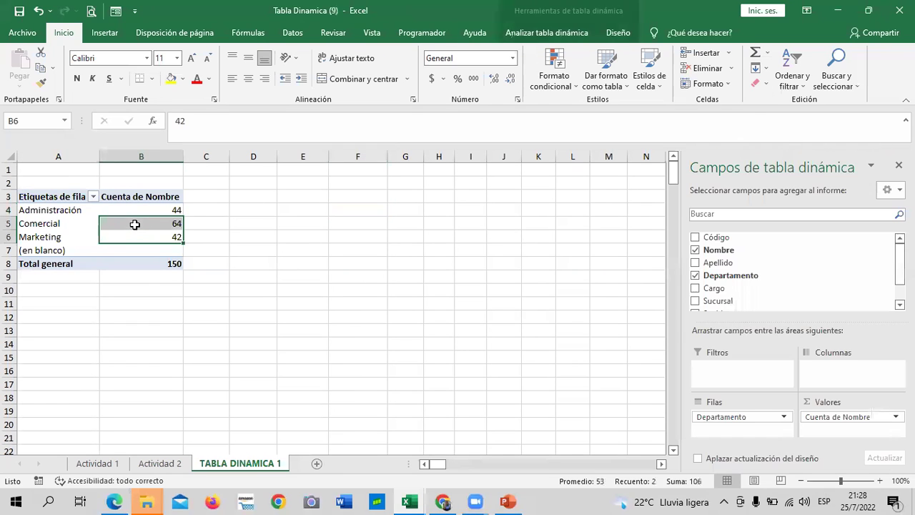
pyautogui.click(283, 263)
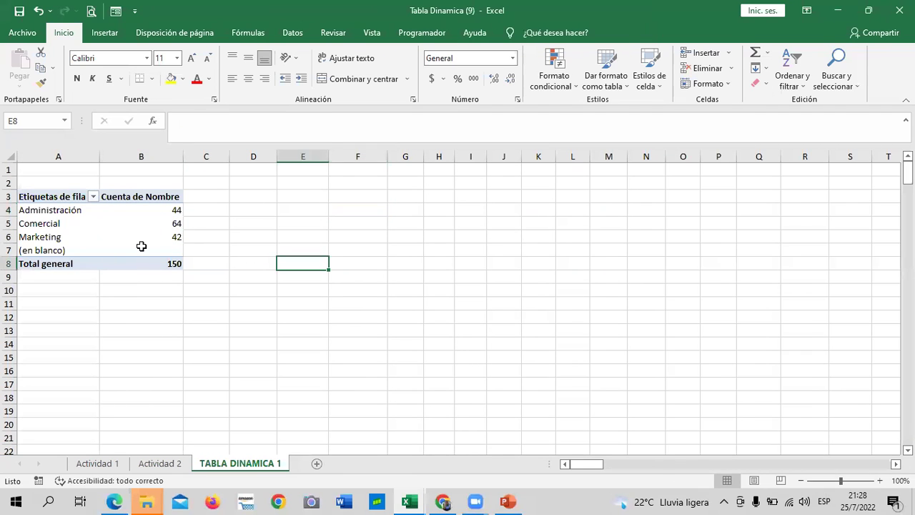
pyautogui.click(142, 246)
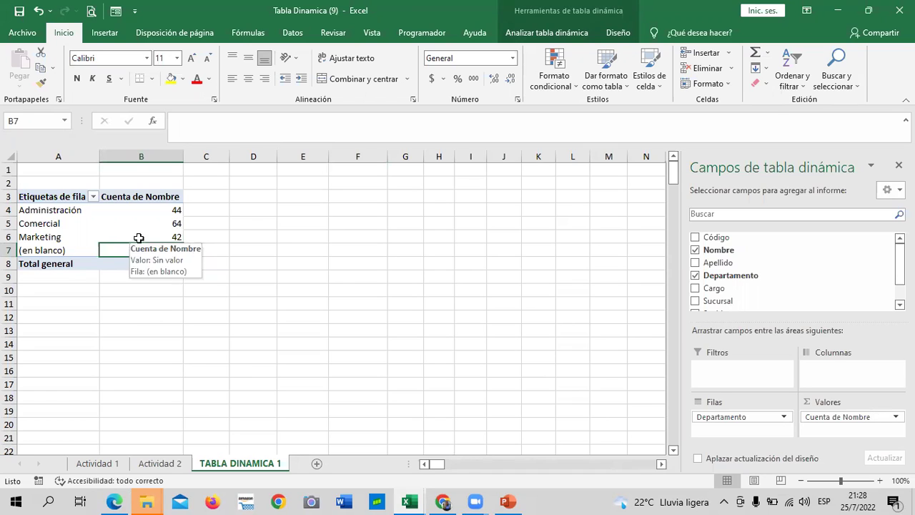
pyautogui.click(266, 207)
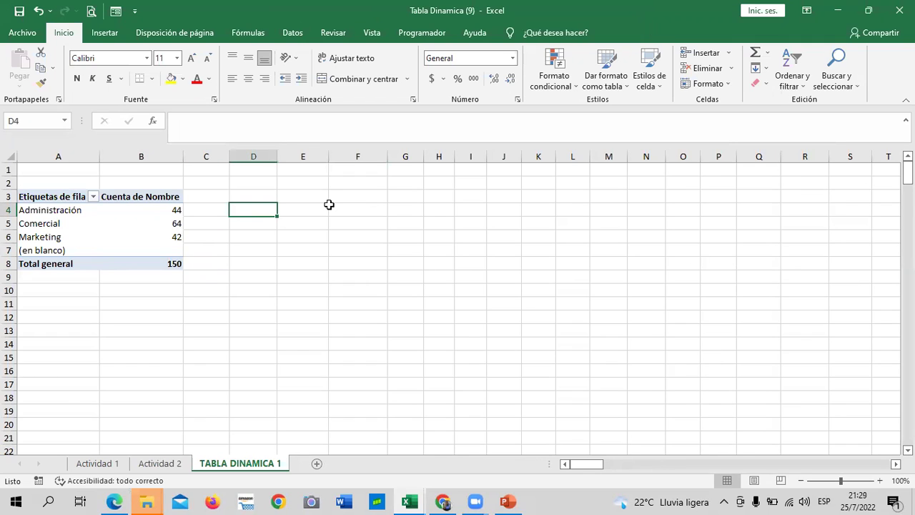
pyautogui.click(402, 223)
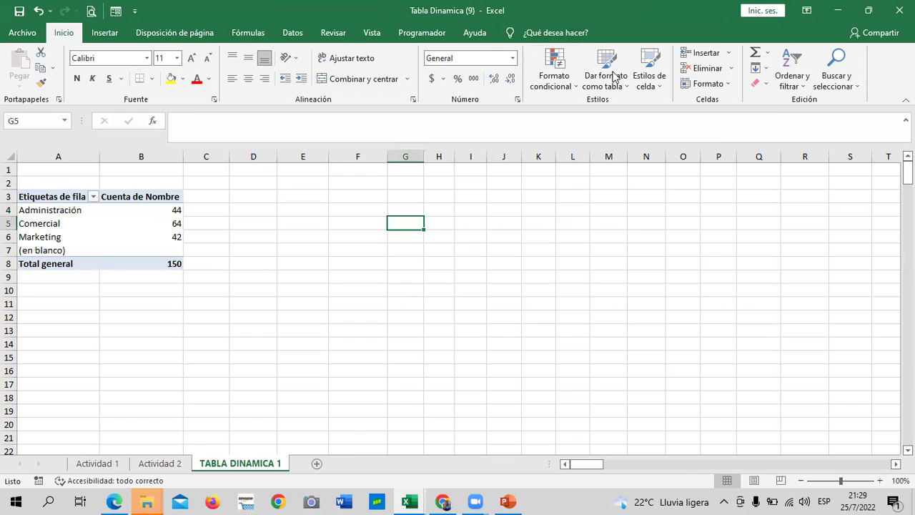
pyautogui.click(102, 222)
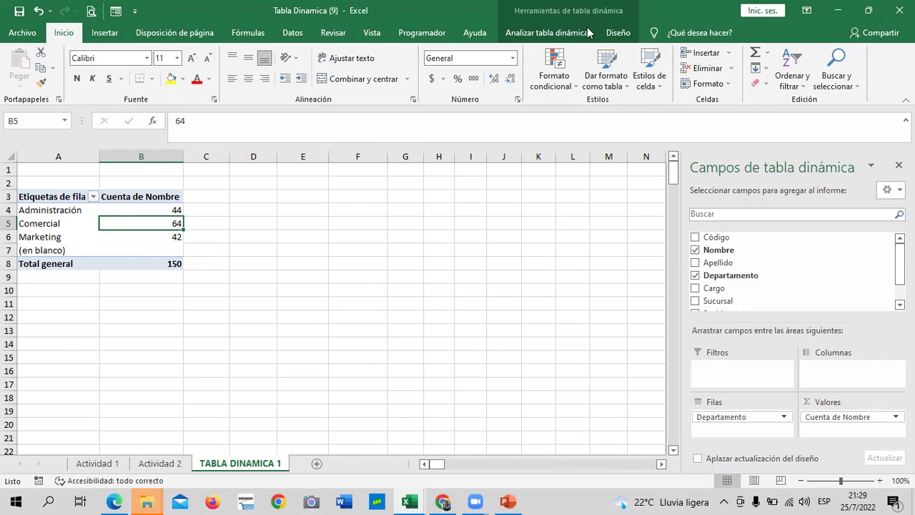
pyautogui.click(557, 33)
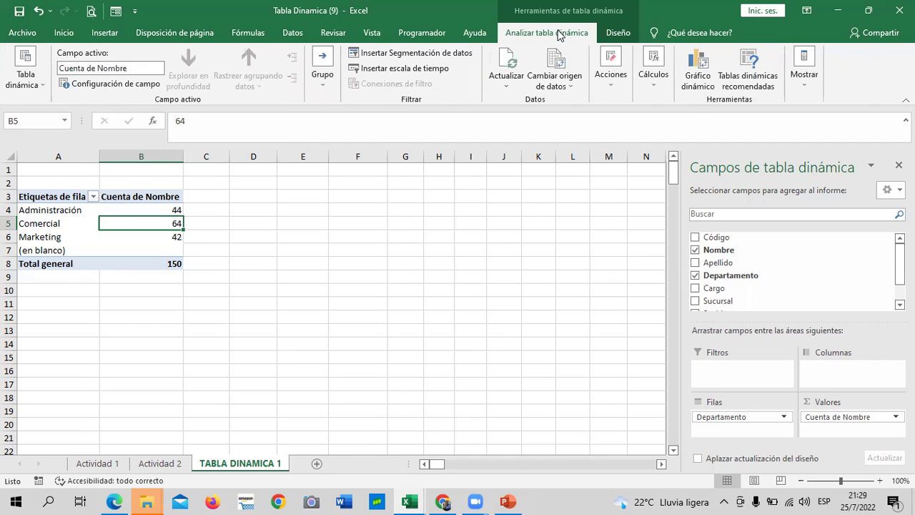
# - Apply the dark purple PivotTable style with black header and total rows from the Design gallery
pyautogui.click(618, 33)
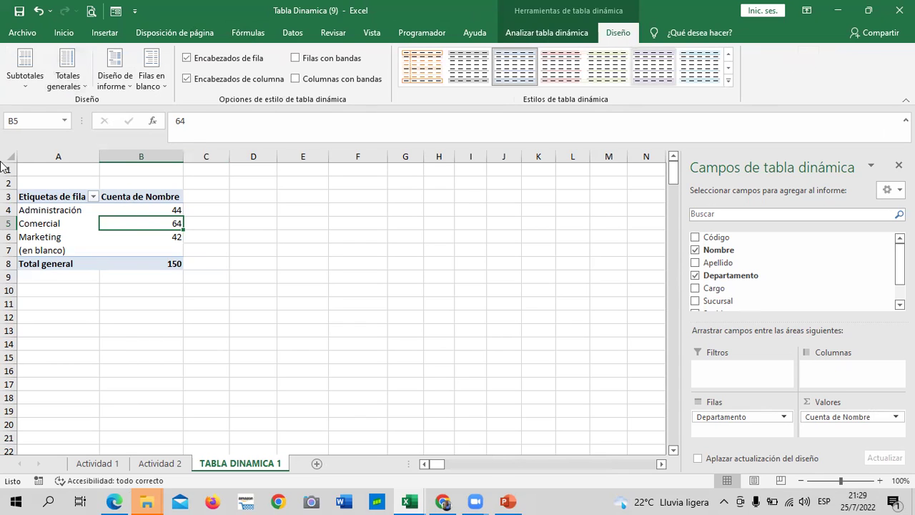
pyautogui.click(729, 82)
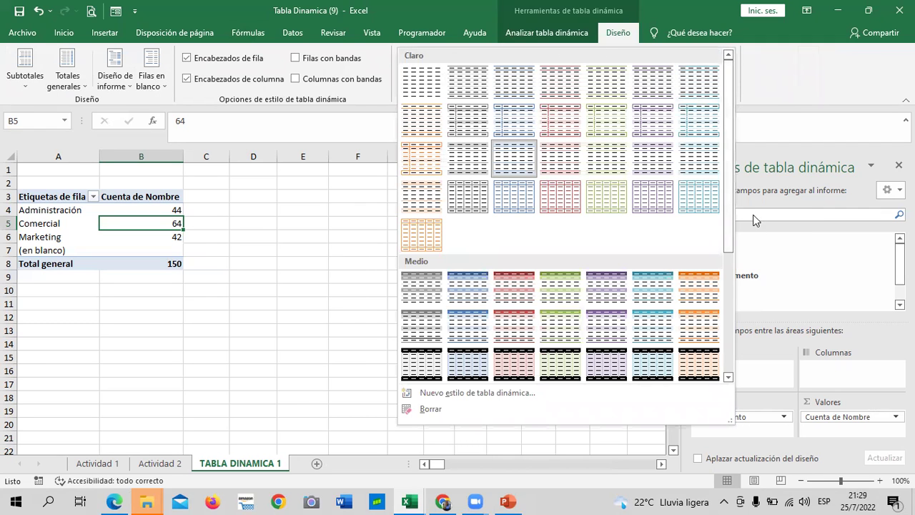
pyautogui.moveTo(729, 214); pyautogui.dragTo(720, 348)
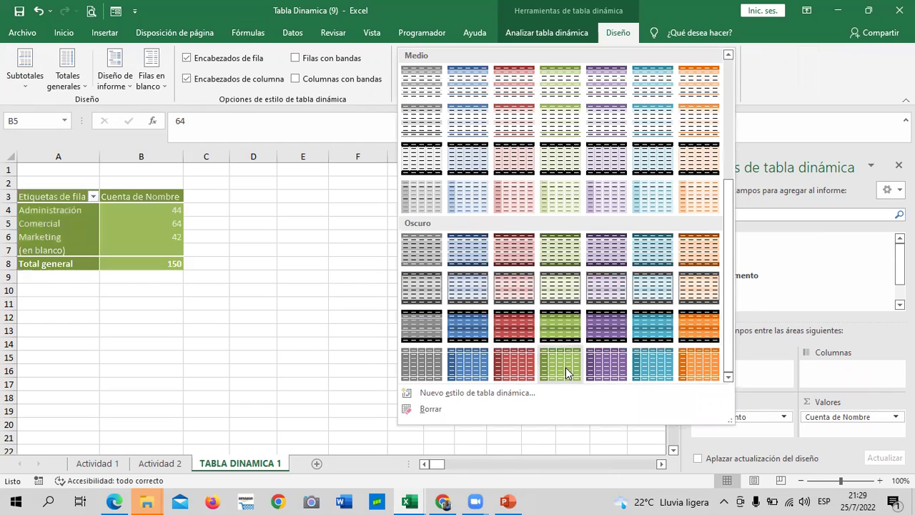
pyautogui.click(601, 327)
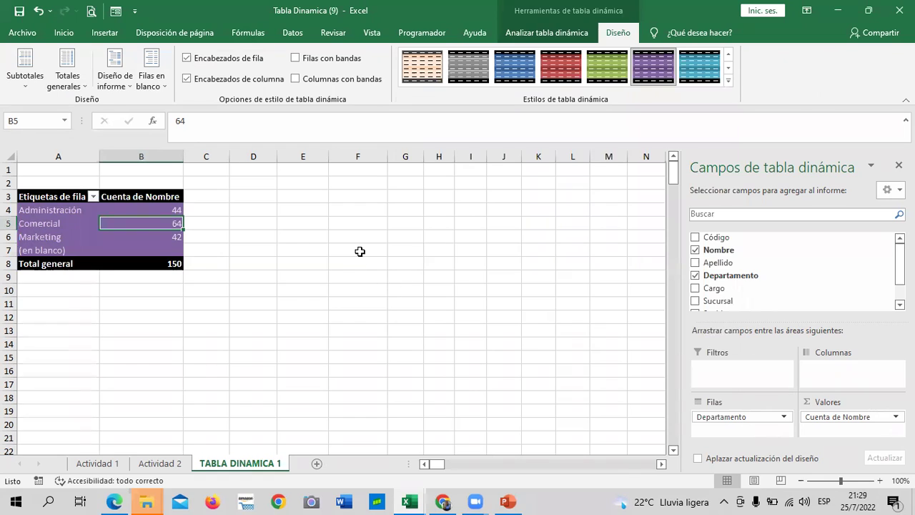
pyautogui.click(360, 252)
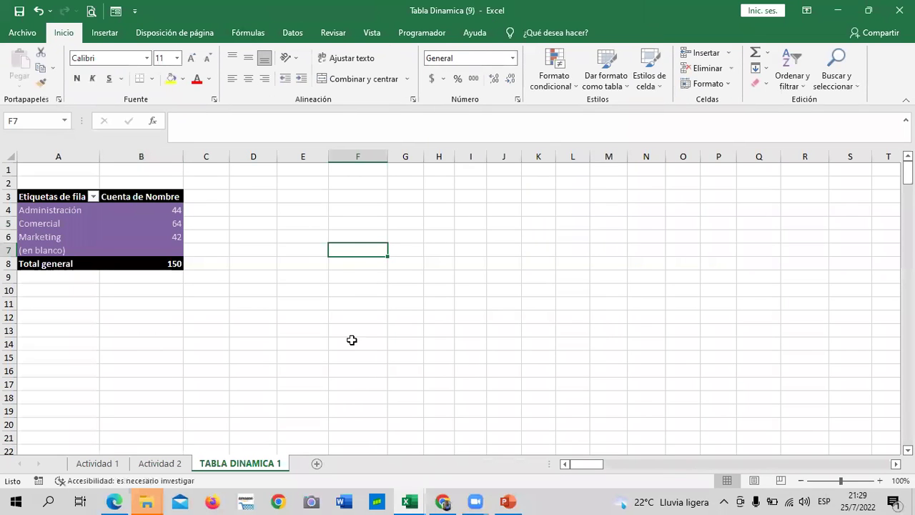
# - Check the department counts 44, 64 and 42, then open the Etiquetas de fila filter list
pyautogui.click(309, 260)
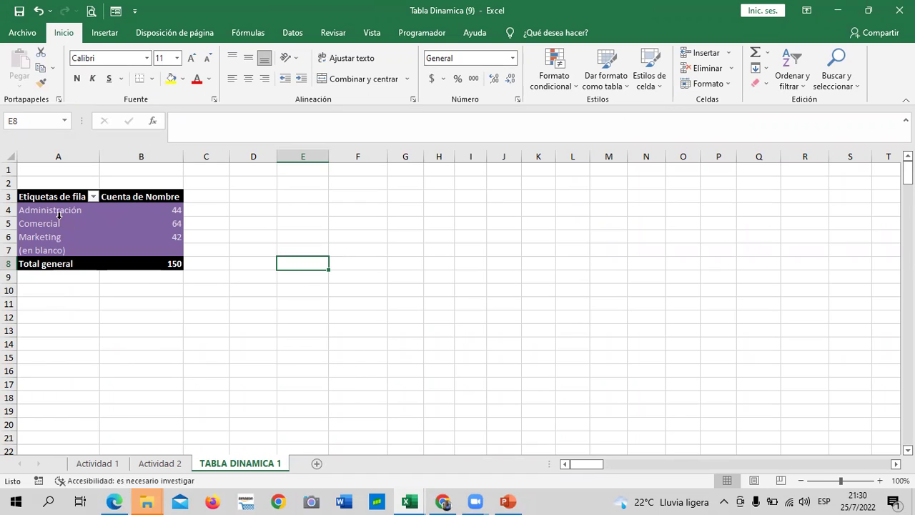
pyautogui.click(155, 208)
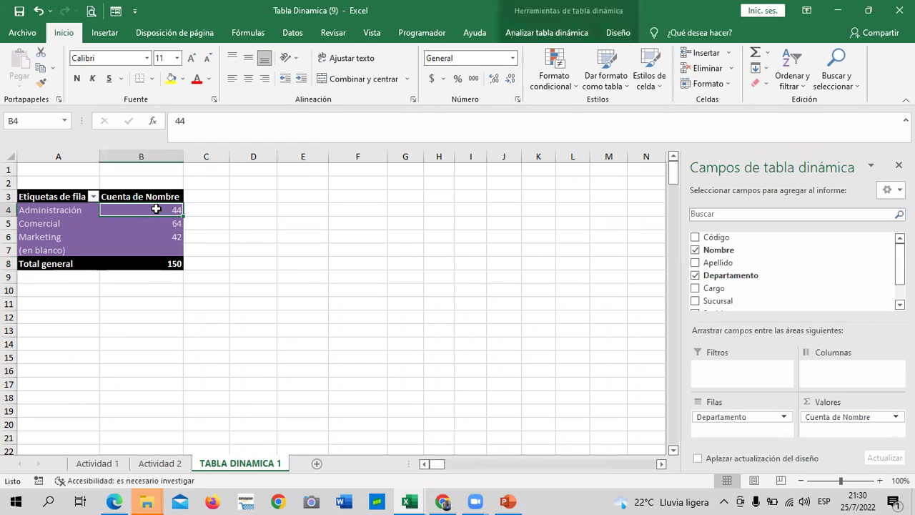
pyautogui.click(51, 229)
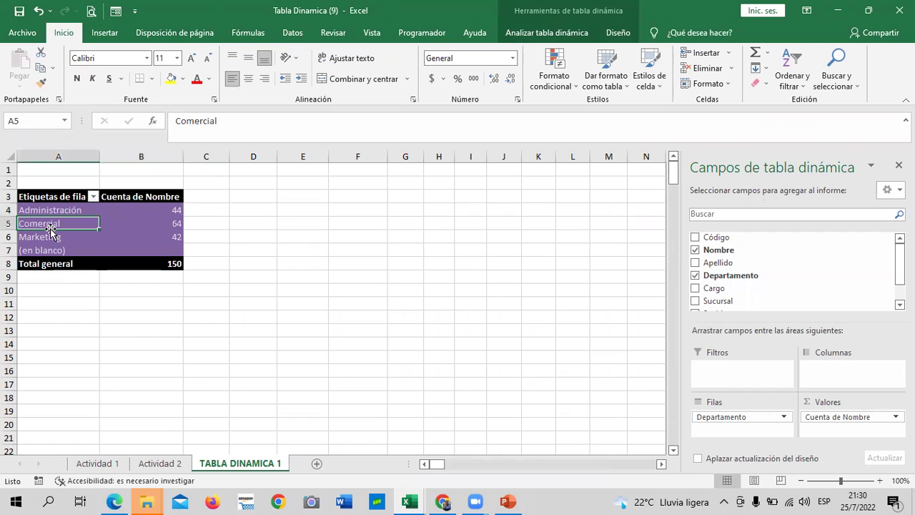
pyautogui.click(176, 226)
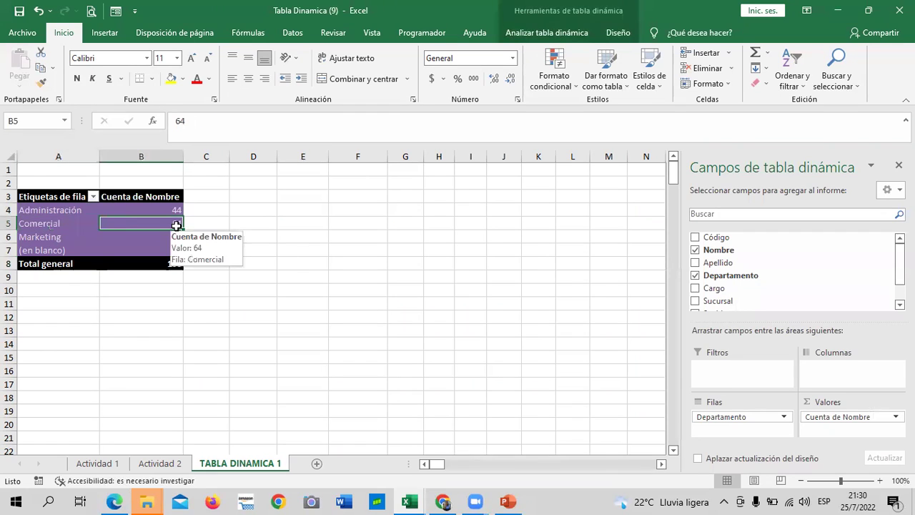
pyautogui.click(64, 236)
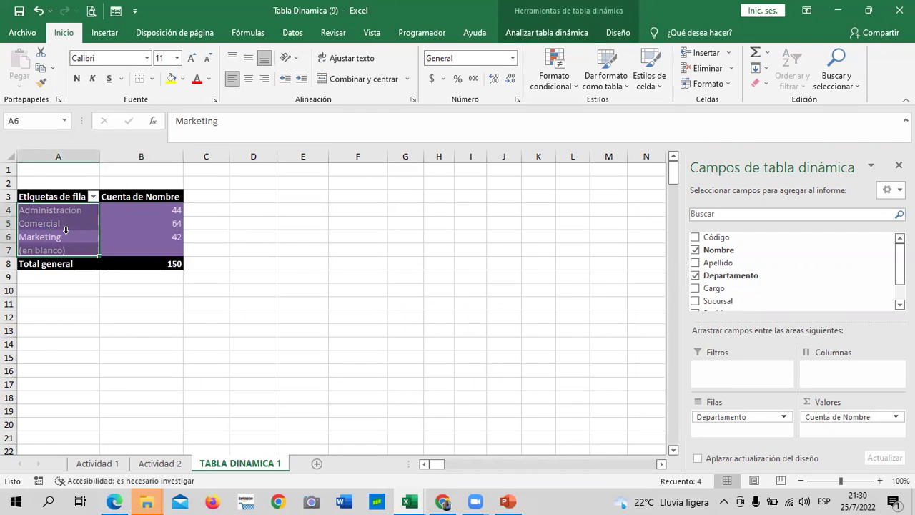
pyautogui.click(63, 238)
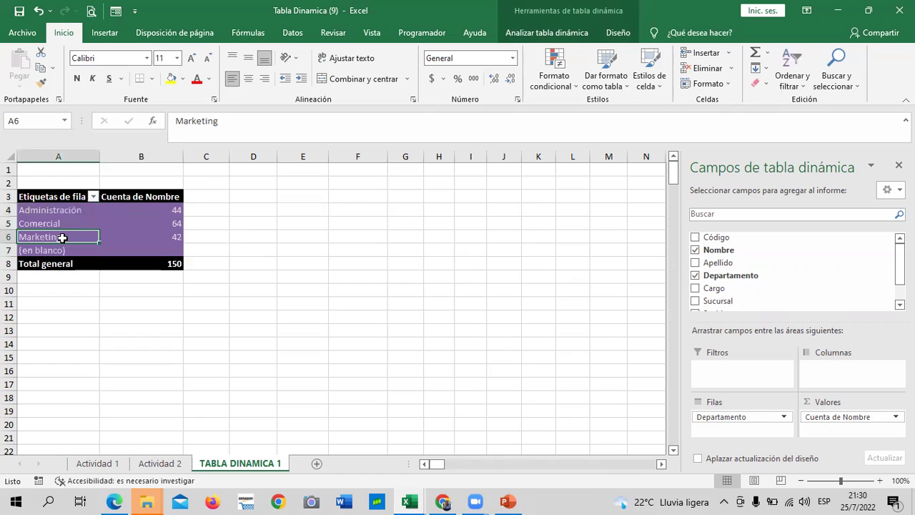
pyautogui.click(154, 232)
pyautogui.moveTo(154, 232)
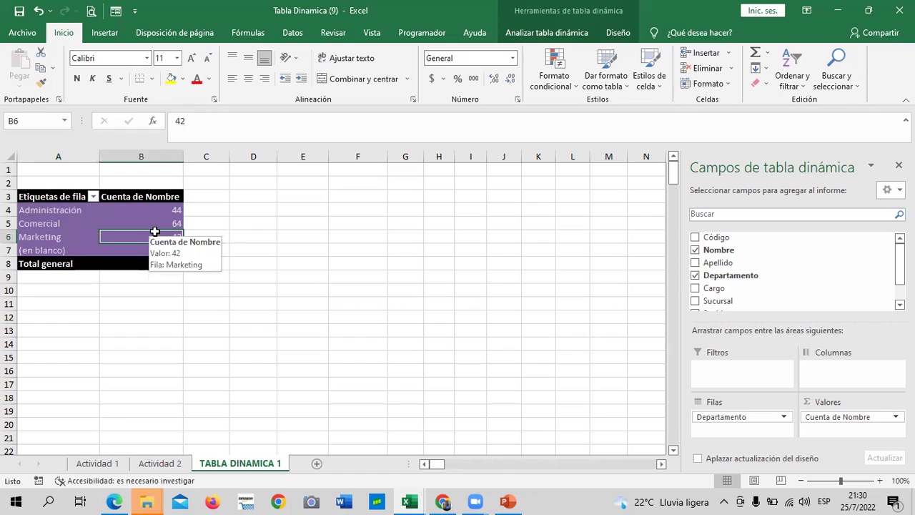
pyautogui.click(141, 223)
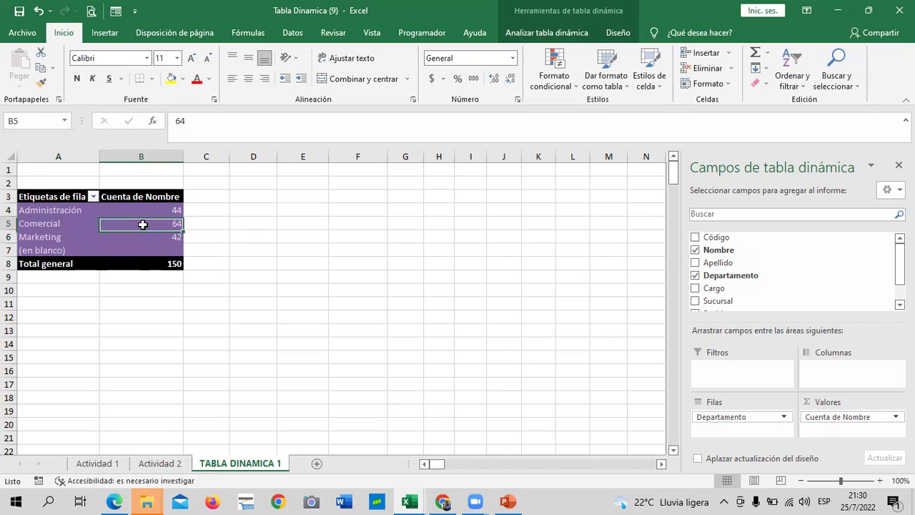
pyautogui.click(93, 198)
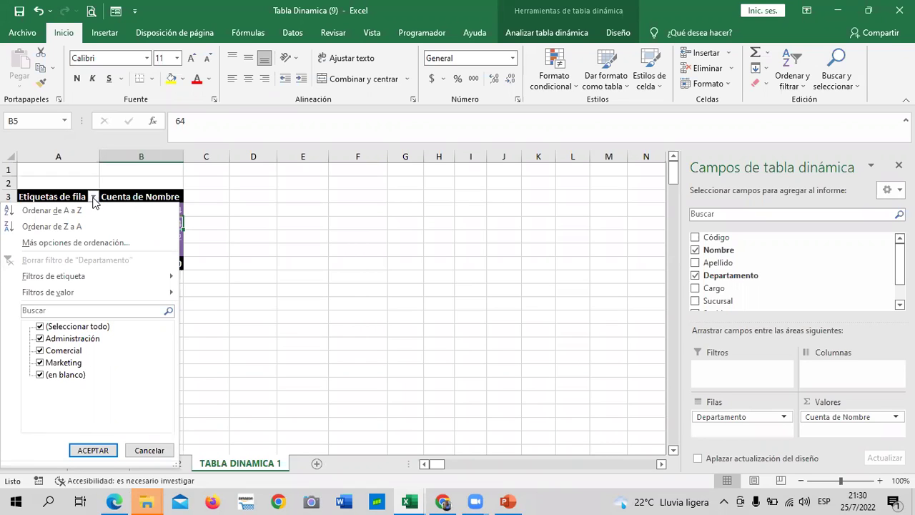
# - Filter the row labels to Marketing only, leaving a count and total of 42
pyautogui.click(393, 318)
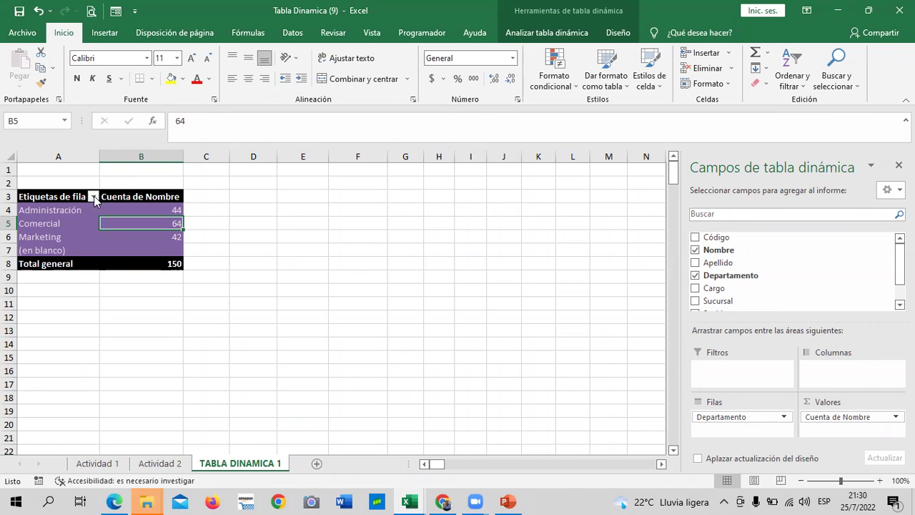
pyautogui.click(93, 196)
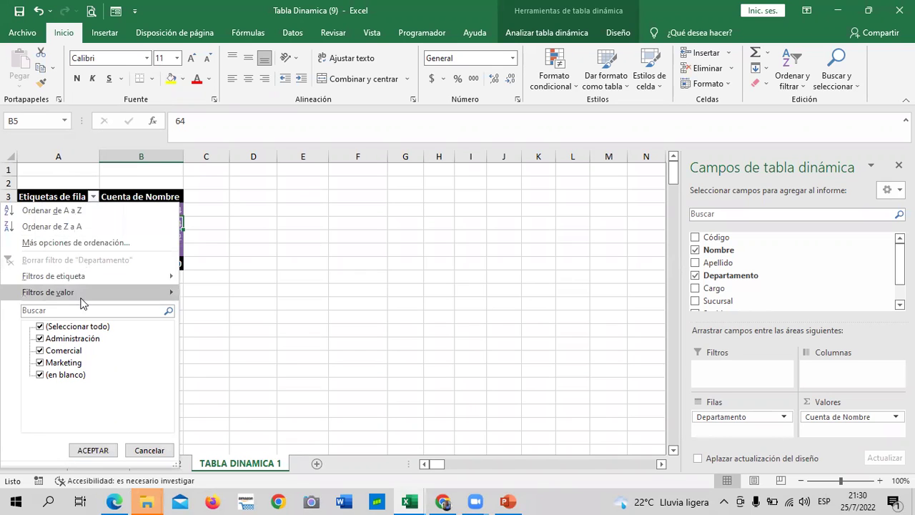
pyautogui.click(41, 326)
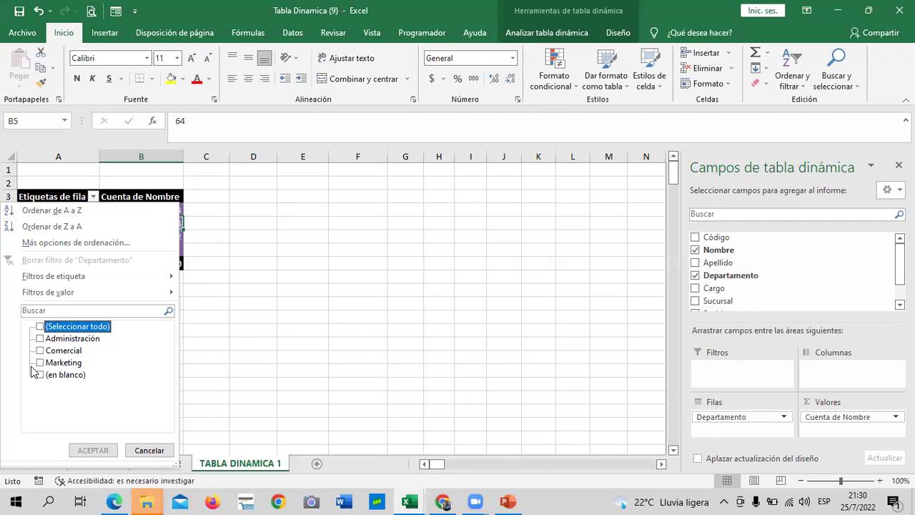
pyautogui.click(41, 362)
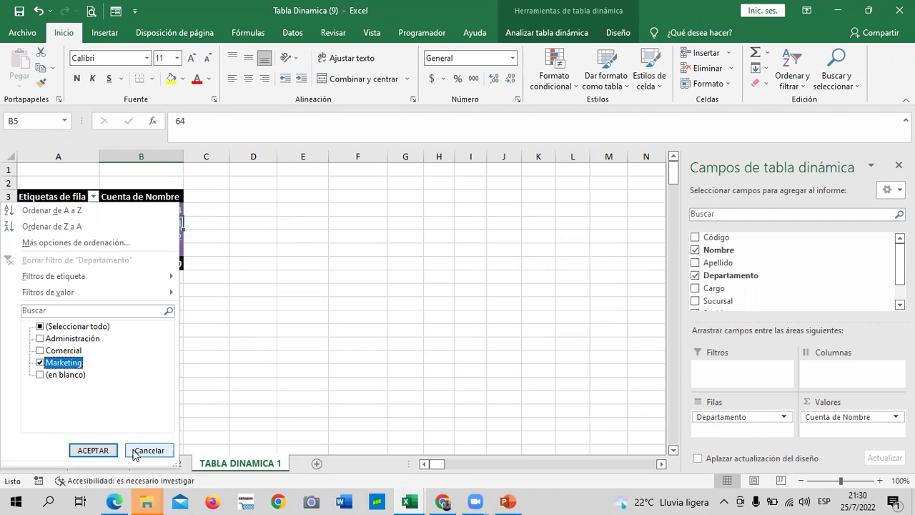
pyautogui.click(93, 448)
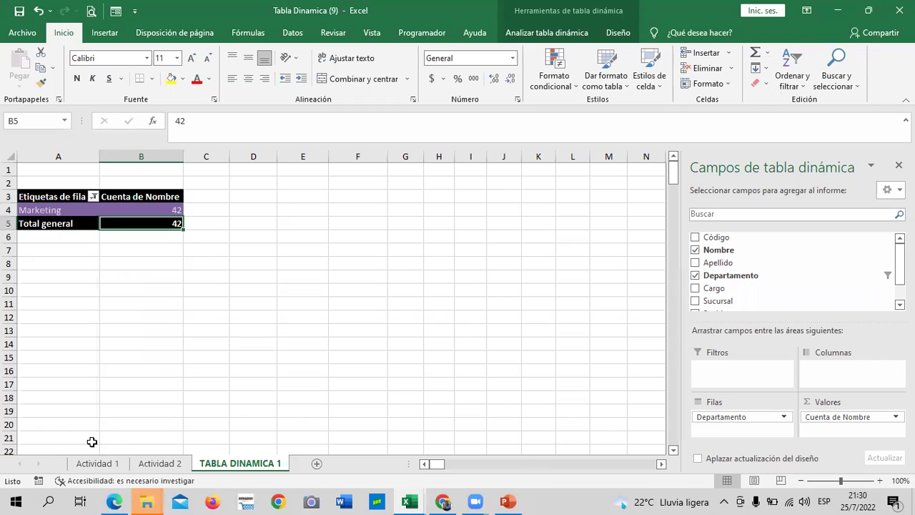
pyautogui.click(150, 340)
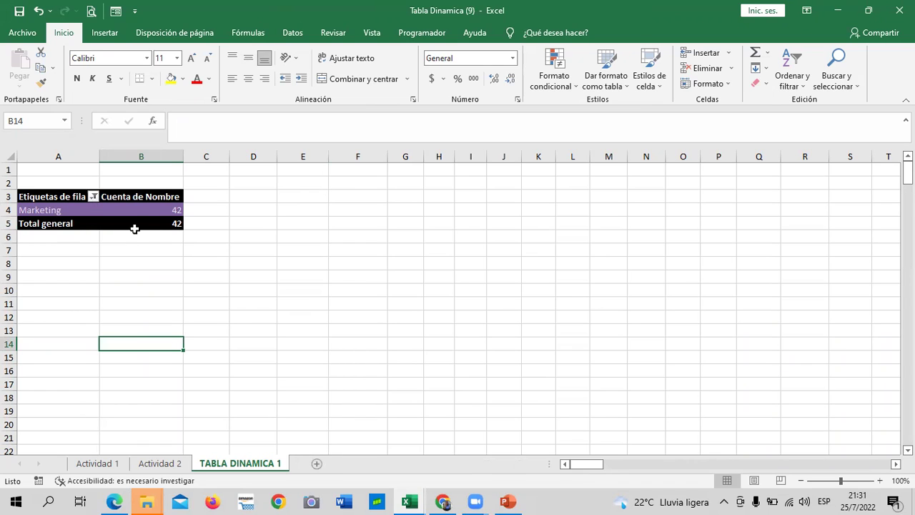
# - Reselect all departments in the row filter so the pivot table totals 150 again
pyautogui.click(93, 198)
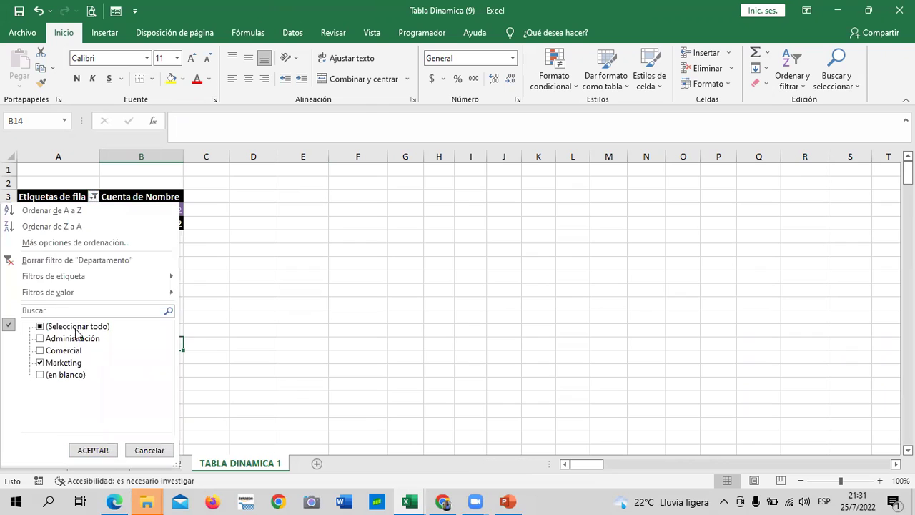
pyautogui.click(76, 327)
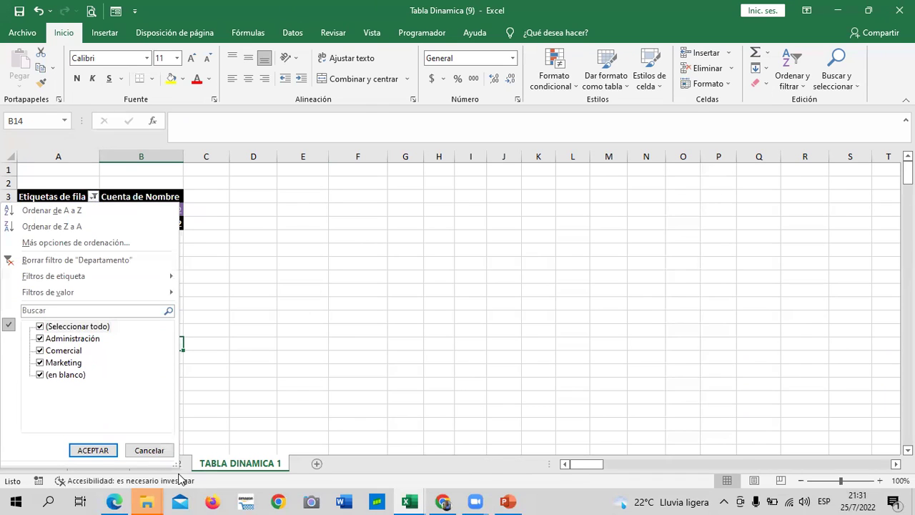
pyautogui.click(90, 451)
pyautogui.click(302, 317)
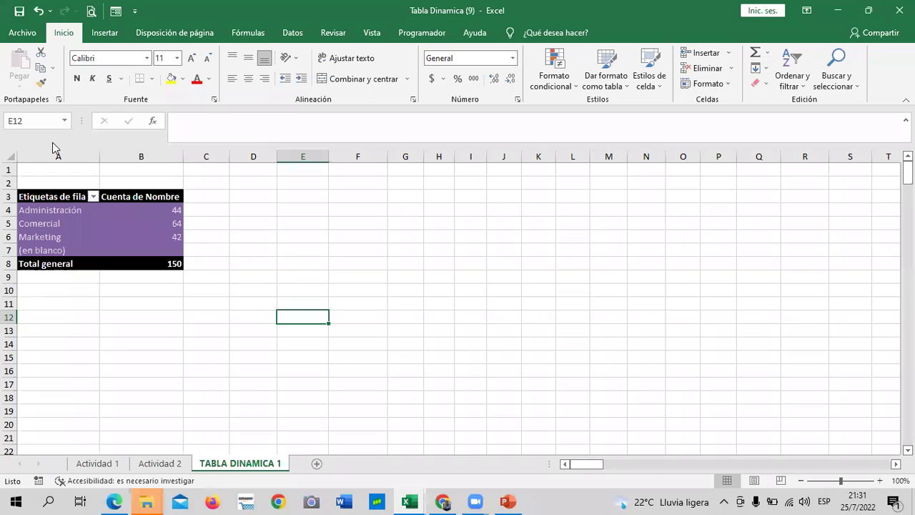
pyautogui.click(304, 248)
pyautogui.click(97, 219)
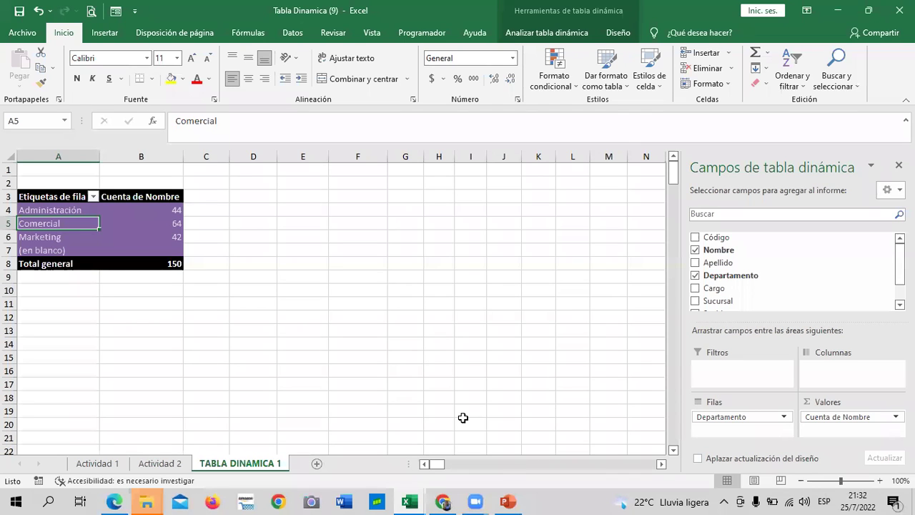
# - Select empty cells beside the department count pivot so the PivotTable Fields pane closes
pyautogui.click(355, 247)
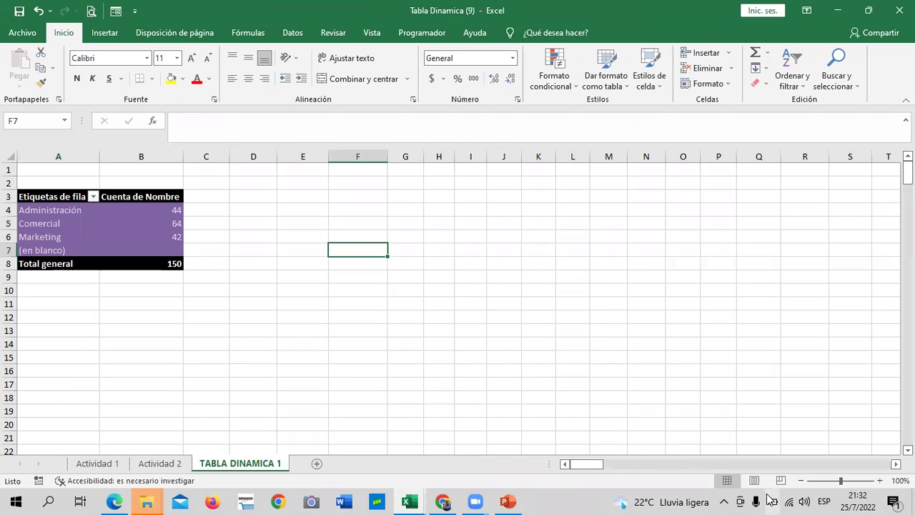
pyautogui.moveTo(770, 498)
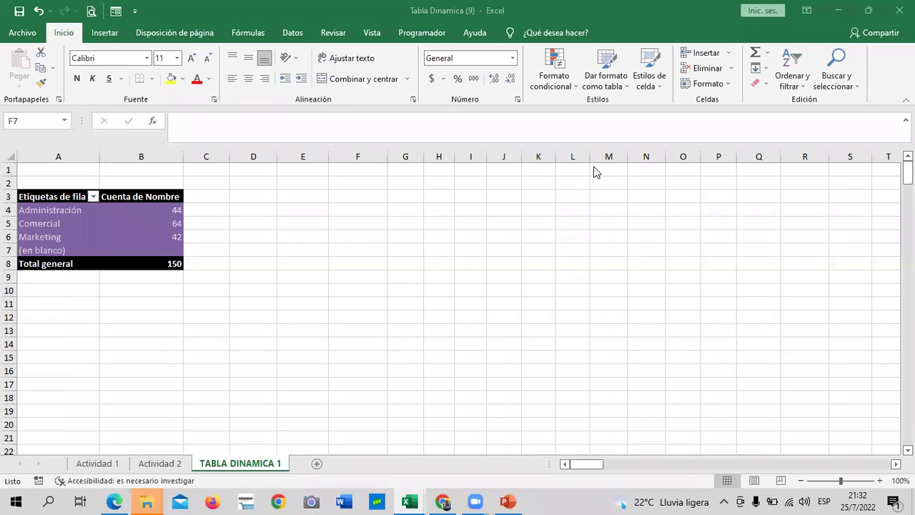
pyautogui.click(341, 268)
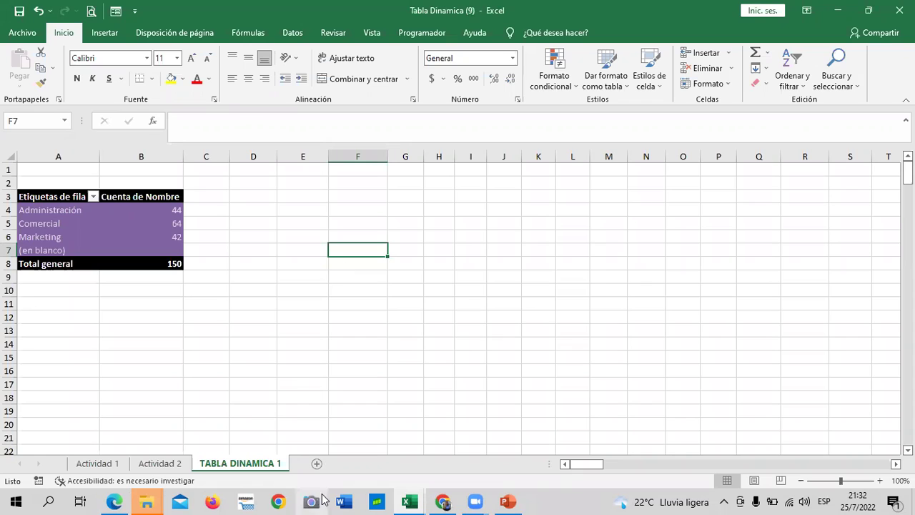
pyautogui.click(253, 321)
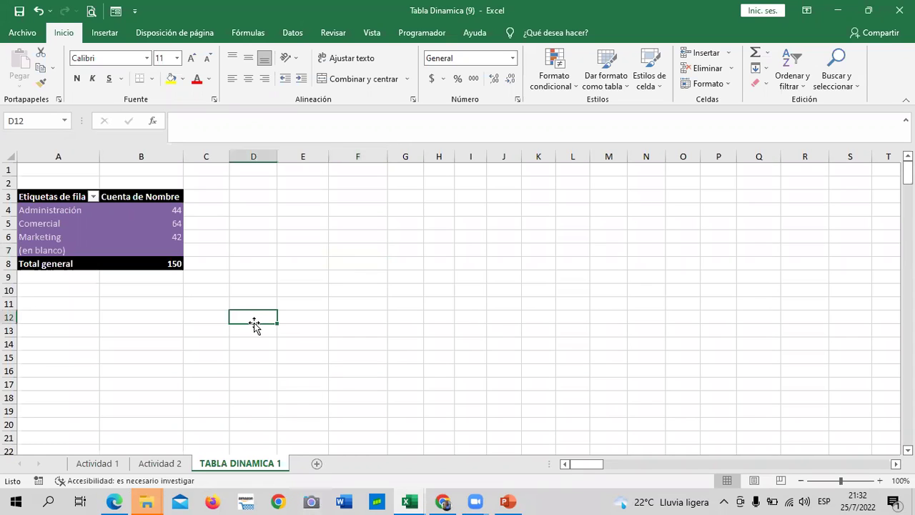
pyautogui.moveTo(538, 289); pyautogui.dragTo(547, 274)
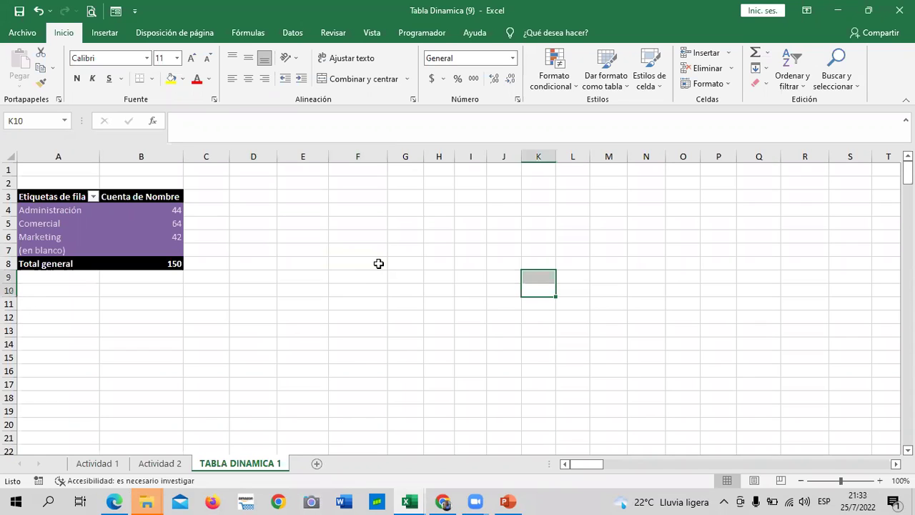
pyautogui.click(256, 248)
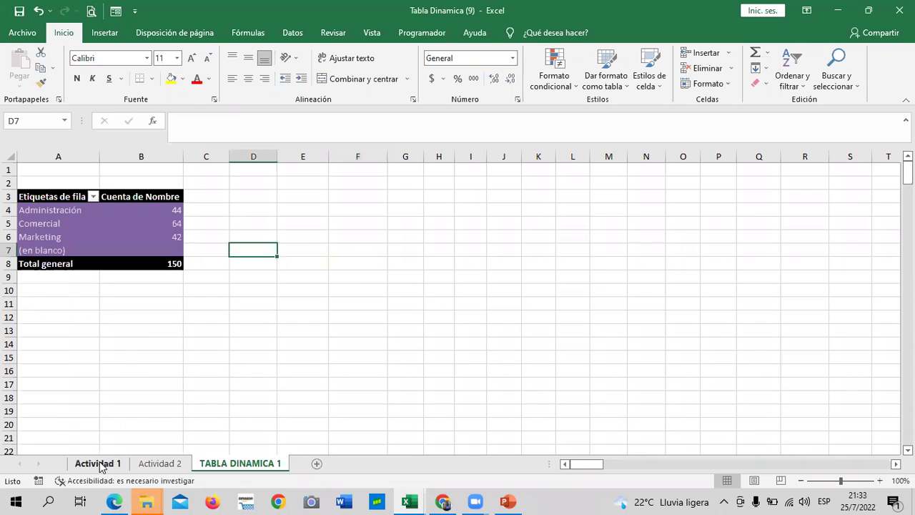
# - Go to the Actividad 1 sheet and select a cell inside the employee data table
pyautogui.click(102, 468)
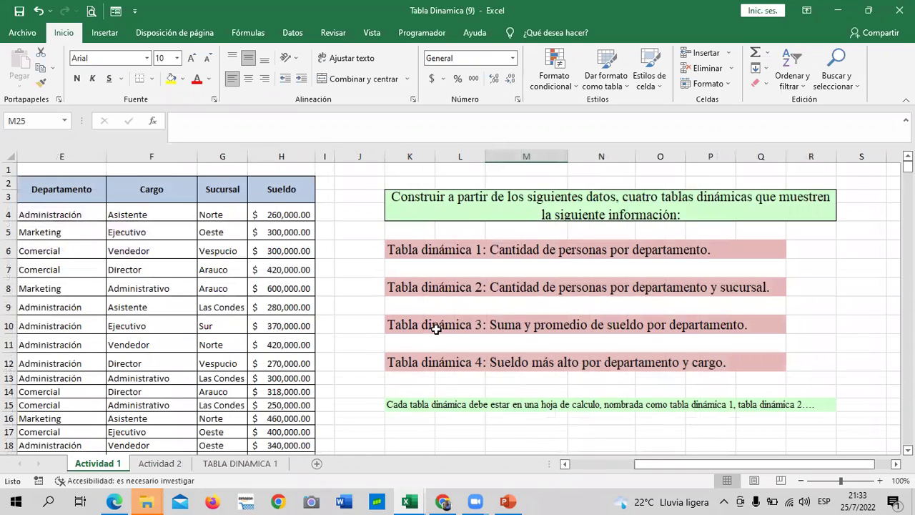
pyautogui.scroll(-2, 451, 328)
pyautogui.scroll(-1, 461, 343)
pyautogui.scroll(2, 465, 378)
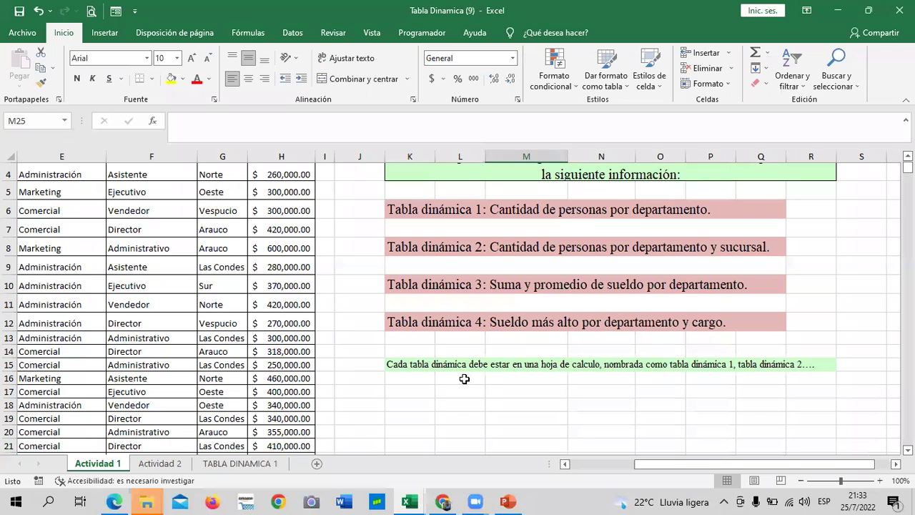
pyautogui.click(114, 266)
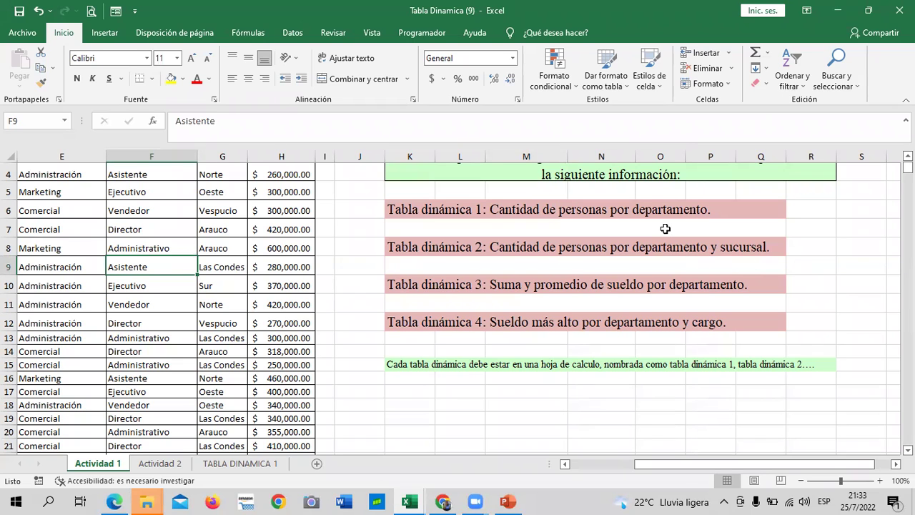
pyautogui.click(582, 402)
pyautogui.click(163, 291)
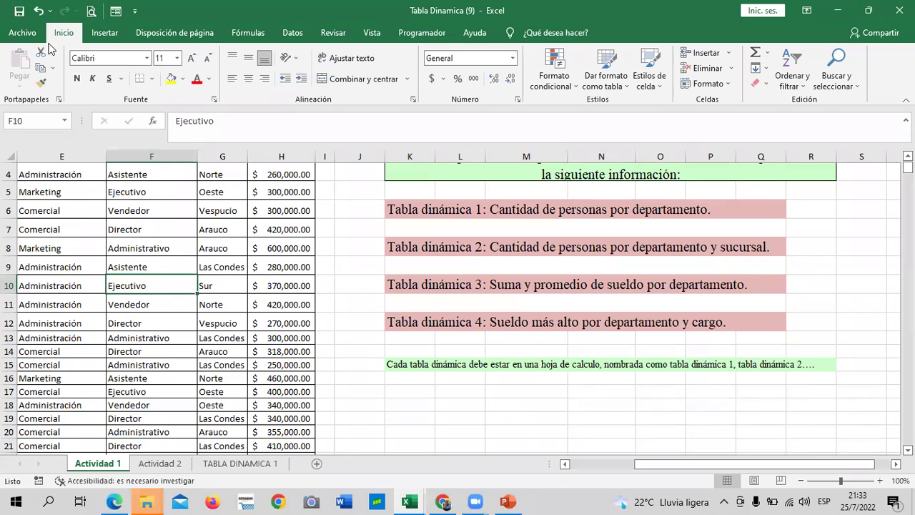
pyautogui.click(114, 34)
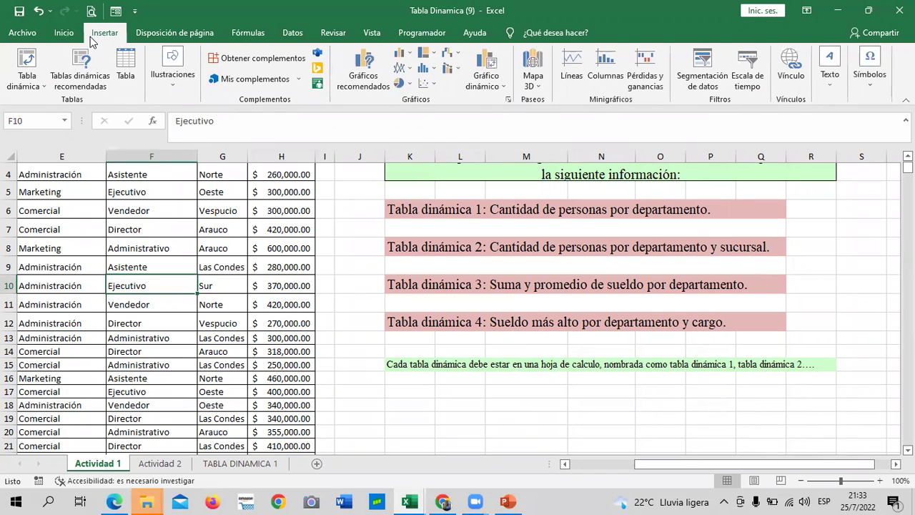
# - Create a blank pivot table of the employee data on a new sheet, Hoja3
pyautogui.click(82, 70)
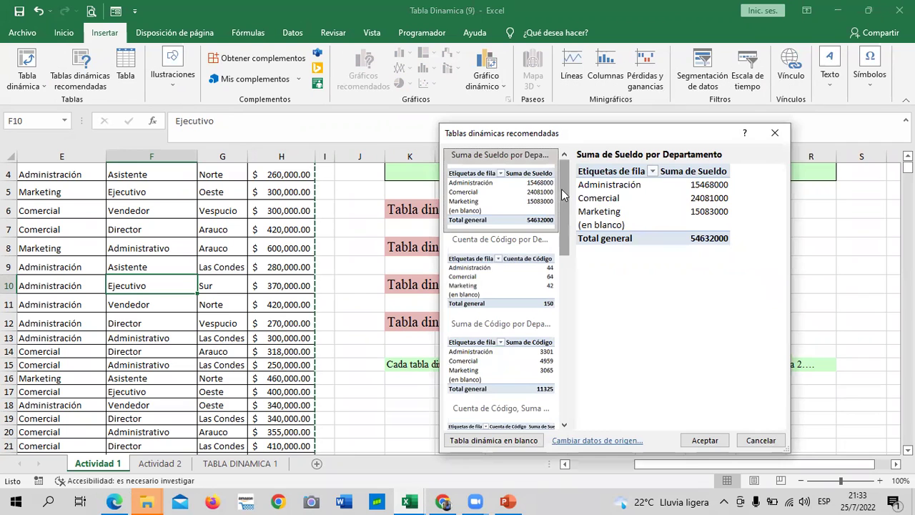
pyautogui.moveTo(563, 197); pyautogui.dragTo(549, 400)
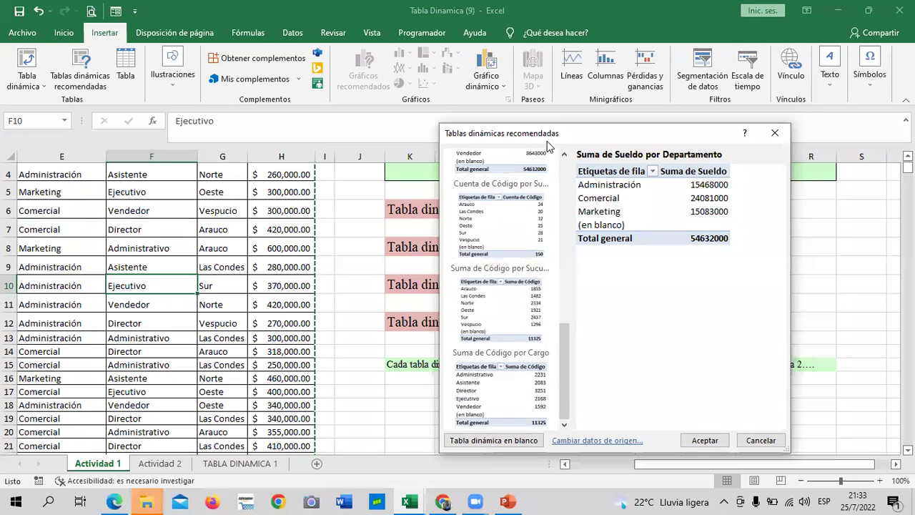
pyautogui.click(471, 440)
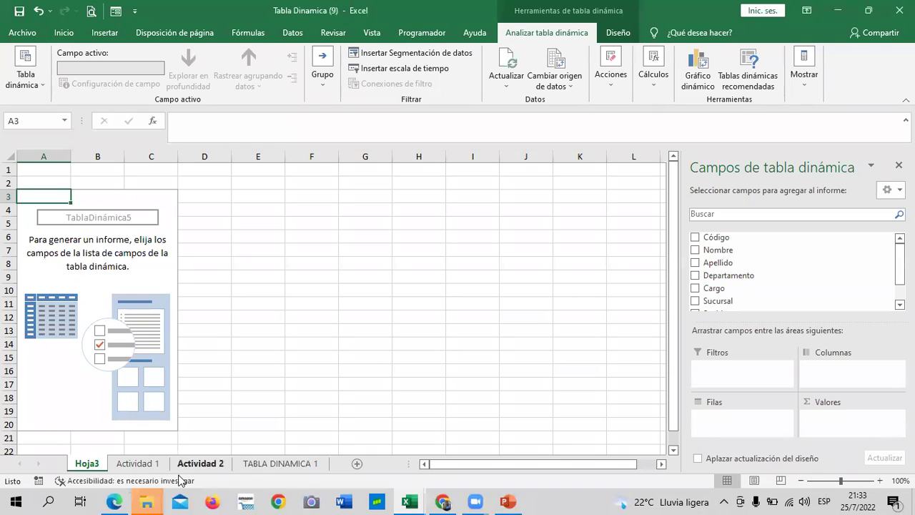
# - Reorder the sheet tabs so Hoja3 sits after TABLA DINAMICA 1
pyautogui.click(137, 464)
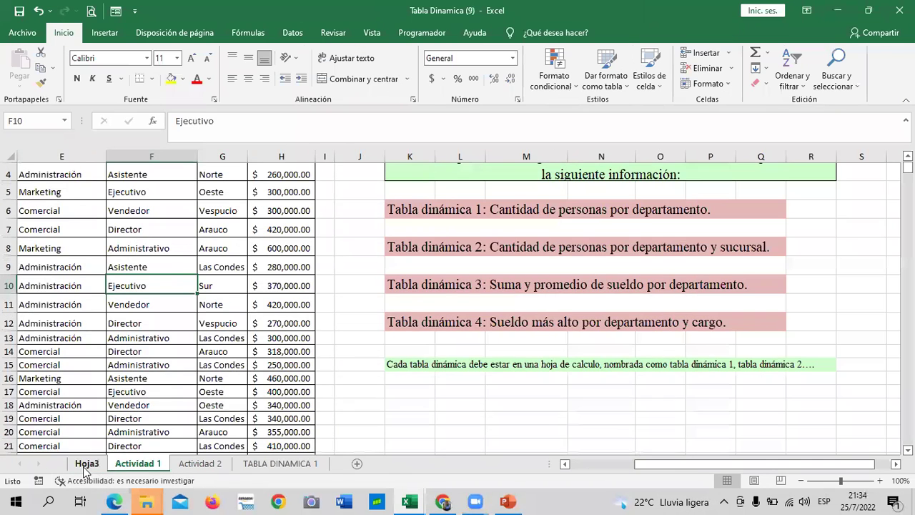
pyautogui.moveTo(86, 463); pyautogui.dragTo(313, 468)
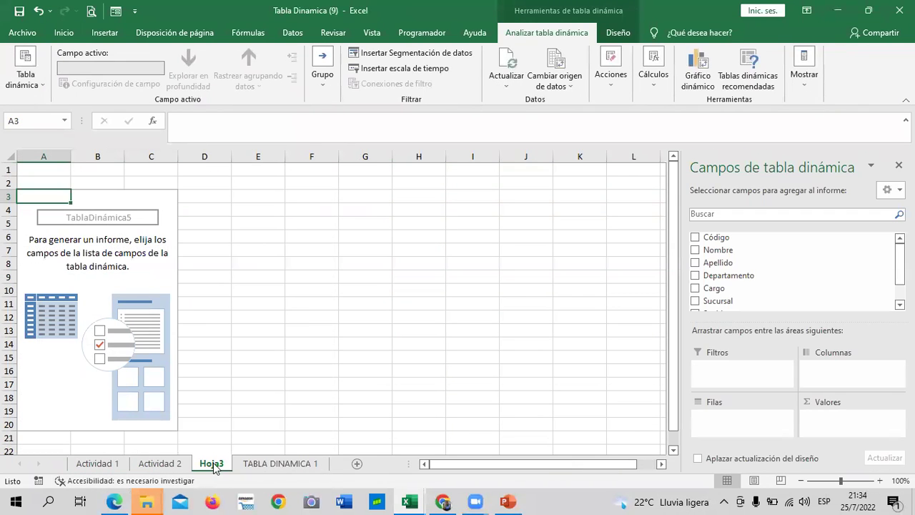
pyautogui.moveTo(297, 465); pyautogui.dragTo(200, 466)
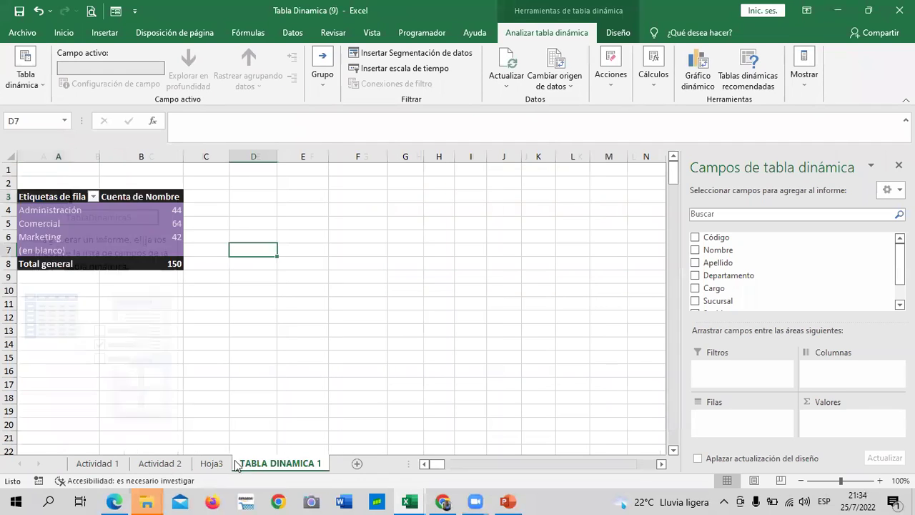
# - Rename Hoja3 to 'TABLA DINAMICA 2' and reselect its empty pivot table
pyautogui.click(312, 464)
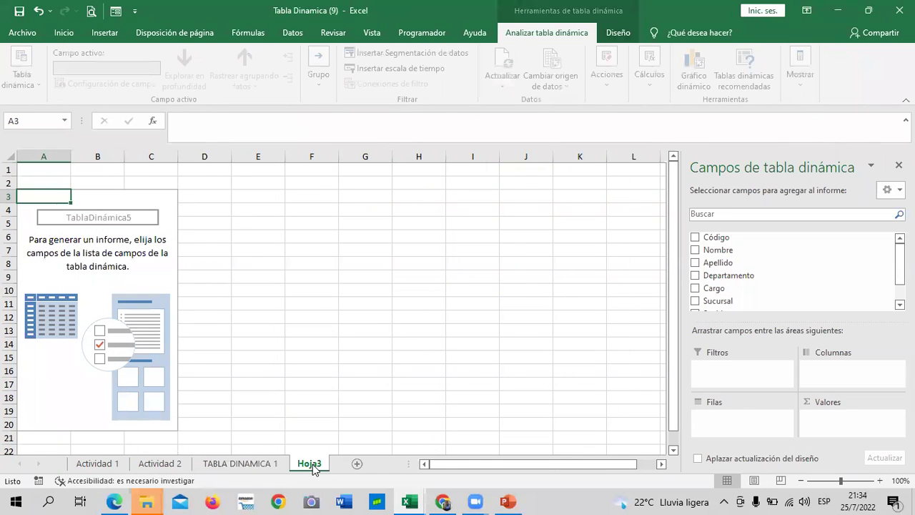
pyautogui.rightClick(314, 464)
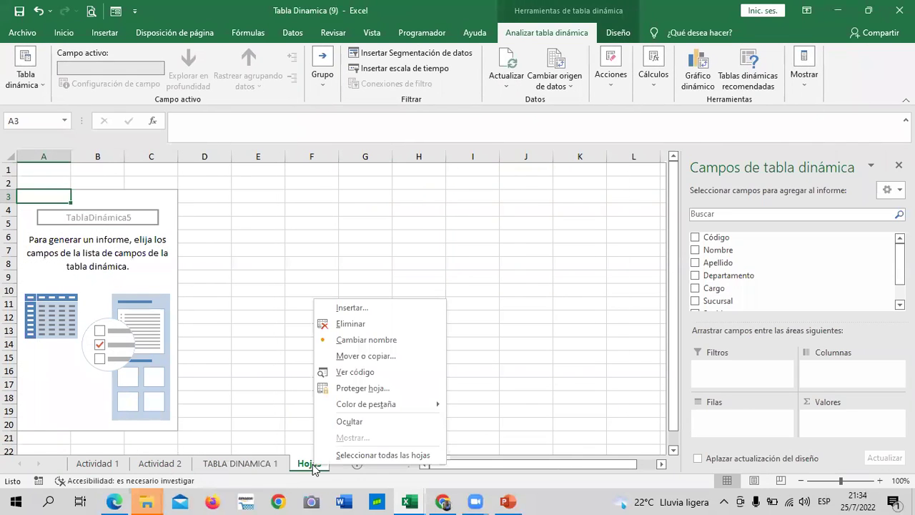
pyautogui.click(372, 340)
pyautogui.write('TABLA DINAMI')
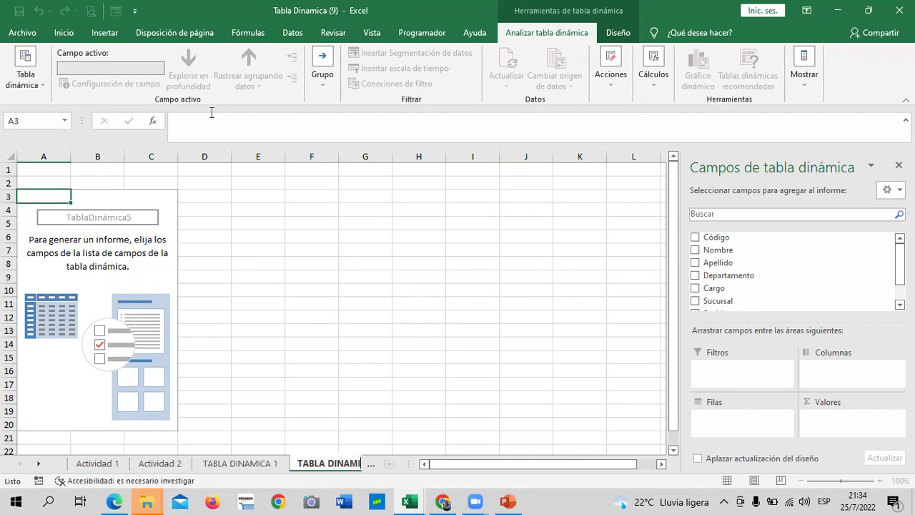
pyautogui.write('CA')
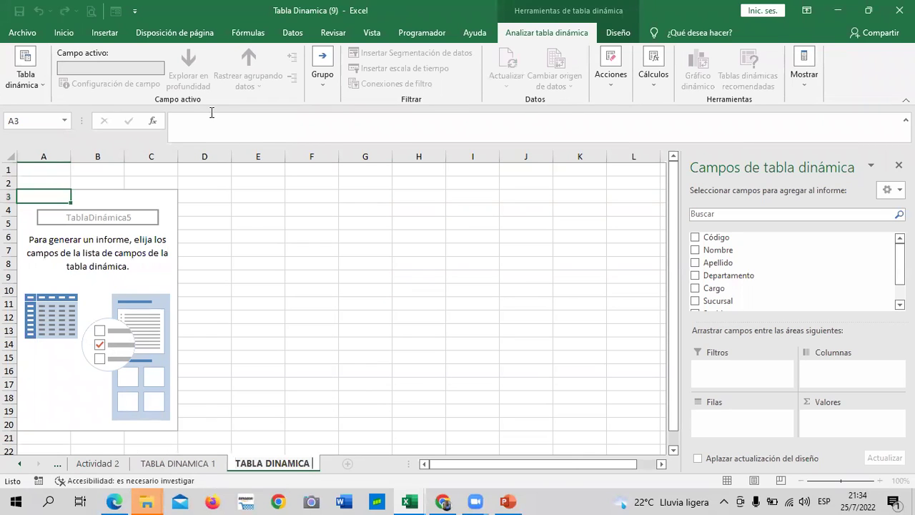
pyautogui.write(' 2')
pyautogui.press('Return')
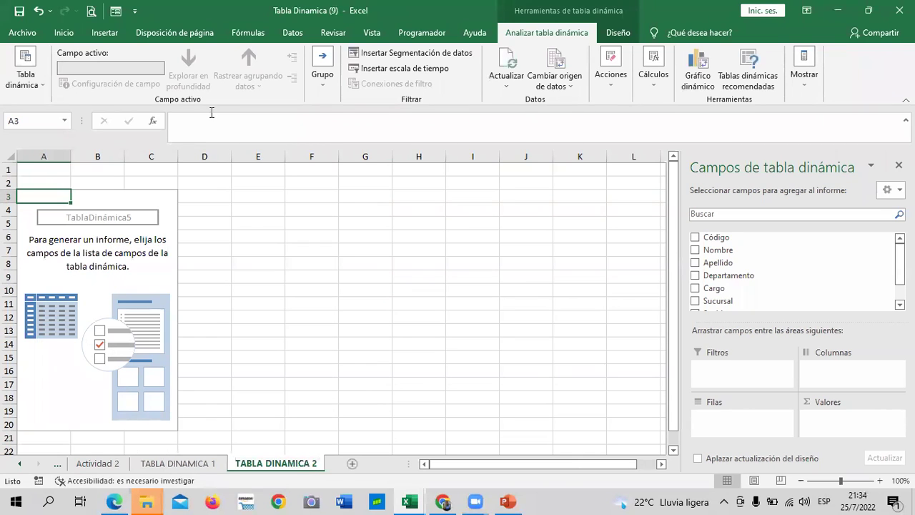
pyautogui.click(406, 291)
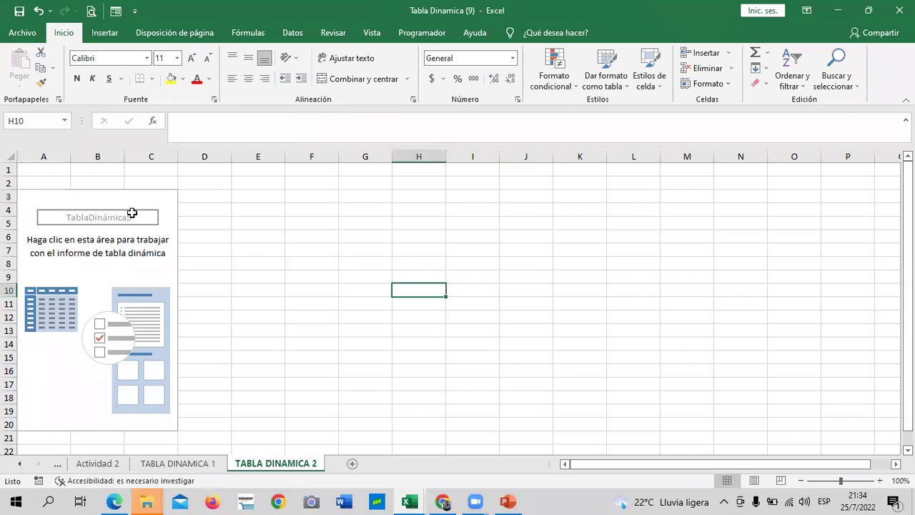
pyautogui.click(146, 198)
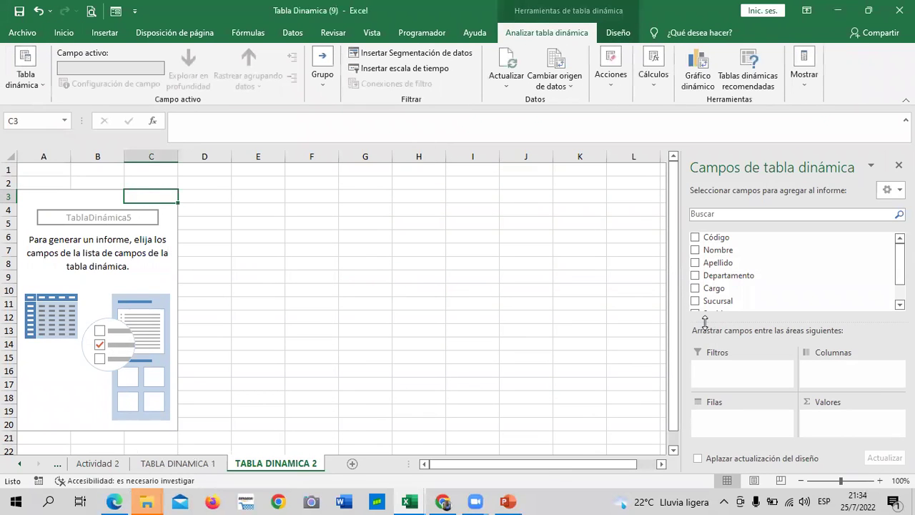
# - Put Departamento in the pivot columns and Sucursal in the pivot rows
pyautogui.click(696, 275)
pyautogui.moveTo(733, 417); pyautogui.dragTo(861, 386)
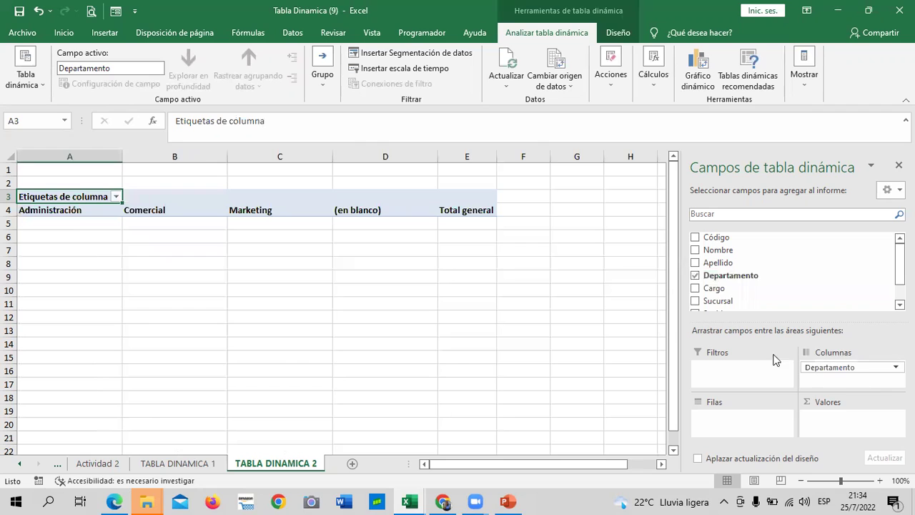
pyautogui.click(697, 301)
pyautogui.moveTo(699, 302)
pyautogui.mouseDown()
pyautogui.moveTo(867, 360)
pyautogui.moveTo(843, 382)
pyautogui.mouseUp()
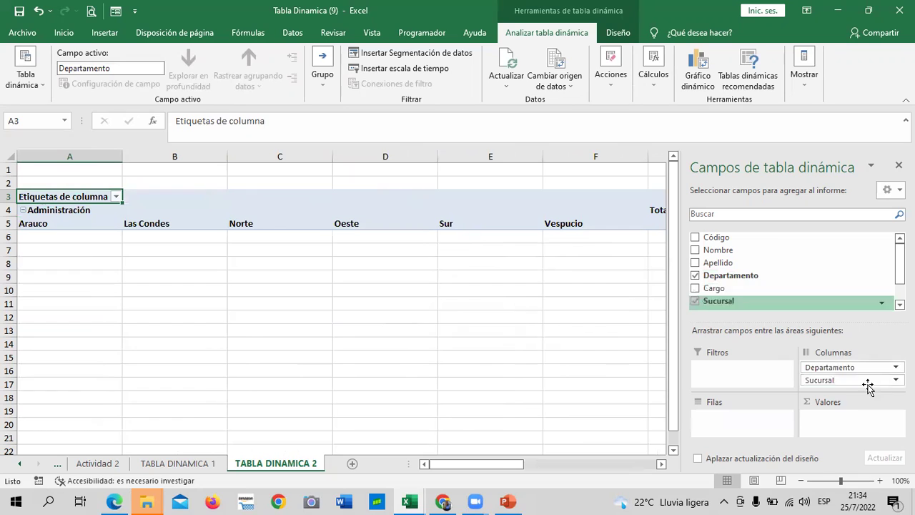
pyautogui.moveTo(849, 384); pyautogui.dragTo(729, 414)
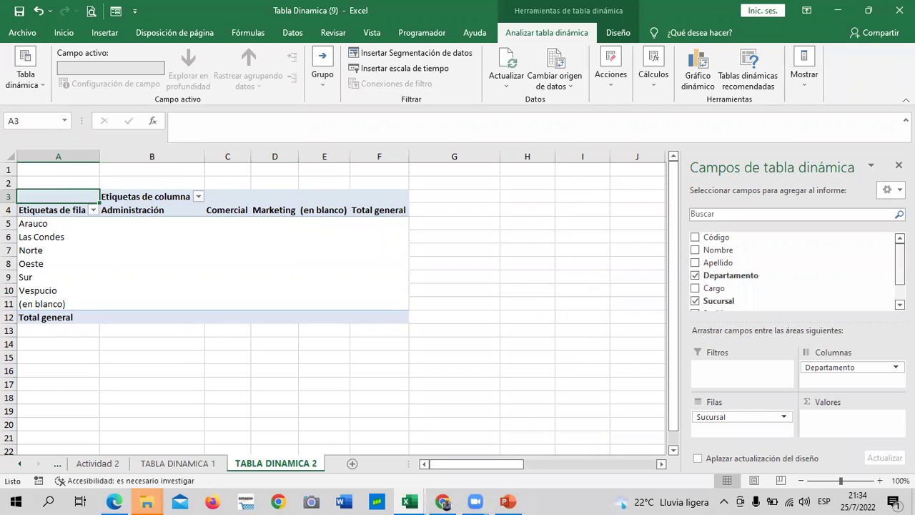
pyautogui.scroll(-2, 791, 270)
pyautogui.scroll(2, 792, 270)
# - Add Apellido beneath Sucursal in the pivot rows and scroll through the surname list
pyautogui.click(694, 264)
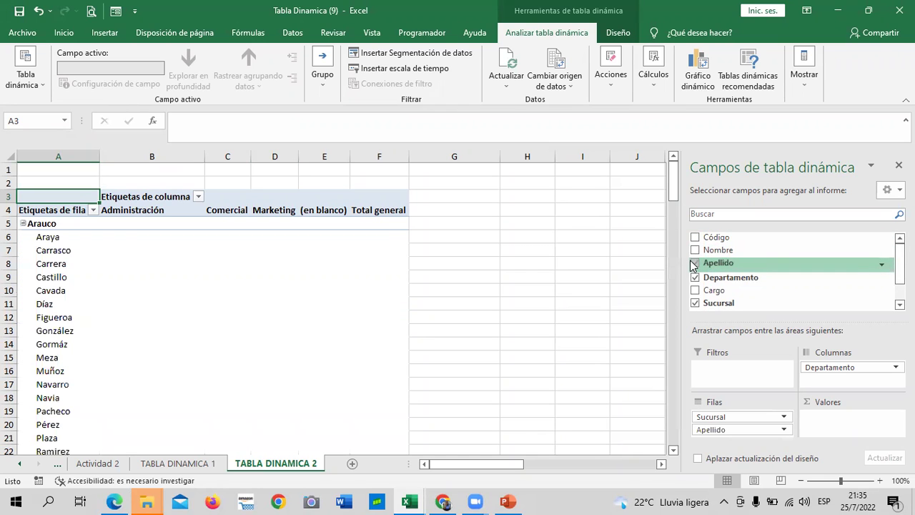
pyautogui.scroll(-3, 250, 379)
pyautogui.scroll(-5, 250, 379)
pyautogui.scroll(-5, 250, 379)
pyautogui.scroll(-4, 250, 379)
pyautogui.scroll(-3, 249, 378)
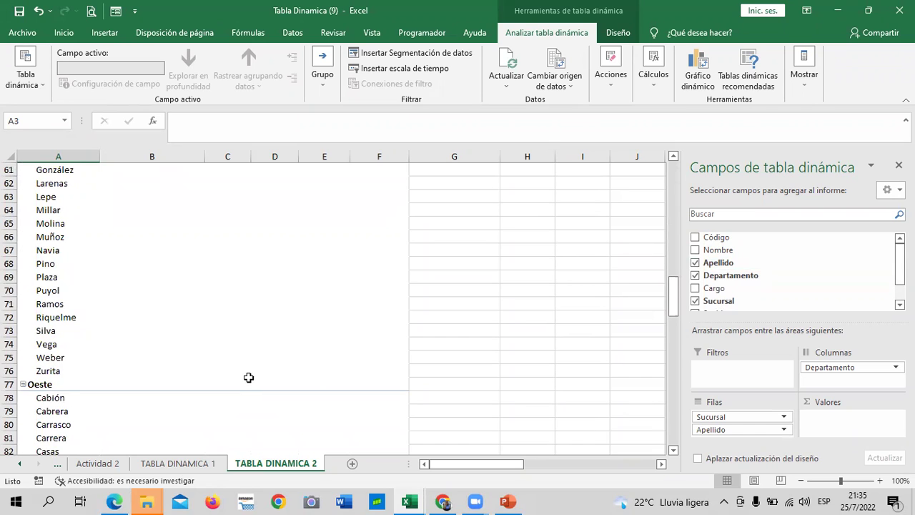
pyautogui.scroll(-2, 249, 377)
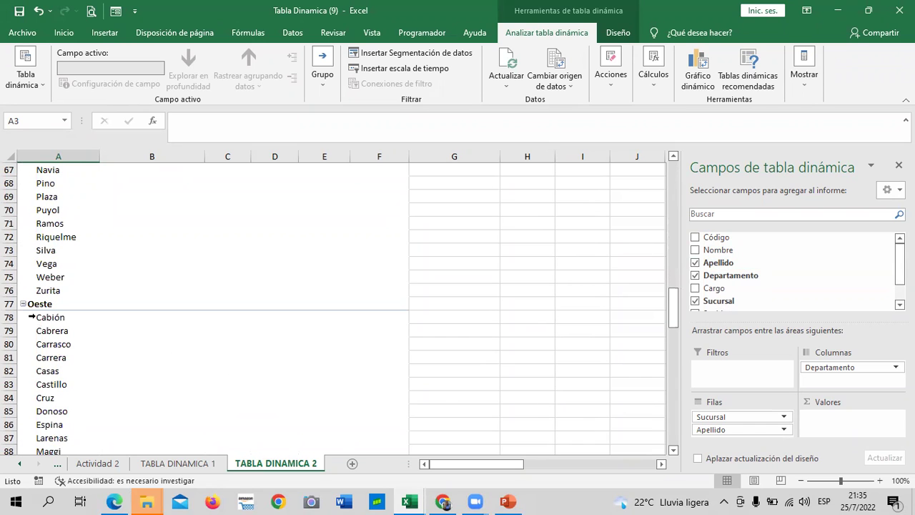
pyautogui.scroll(-3, 225, 327)
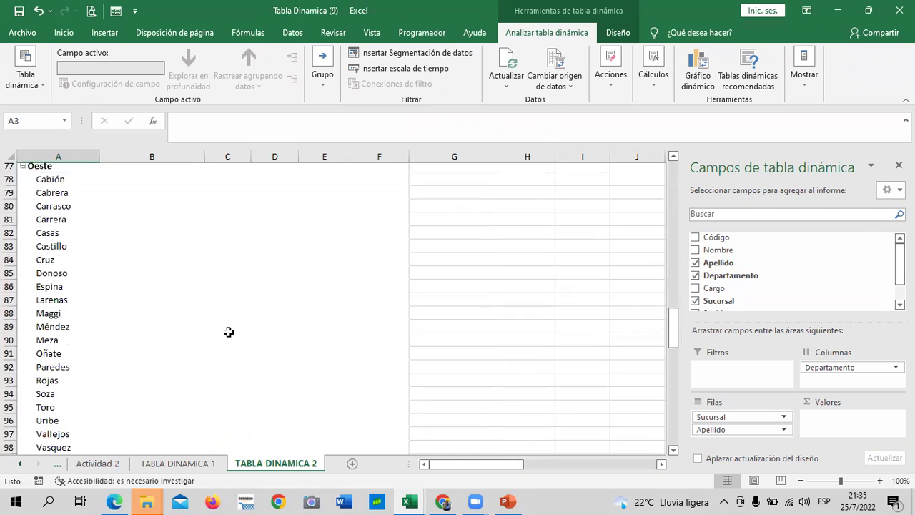
pyautogui.scroll(-3, 228, 332)
pyautogui.scroll(-2, 228, 331)
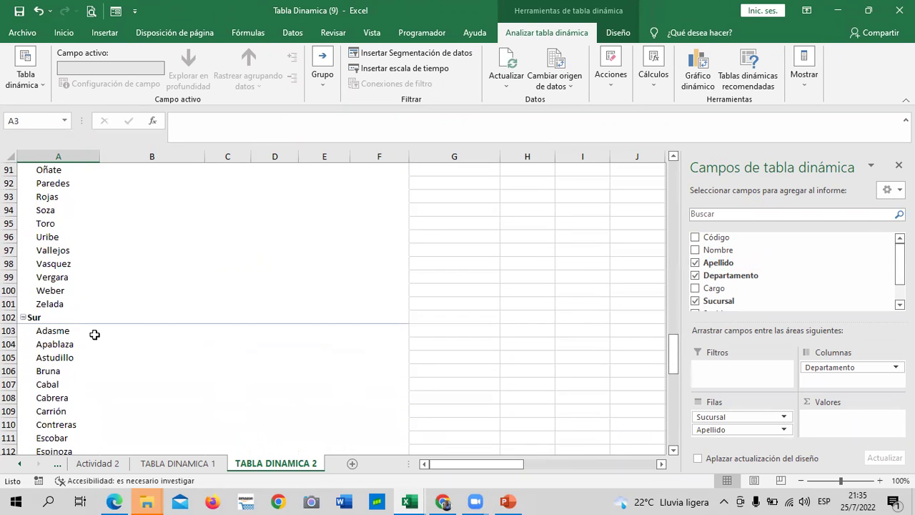
pyautogui.scroll(-5, 100, 335)
pyautogui.scroll(-3, 100, 334)
pyautogui.scroll(-2, 104, 334)
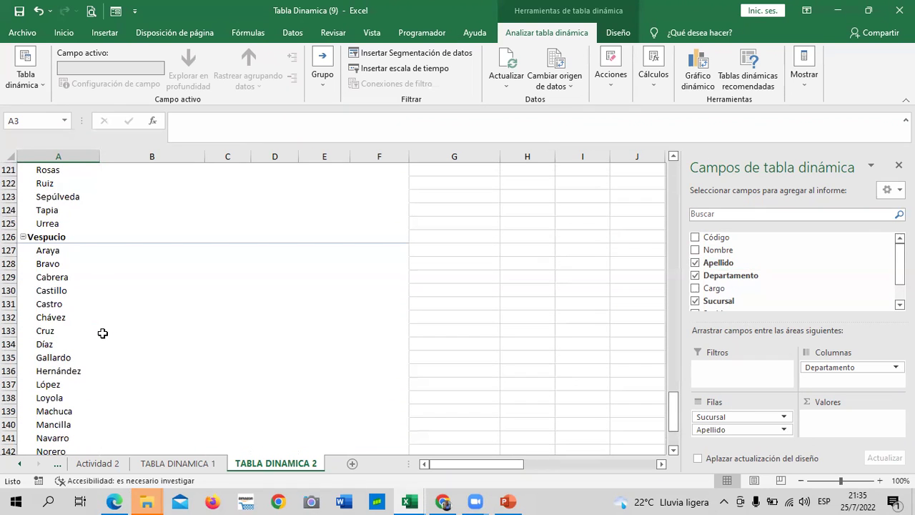
pyautogui.scroll(-2, 107, 334)
pyautogui.scroll(-3, 108, 334)
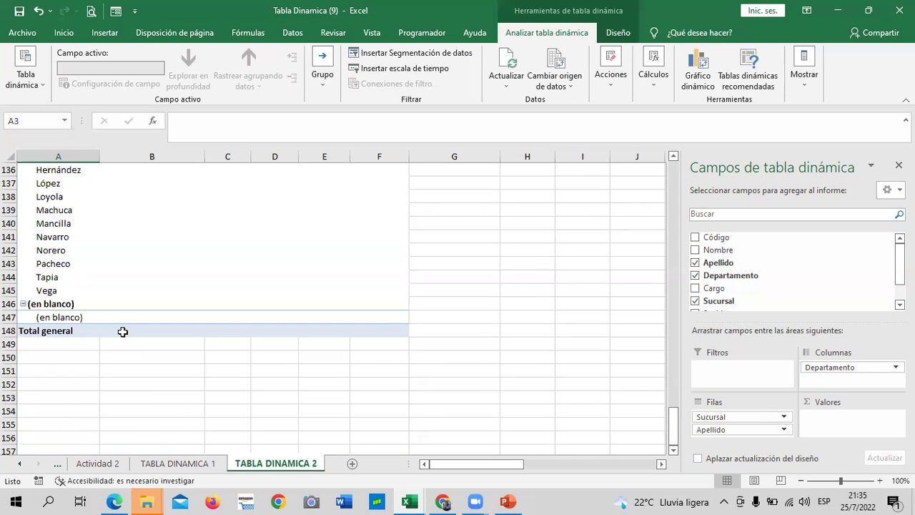
pyautogui.scroll(3, 221, 290)
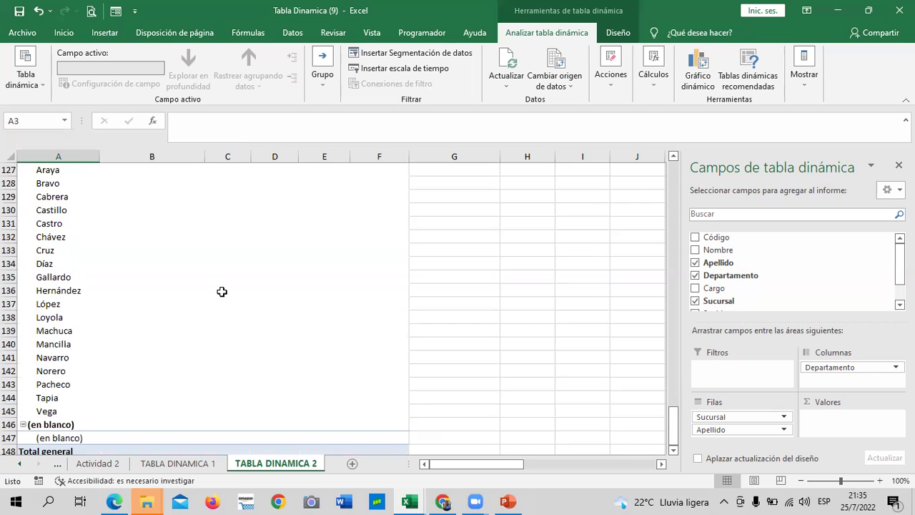
pyautogui.scroll(20, 222, 293)
pyautogui.moveTo(668, 311); pyautogui.dragTo(671, 171)
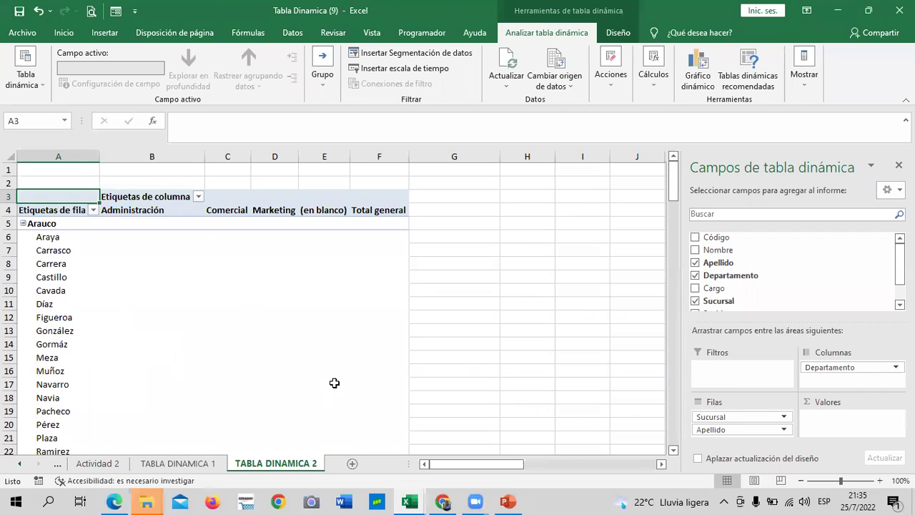
# - Move Apellido into Valores to count surnames, then review rows Arauco through Vespucio
pyautogui.moveTo(745, 427); pyautogui.dragTo(832, 422)
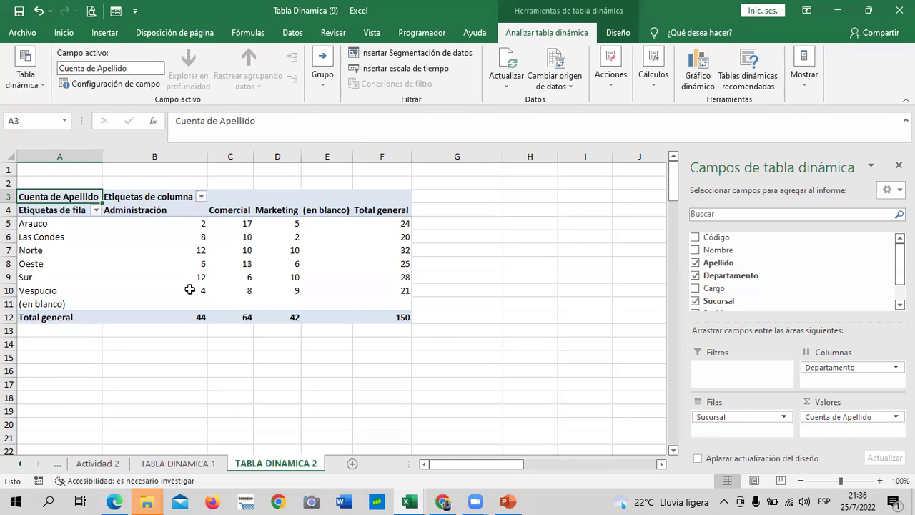
pyautogui.moveTo(185, 323)
pyautogui.click(25, 223)
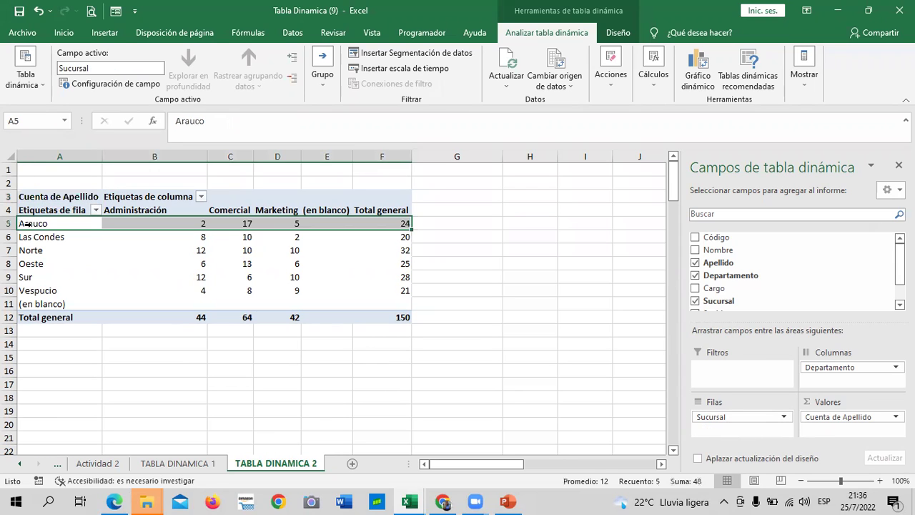
pyautogui.click(25, 237)
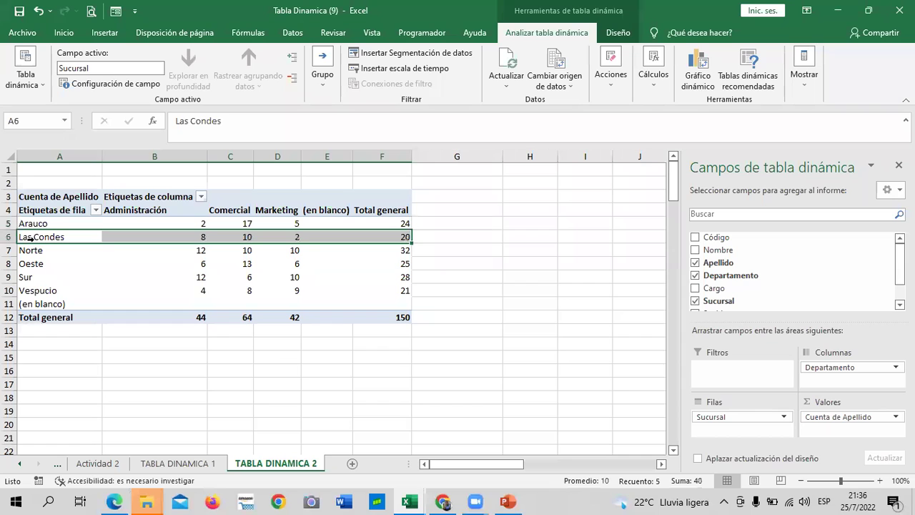
pyautogui.click(21, 250)
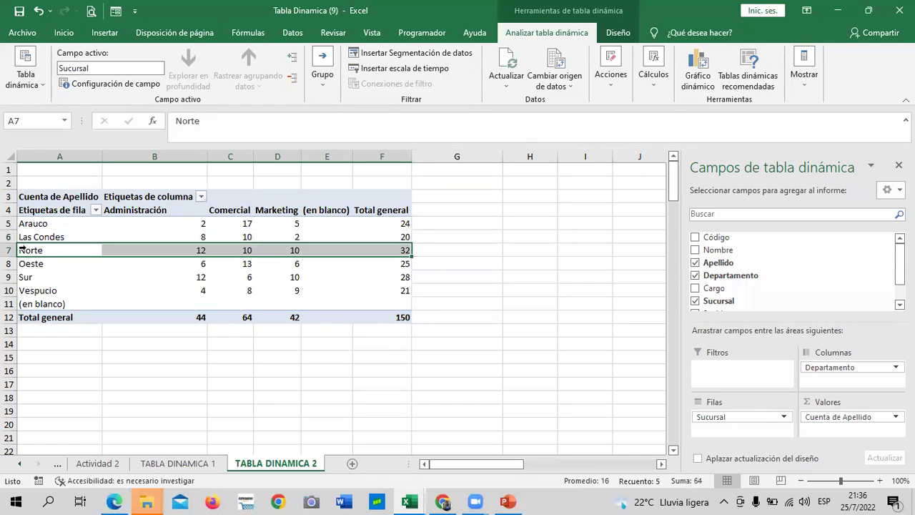
pyautogui.click(24, 277)
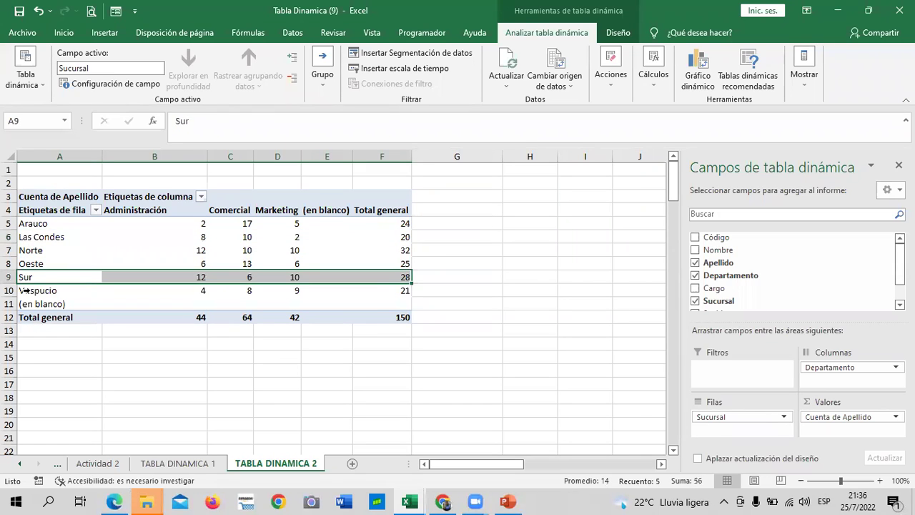
pyautogui.click(24, 290)
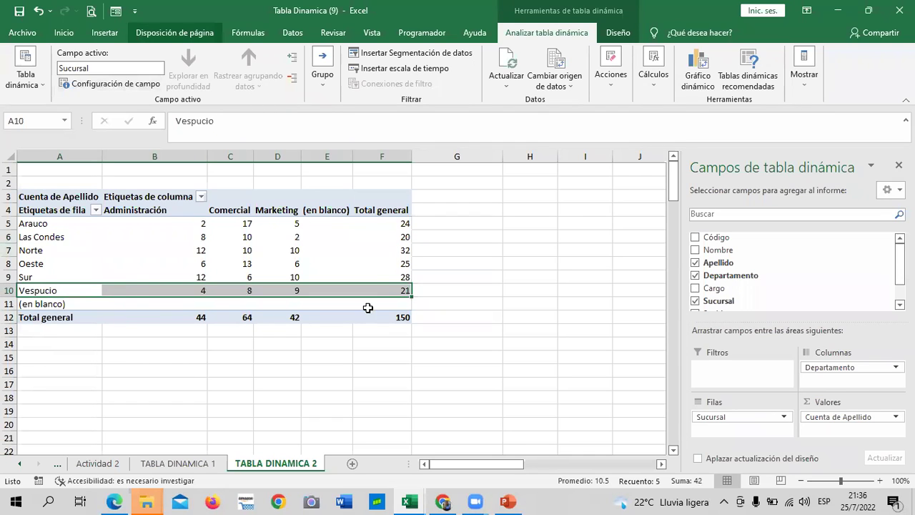
pyautogui.click(577, 278)
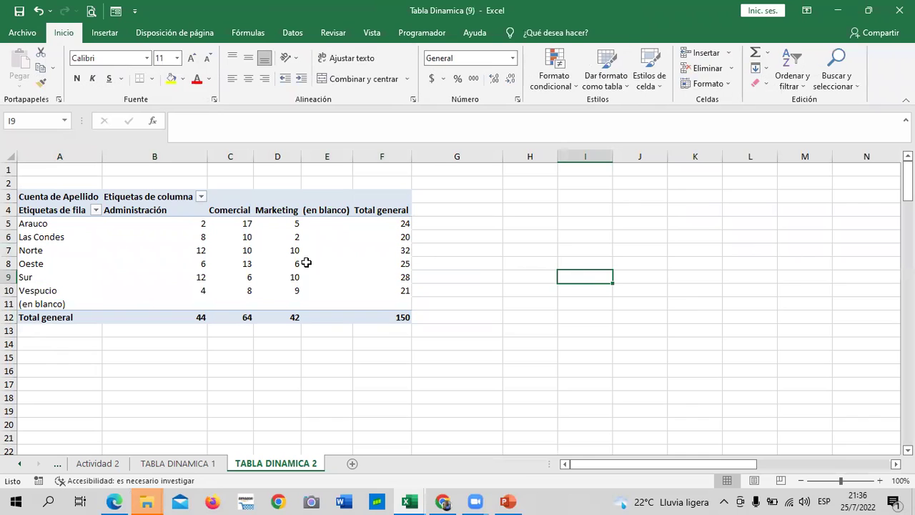
# - Open the value field settings for Cuenta de Apellido
pyautogui.click(313, 263)
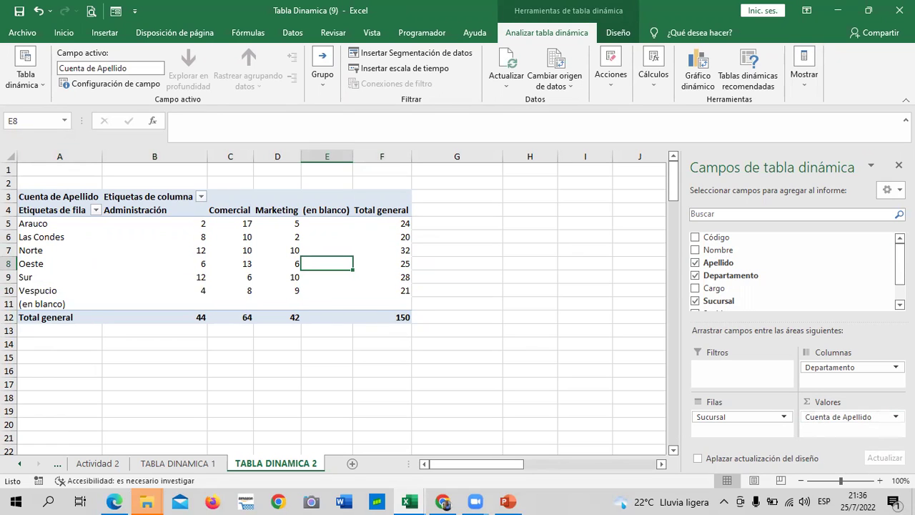
pyautogui.click(895, 417)
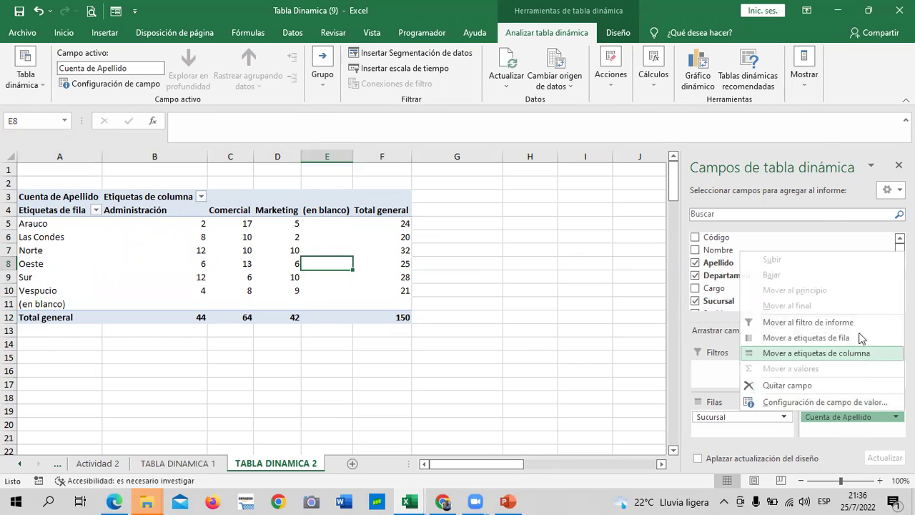
pyautogui.click(789, 402)
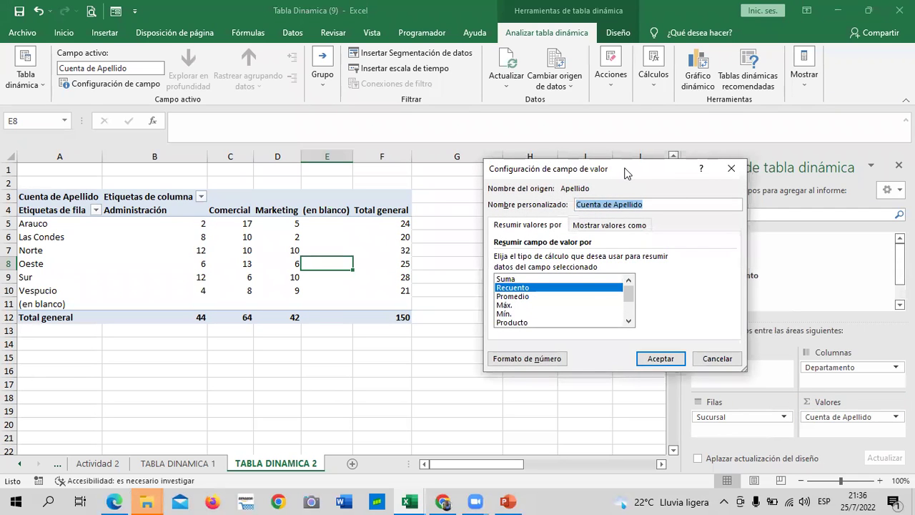
pyautogui.moveTo(624, 173); pyautogui.dragTo(467, 126)
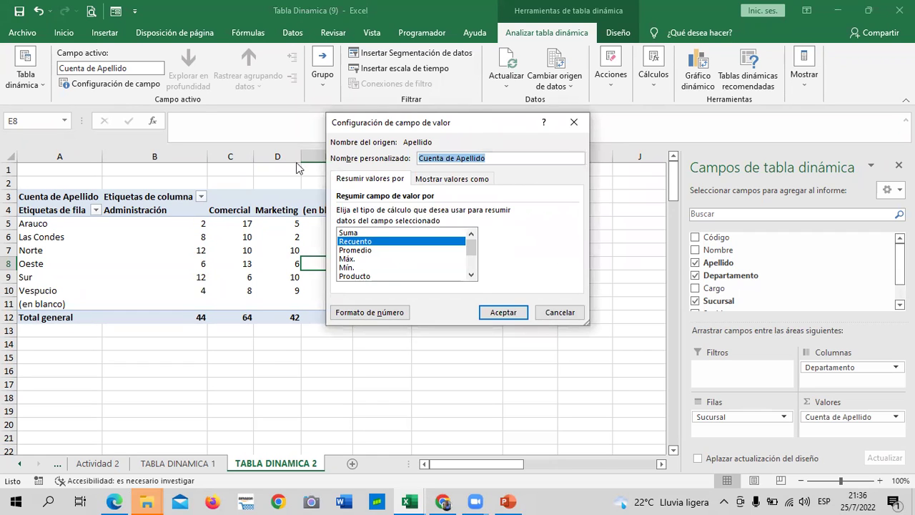
pyautogui.click(471, 274)
pyautogui.click(471, 275)
pyautogui.click(471, 274)
pyautogui.click(471, 275)
pyautogui.click(471, 275)
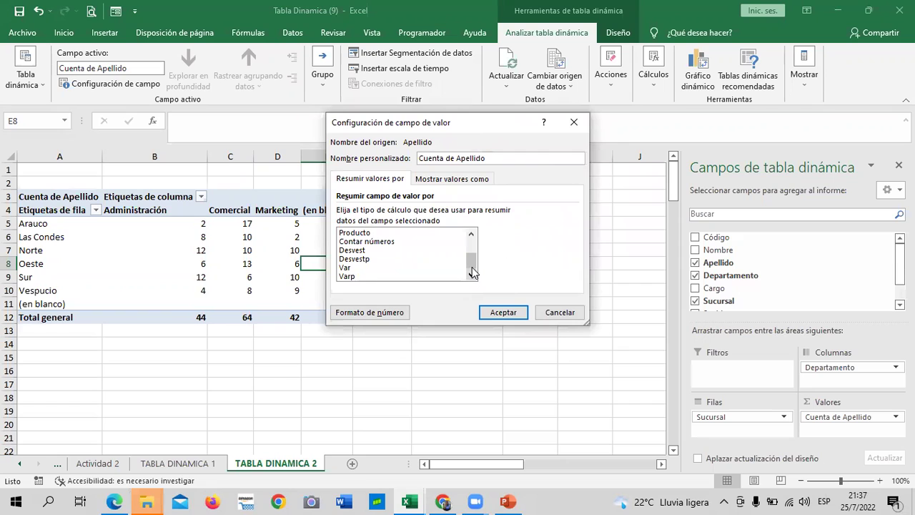
# - Try the Suma, Recuento, Promedio, Máx. and Mín. summaries, then view number format options
pyautogui.scroll(2, 417, 237)
pyautogui.click(417, 235)
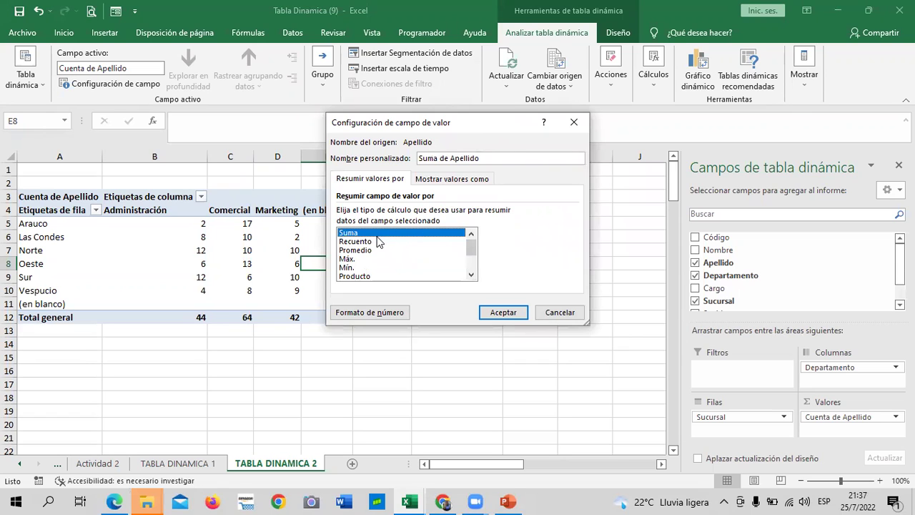
pyautogui.click(377, 242)
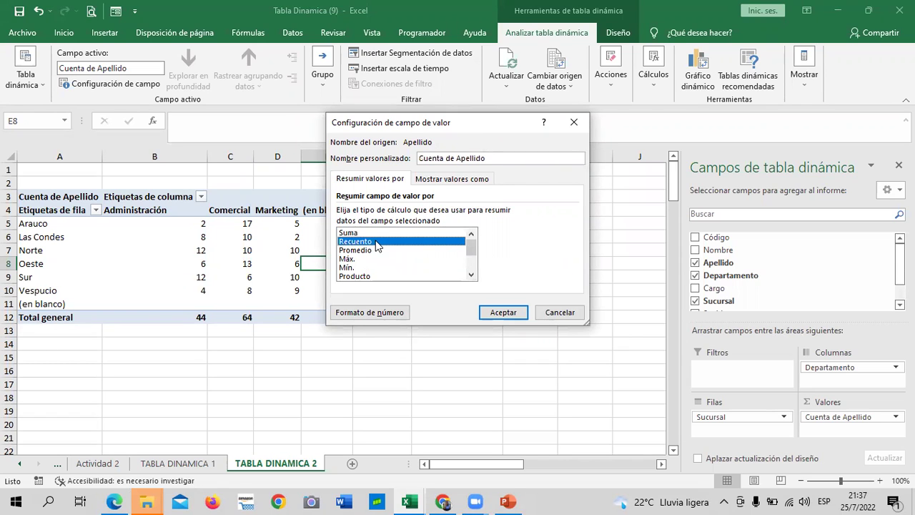
pyautogui.click(370, 250)
pyautogui.click(349, 260)
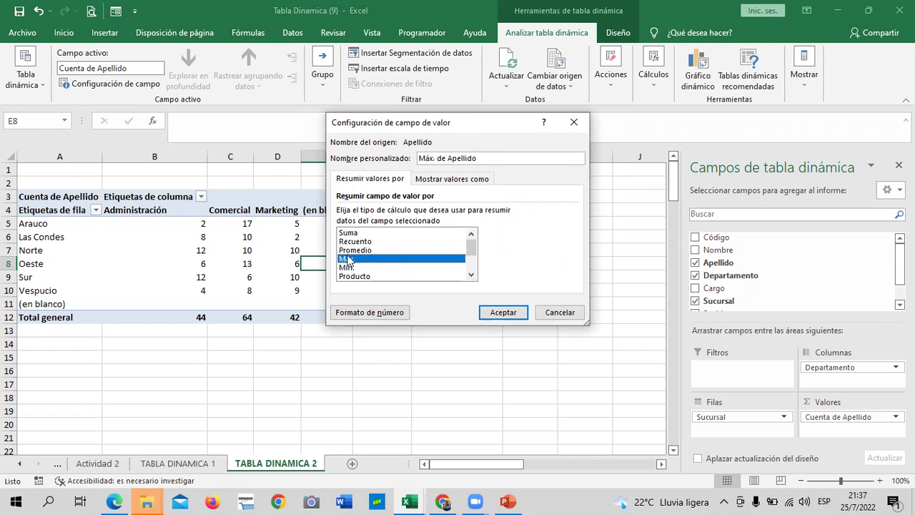
pyautogui.click(365, 268)
pyautogui.moveTo(473, 251)
pyautogui.mouseDown()
pyautogui.moveTo(477, 262)
pyautogui.moveTo(457, 253)
pyautogui.moveTo(472, 248)
pyautogui.moveTo(471, 255)
pyautogui.mouseUp()
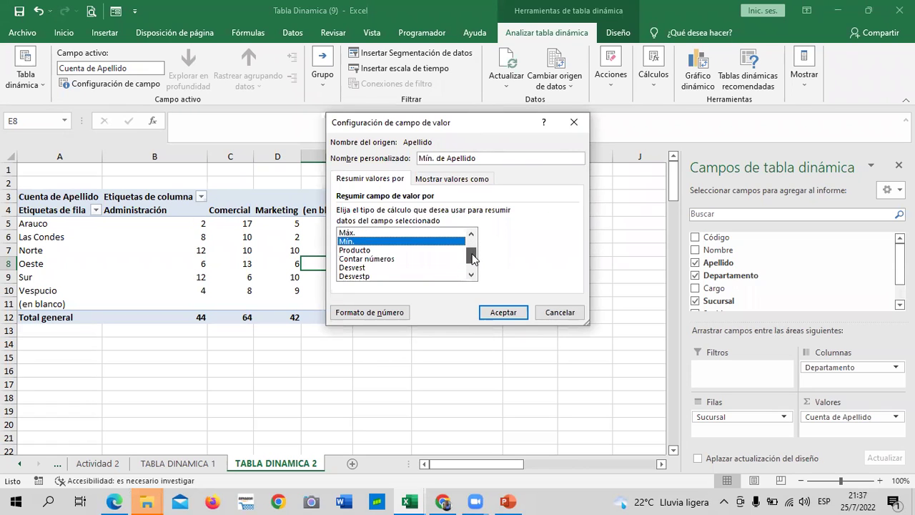
pyautogui.moveTo(470, 259); pyautogui.dragTo(469, 268)
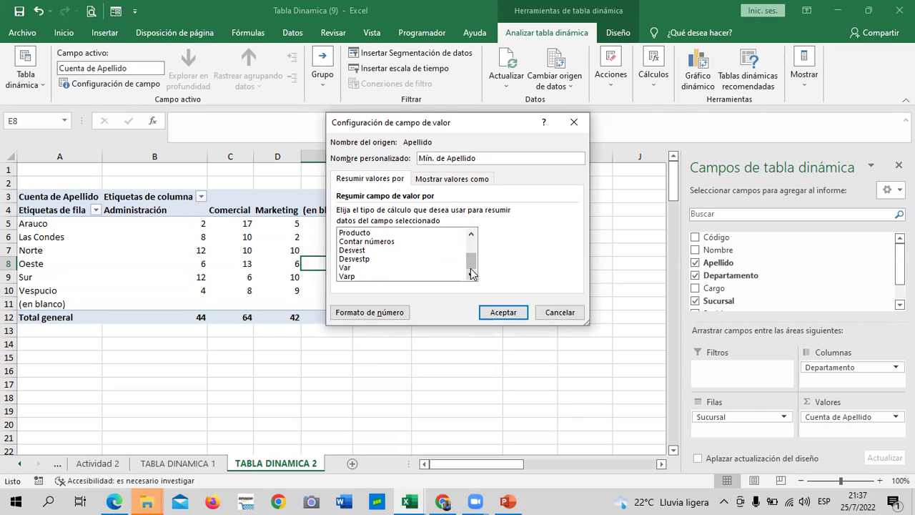
pyautogui.click(397, 311)
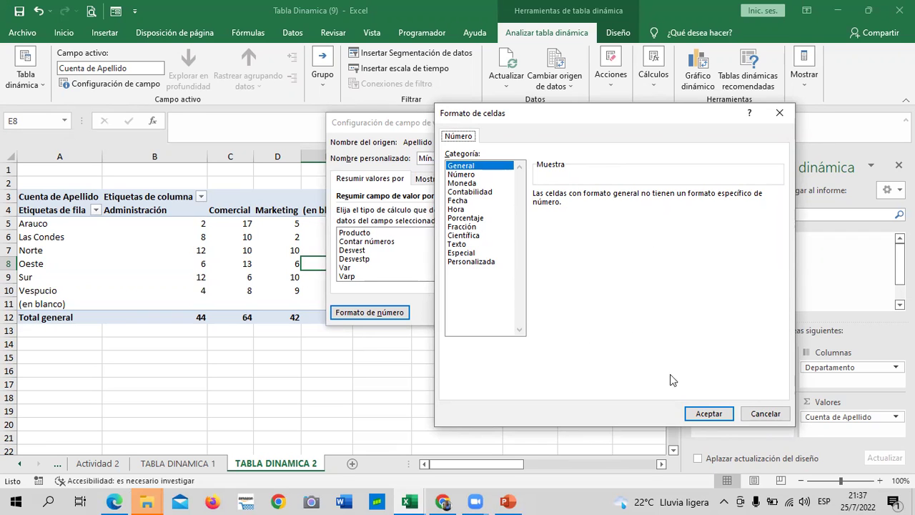
# - Set the value field to Suma with the custom name 'Suma de empleados' and confirm
pyautogui.click(705, 413)
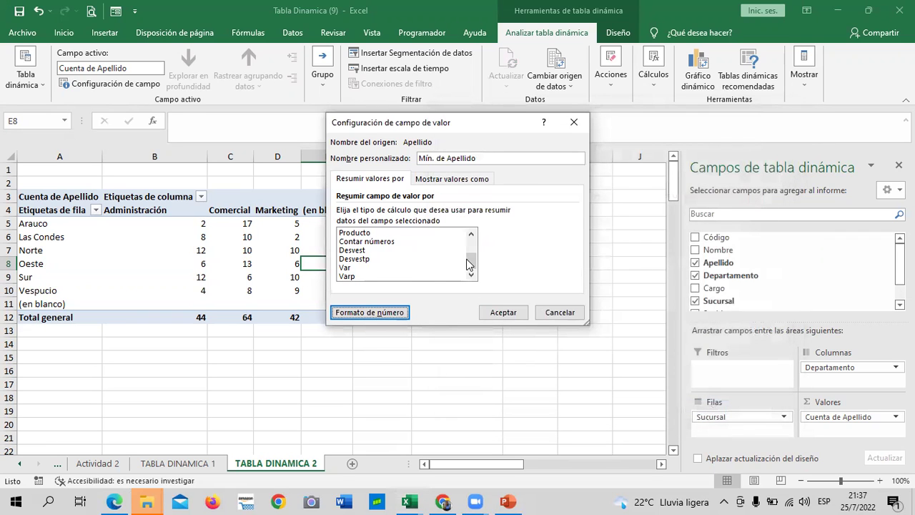
pyautogui.click(509, 158)
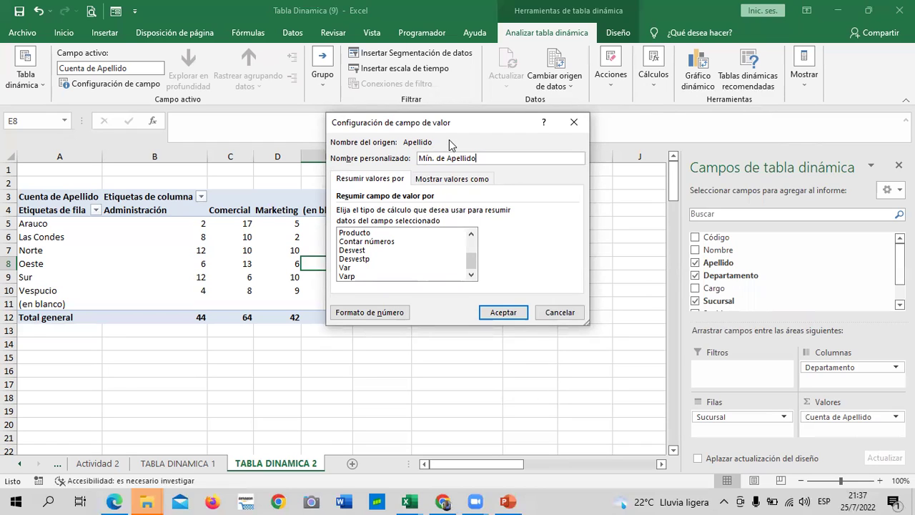
pyautogui.press('BackSpace')
pyautogui.press('BackSpace')
pyautogui.press('BackSpace')
pyautogui.press('BackSpace')
pyautogui.press('BackSpace')
pyautogui.press('BackSpace')
pyautogui.press('BackSpace')
pyautogui.moveTo(471, 260); pyautogui.dragTo(471, 216)
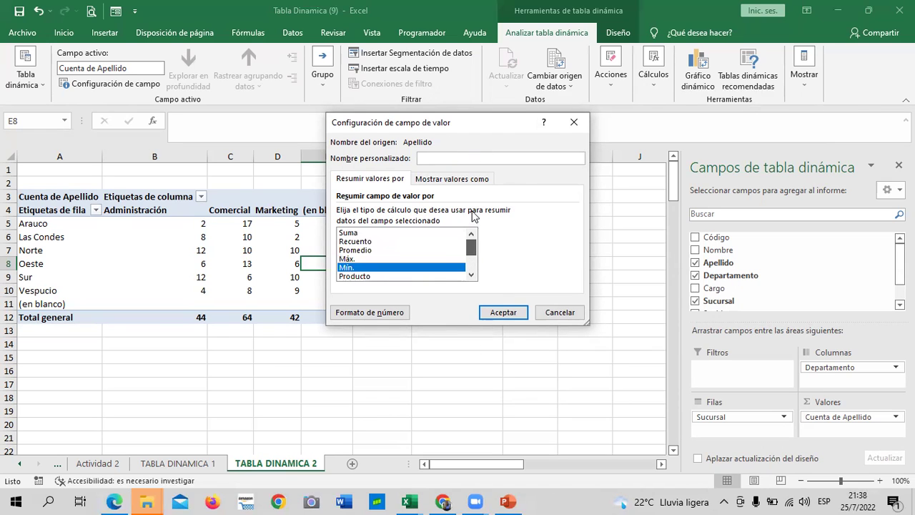
pyautogui.click(362, 234)
pyautogui.click(497, 158)
pyautogui.press('BackSpace')
pyautogui.press('BackSpace')
pyautogui.press('BackSpace')
pyautogui.press('BackSpace')
pyautogui.press('BackSpace')
pyautogui.press('BackSpace')
pyautogui.press('BackSpace')
pyautogui.write('EMPLEADO')
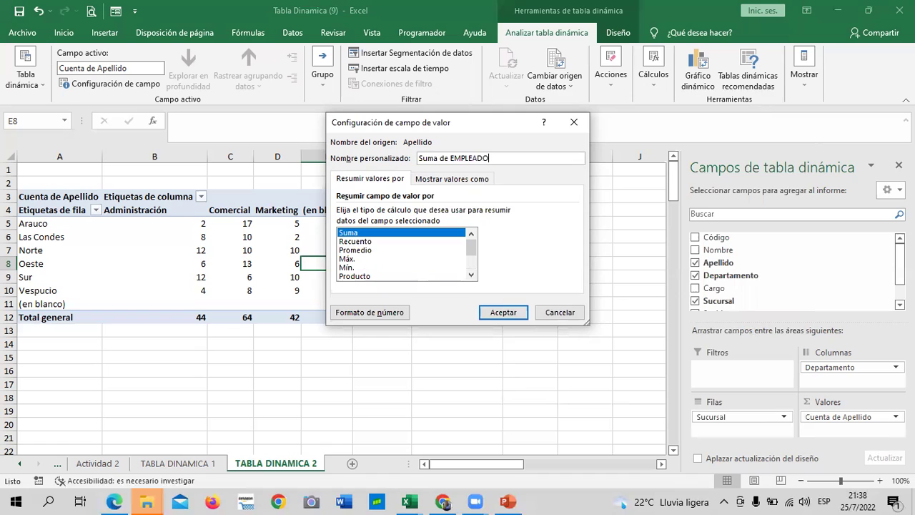
pyautogui.press('BackSpace')
pyautogui.press('BackSpace')
pyautogui.press('BackSpace')
pyautogui.press('BackSpace')
pyautogui.press('BackSpace')
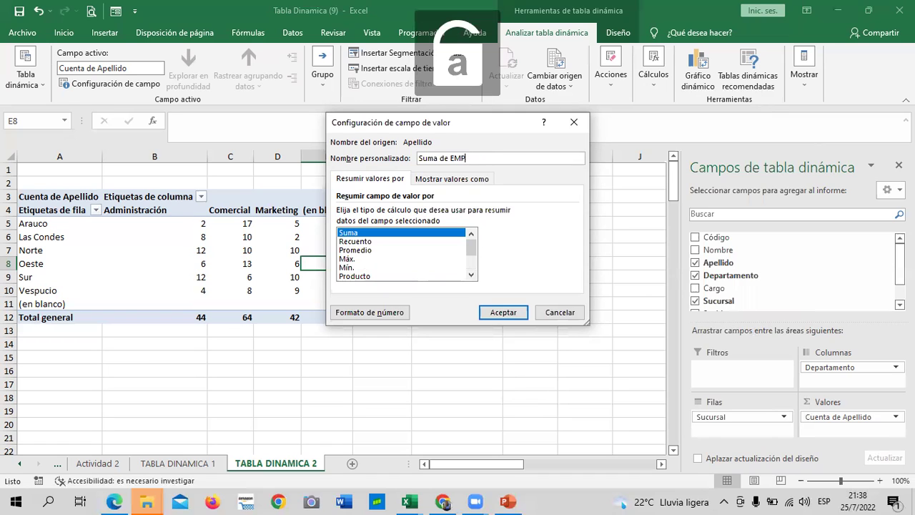
pyautogui.press('BackSpace')
pyautogui.press('BackSpace')
pyautogui.press('BackSpace')
pyautogui.write('empleados')
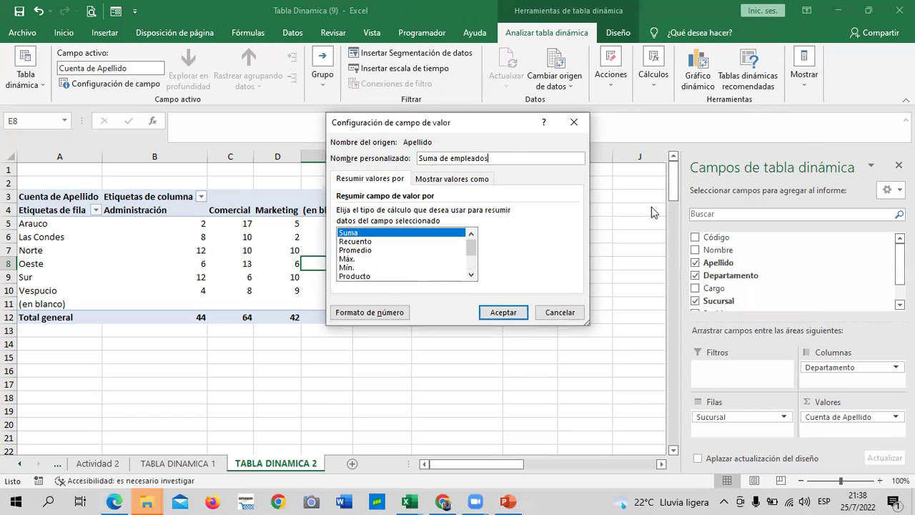
pyautogui.click(509, 309)
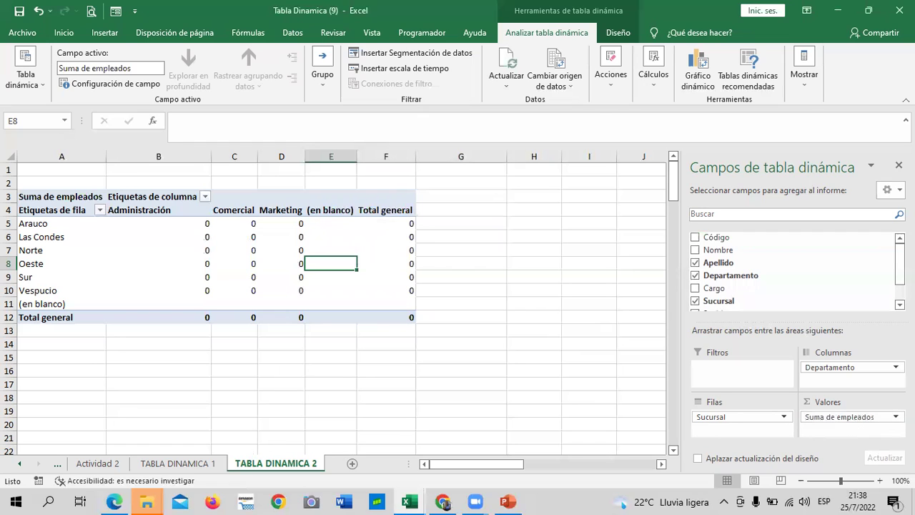
# - Switch the value field back to Recuento, giving Cuenta de empleados totalling 150
pyautogui.moveTo(369, 256)
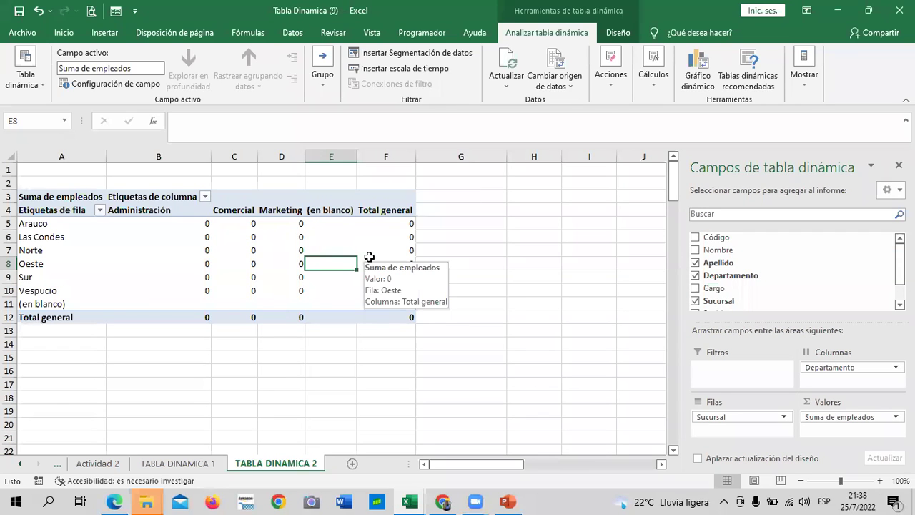
pyautogui.click(586, 330)
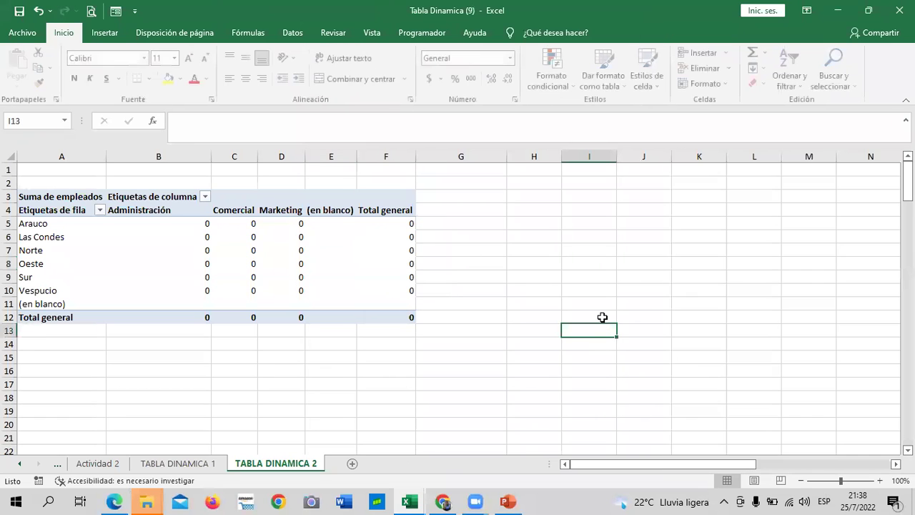
pyautogui.click(268, 249)
pyautogui.click(191, 223)
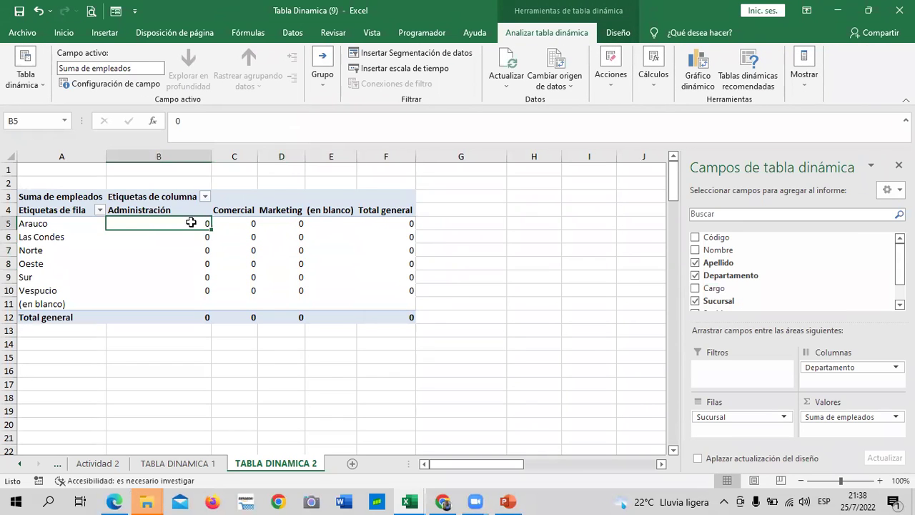
pyautogui.click(880, 417)
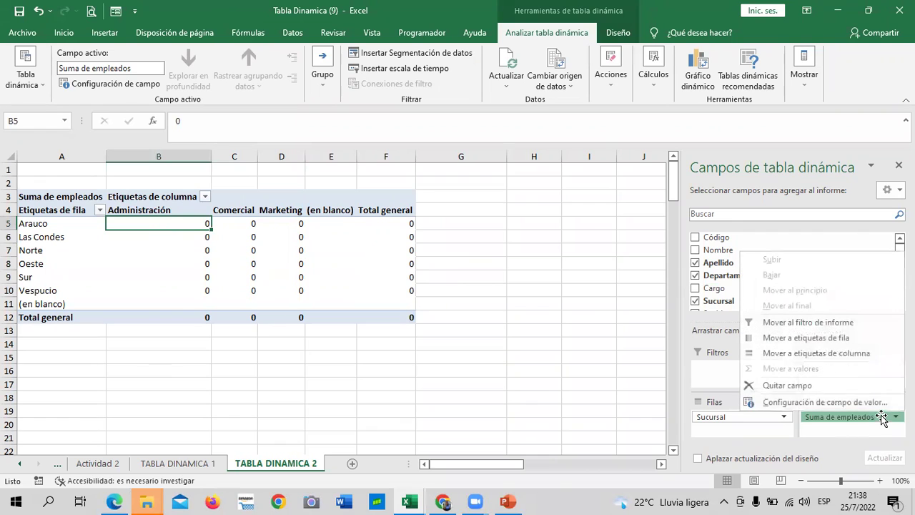
pyautogui.click(864, 405)
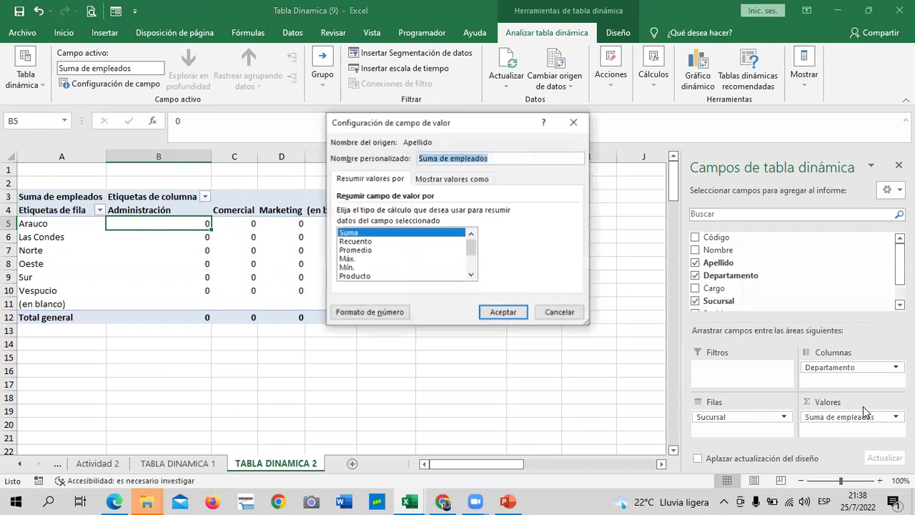
pyautogui.click(349, 241)
pyautogui.click(498, 313)
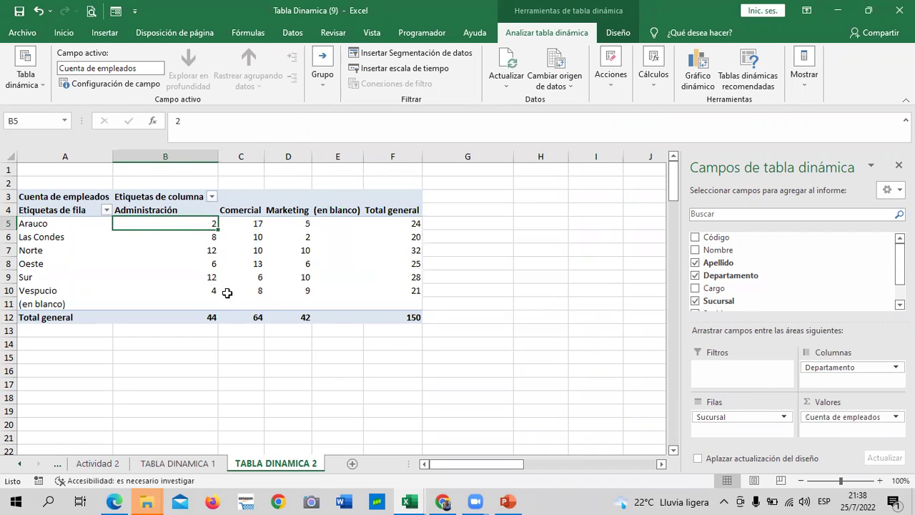
pyautogui.moveTo(170, 271)
pyautogui.click(523, 342)
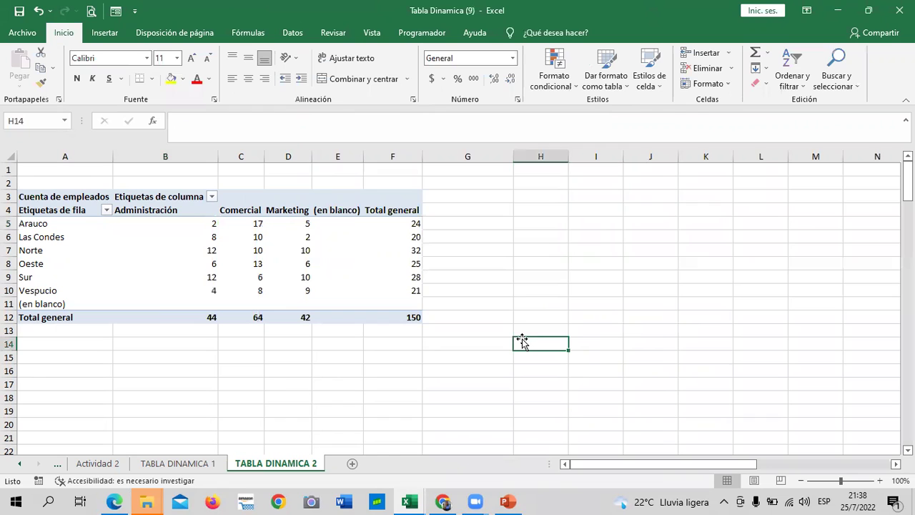
# - Try banded rows and columns on the pivot, then apply the orange dark-header style from the gallery
pyautogui.click(325, 192)
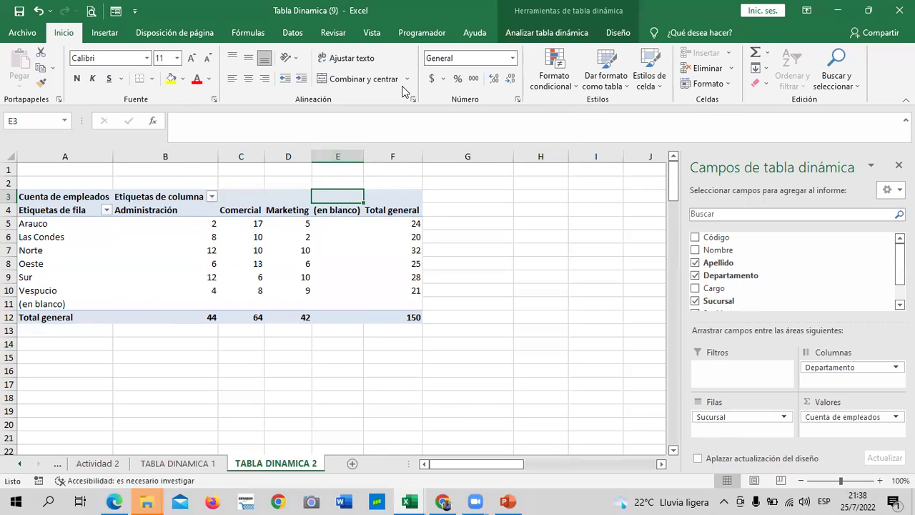
pyautogui.click(607, 33)
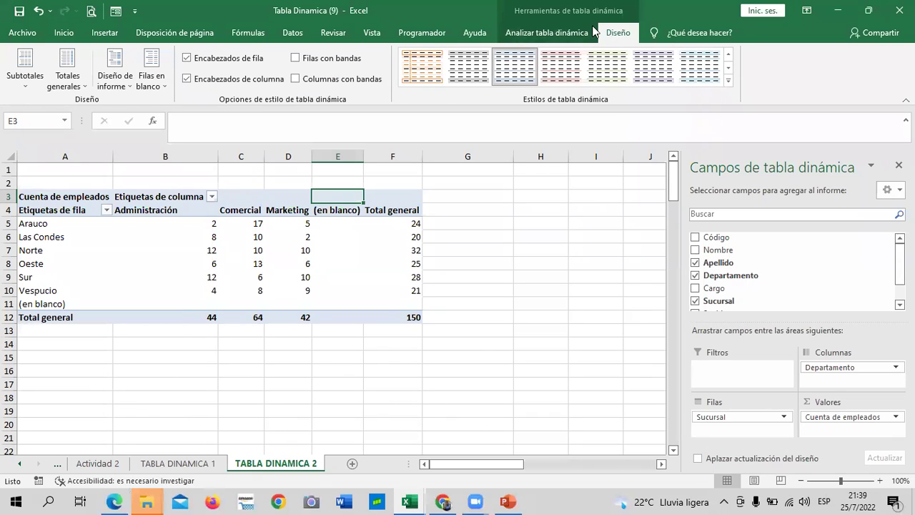
pyautogui.click(305, 81)
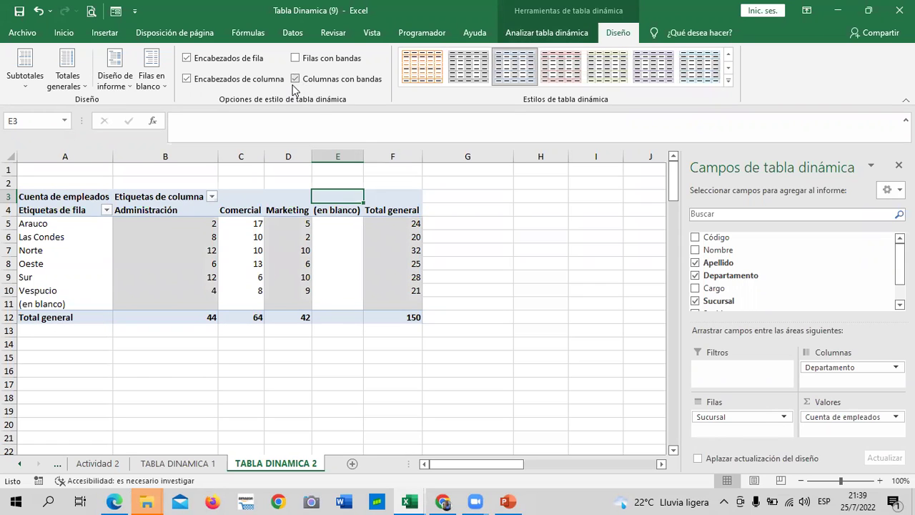
pyautogui.click(296, 59)
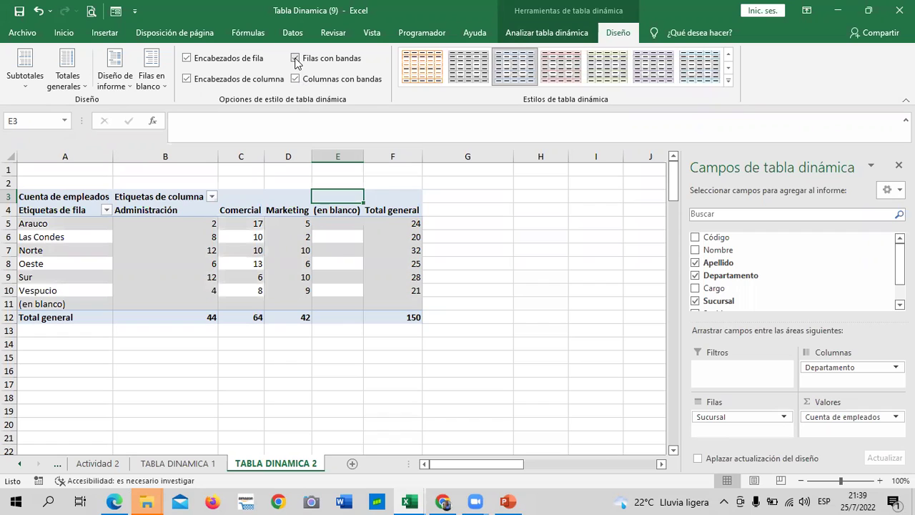
pyautogui.click(296, 59)
pyautogui.click(295, 80)
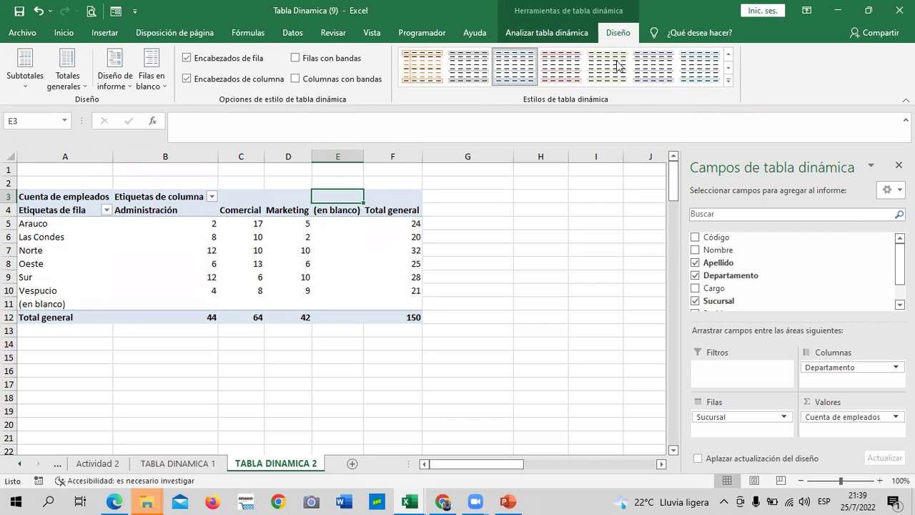
pyautogui.click(728, 81)
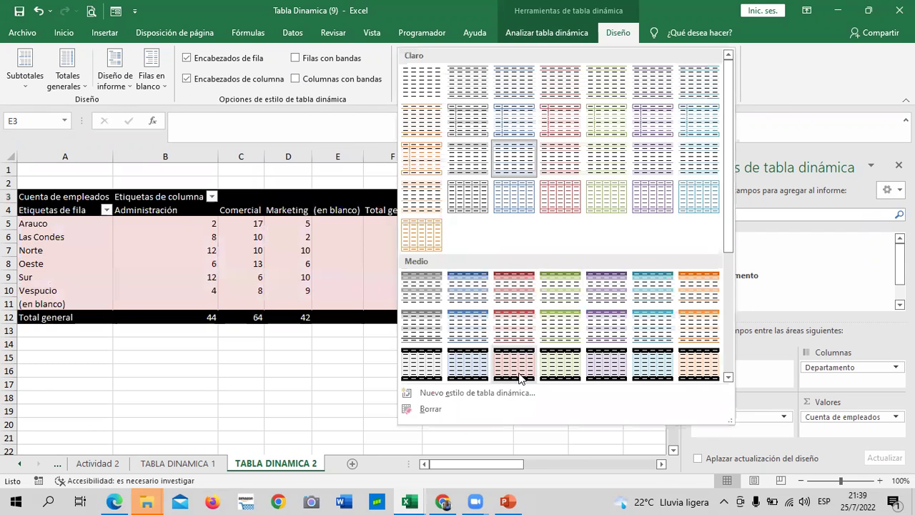
pyautogui.click(699, 375)
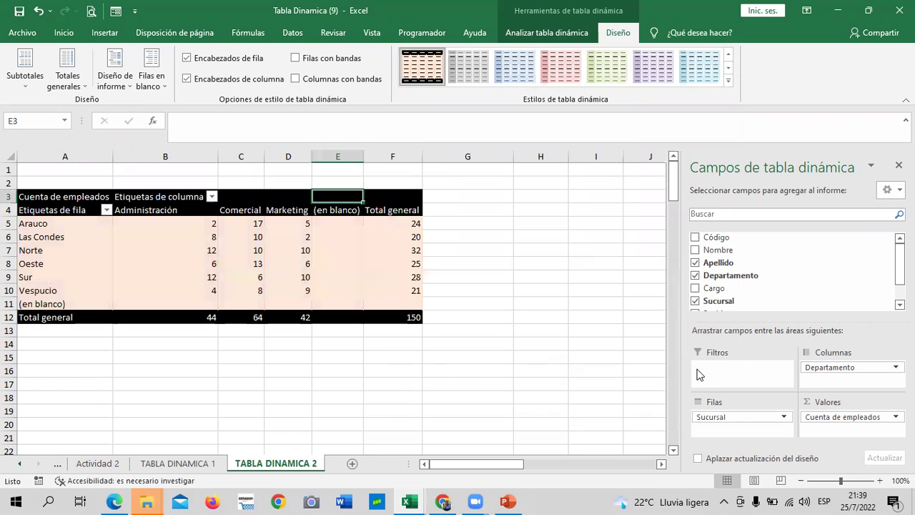
# - Test the banding and header options, ending with banding unchecked and row and column headers on
pyautogui.click(297, 59)
pyautogui.click(296, 81)
pyautogui.click(295, 80)
pyautogui.click(293, 80)
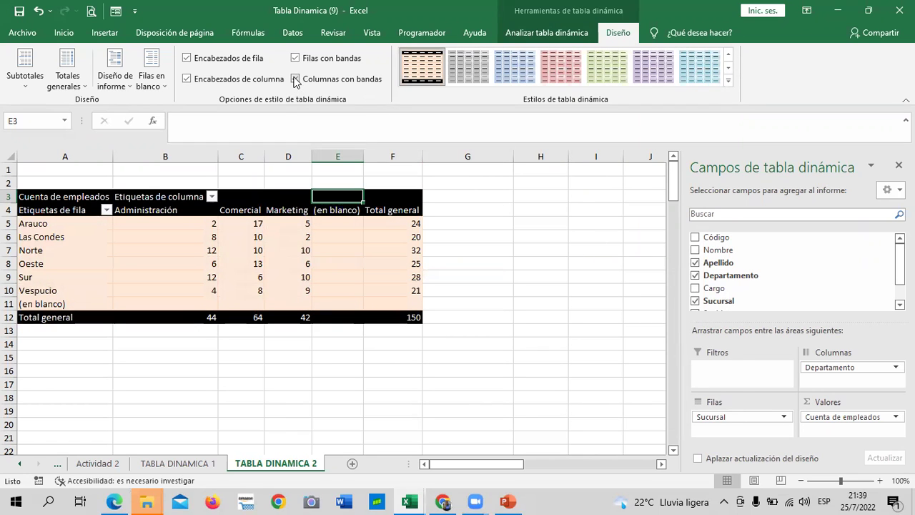
pyautogui.click(295, 58)
pyautogui.click(296, 78)
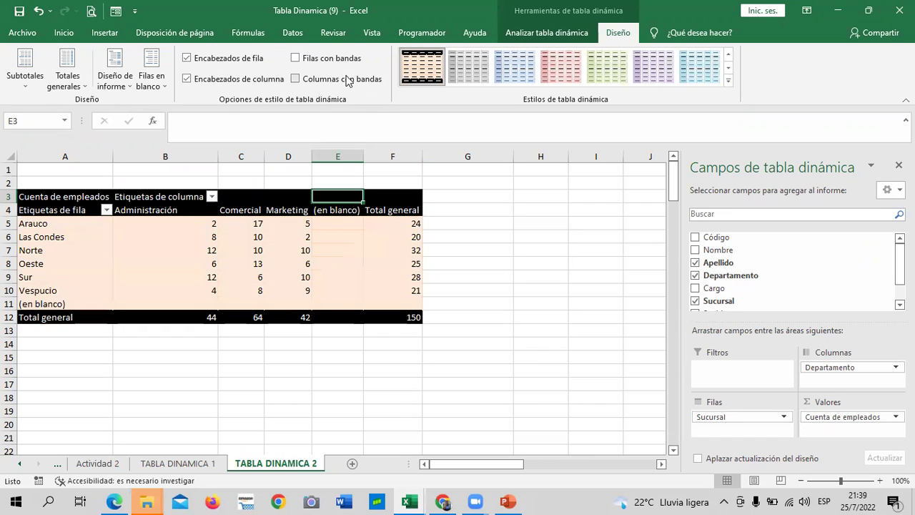
pyautogui.click(237, 61)
pyautogui.click(189, 61)
pyautogui.click(186, 80)
pyautogui.click(187, 80)
# - Switch the ribbon to the Analizar tabla dinámica tools
pyautogui.click(543, 32)
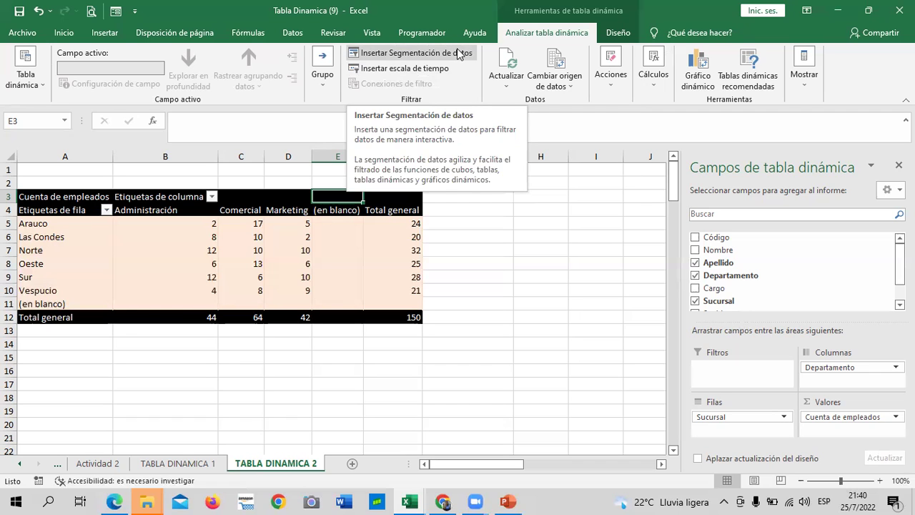
# - Start a slicer insertion, then cancel the dialog without choosing any fields
pyautogui.click(459, 54)
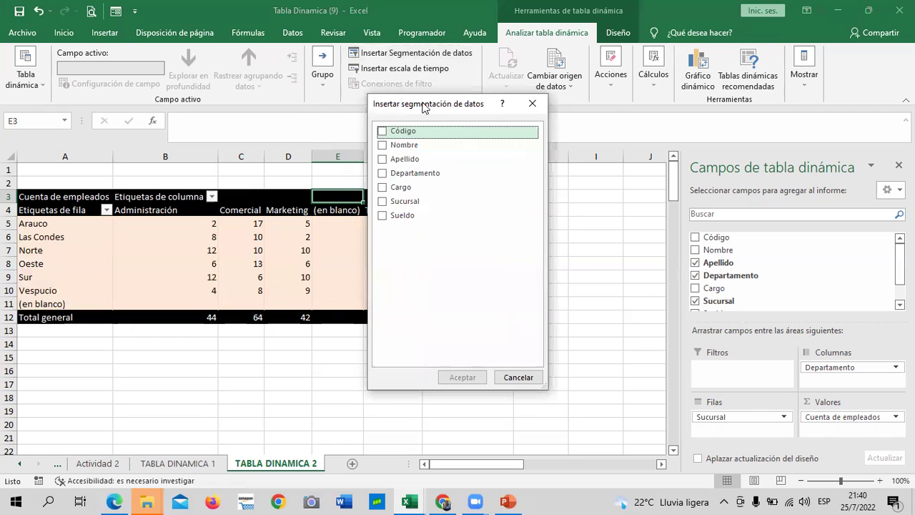
pyautogui.moveTo(426, 108); pyautogui.dragTo(491, 108)
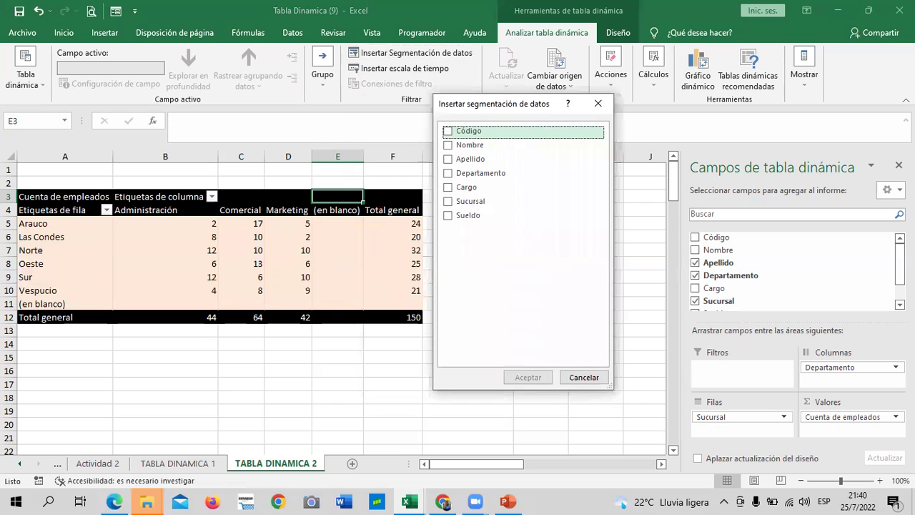
pyautogui.click(596, 104)
pyautogui.click(899, 165)
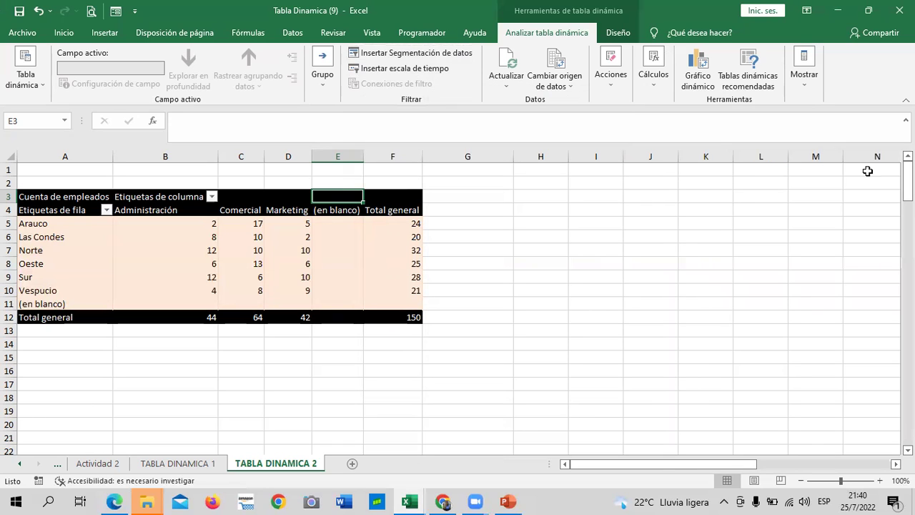
pyautogui.click(626, 237)
# - Insert slicers for Departamento, Cargo, Sucursal and Sueldo on the pivot table
pyautogui.click(254, 277)
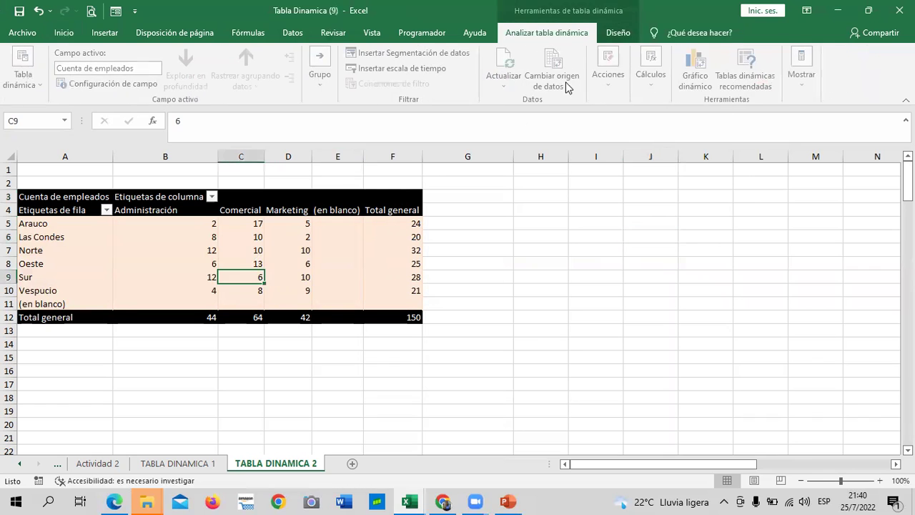
pyautogui.click(380, 52)
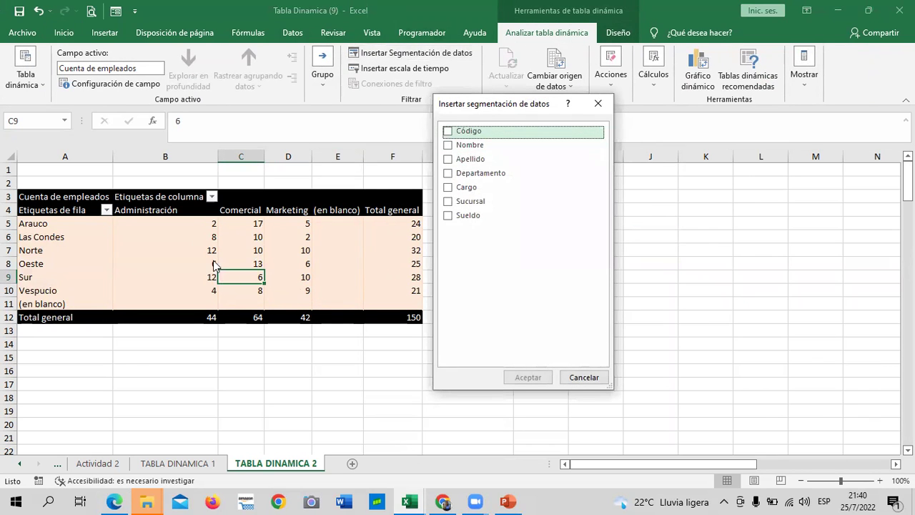
pyautogui.click(453, 174)
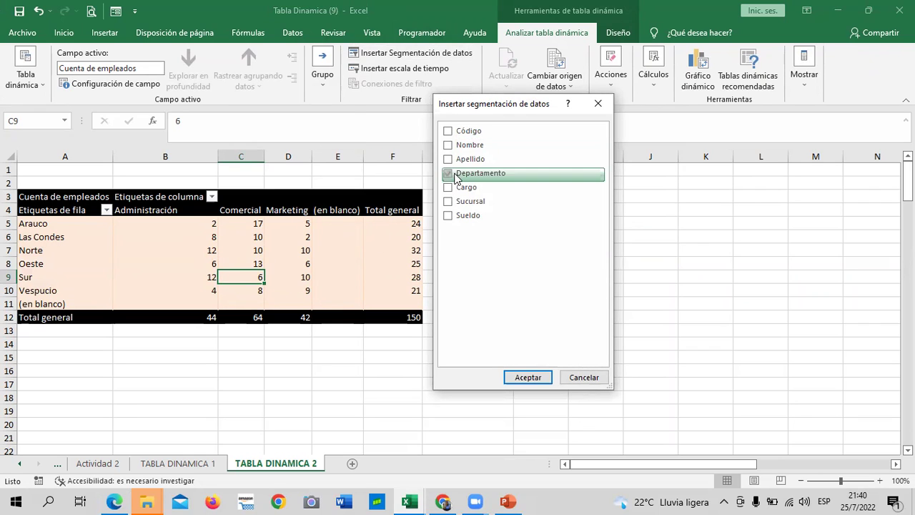
pyautogui.click(452, 187)
pyautogui.click(460, 203)
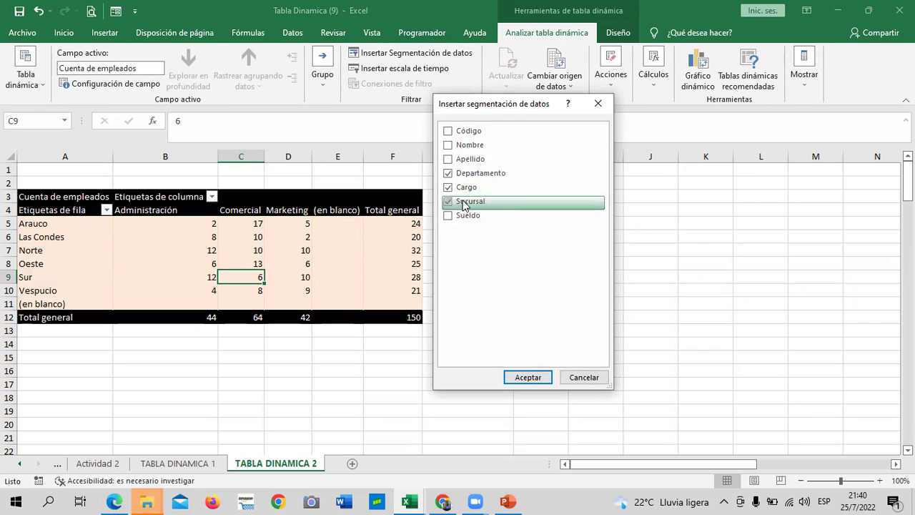
pyautogui.click(448, 215)
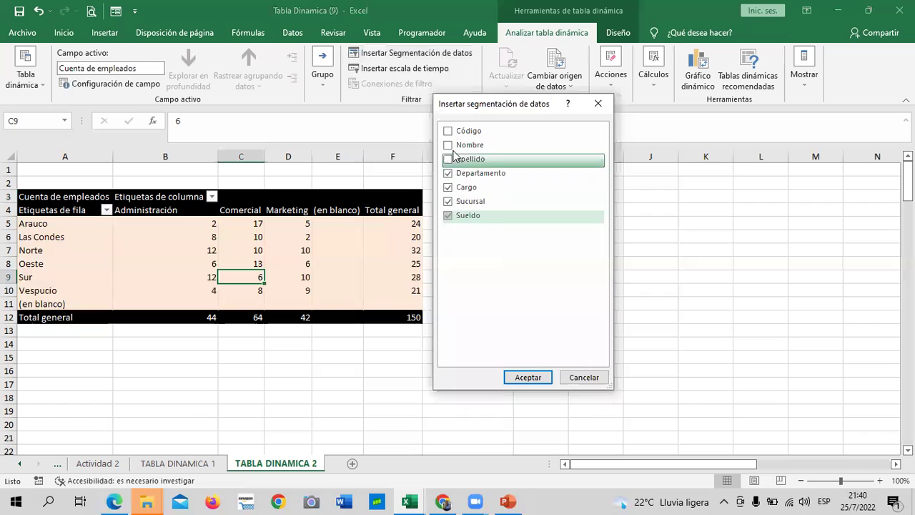
pyautogui.click(518, 377)
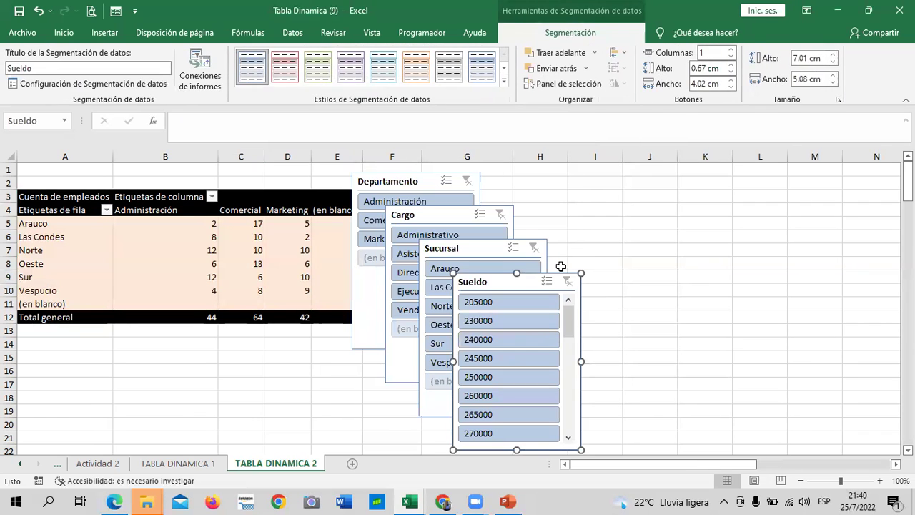
# - Arrange the slicers: Sueldo at L–M, Sucursal at J–K, Cargo at H–I, Departamento below the pivot
pyautogui.moveTo(494, 287)
pyautogui.mouseDown()
pyautogui.moveTo(781, 210)
pyautogui.moveTo(804, 181)
pyautogui.mouseUp()
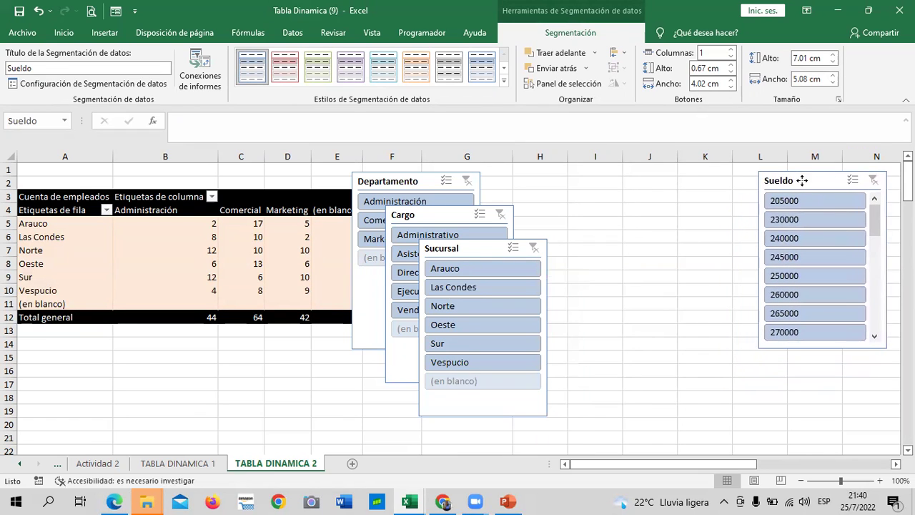
pyautogui.moveTo(472, 250); pyautogui.dragTo(670, 180)
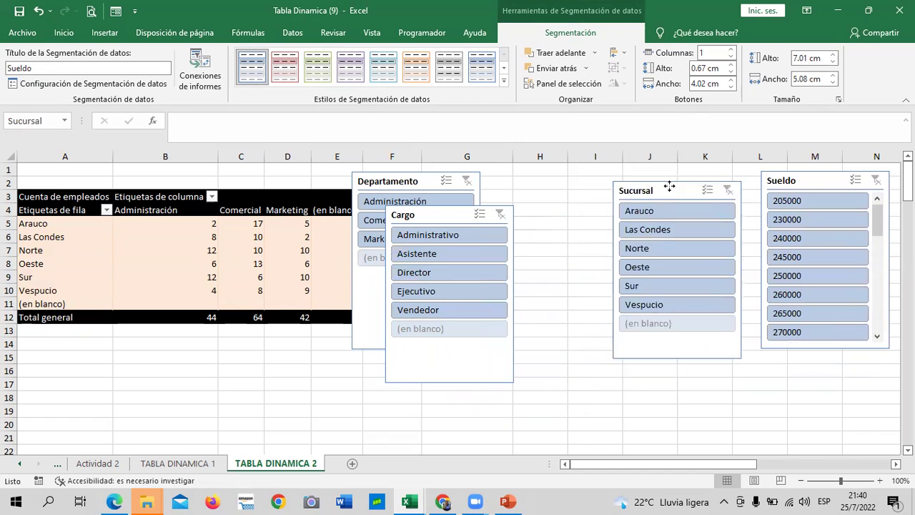
pyautogui.moveTo(418, 211); pyautogui.dragTo(527, 176)
pyautogui.moveTo(415, 179)
pyautogui.mouseDown()
pyautogui.moveTo(434, 243)
pyautogui.moveTo(415, 339)
pyautogui.mouseUp()
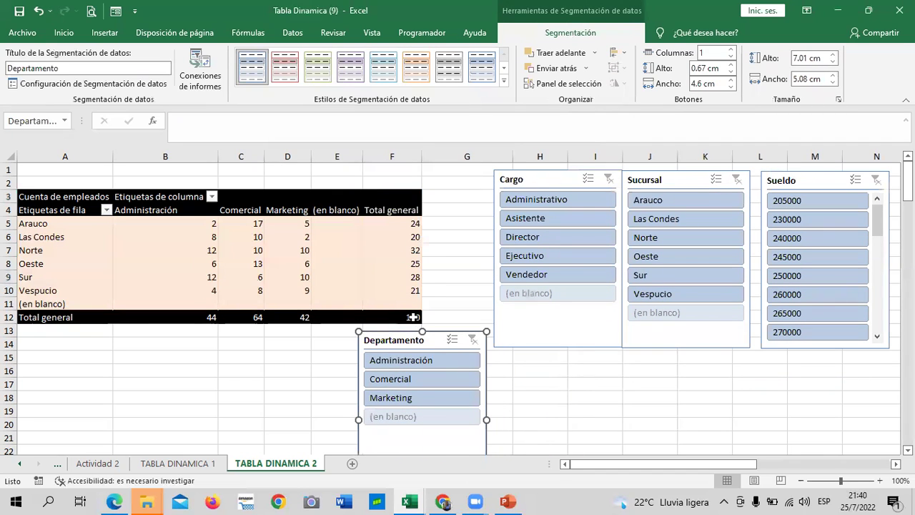
pyautogui.click(552, 411)
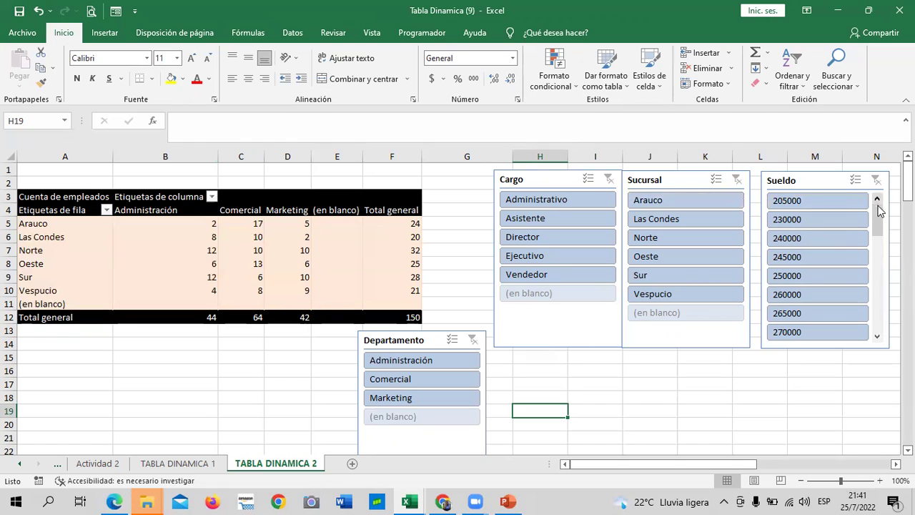
pyautogui.moveTo(877, 215); pyautogui.dragTo(885, 192)
pyautogui.click(449, 361)
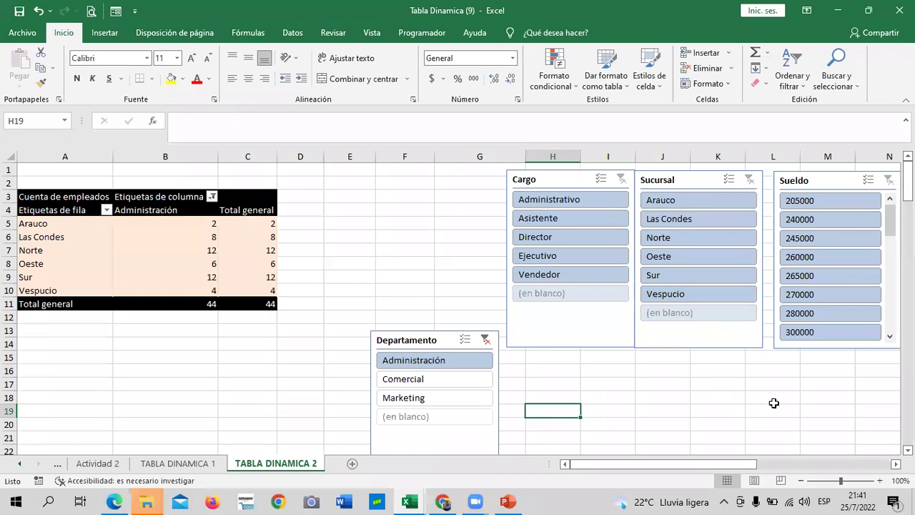
pyautogui.moveTo(890, 222)
pyautogui.mouseDown()
pyautogui.moveTo(890, 321)
pyautogui.moveTo(890, 309)
pyautogui.mouseUp()
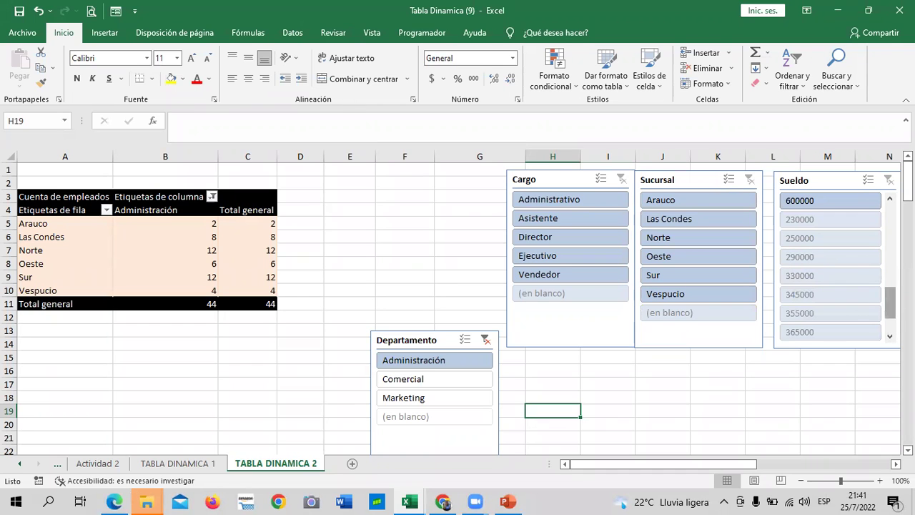
pyautogui.scroll(5, 830, 225)
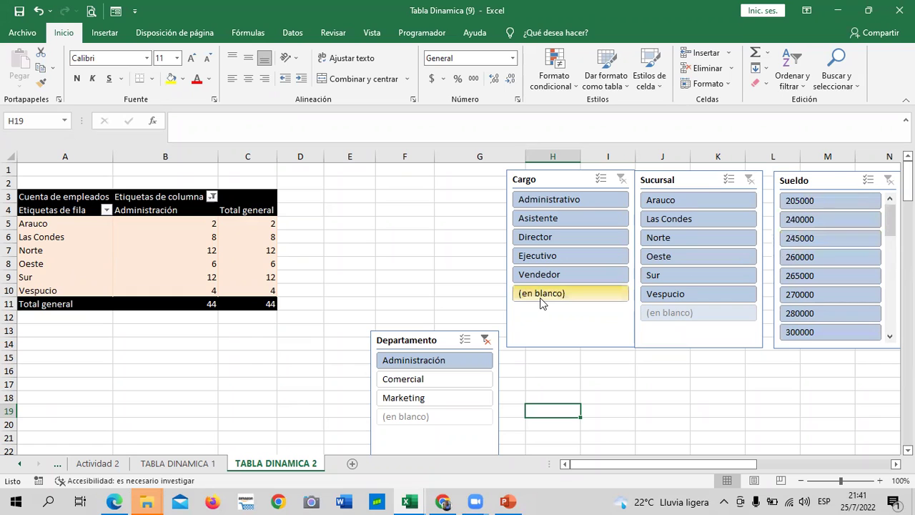
pyautogui.click(486, 341)
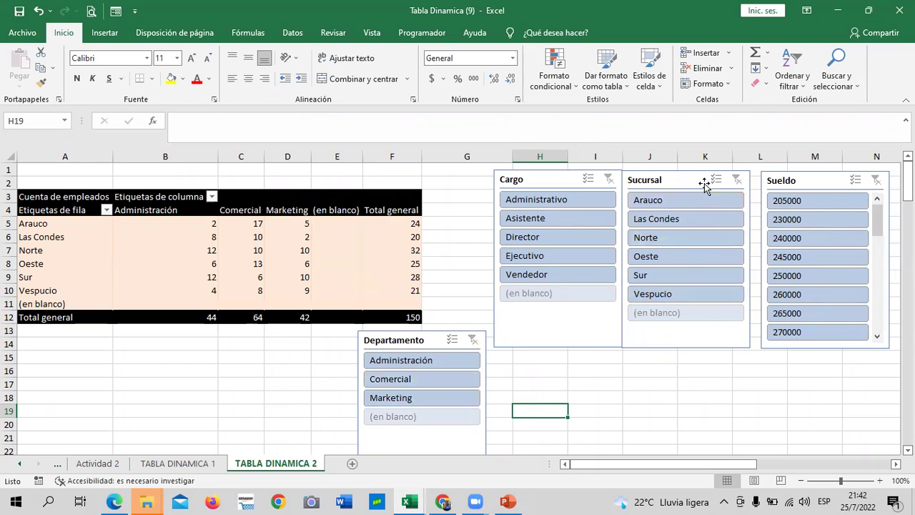
pyautogui.click(700, 223)
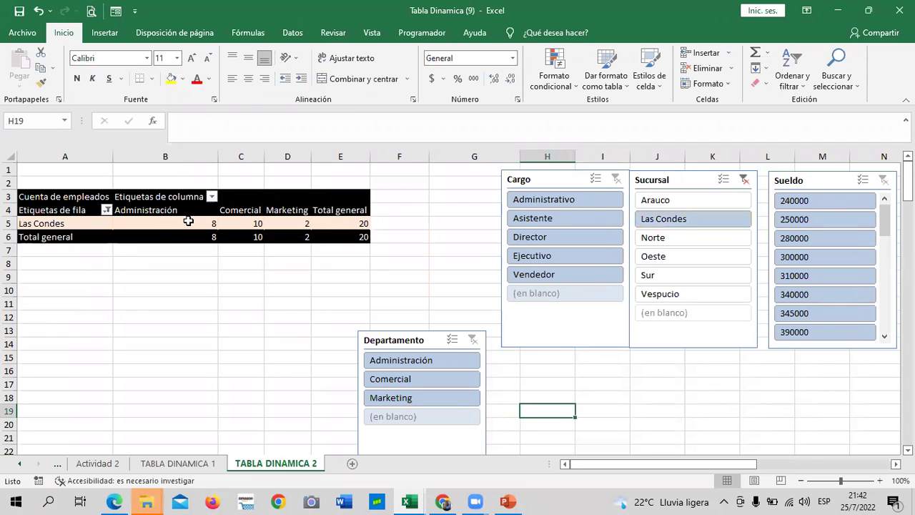
pyautogui.moveTo(172, 223)
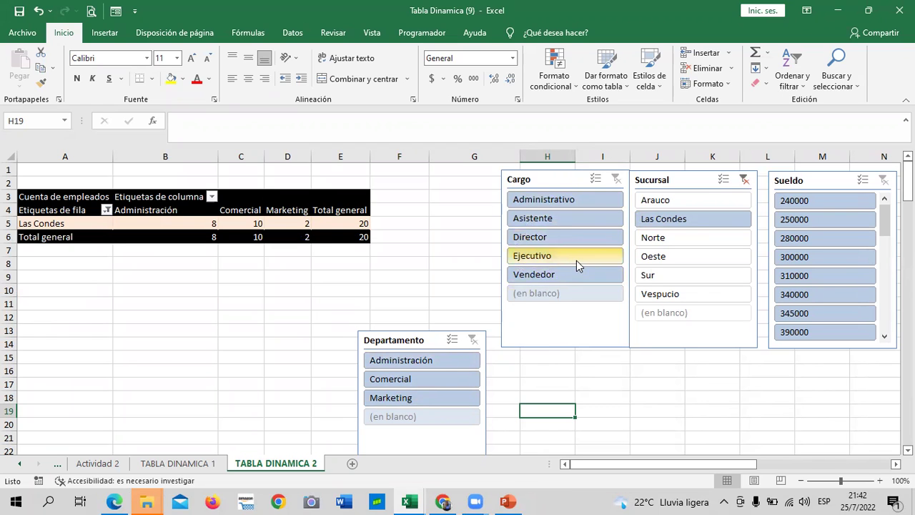
pyautogui.moveTo(885, 222)
pyautogui.mouseDown()
pyautogui.moveTo(892, 289)
pyautogui.moveTo(886, 218)
pyautogui.mouseUp()
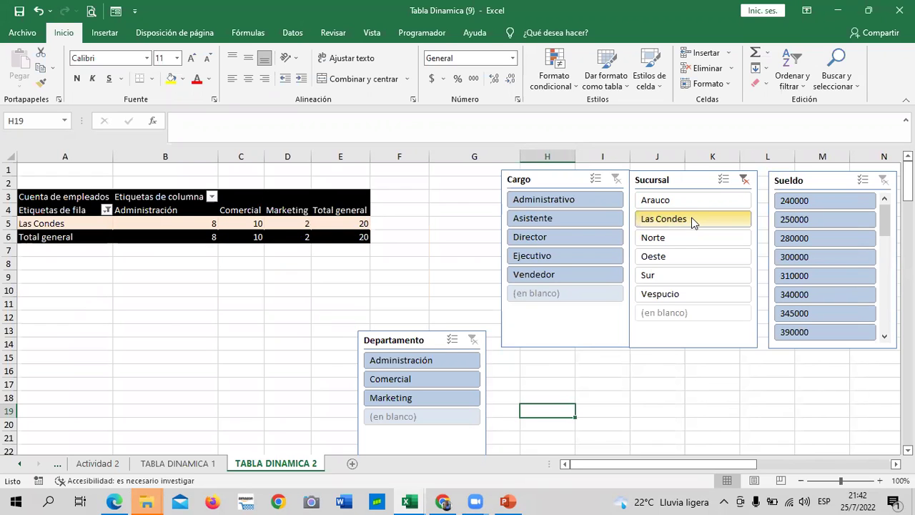
pyautogui.click(566, 237)
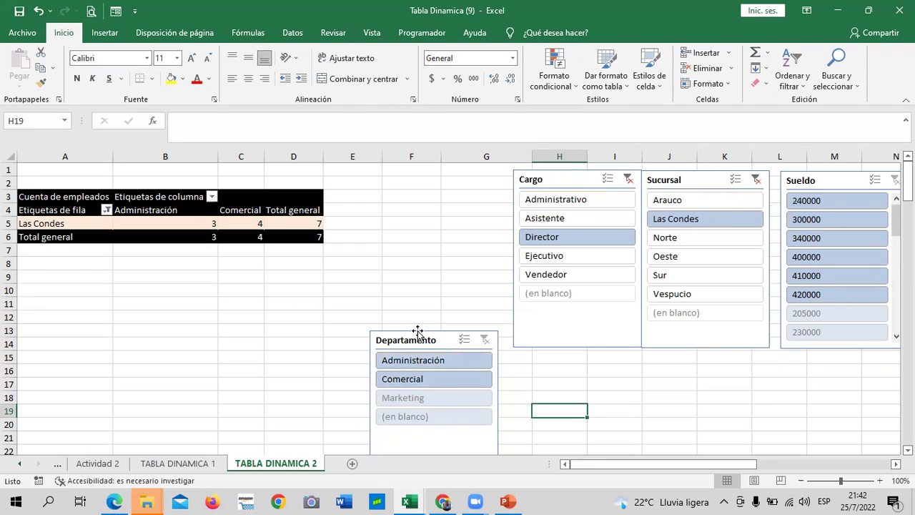
pyautogui.click(755, 180)
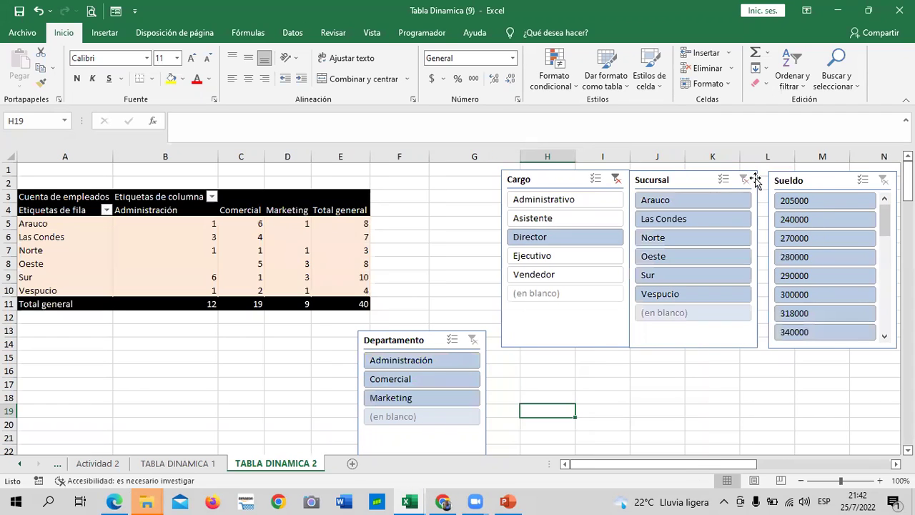
pyautogui.click(618, 181)
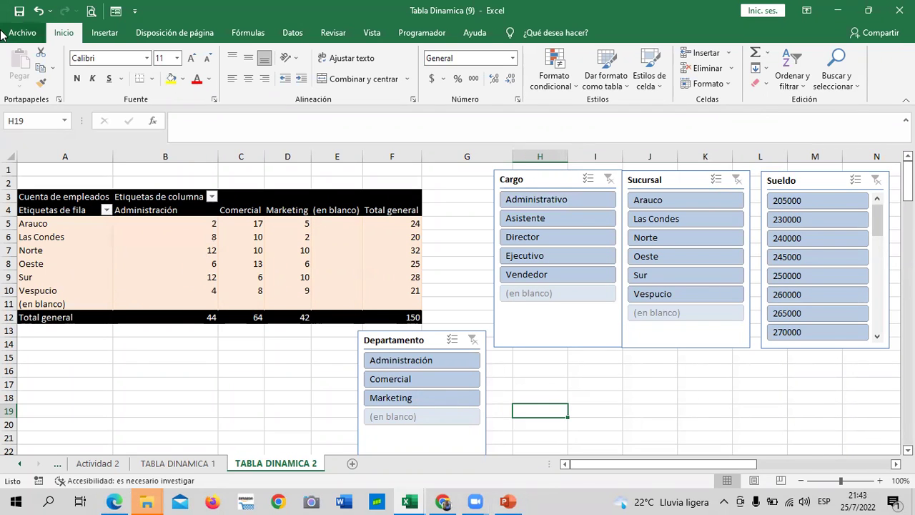
# - Adjust the slicer positions, nudging the Cargo slicer slightly to the left
pyautogui.moveTo(881, 233); pyautogui.dragTo(876, 151)
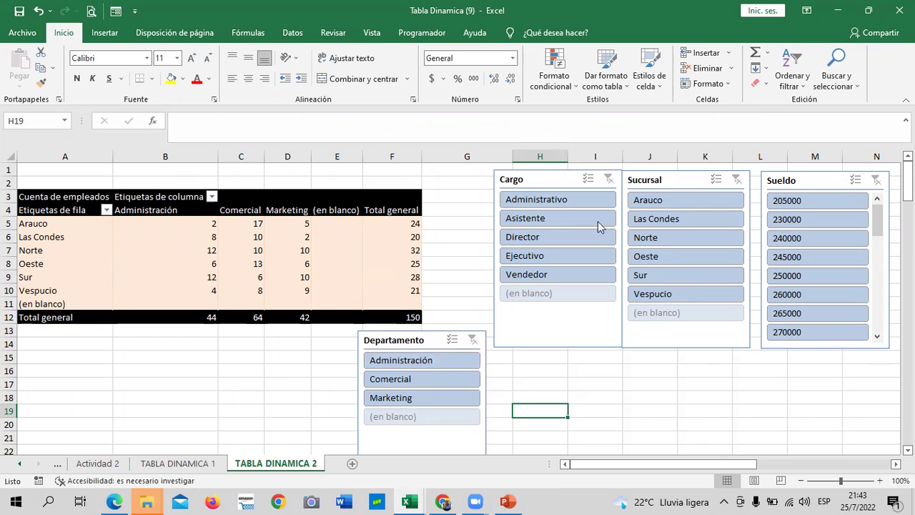
pyautogui.moveTo(551, 179); pyautogui.dragTo(537, 177)
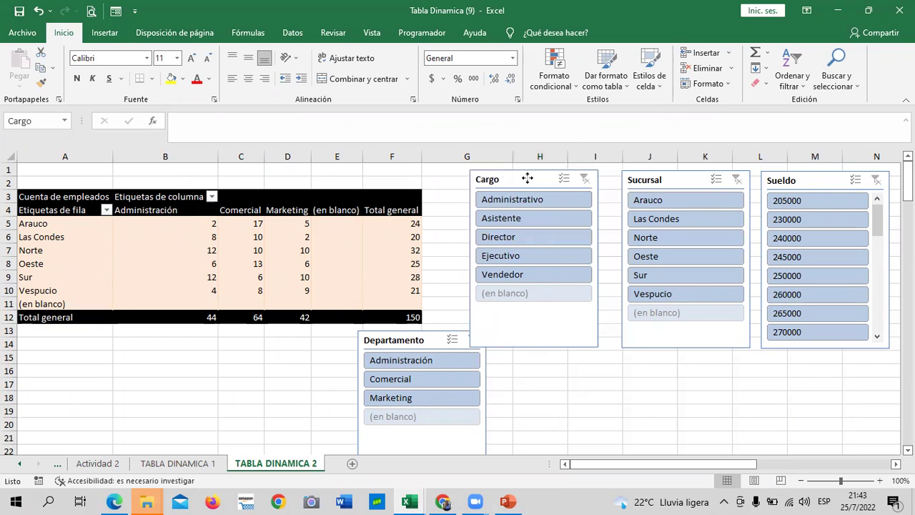
pyautogui.click(688, 181)
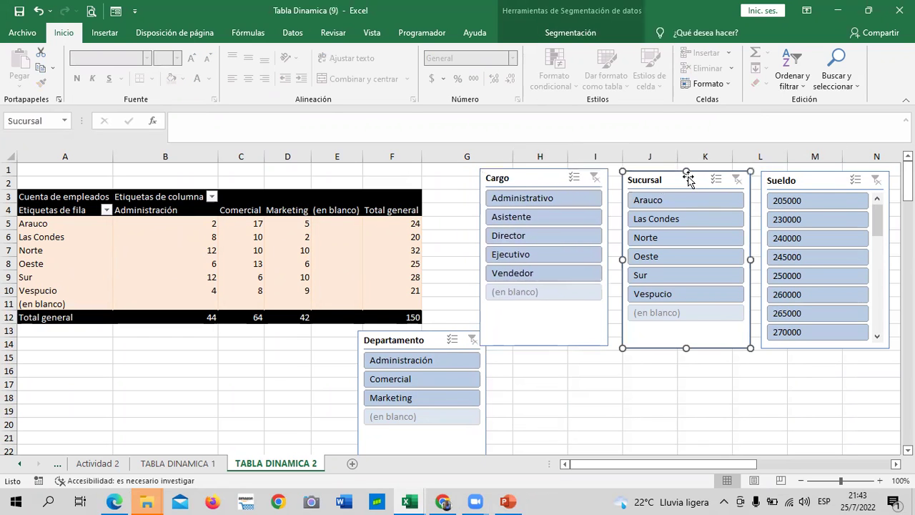
pyautogui.click(638, 424)
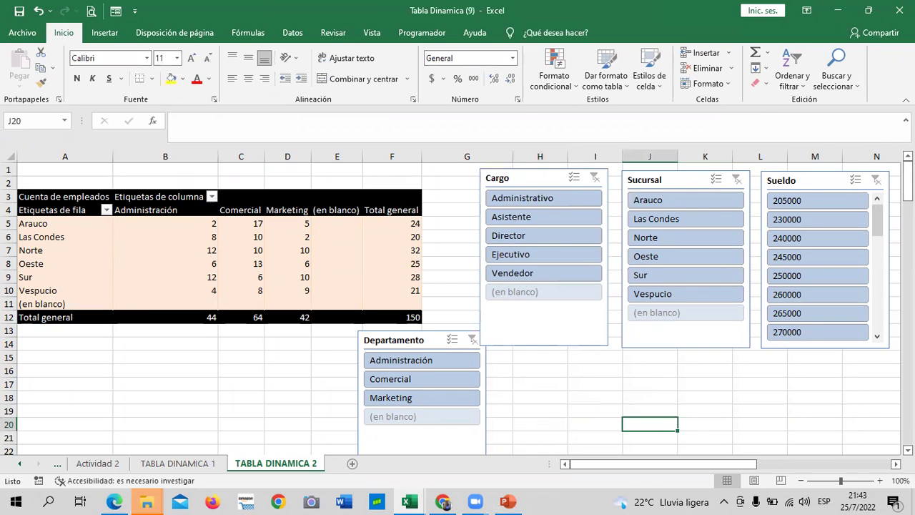
# - Delete the Sueldo, Sucursal, Cargo and Departamento slicers
pyautogui.moveTo(813, 184); pyautogui.dragTo(814, 185)
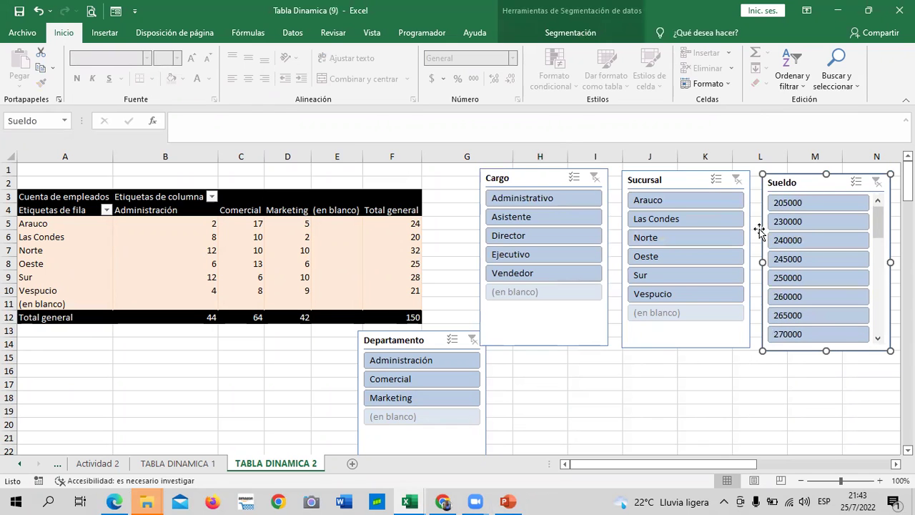
pyautogui.press('Delete')
pyautogui.click(679, 182)
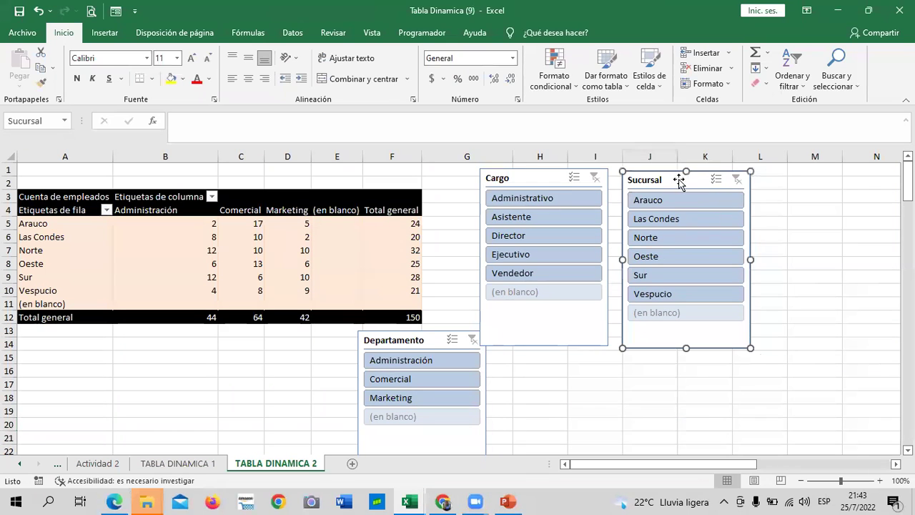
pyautogui.press('Delete')
pyautogui.click(546, 176)
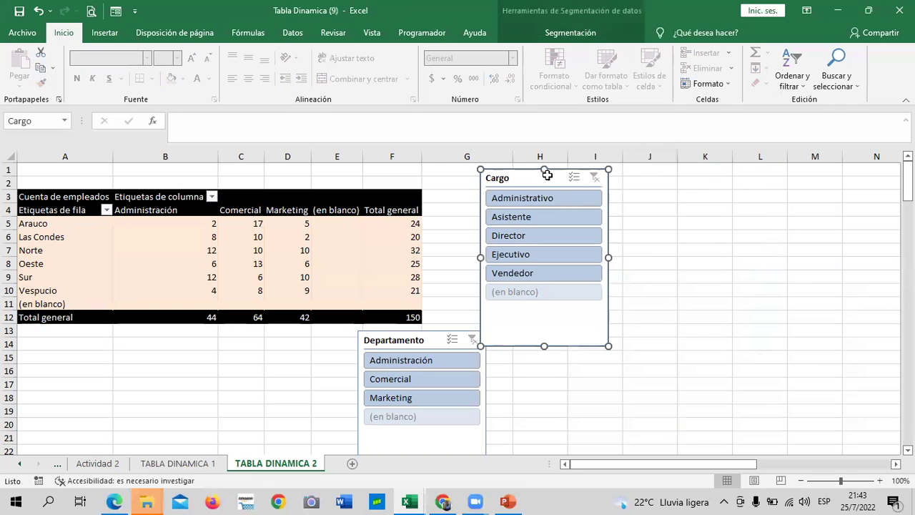
pyautogui.press('Delete')
pyautogui.click(414, 342)
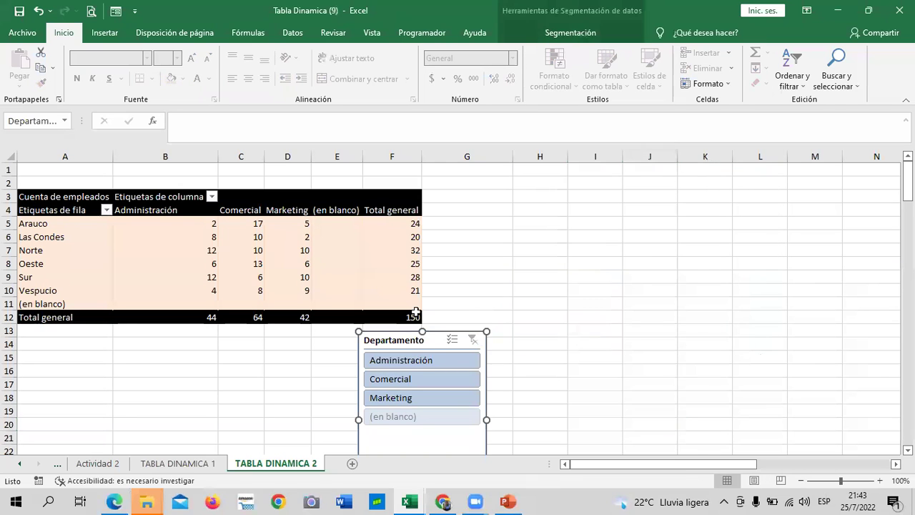
pyautogui.press('Delete')
# - Select cells J10 and I6, then a value cell inside the pivot table
pyautogui.click(661, 299)
pyautogui.click(667, 286)
pyautogui.click(592, 236)
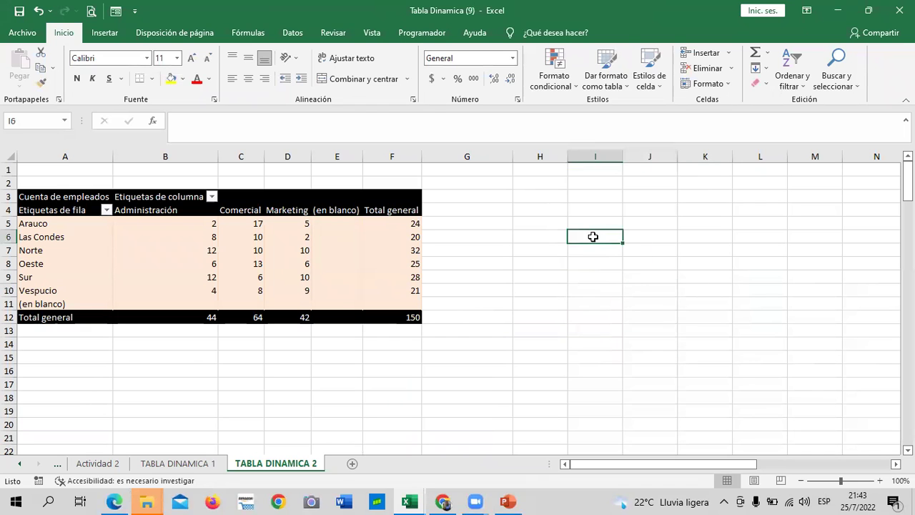
pyautogui.click(306, 259)
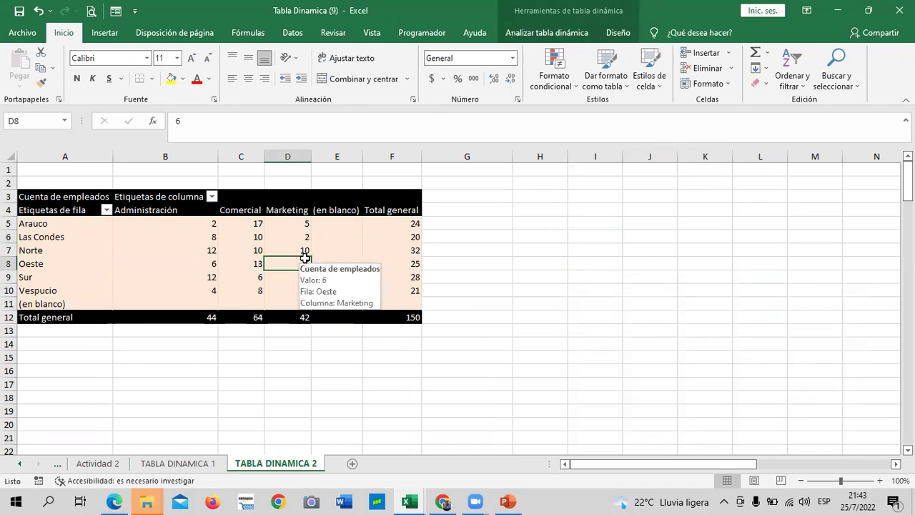
pyautogui.click(576, 33)
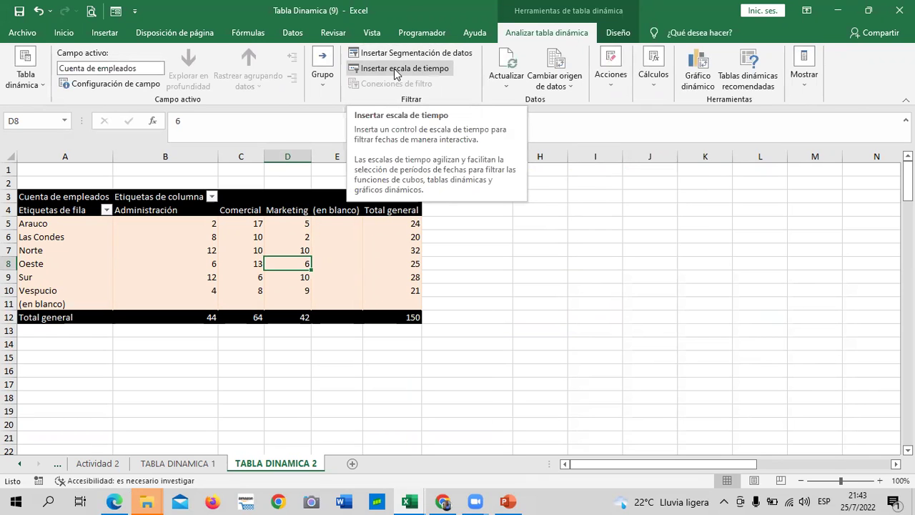
pyautogui.click(665, 234)
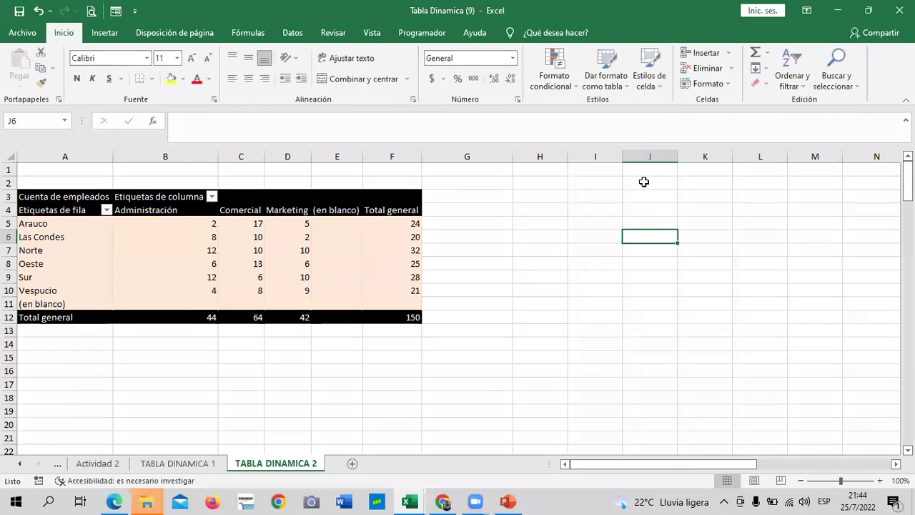
pyautogui.click(356, 245)
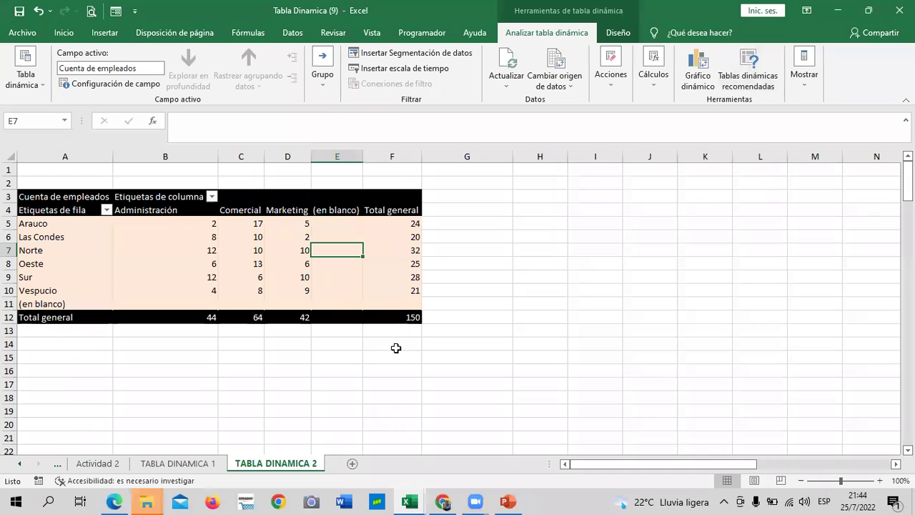
pyautogui.click(655, 85)
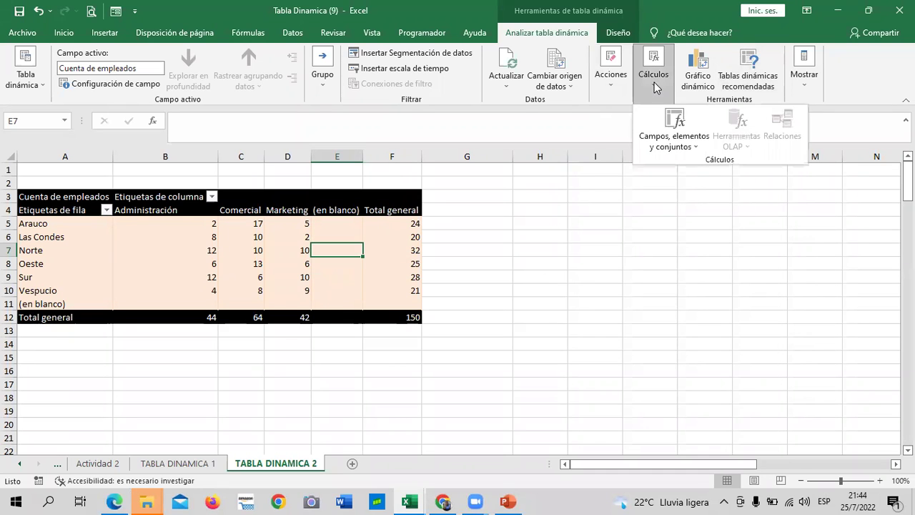
pyautogui.click(681, 139)
pyautogui.click(679, 134)
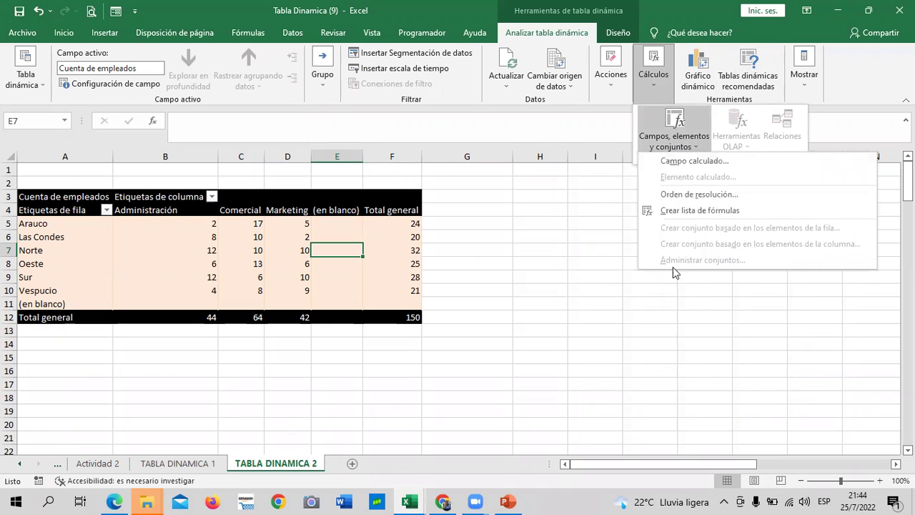
pyautogui.click(688, 162)
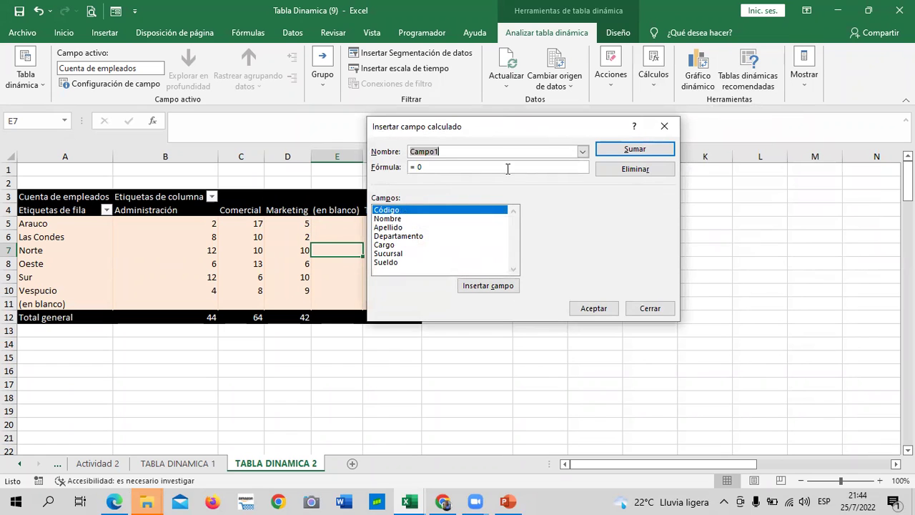
pyautogui.click(666, 128)
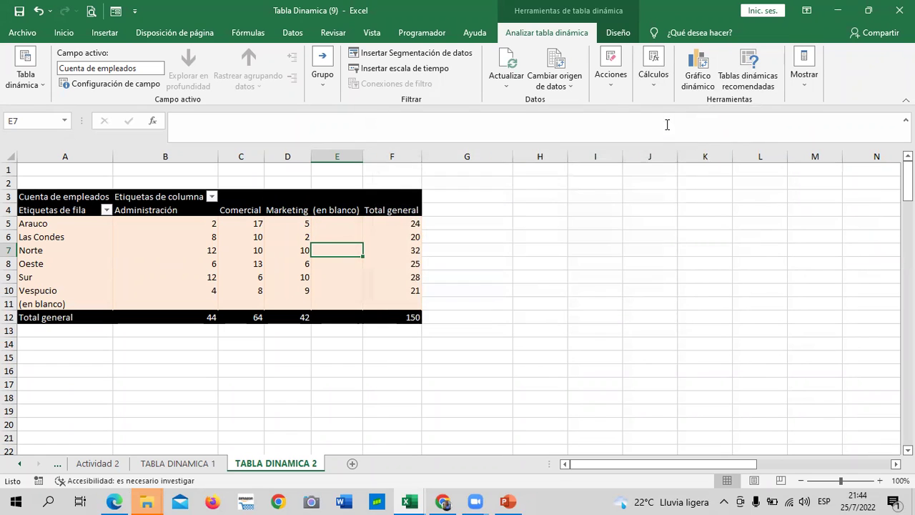
pyautogui.click(623, 251)
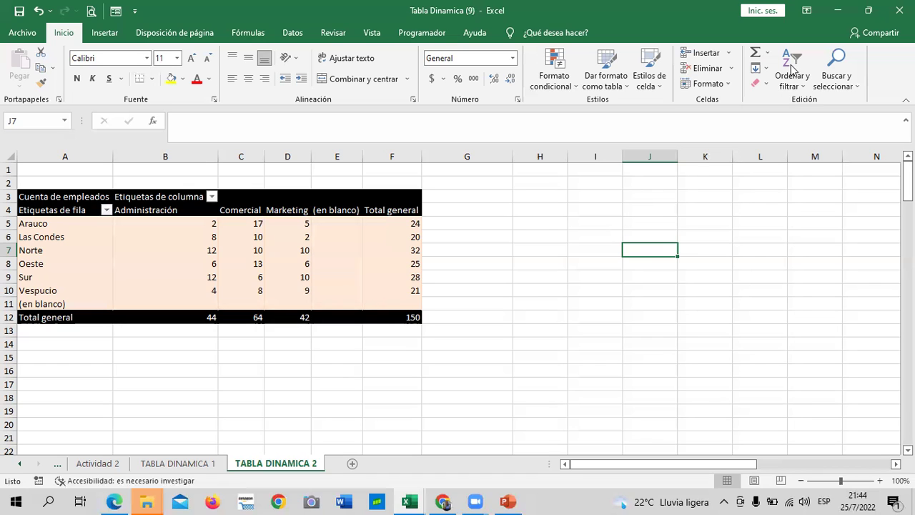
# - Read the pivot value tooltips, then go to the TABLA DINAMICA 1 sheet
pyautogui.moveTo(201, 222)
pyautogui.moveTo(305, 225)
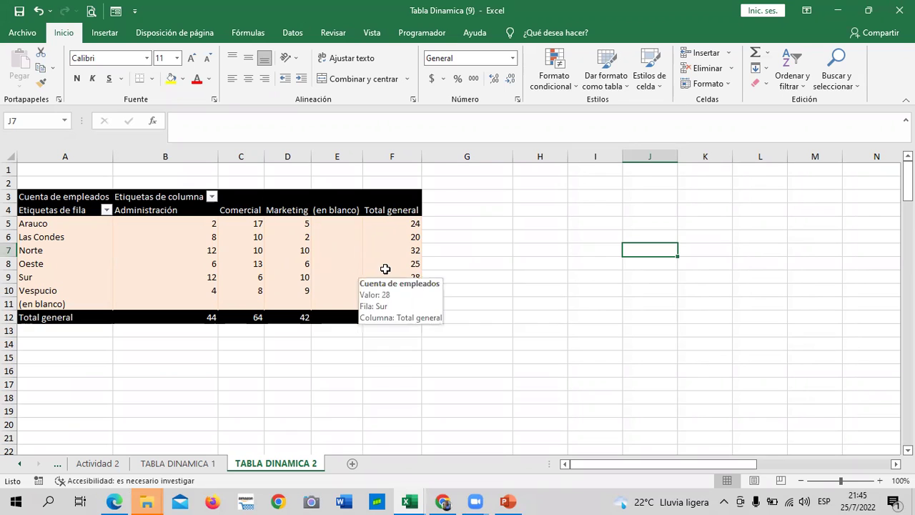
pyautogui.moveTo(388, 267)
pyautogui.moveTo(464, 236); pyautogui.dragTo(520, 236)
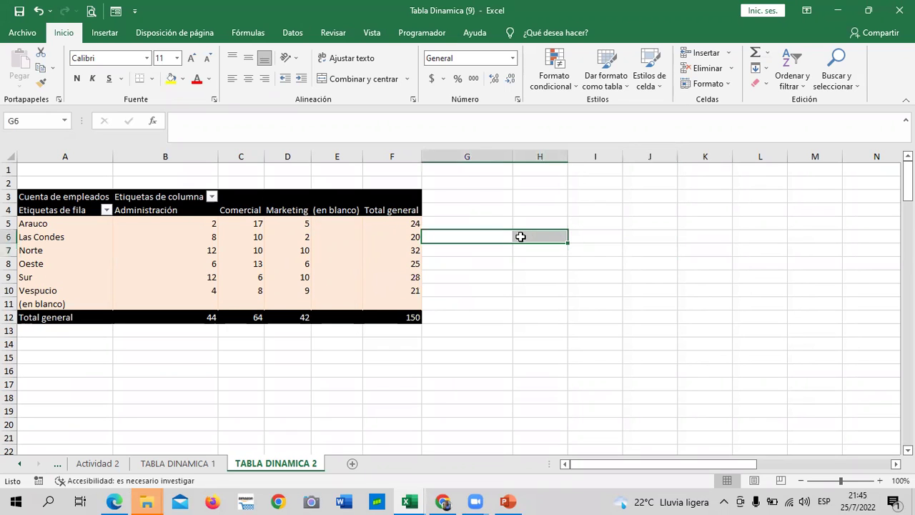
pyautogui.moveTo(518, 290); pyautogui.dragTo(469, 290)
pyautogui.click(427, 356)
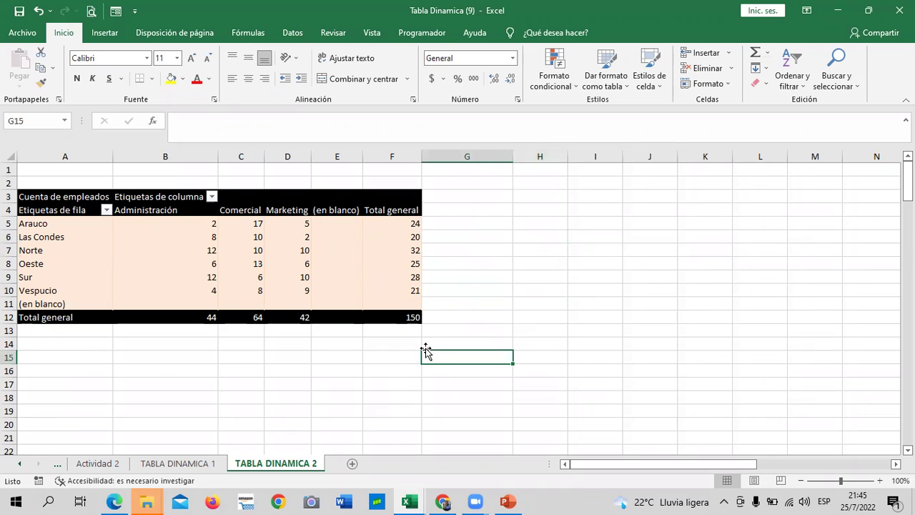
pyautogui.click(170, 464)
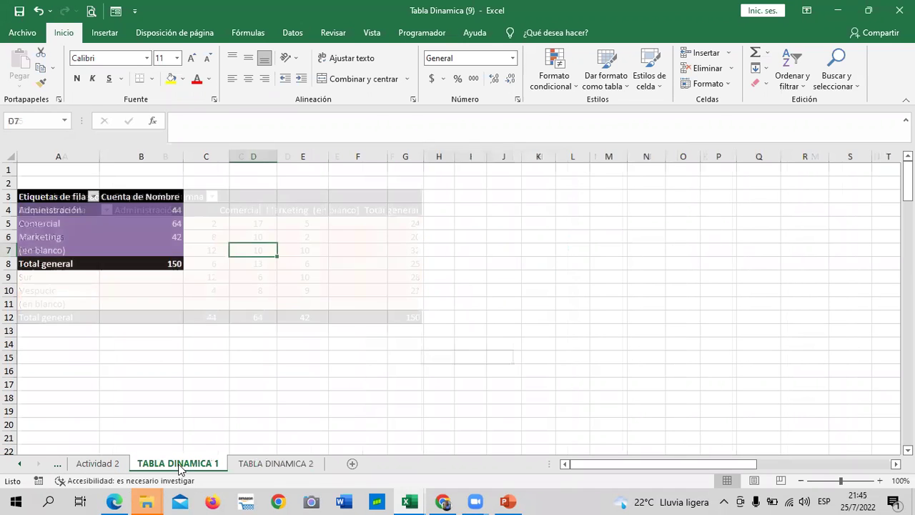
# - Move through Actividad 2 to the Actividad 1 sheet and review its pivot table instructions
pyautogui.click(101, 464)
pyautogui.click(21, 463)
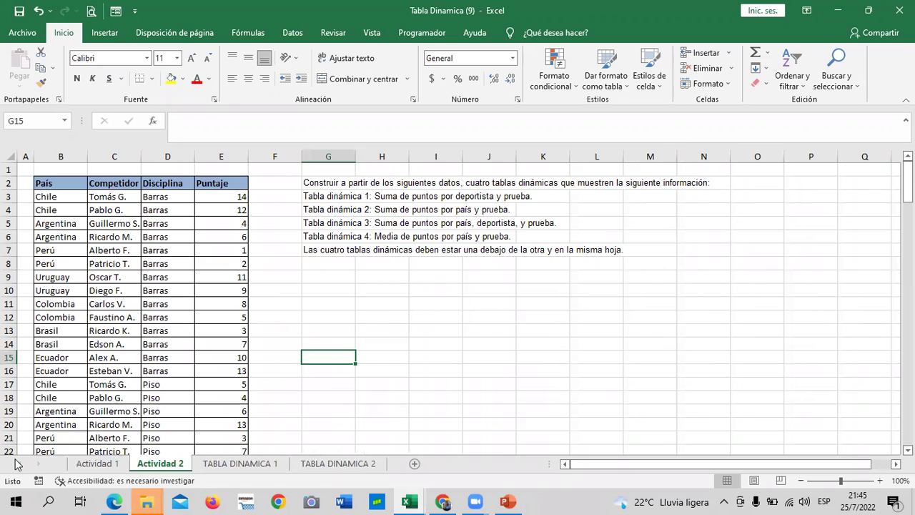
pyautogui.click(424, 399)
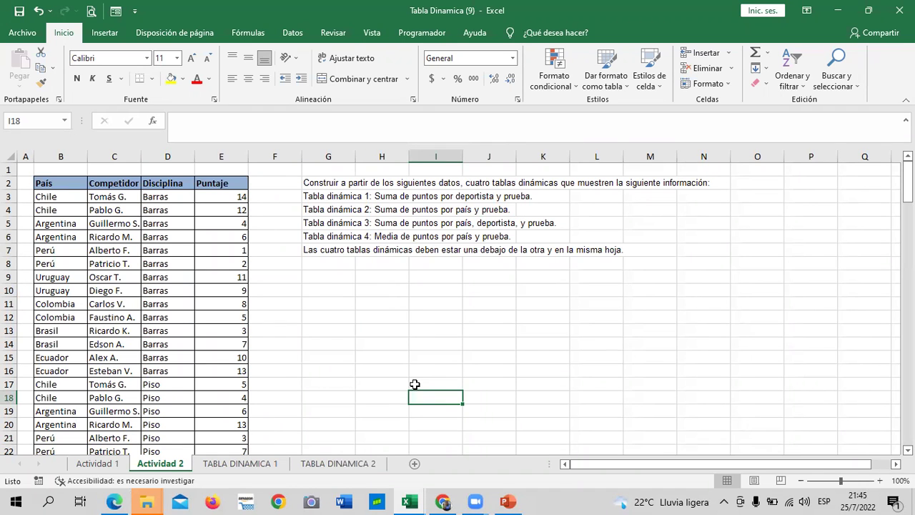
pyautogui.click(100, 465)
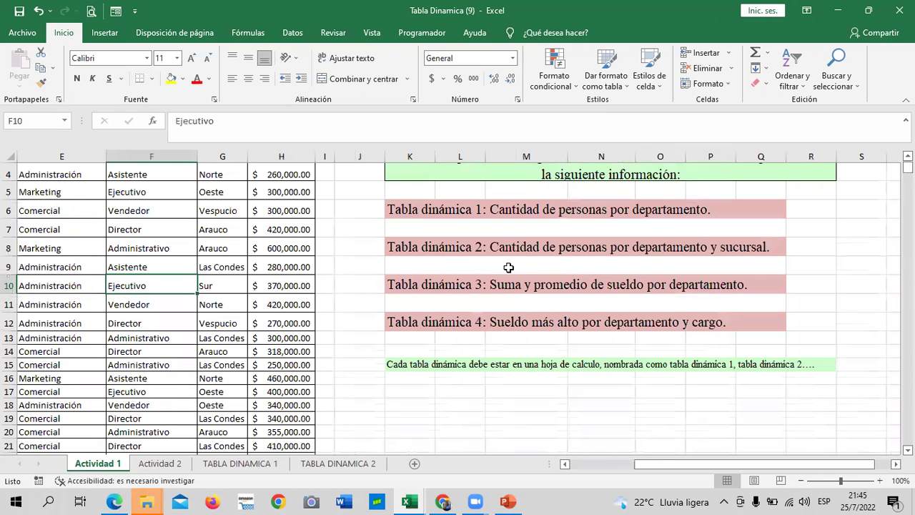
pyautogui.click(552, 323)
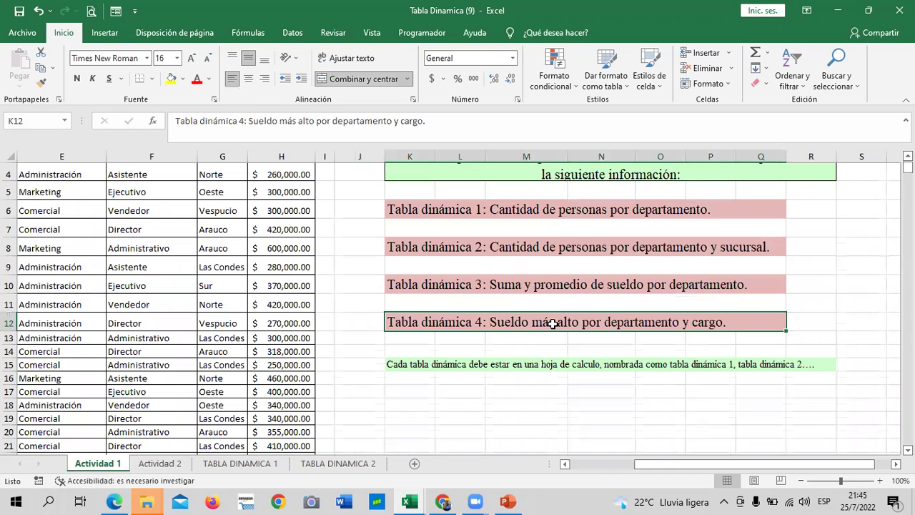
pyautogui.click(495, 421)
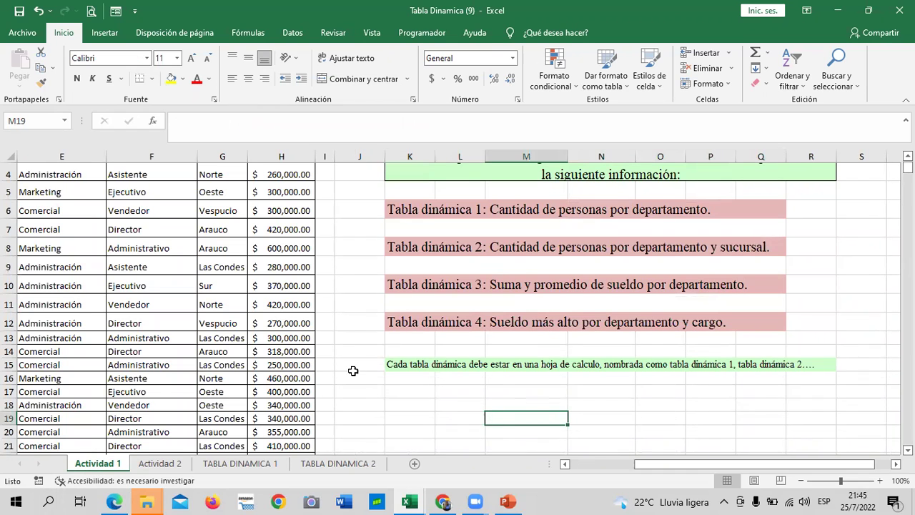
pyautogui.scroll(-4, 353, 370)
pyautogui.scroll(5, 355, 373)
pyautogui.scroll(-2, 358, 376)
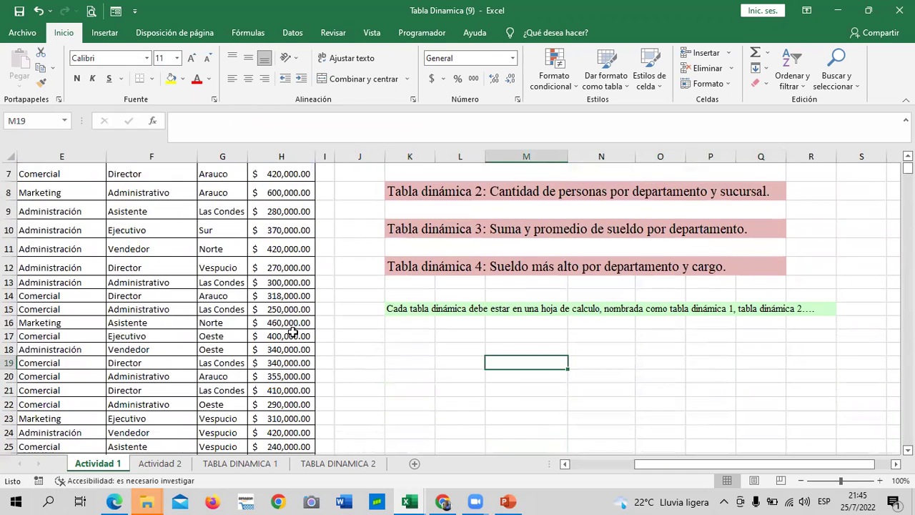
pyautogui.click(185, 321)
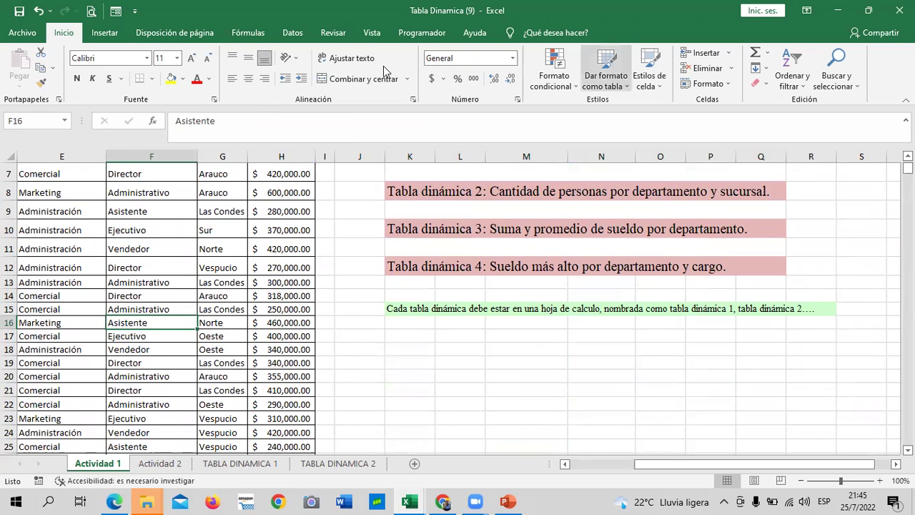
# - Create a blank pivot table of the employee data on Hoja4, placed after TABLA DINAMICA 2
pyautogui.click(105, 32)
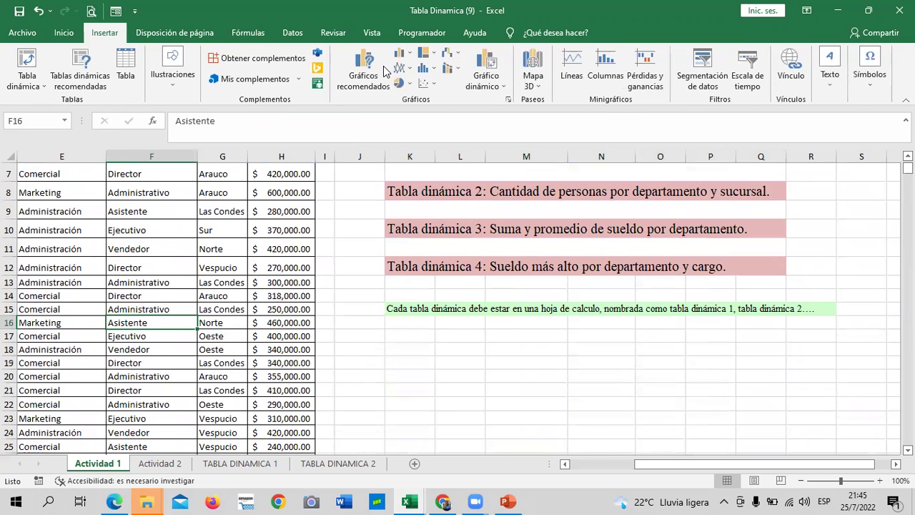
pyautogui.click(80, 68)
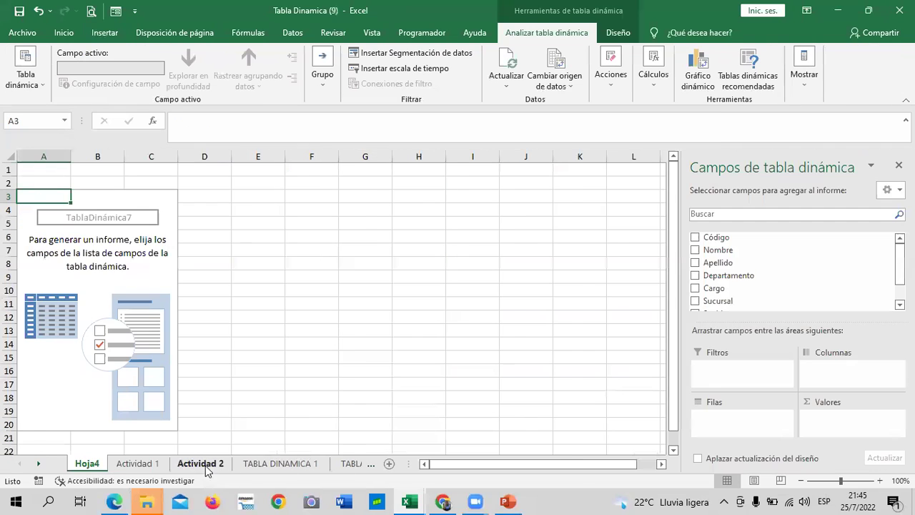
pyautogui.click(182, 465)
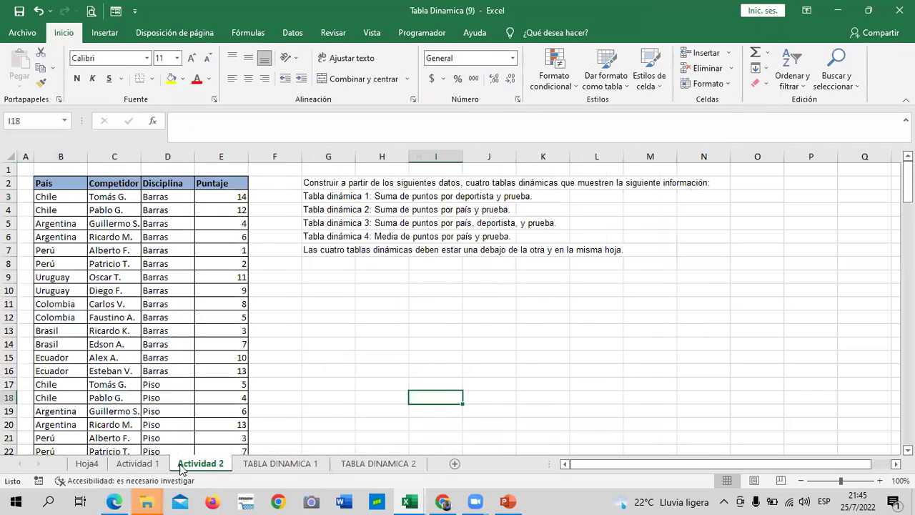
pyautogui.moveTo(86, 464); pyautogui.dragTo(383, 471)
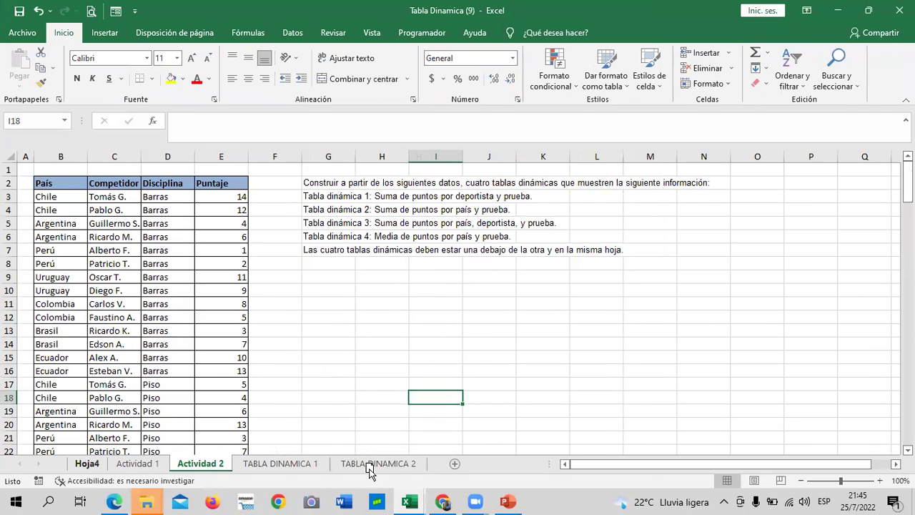
pyautogui.moveTo(312, 464)
pyautogui.mouseDown()
pyautogui.moveTo(397, 469)
pyautogui.moveTo(283, 468)
pyautogui.mouseUp()
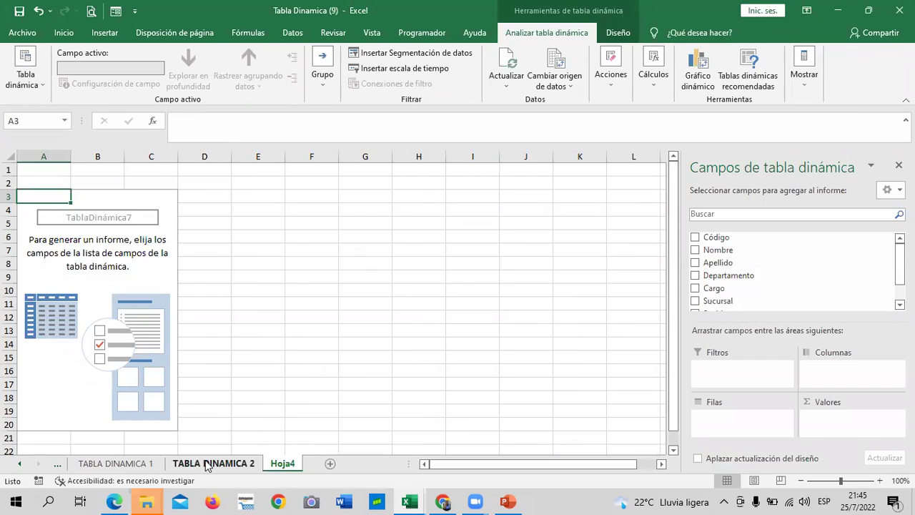
# - Rename the Hoja4 sheet to 'TABLA DINAMICA 4'
pyautogui.rightClick(284, 468)
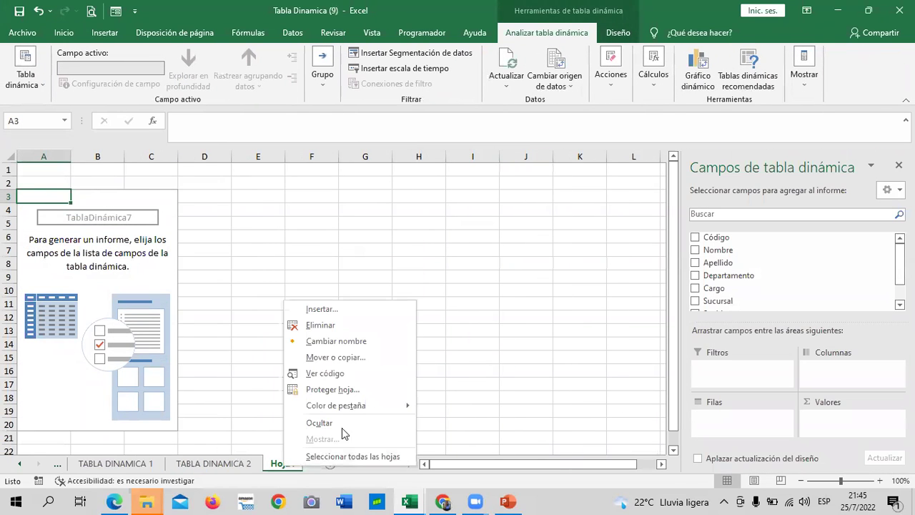
pyautogui.click(369, 346)
pyautogui.write('tabla')
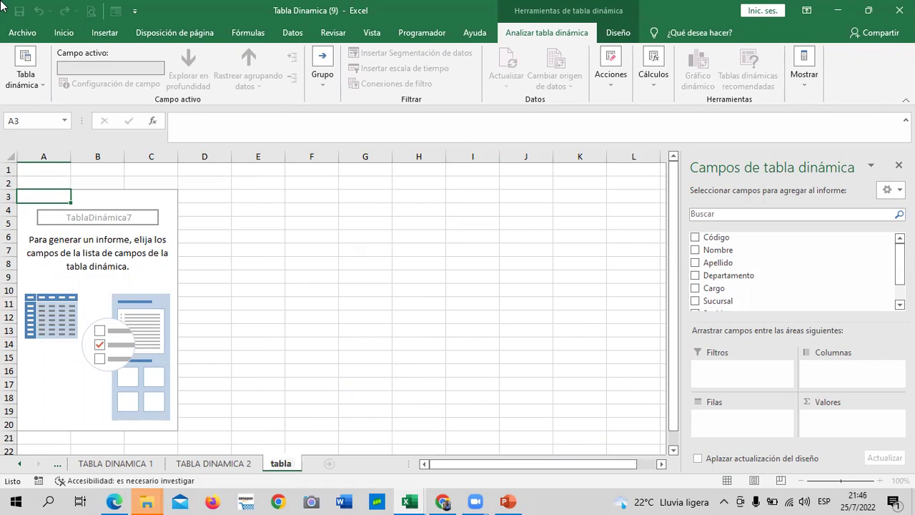
pyautogui.press('capslock')
pyautogui.press('BackSpace')
pyautogui.press('BackSpace')
pyautogui.press('BackSpace')
pyautogui.press('BackSpace')
pyautogui.press('BackSpace')
pyautogui.press('BackSpace')
pyautogui.write('TABLA DINAMICA 4')
pyautogui.press('Return')
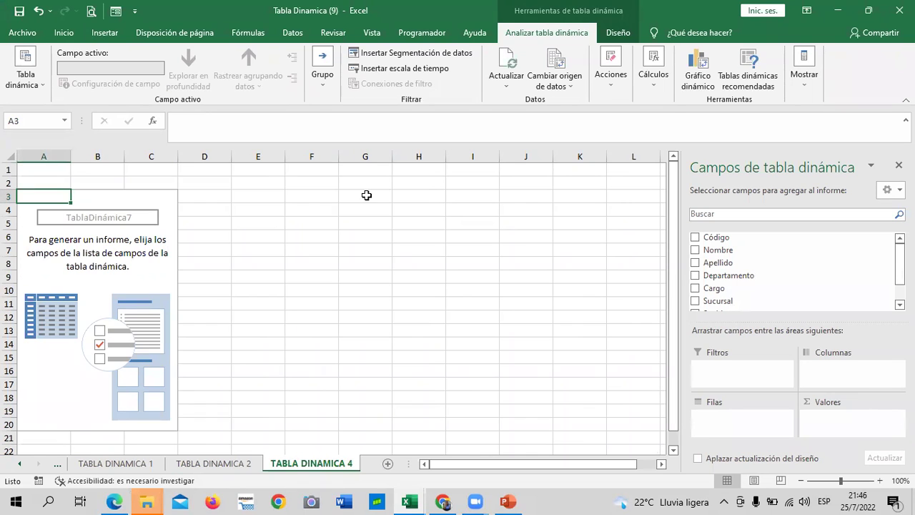
# - Add Sueldo to the pivot's values as Suma de Sueldo
pyautogui.click(365, 247)
pyautogui.click(128, 209)
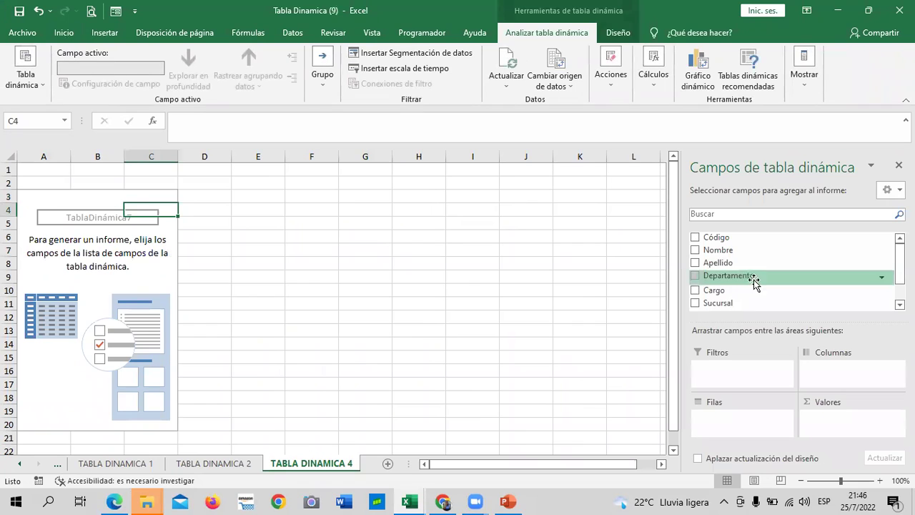
pyautogui.scroll(-2, 794, 271)
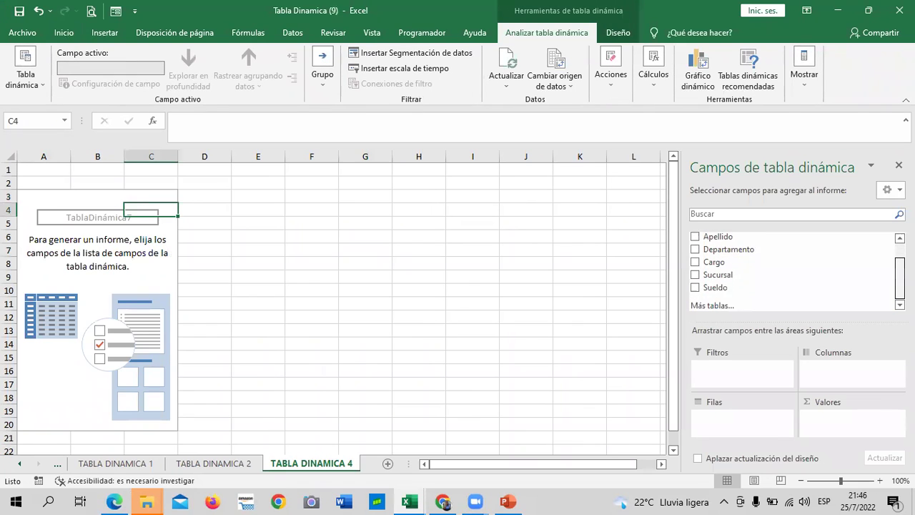
pyautogui.click(695, 286)
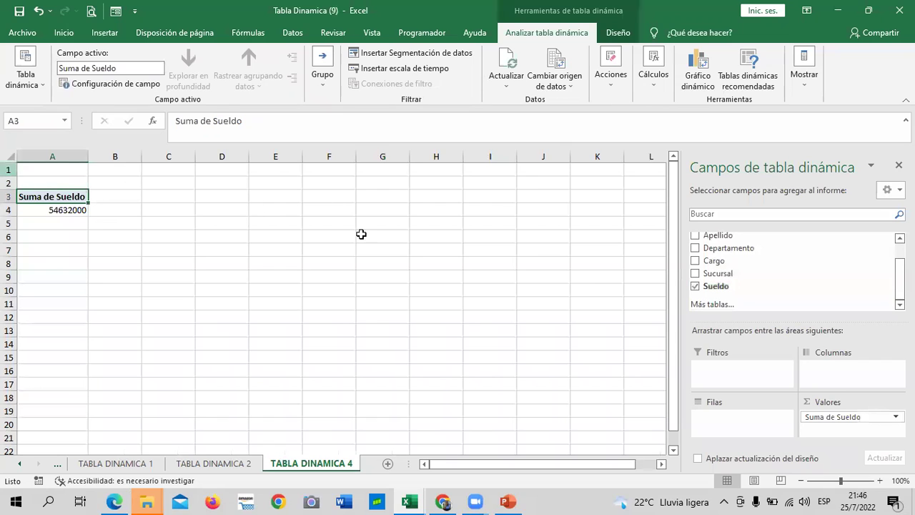
# - Change the salary field to Máx. de Sueldo shown in Contabilidad format
pyautogui.click(880, 420)
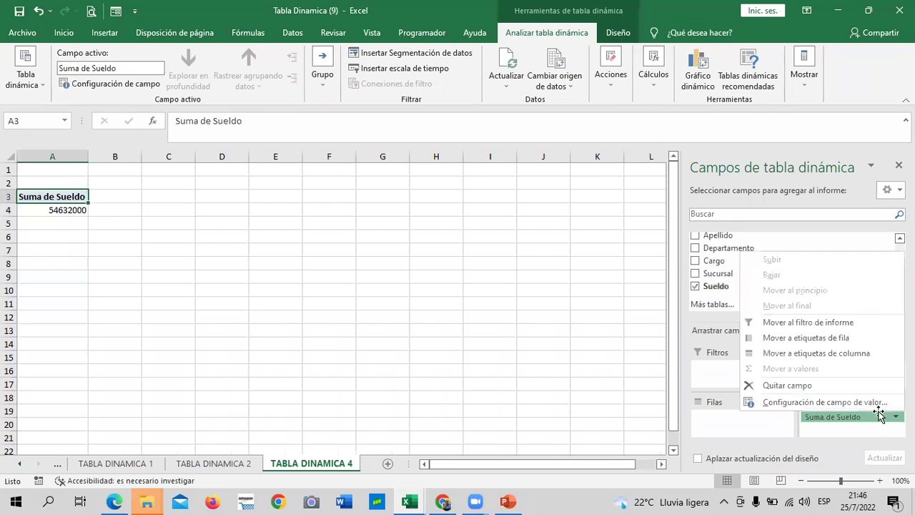
pyautogui.click(875, 402)
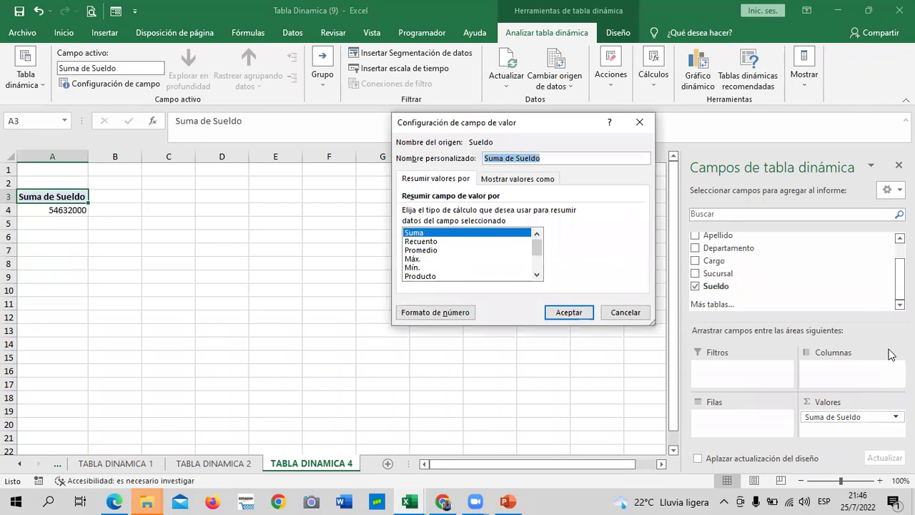
pyautogui.click(410, 258)
pyautogui.click(446, 313)
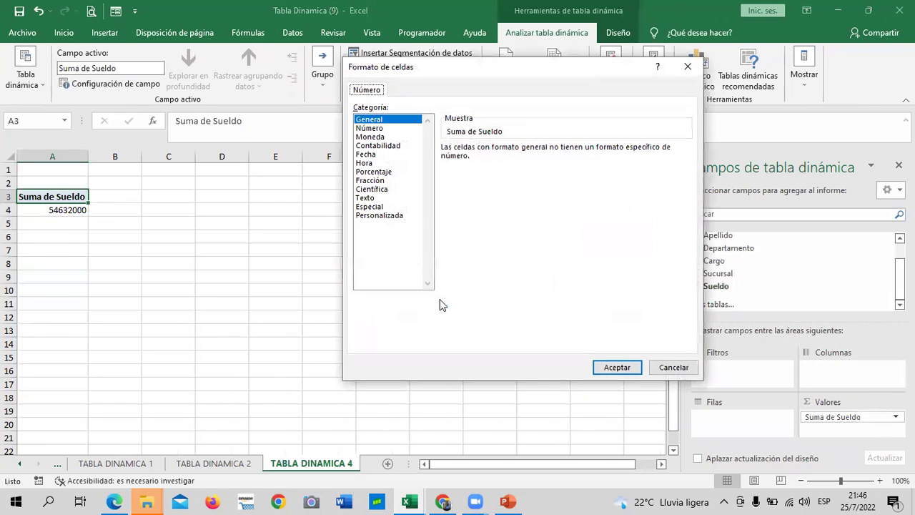
pyautogui.click(382, 147)
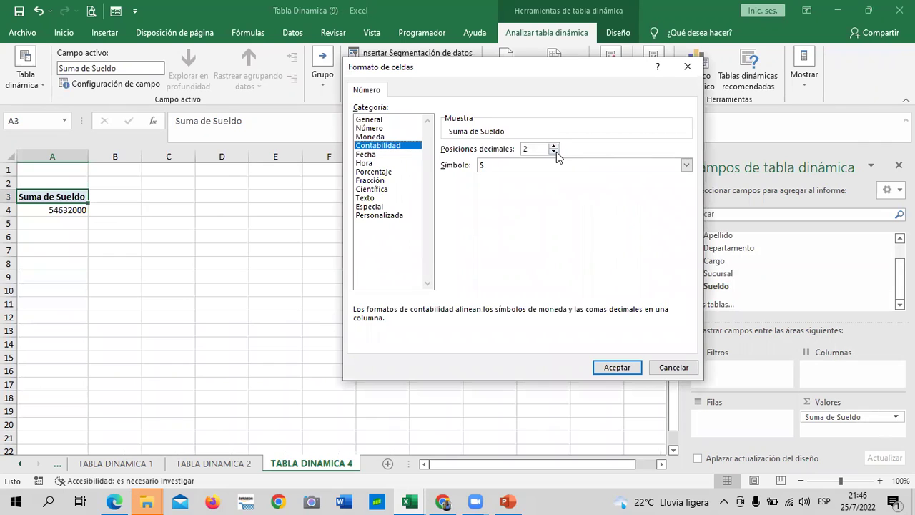
pyautogui.click(617, 367)
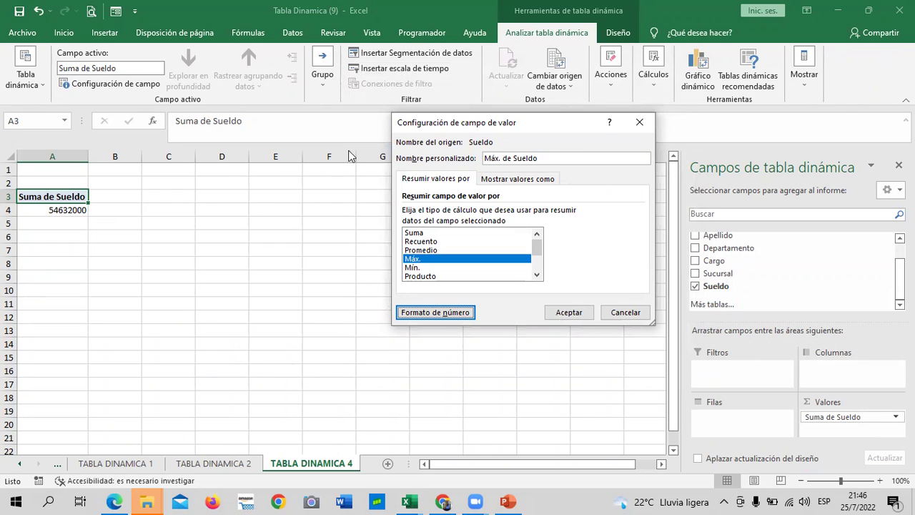
pyautogui.click(568, 312)
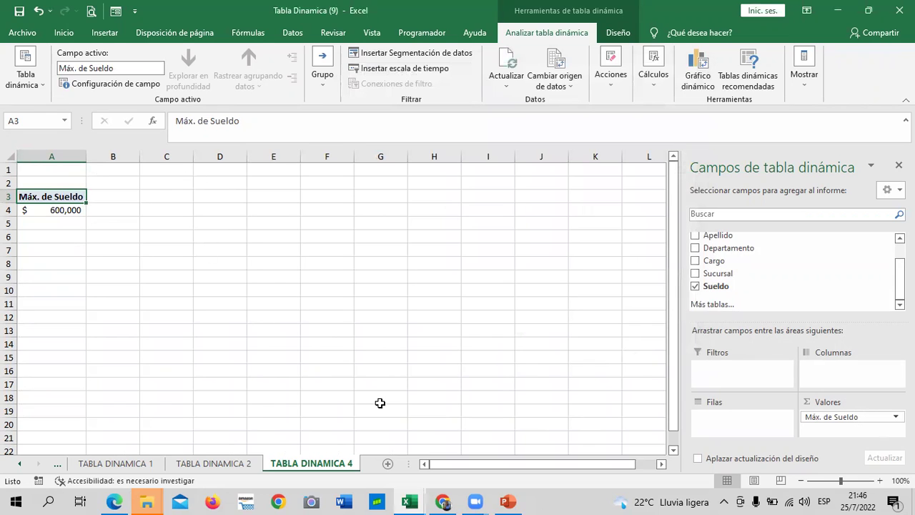
# - Browse the Actividad 1, Actividad 2 and earlier TABLA DINAMICA sheets, ending on TABLA DINAMICA 4
pyautogui.click(15, 465)
pyautogui.click(15, 465)
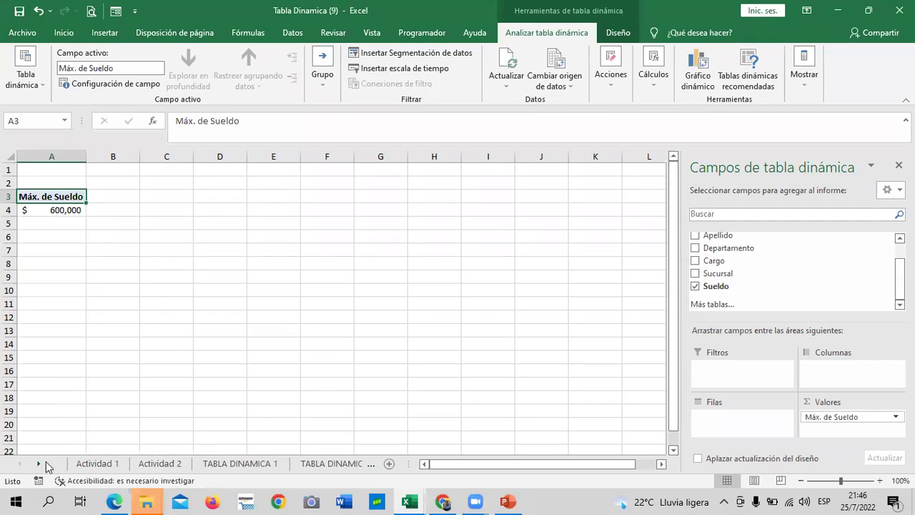
pyautogui.click(93, 463)
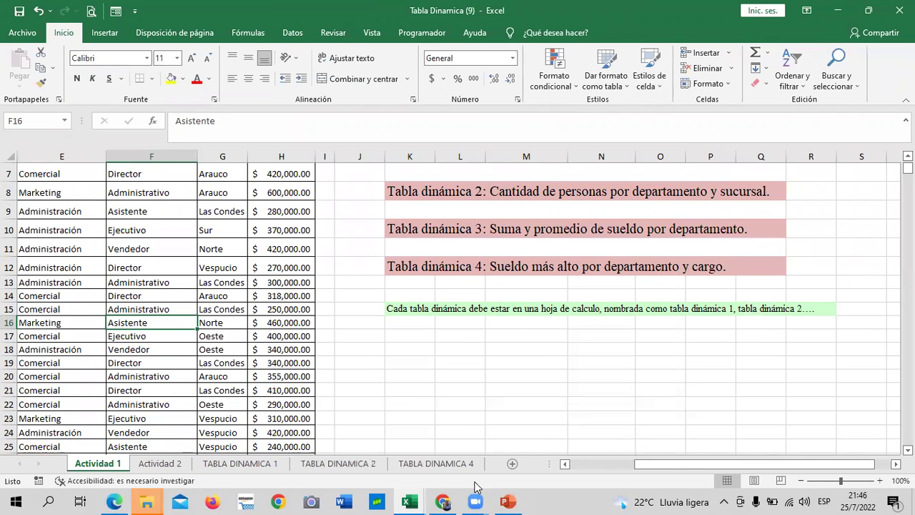
pyautogui.click(160, 463)
pyautogui.click(240, 463)
pyautogui.click(337, 463)
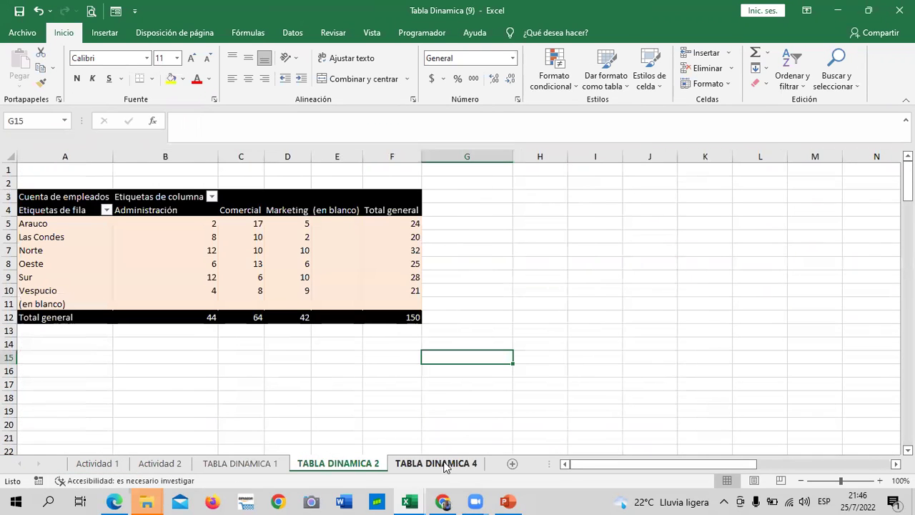
pyautogui.click(440, 463)
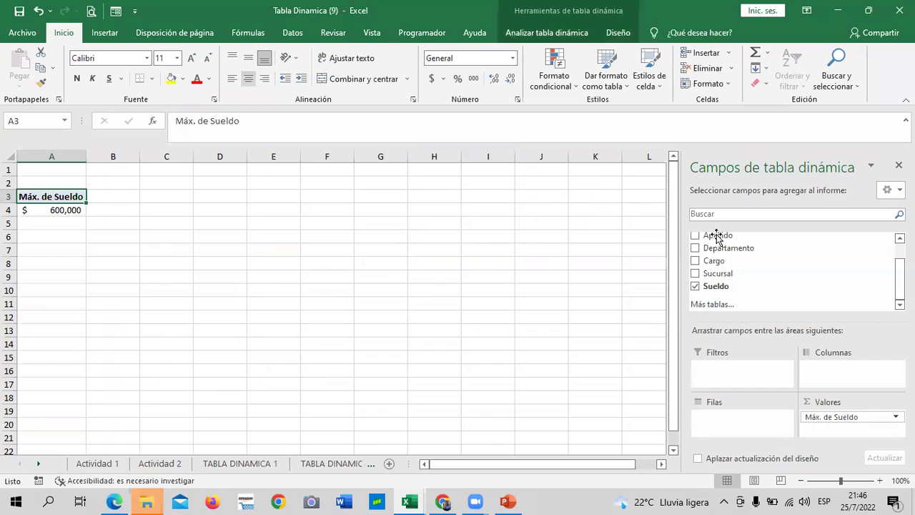
# - Add Departamento rows with Cargo nested beneath, cross-checking the Actividad 1 source data
pyautogui.click(695, 250)
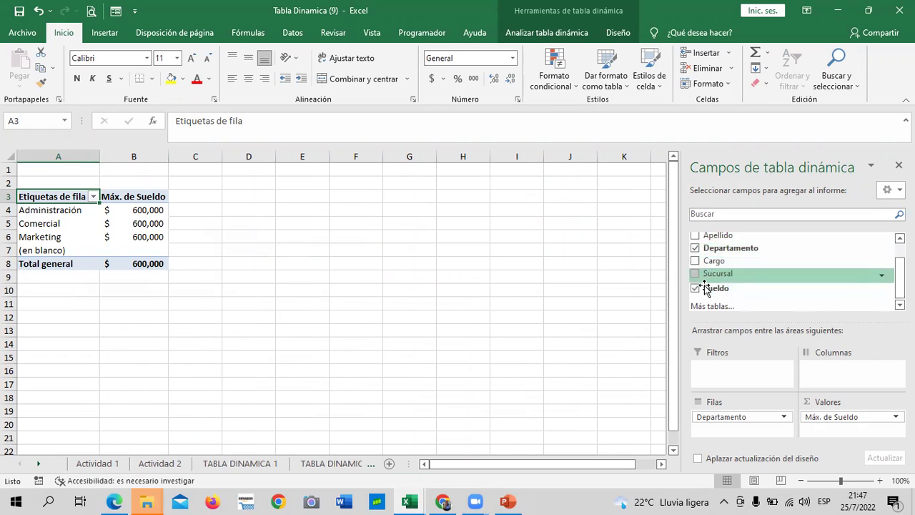
pyautogui.click(696, 261)
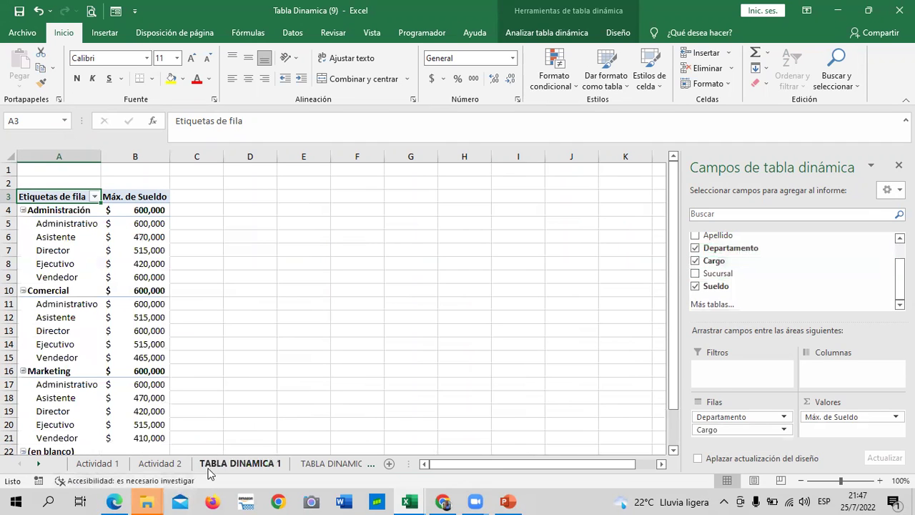
pyautogui.click(98, 463)
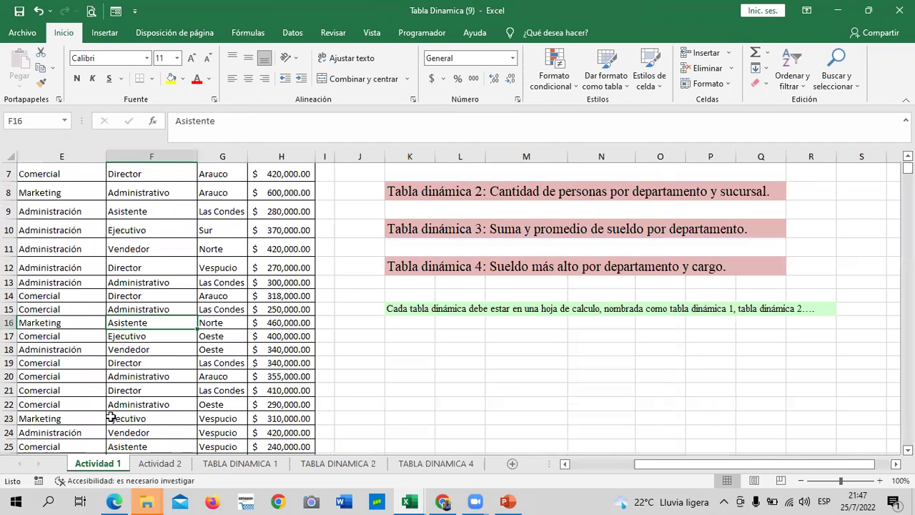
pyautogui.click(468, 466)
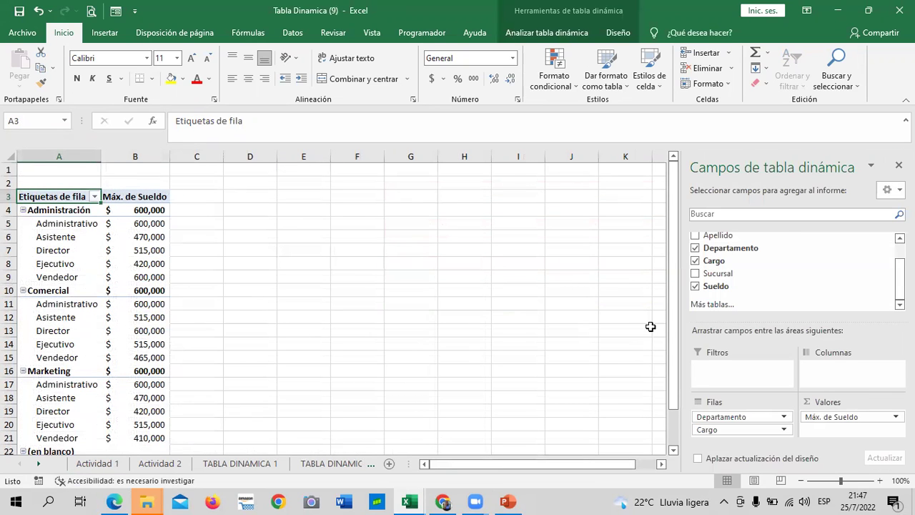
# - Move Cargo to the pivot columns, check values like Marketing Director $420,000, and hide the field list
pyautogui.moveTo(739, 429); pyautogui.dragTo(826, 381)
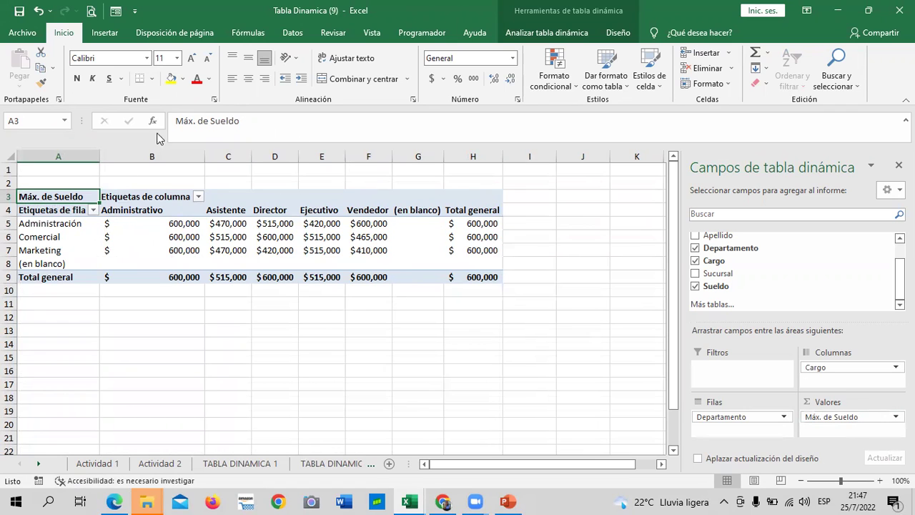
pyautogui.click(601, 246)
pyautogui.click(380, 222)
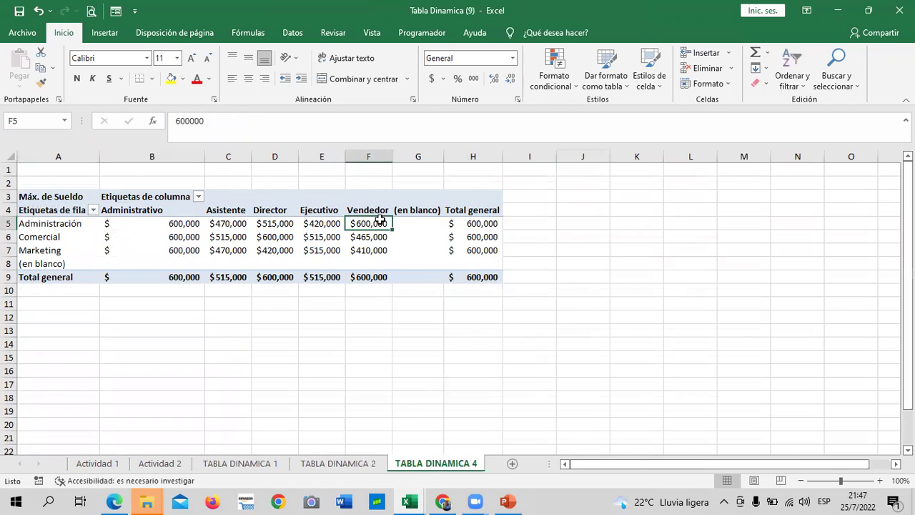
pyautogui.click(637, 275)
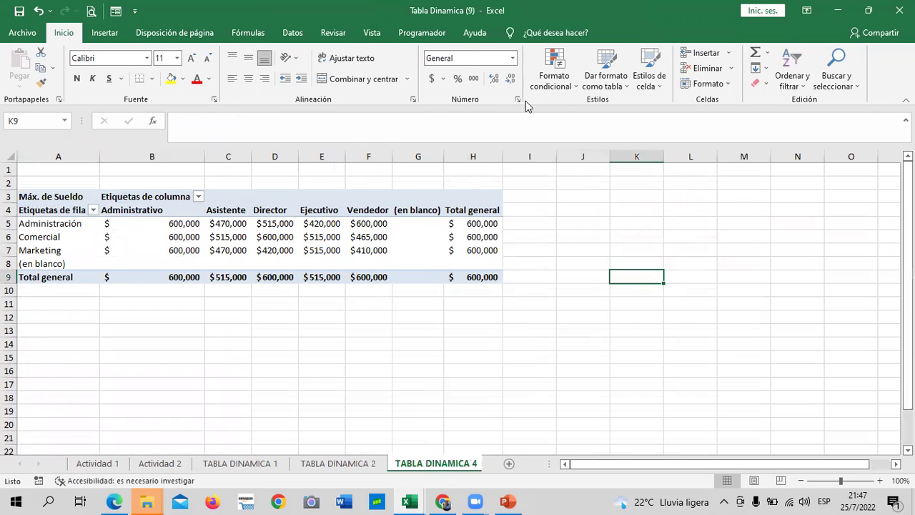
pyautogui.click(277, 252)
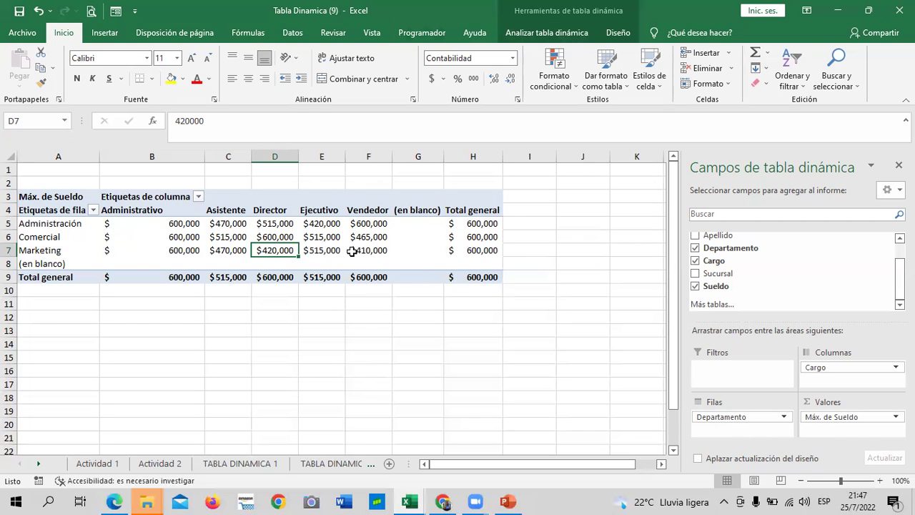
pyautogui.moveTo(351, 251)
pyautogui.click(898, 165)
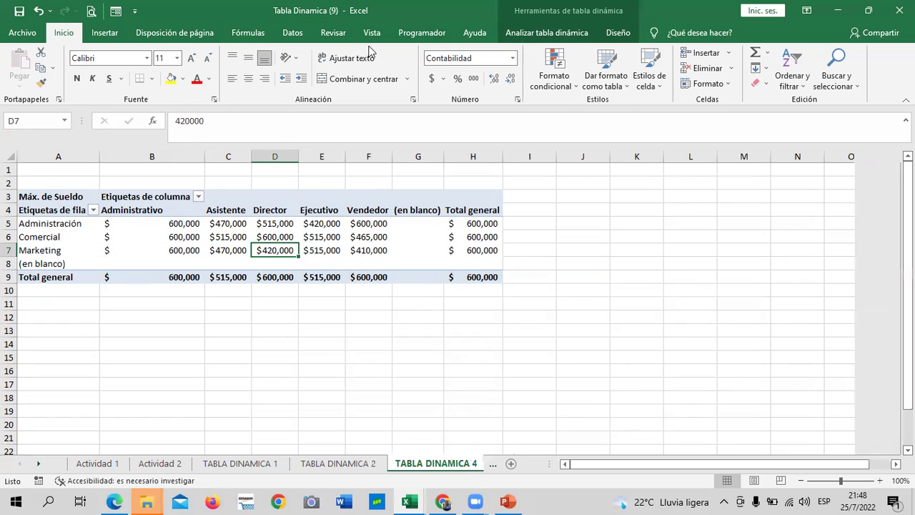
pyautogui.click(330, 208)
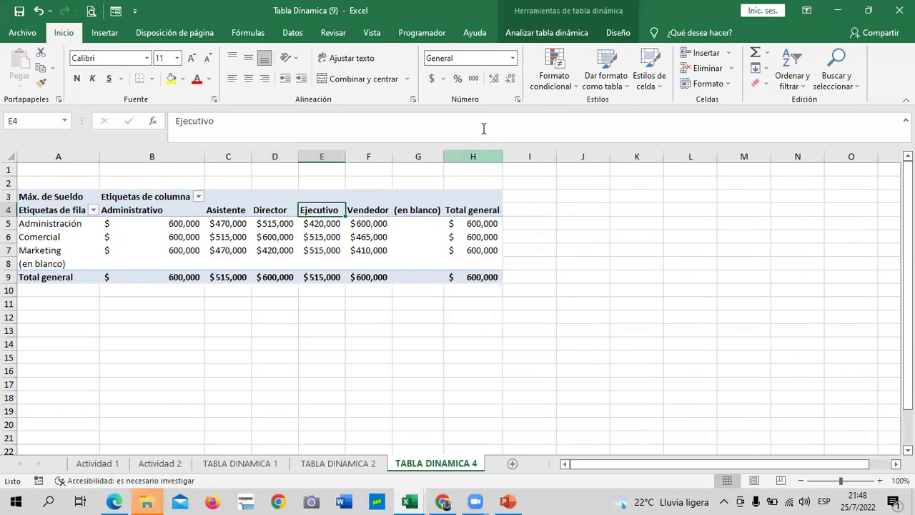
# - Insert slicers for Sueldo, Sucursal, Cargo and Departamento on the pivot
pyautogui.click(570, 32)
pyautogui.click(399, 54)
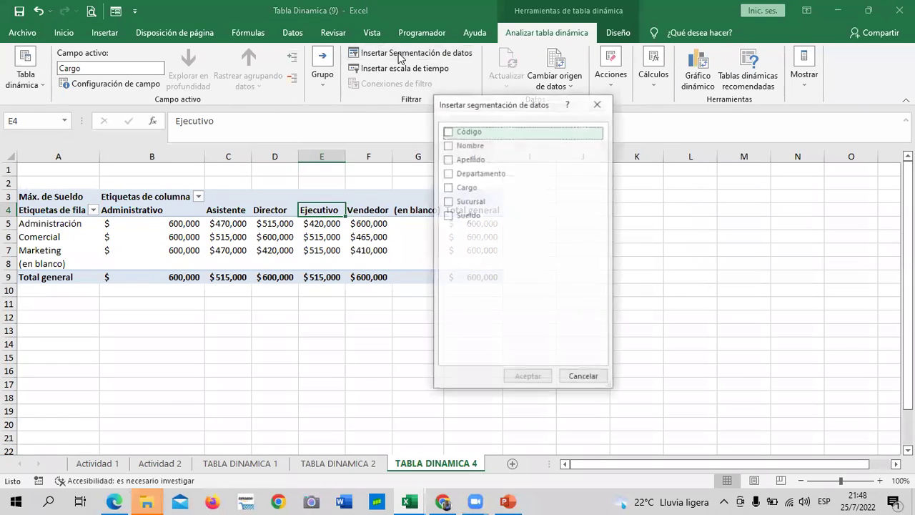
pyautogui.moveTo(513, 109); pyautogui.dragTo(630, 107)
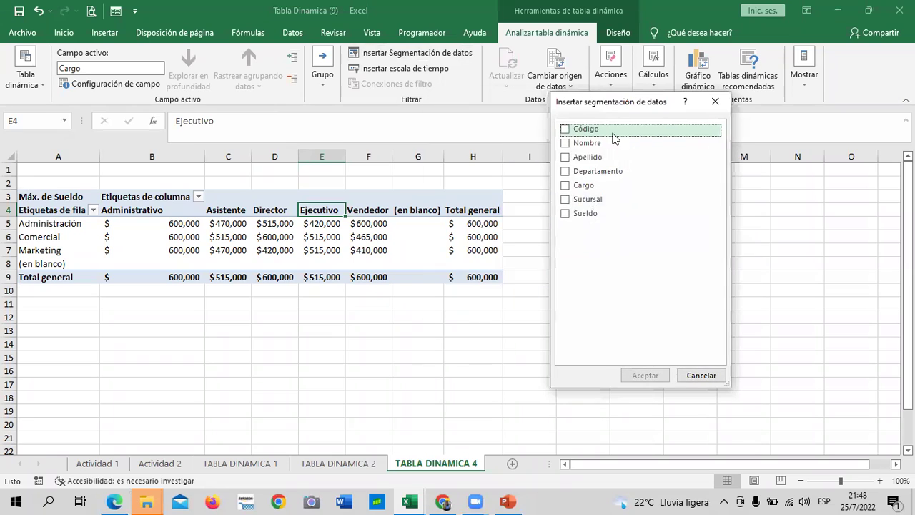
pyautogui.click(564, 215)
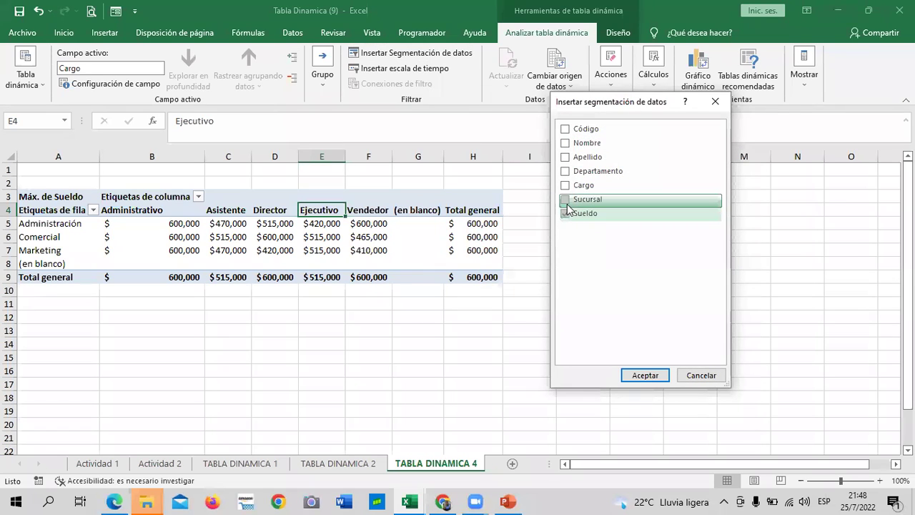
pyautogui.click(565, 201)
pyautogui.click(565, 185)
pyautogui.click(566, 172)
pyautogui.click(643, 376)
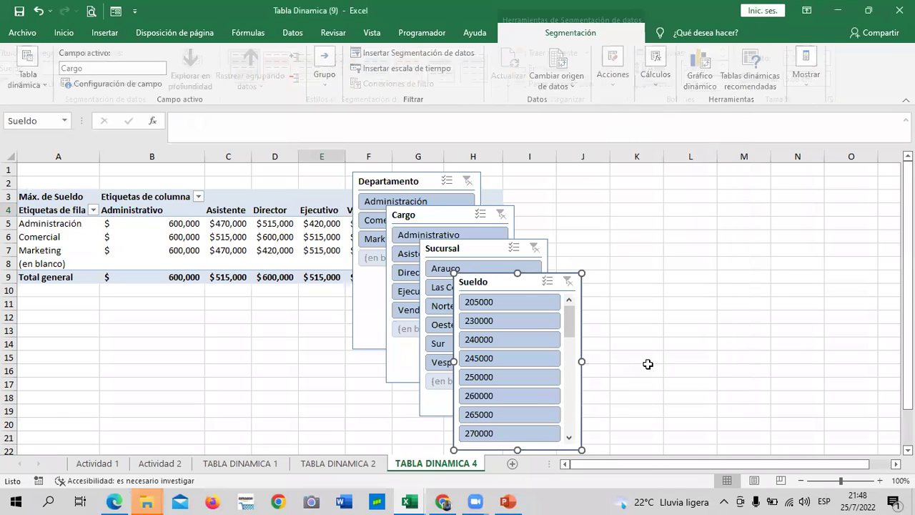
# - Arrange Sueldo, Sucursal and Cargo slicers in a row, with Departamento below at rows 13–22
pyautogui.moveTo(511, 285); pyautogui.dragTo(827, 168)
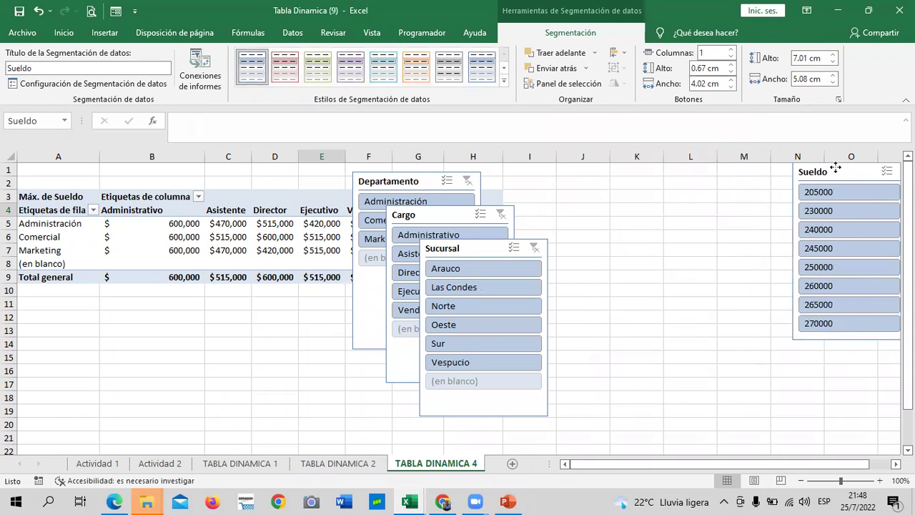
pyautogui.moveTo(537, 245); pyautogui.dragTo(685, 174)
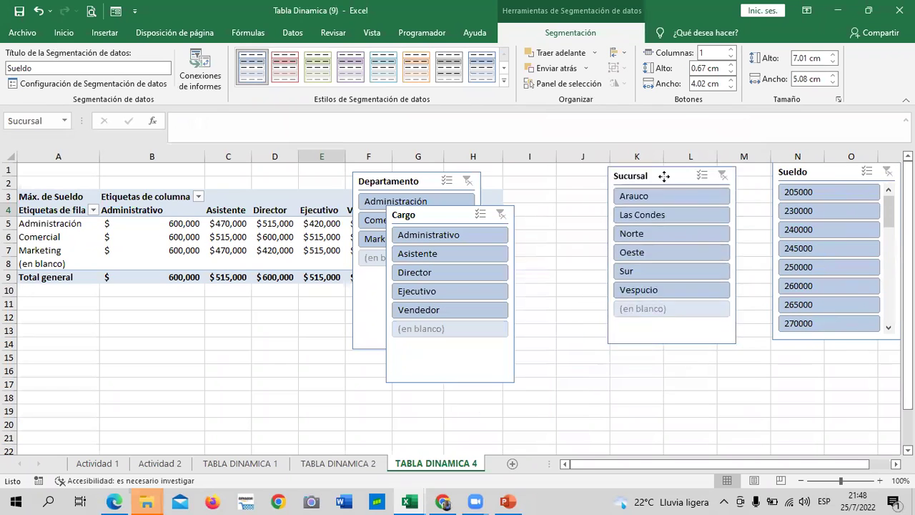
pyautogui.moveTo(436, 214); pyautogui.dragTo(558, 171)
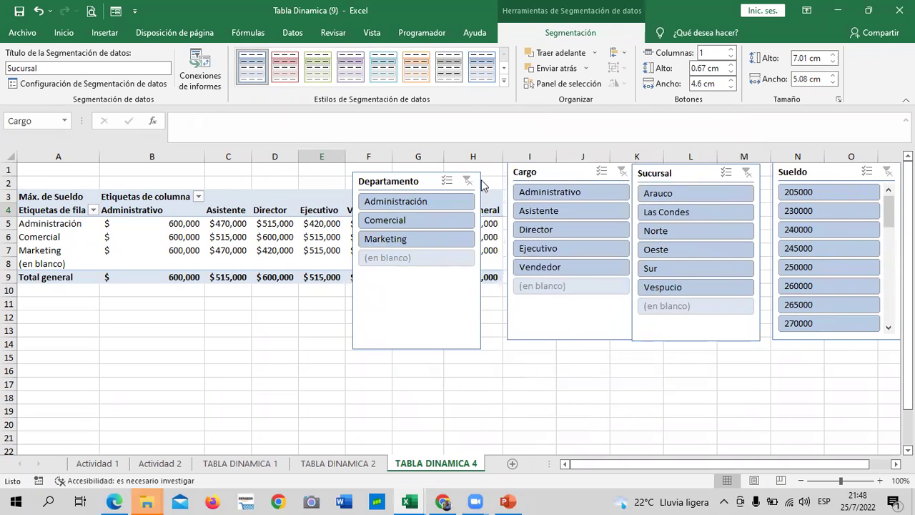
pyautogui.moveTo(412, 187); pyautogui.dragTo(455, 348)
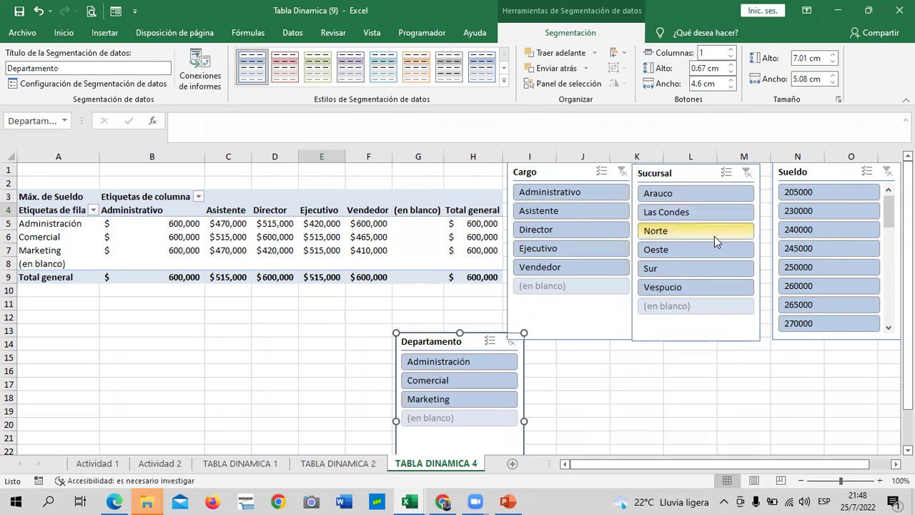
# - Filter by Administrativo, Administración and salary 600000, then clear the Departamento, Cargo and Sueldo slicers
pyautogui.click(591, 196)
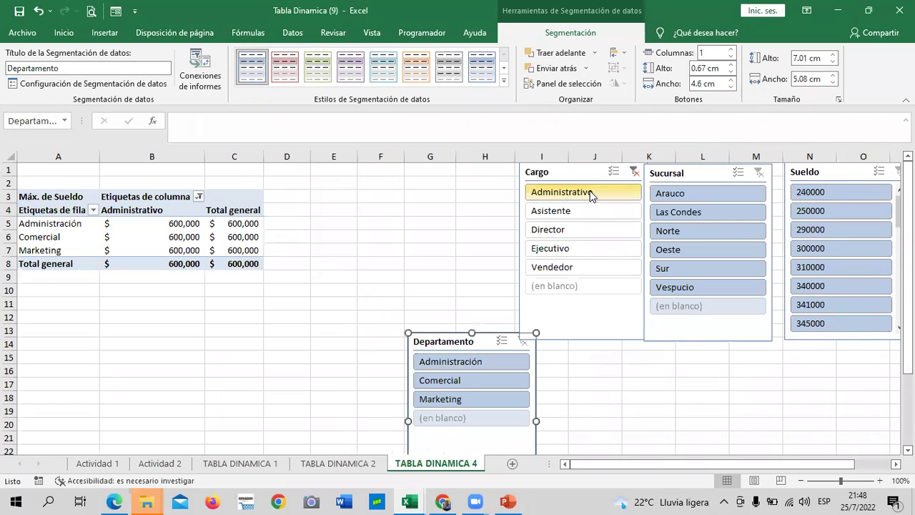
pyautogui.click(496, 366)
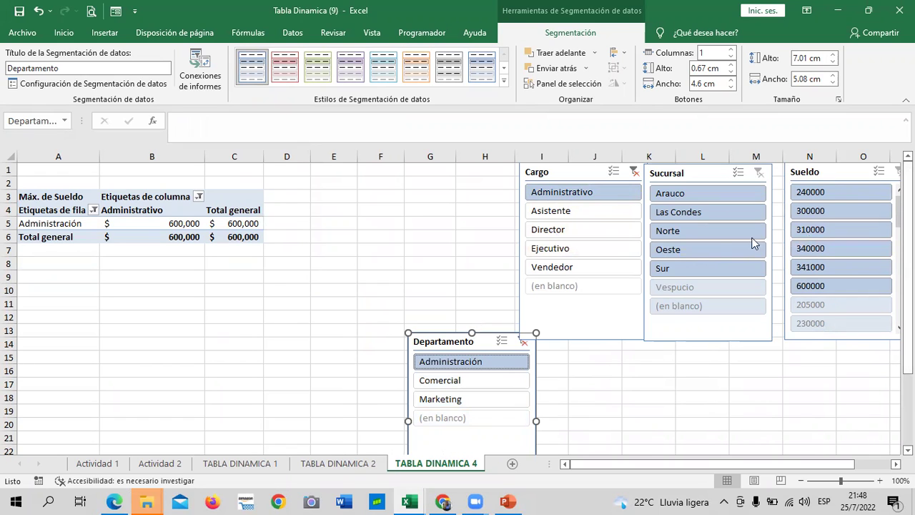
pyautogui.click(838, 288)
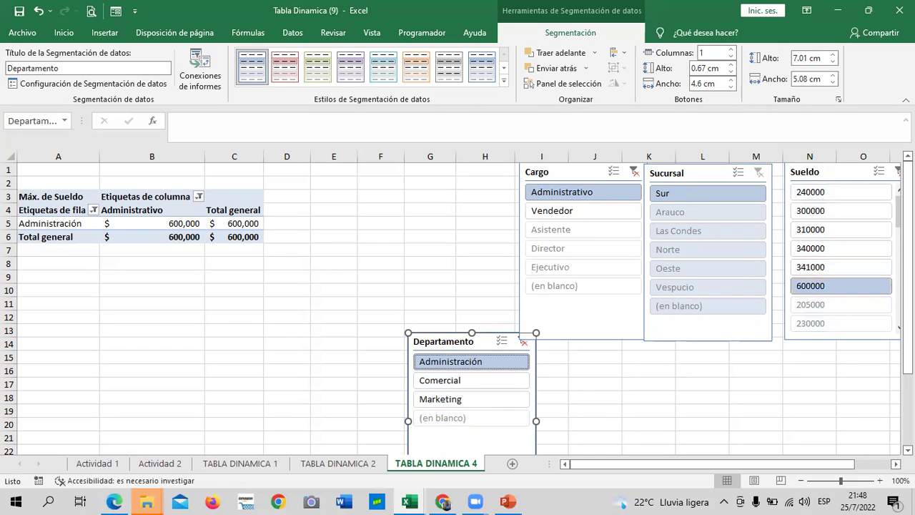
pyautogui.click(522, 345)
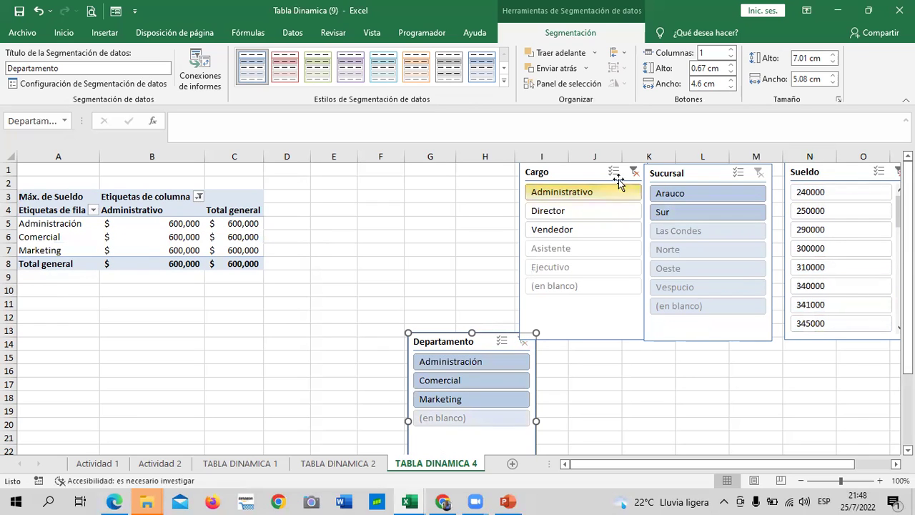
pyautogui.click(635, 171)
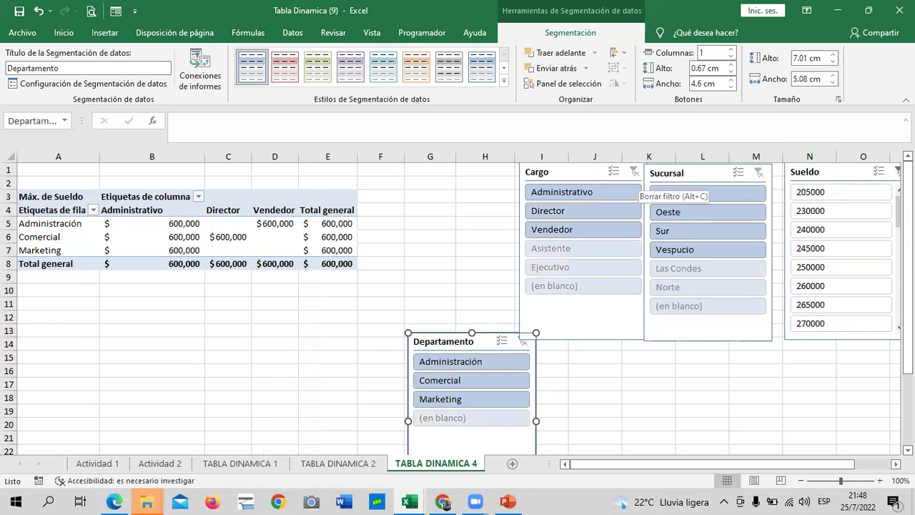
pyautogui.moveTo(868, 173); pyautogui.dragTo(854, 171)
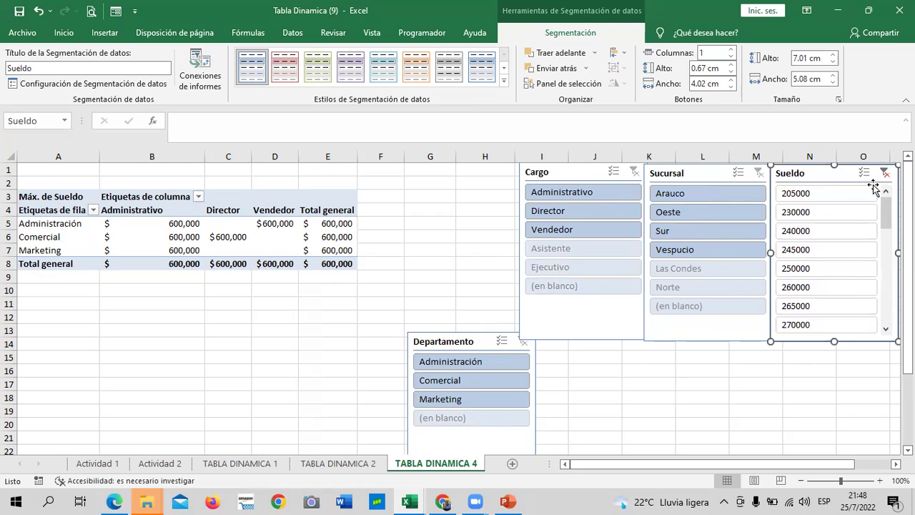
pyautogui.click(885, 177)
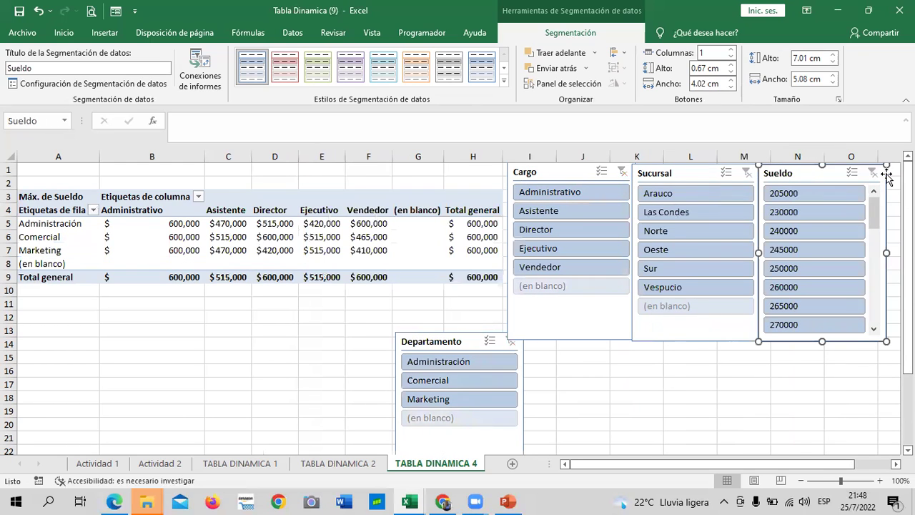
pyautogui.moveTo(874, 214); pyautogui.dragTo(877, 277)
pyautogui.moveTo(877, 329); pyautogui.dragTo(878, 222)
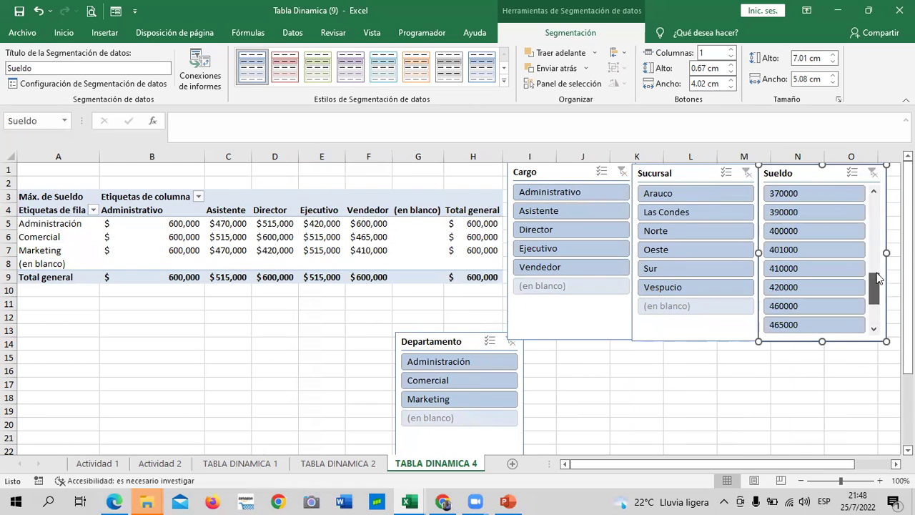
# - Try the Sueldo slicer values 260000, 390000 and 515000, clearing the filter after each
pyautogui.click(784, 213)
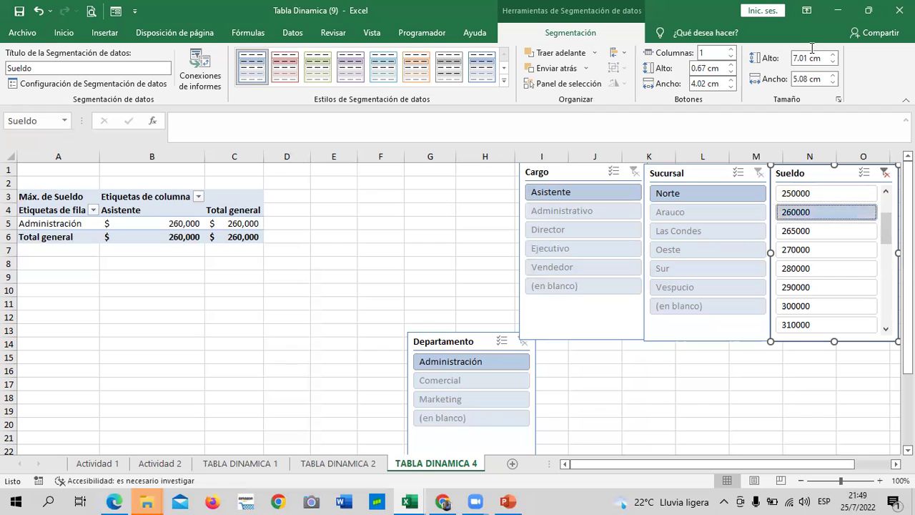
pyautogui.click(884, 174)
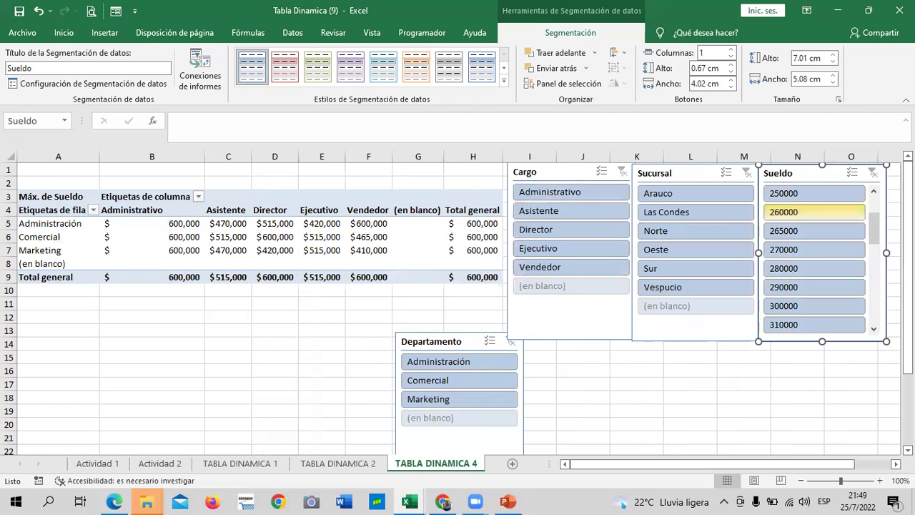
pyautogui.scroll(2, 873, 191)
pyautogui.moveTo(874, 203); pyautogui.dragTo(874, 265)
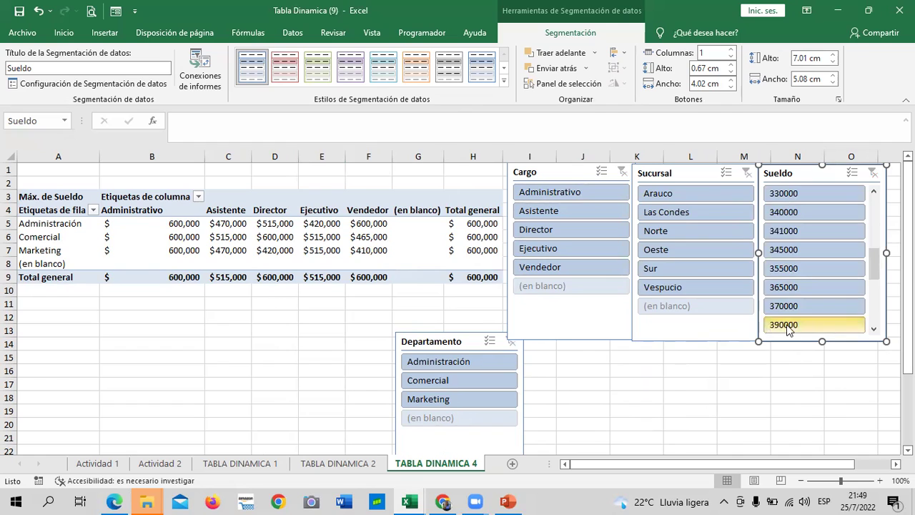
pyautogui.click(780, 326)
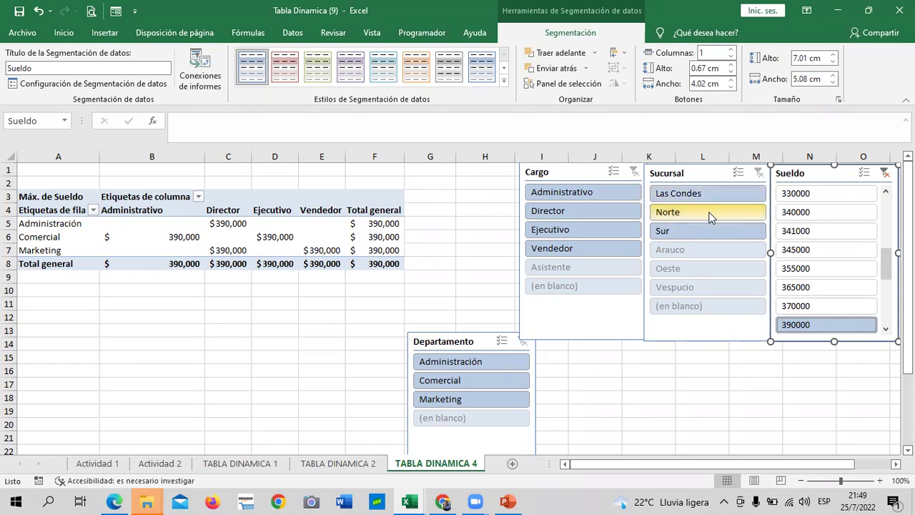
pyautogui.click(884, 172)
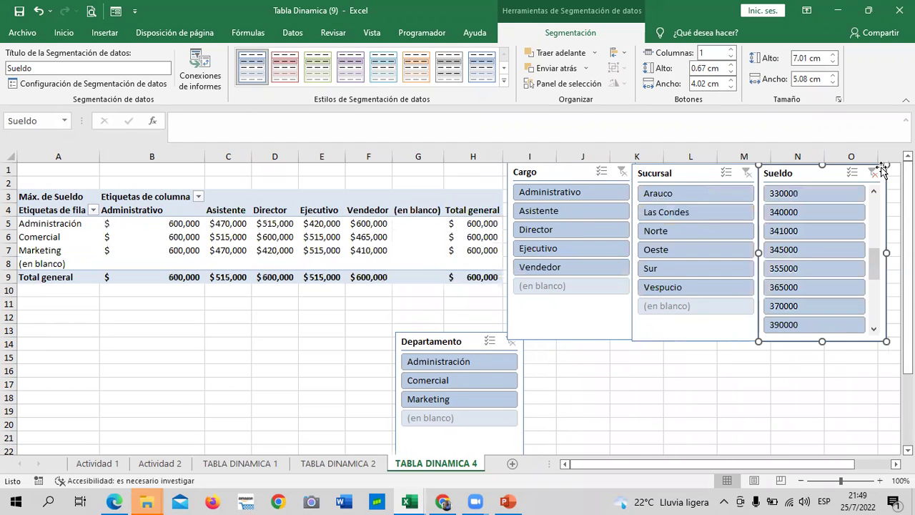
pyautogui.scroll(-3, 864, 310)
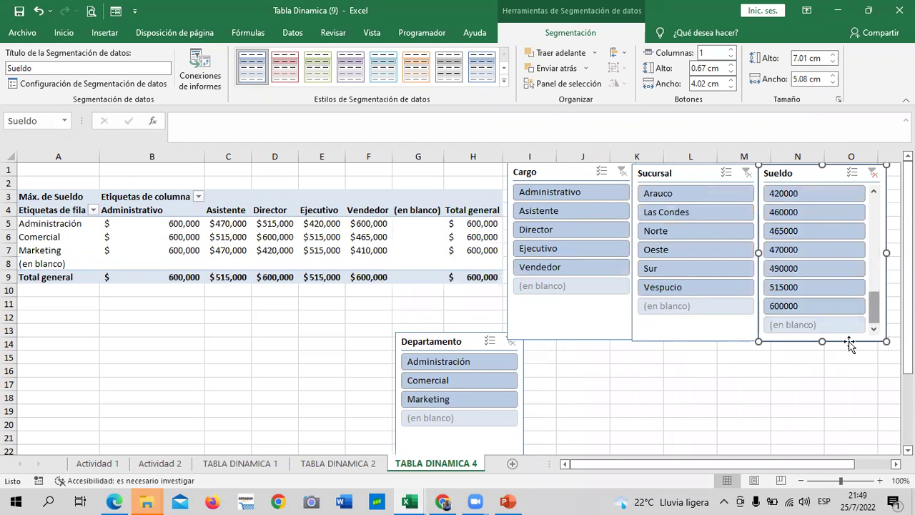
pyautogui.click(809, 288)
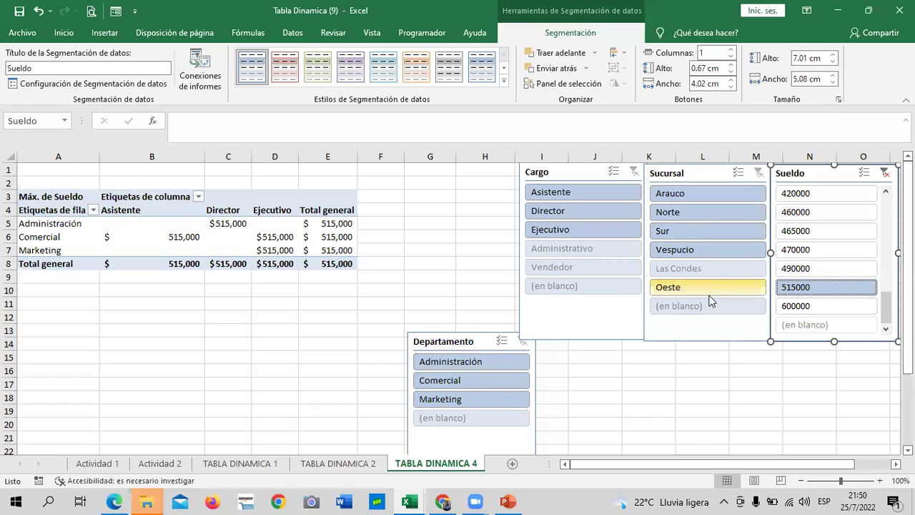
pyautogui.click(885, 174)
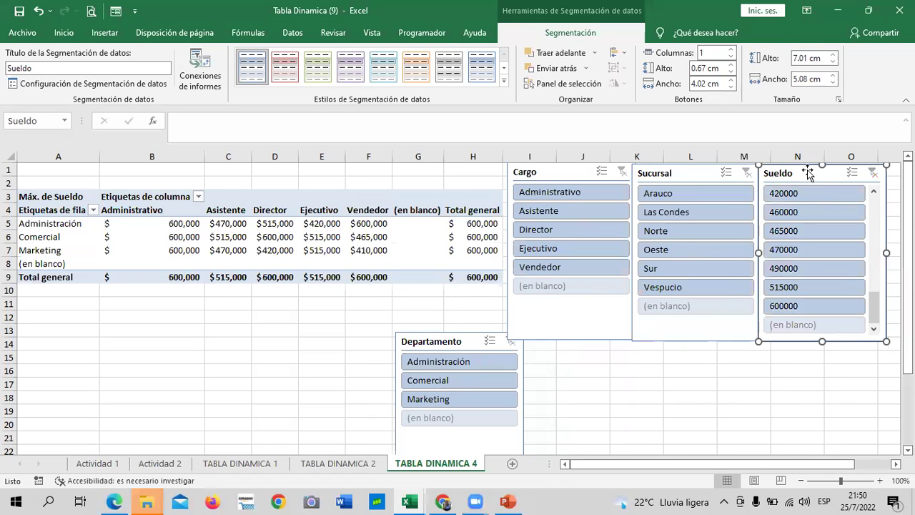
# - Delete the Sueldo, Sucursal, Cargo and Departamento slicers one after another
pyautogui.press('Delete')
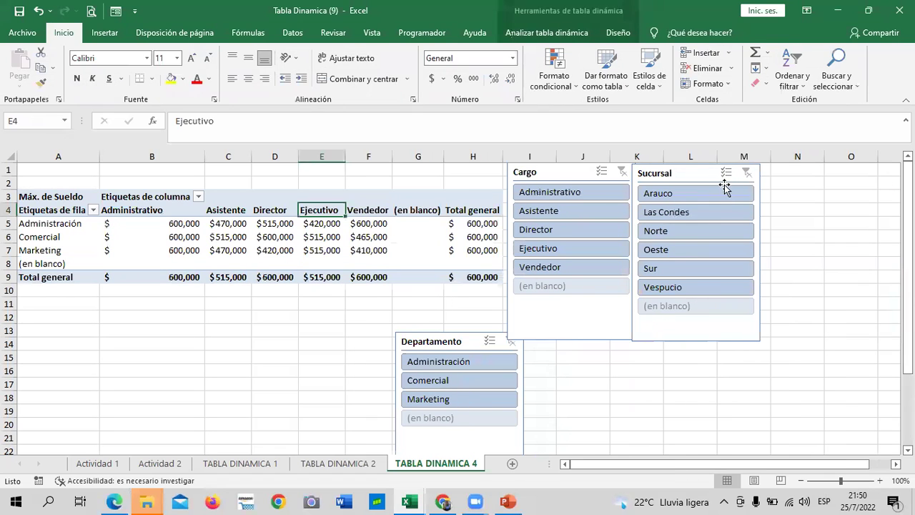
pyautogui.click(692, 171)
pyautogui.press('Delete')
pyautogui.click(562, 170)
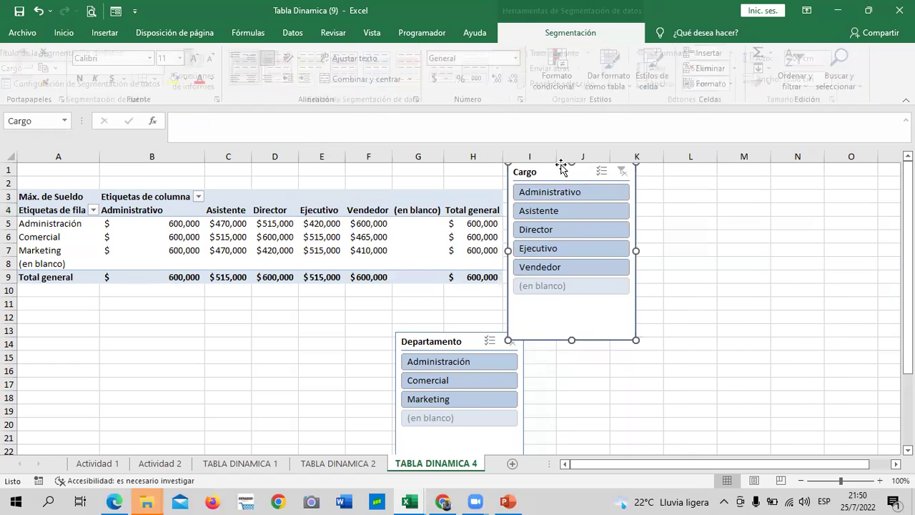
pyautogui.press('Delete')
pyautogui.click(460, 340)
pyautogui.press('Delete')
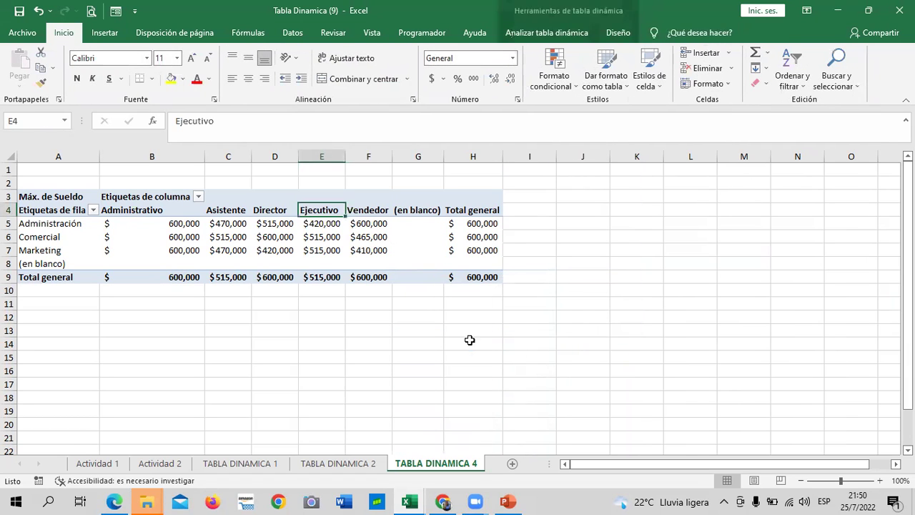
pyautogui.click(637, 302)
pyautogui.click(293, 196)
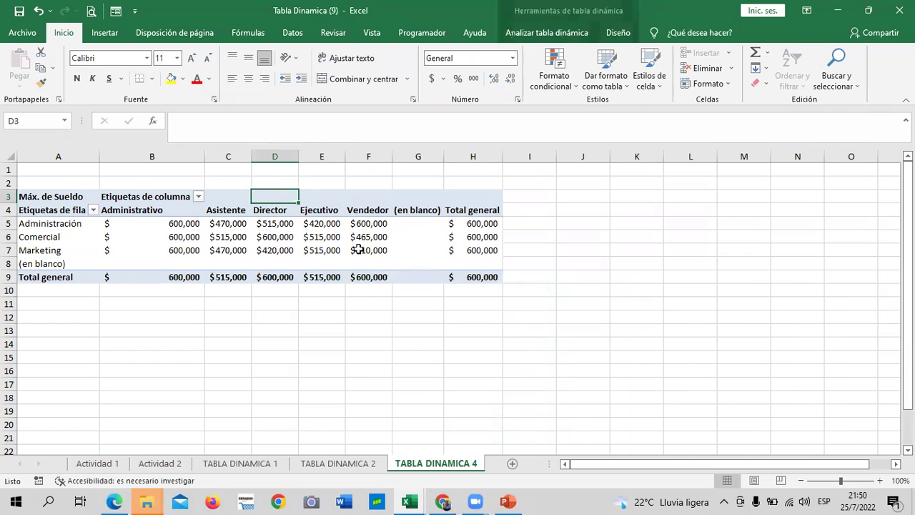
pyautogui.moveTo(358, 249)
pyautogui.click(410, 337)
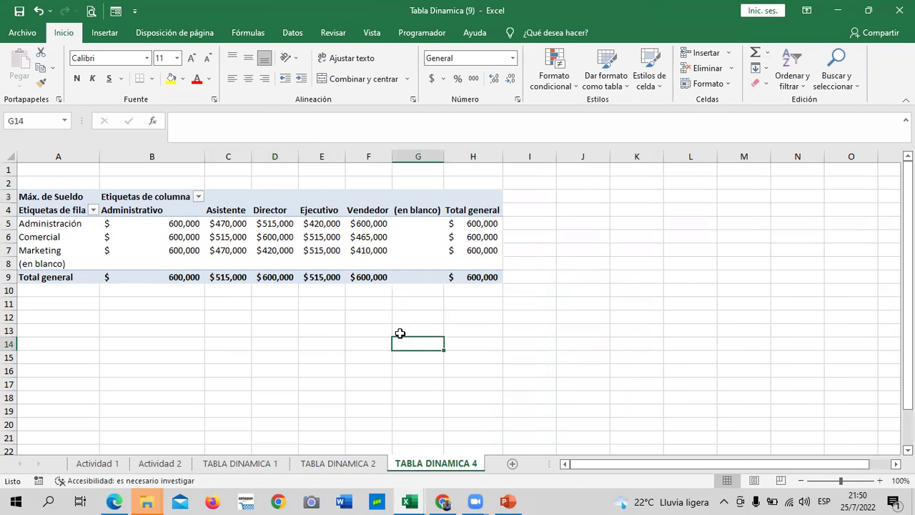
pyautogui.click(150, 464)
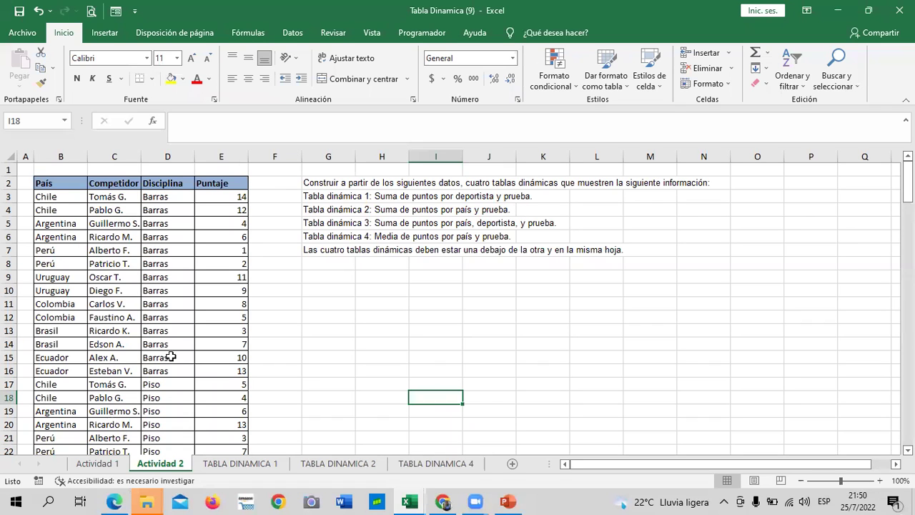
pyautogui.click(426, 329)
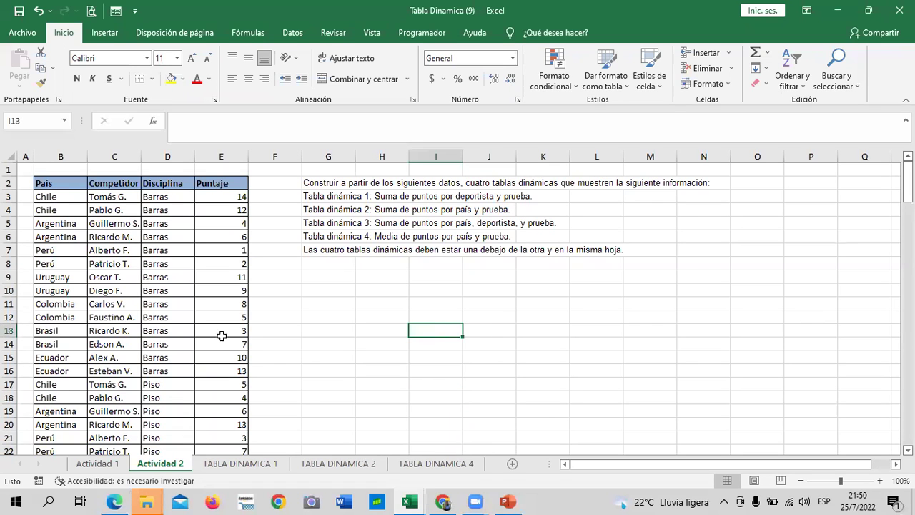
pyautogui.scroll(-4, 235, 333)
pyautogui.scroll(-5, 286, 343)
pyautogui.scroll(7, 378, 362)
pyautogui.scroll(2, 377, 363)
pyautogui.click(233, 465)
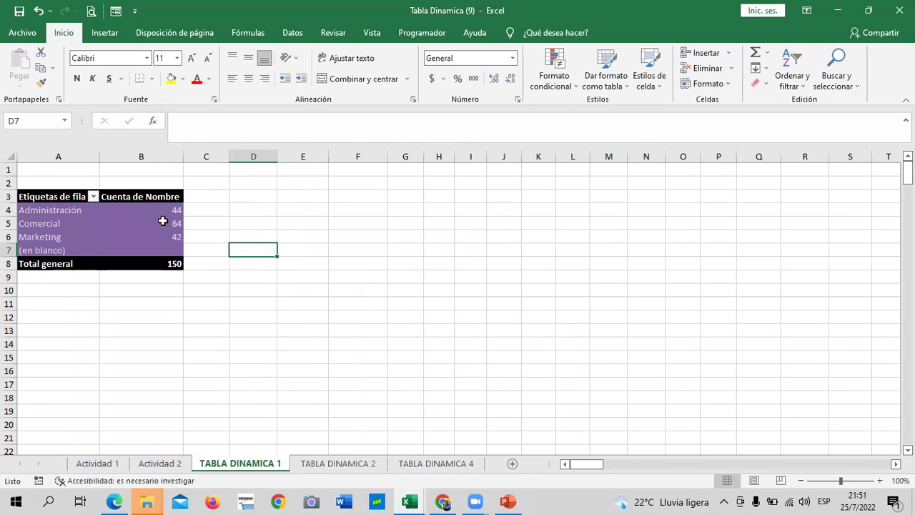
pyautogui.click(370, 289)
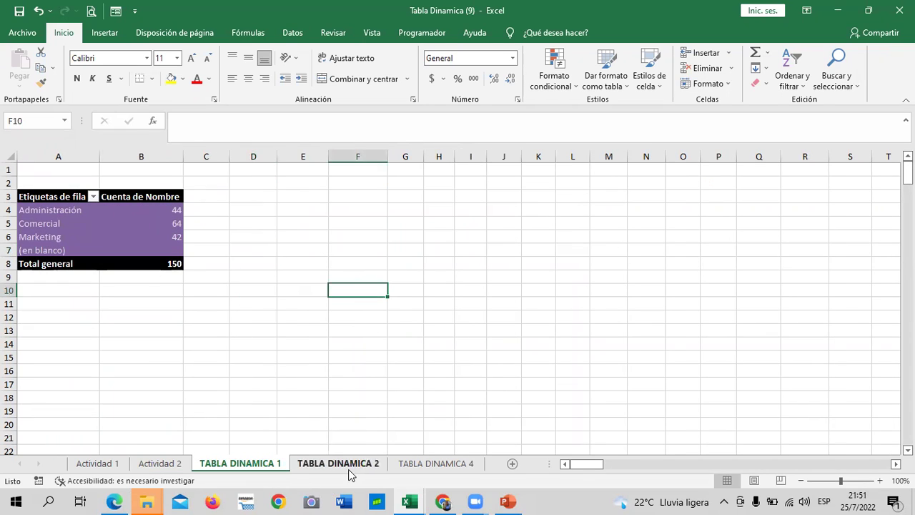
pyautogui.click(358, 464)
pyautogui.click(458, 462)
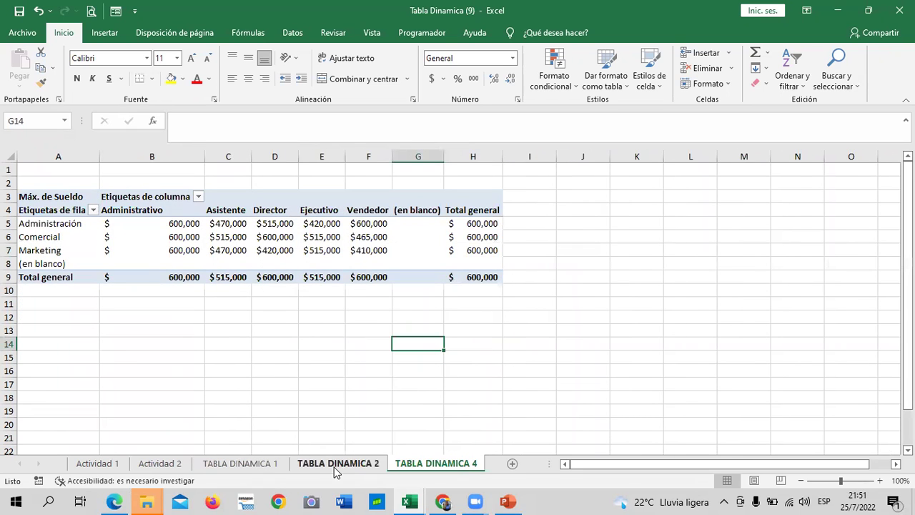
pyautogui.click(334, 464)
pyautogui.click(241, 464)
pyautogui.click(162, 463)
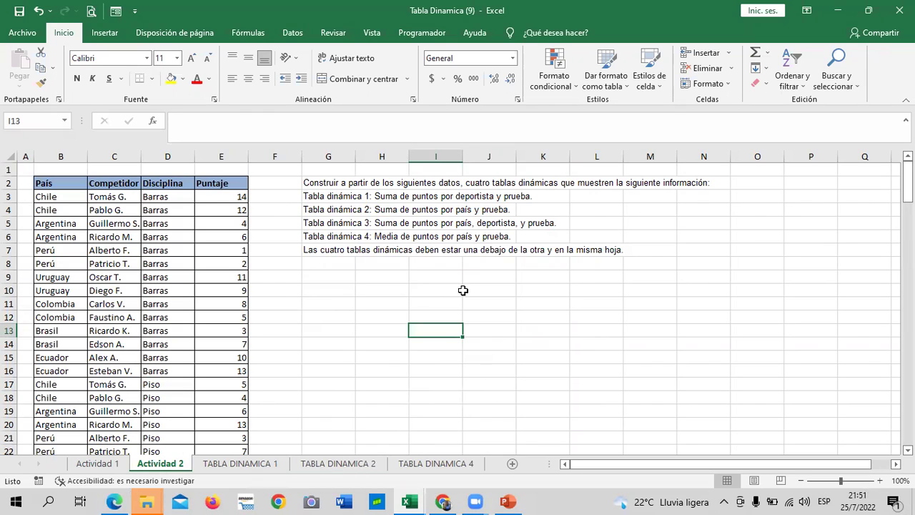
pyautogui.click(520, 359)
pyautogui.scroll(-6, 484, 280)
pyautogui.scroll(-7, 484, 280)
pyautogui.scroll(-12, 480, 279)
pyautogui.scroll(-5, 479, 278)
pyautogui.scroll(-12, 478, 271)
pyautogui.scroll(-5, 479, 271)
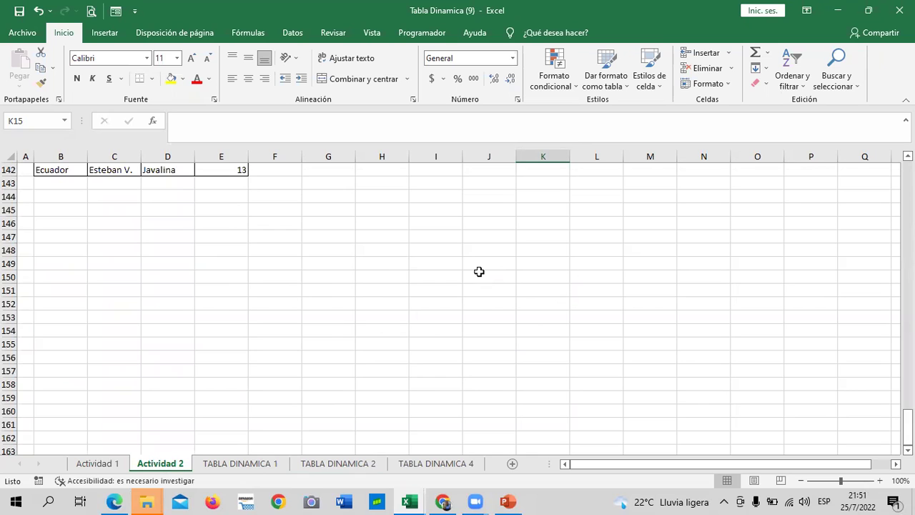
pyautogui.scroll(4, 388, 333)
pyautogui.scroll(11, 384, 318)
pyautogui.scroll(6, 381, 305)
pyautogui.scroll(6, 379, 304)
pyautogui.scroll(18, 380, 287)
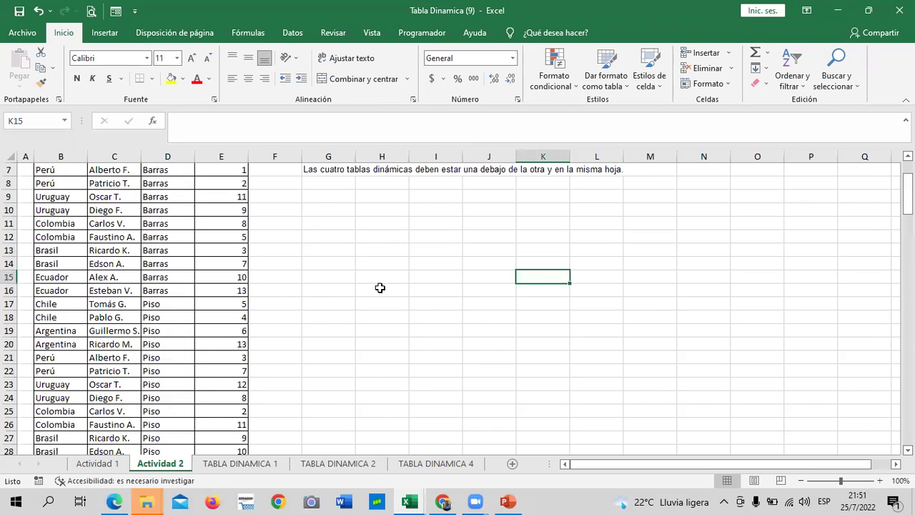
pyautogui.scroll(2, 380, 288)
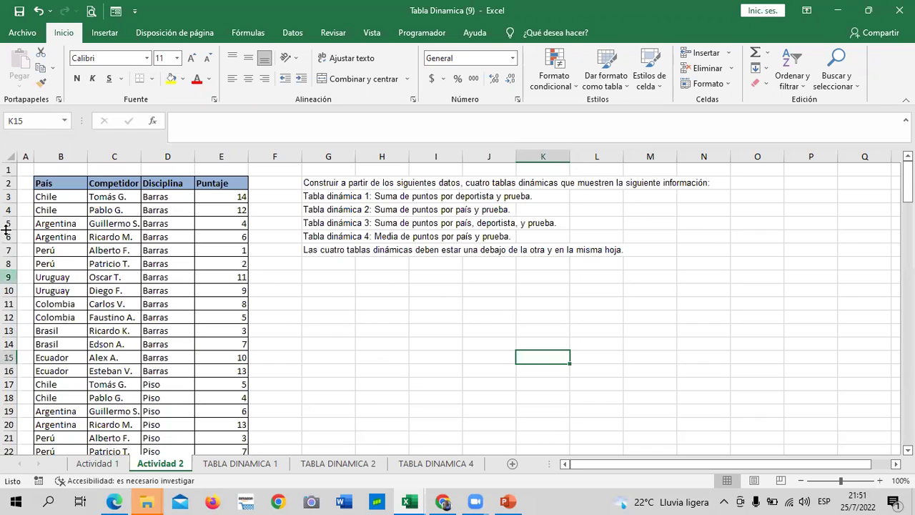
pyautogui.click(349, 308)
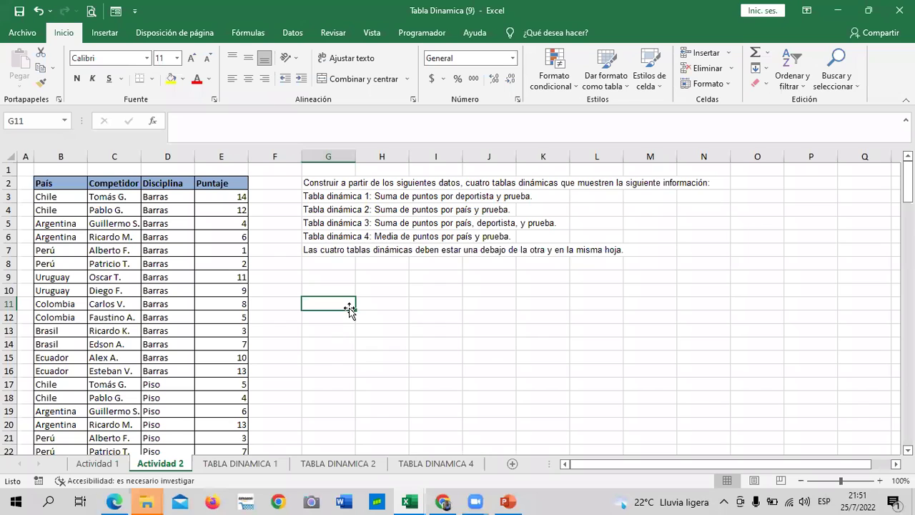
pyautogui.click(386, 240)
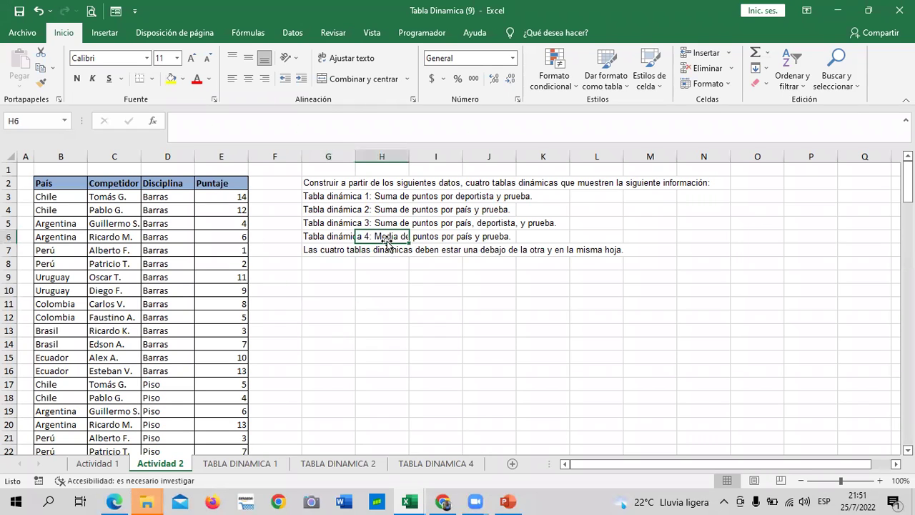
pyautogui.click(450, 239)
pyautogui.click(492, 236)
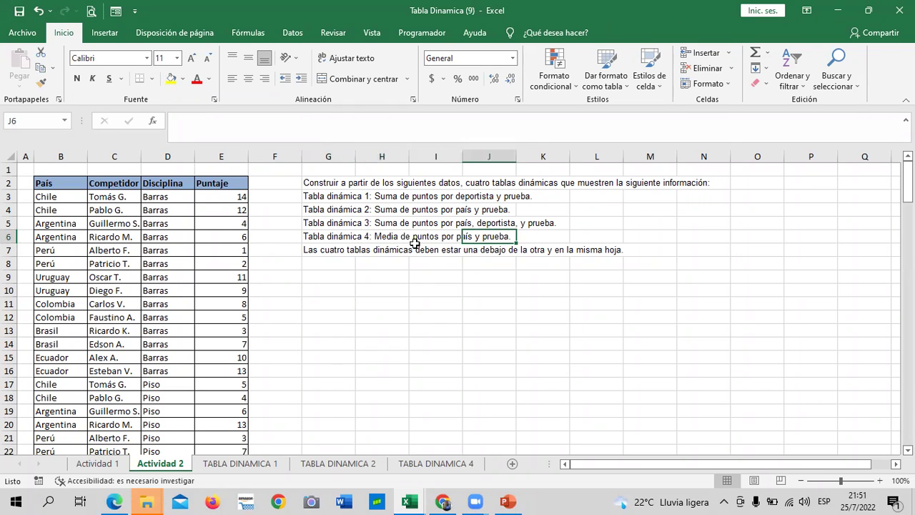
pyautogui.press('Left')
pyautogui.press('Left')
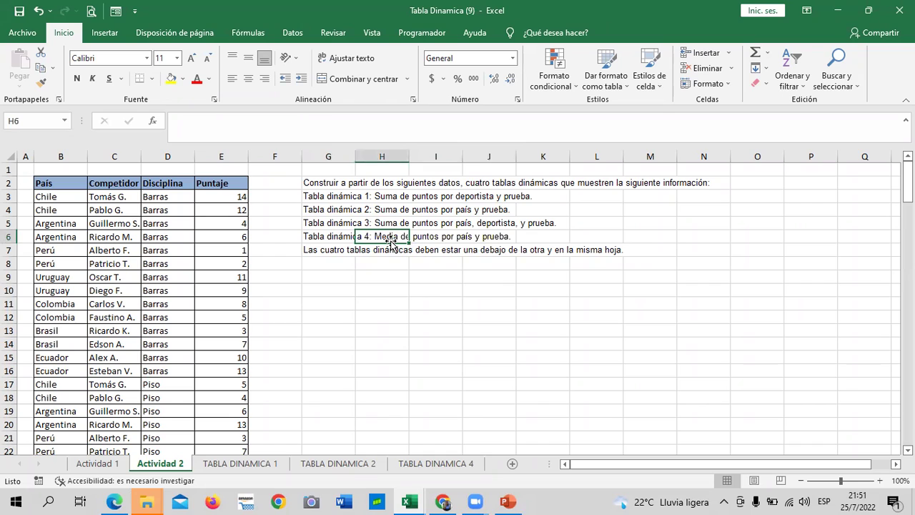
pyautogui.click(454, 222)
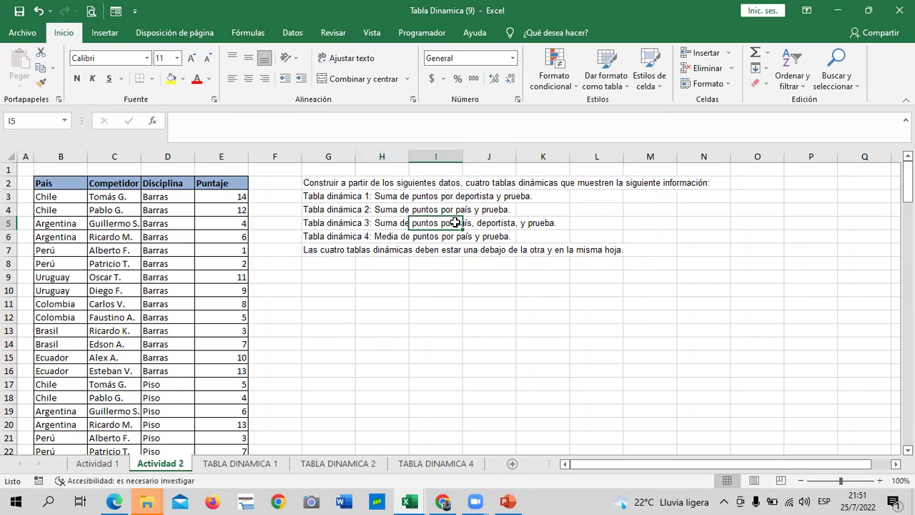
pyautogui.click(403, 221)
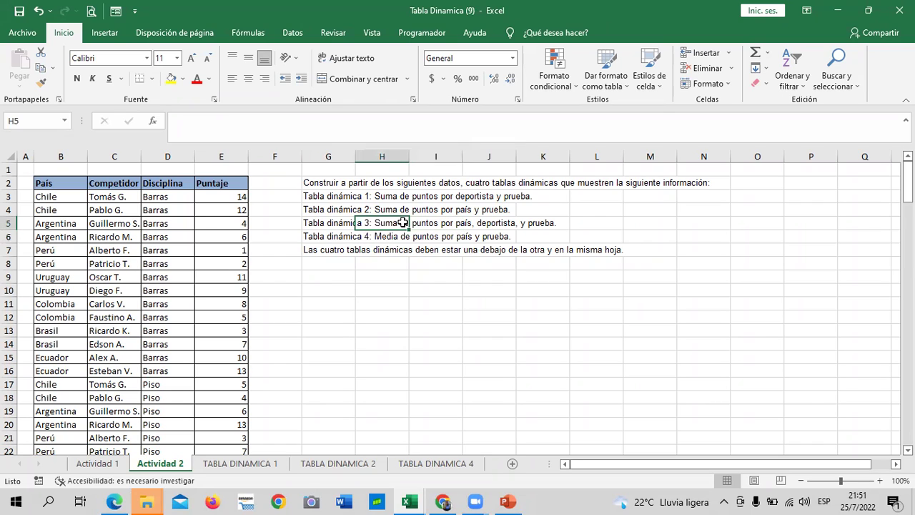
pyautogui.click(382, 356)
pyautogui.click(168, 250)
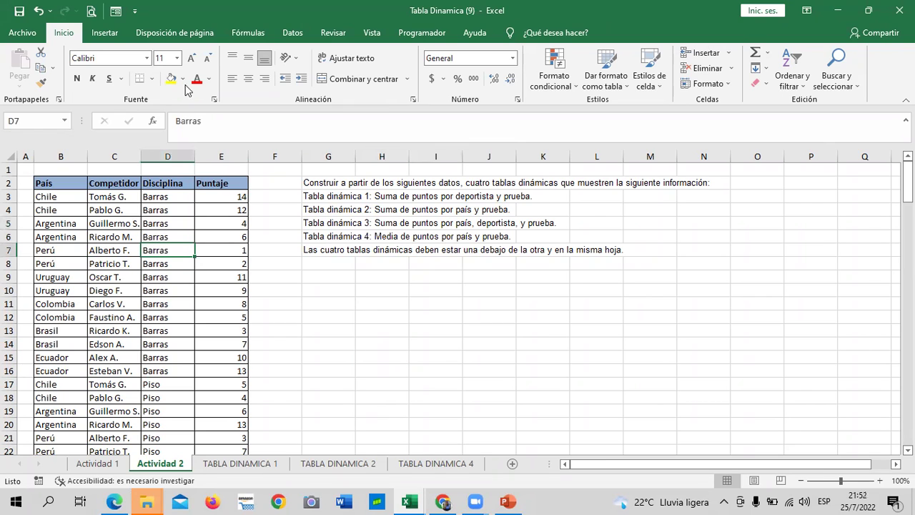
# - Create a blank pivot on a new sheet with País rows, Disciplina columns and summed Puntaje
pyautogui.click(104, 33)
pyautogui.click(79, 72)
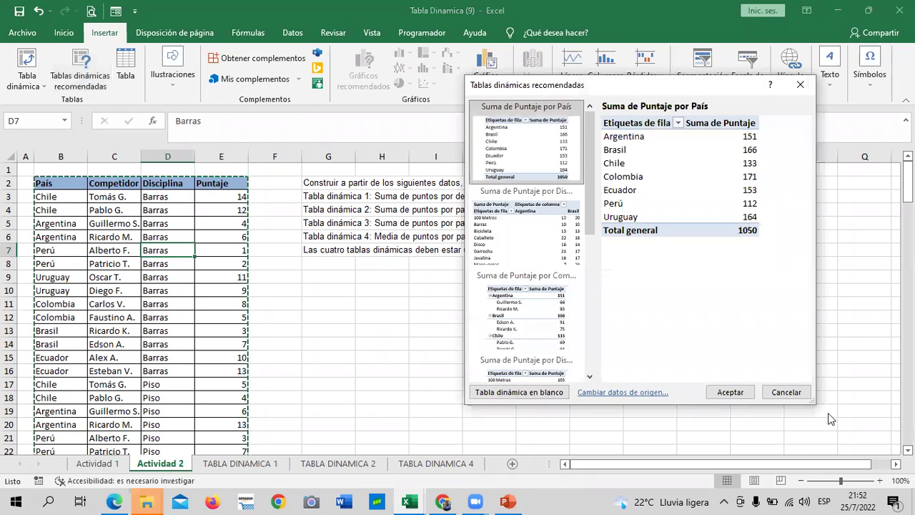
pyautogui.moveTo(590, 171); pyautogui.dragTo(613, 357)
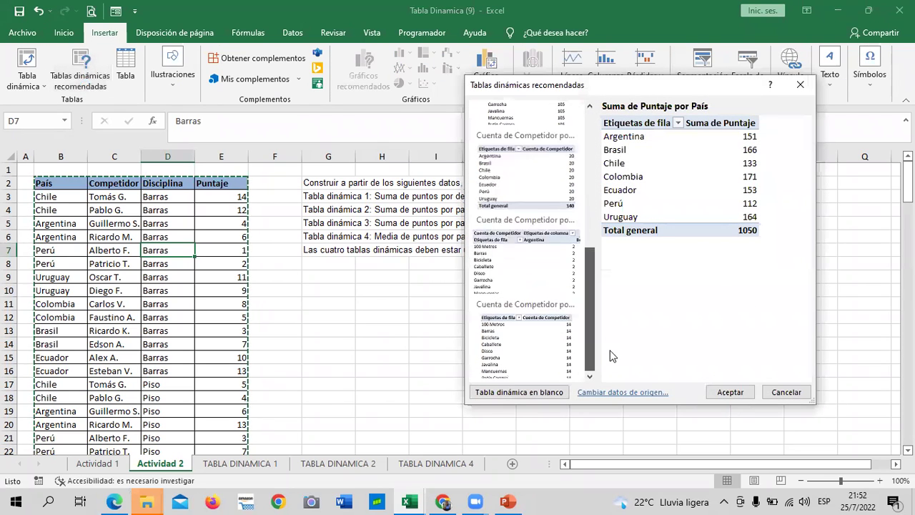
pyautogui.click(510, 393)
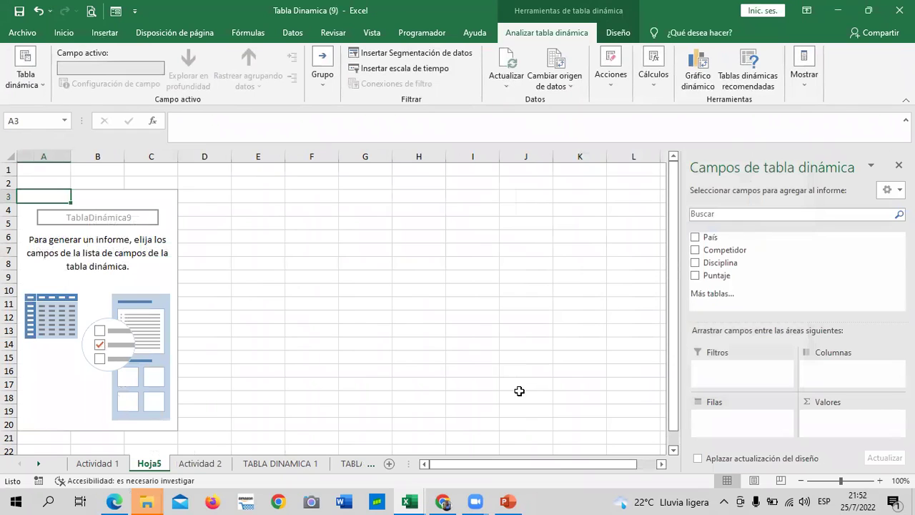
pyautogui.click(695, 238)
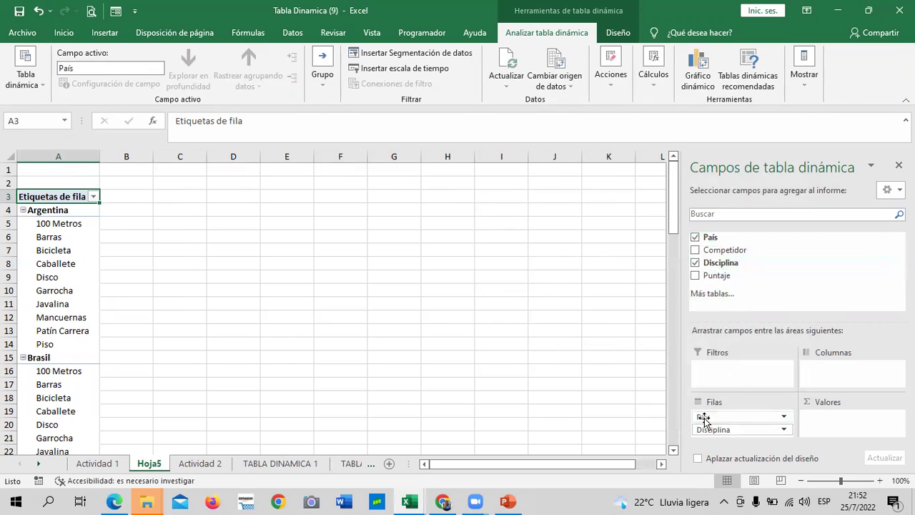
pyautogui.moveTo(704, 429); pyautogui.dragTo(844, 376)
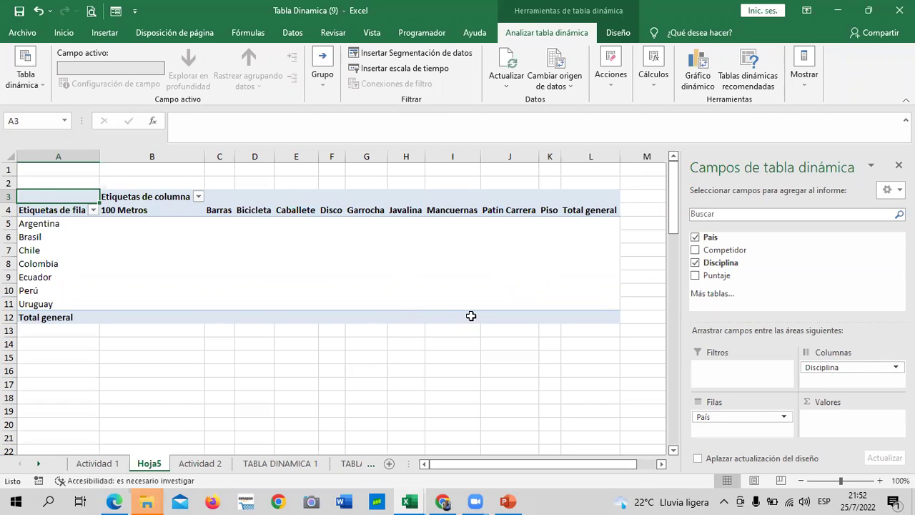
pyautogui.click(694, 276)
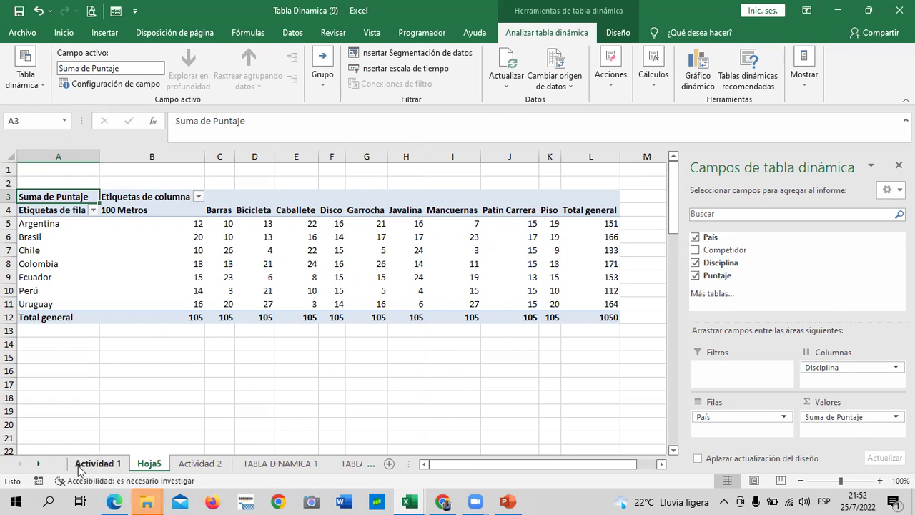
# - After checking the Actividad 2 data, add Competidor to the rows nested under País
pyautogui.click(38, 464)
pyautogui.click(38, 464)
pyautogui.click(87, 466)
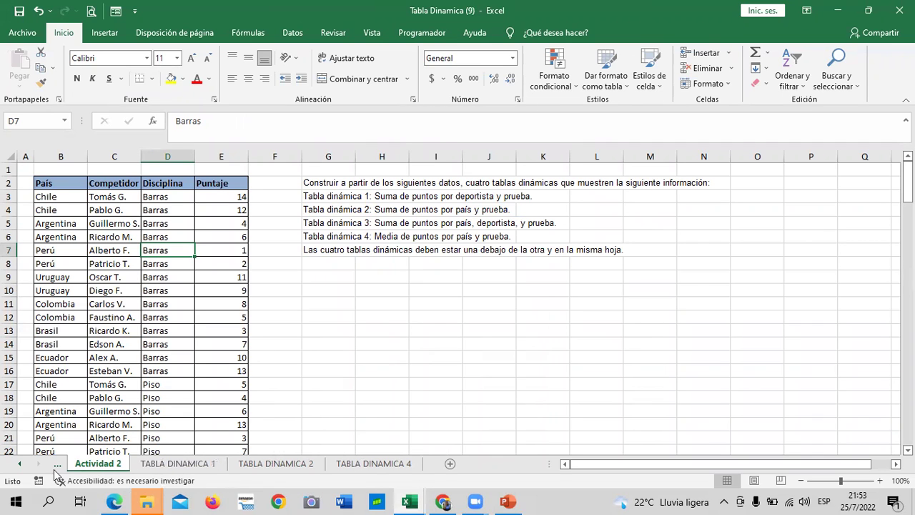
pyautogui.click(20, 465)
pyautogui.click(20, 464)
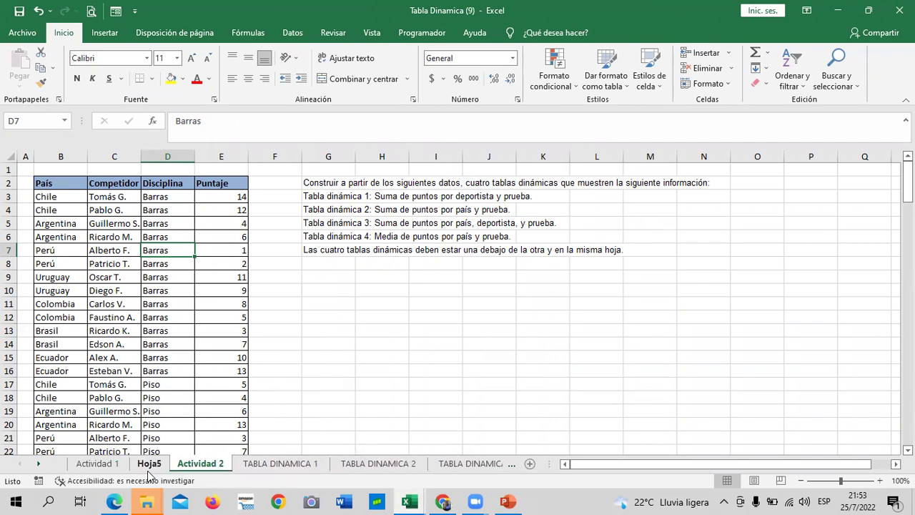
pyautogui.click(150, 465)
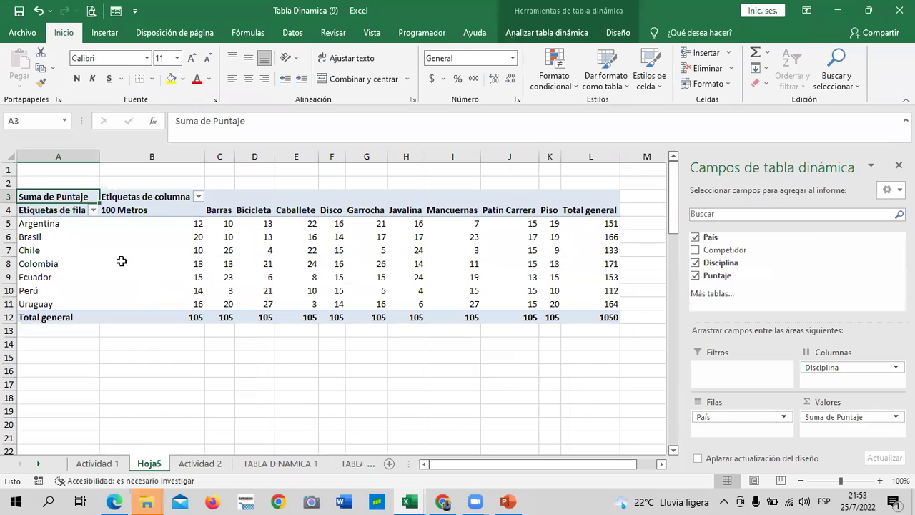
pyautogui.click(695, 250)
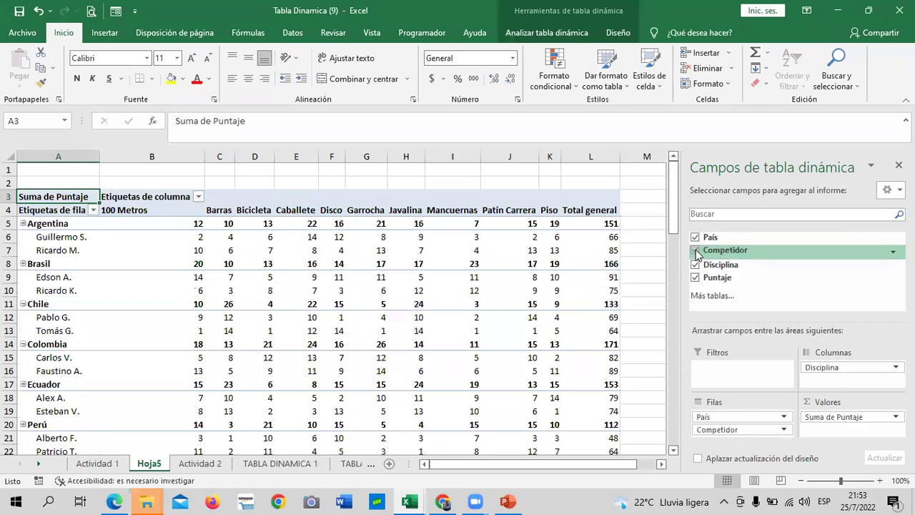
pyautogui.moveTo(743, 429); pyautogui.dragTo(819, 383)
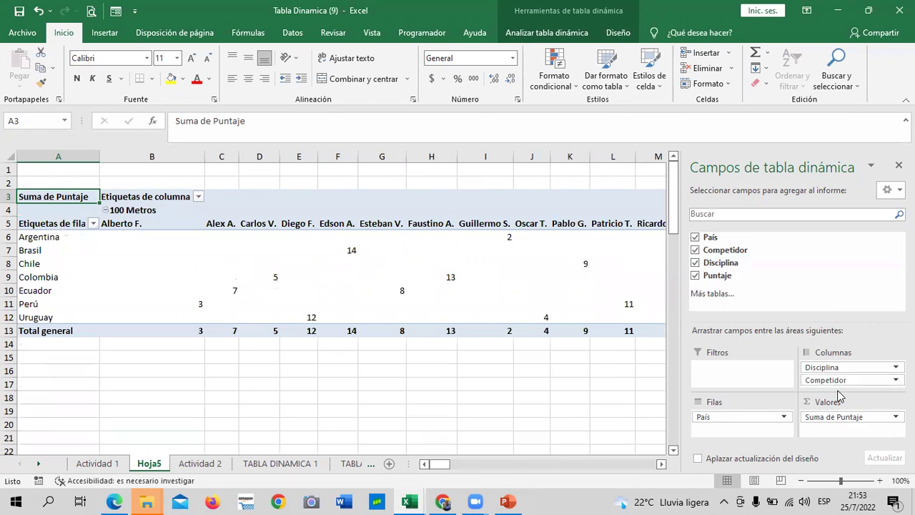
pyautogui.moveTo(847, 382)
pyautogui.mouseDown()
pyautogui.moveTo(738, 443)
pyautogui.moveTo(736, 431)
pyautogui.mouseUp()
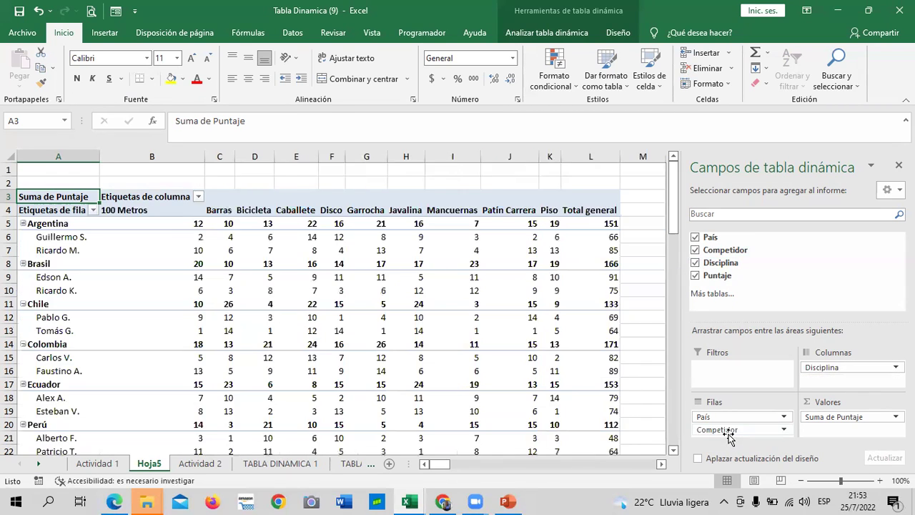
pyautogui.moveTo(673, 193)
pyautogui.mouseDown()
pyautogui.moveTo(675, 226)
pyautogui.moveTo(677, 200)
pyautogui.mouseUp()
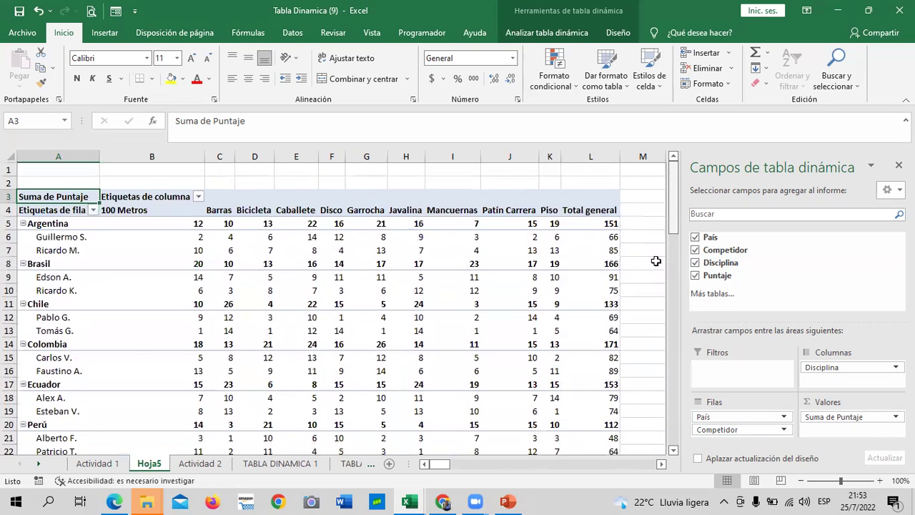
pyautogui.moveTo(131, 341)
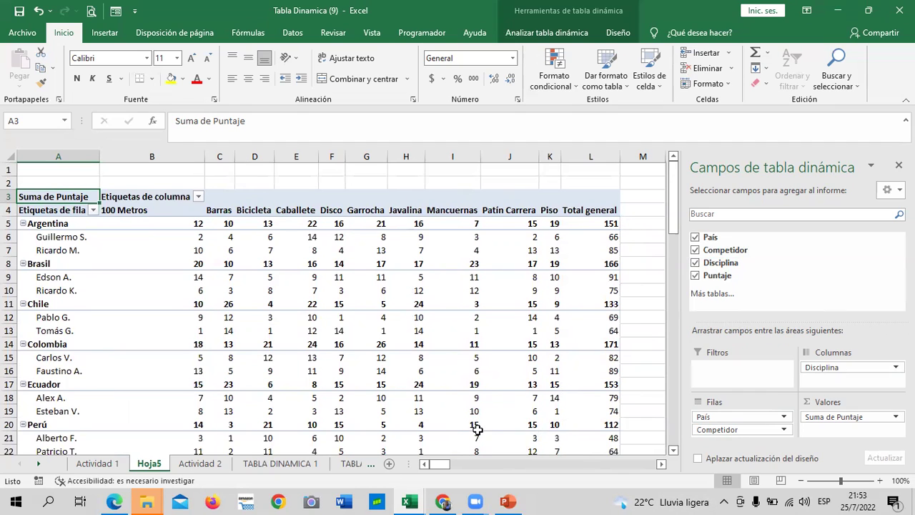
# - Collapse Argentina, Brasil, Chile, Colombia, Ecuador, Perú and Uruguay to their total rows
pyautogui.click(23, 223)
pyautogui.click(23, 237)
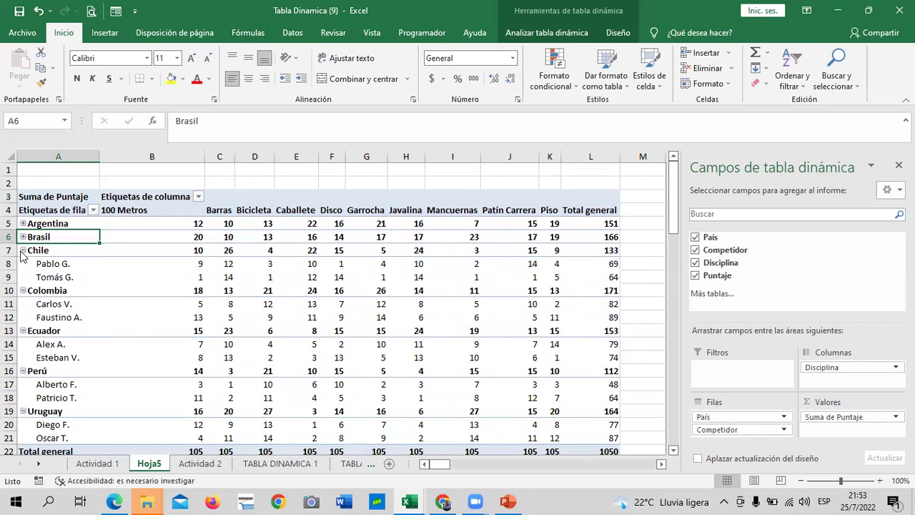
pyautogui.click(23, 250)
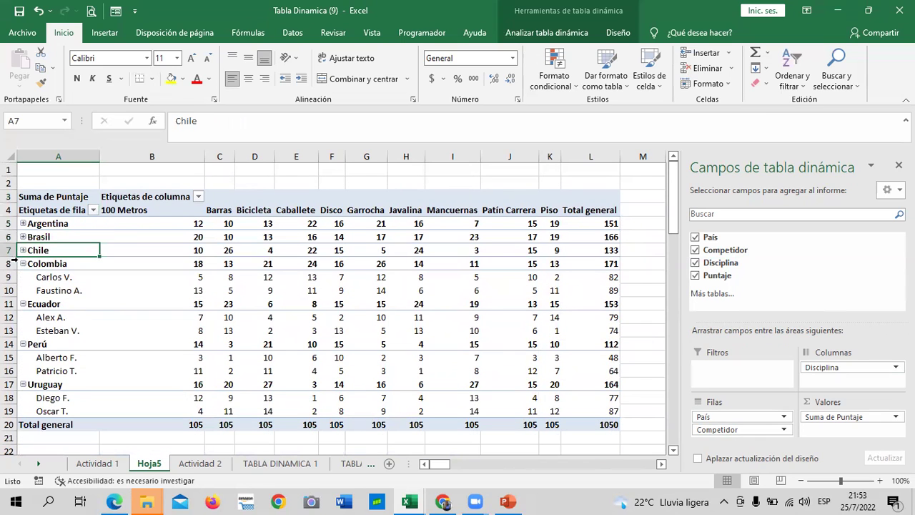
pyautogui.click(23, 263)
pyautogui.click(22, 277)
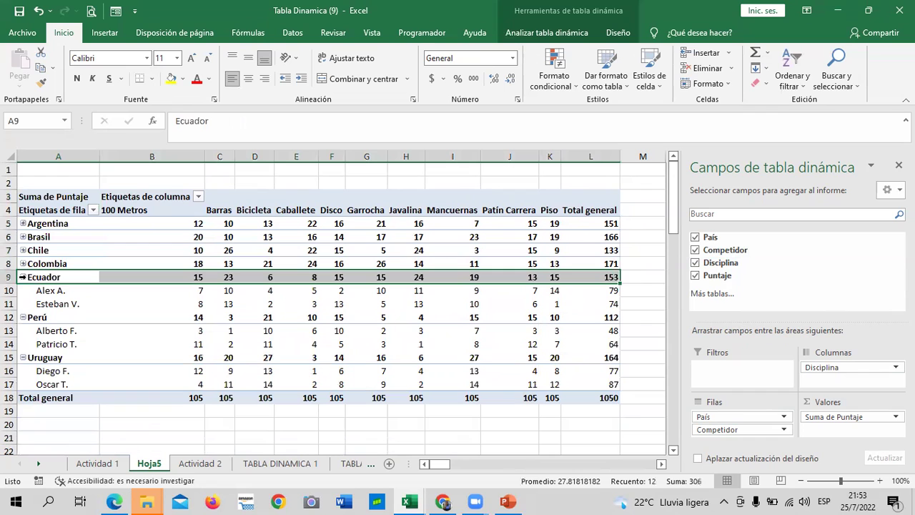
pyautogui.click(23, 277)
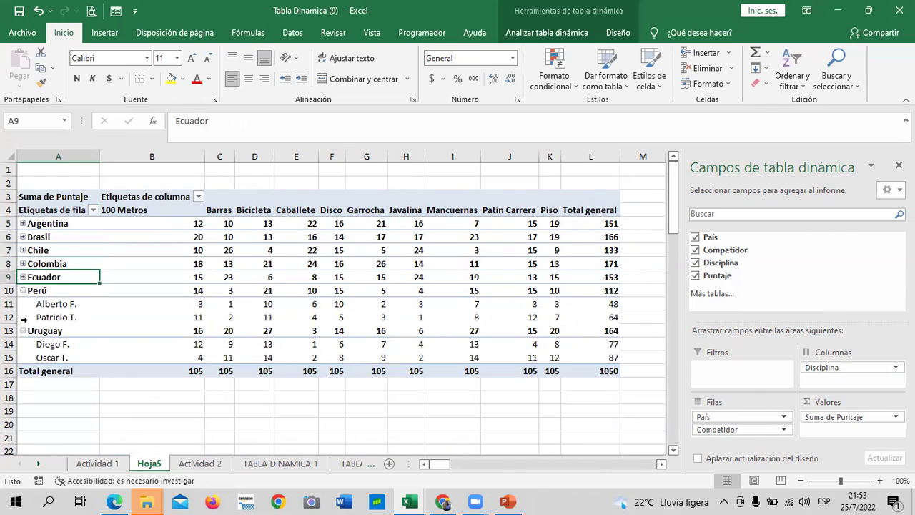
pyautogui.click(23, 290)
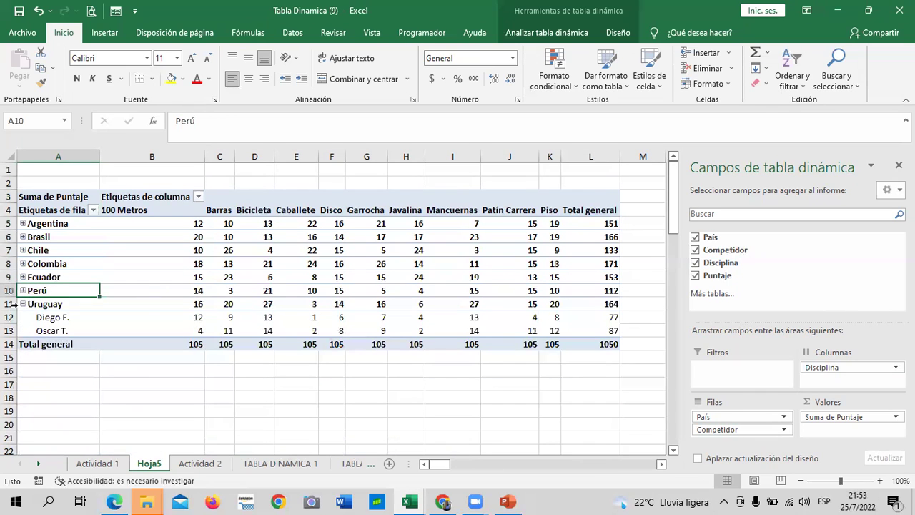
pyautogui.click(23, 304)
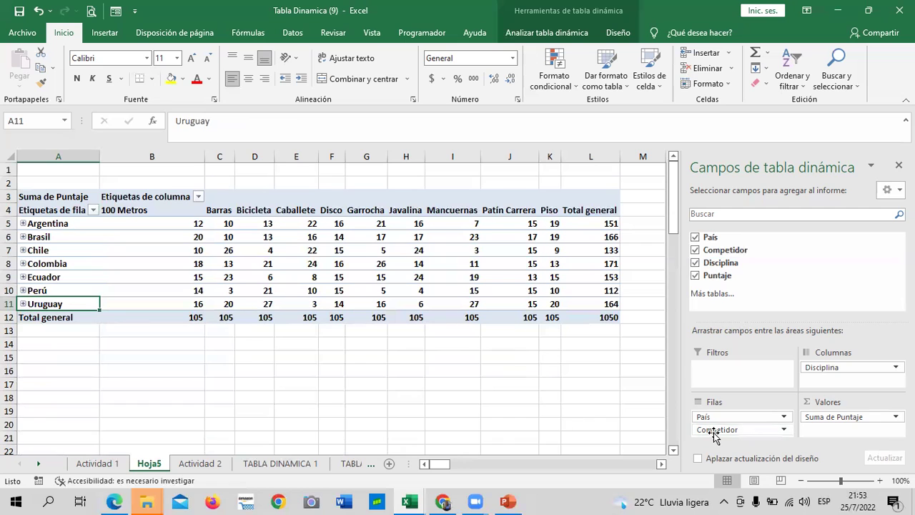
pyautogui.click(716, 429)
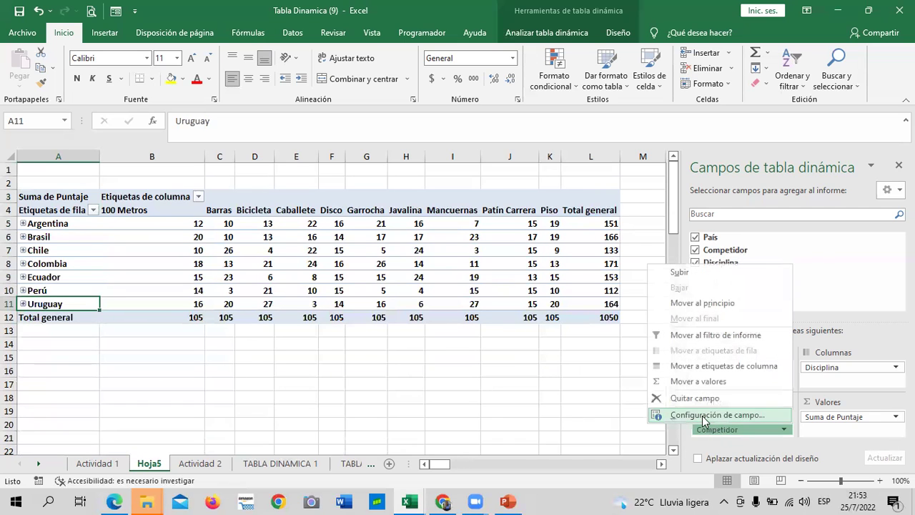
pyautogui.click(499, 403)
pyautogui.click(272, 226)
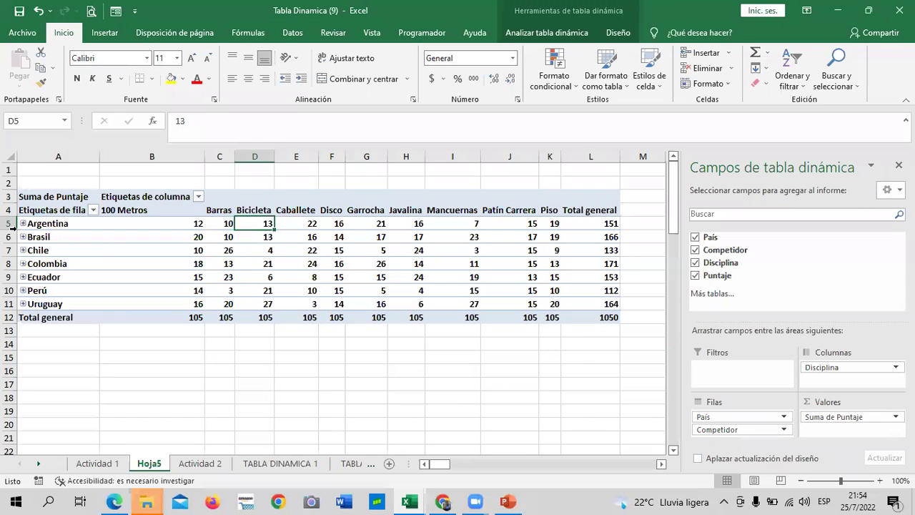
# - Re-include all countries via (Seleccionar todo) in the País row filter
pyautogui.click(93, 210)
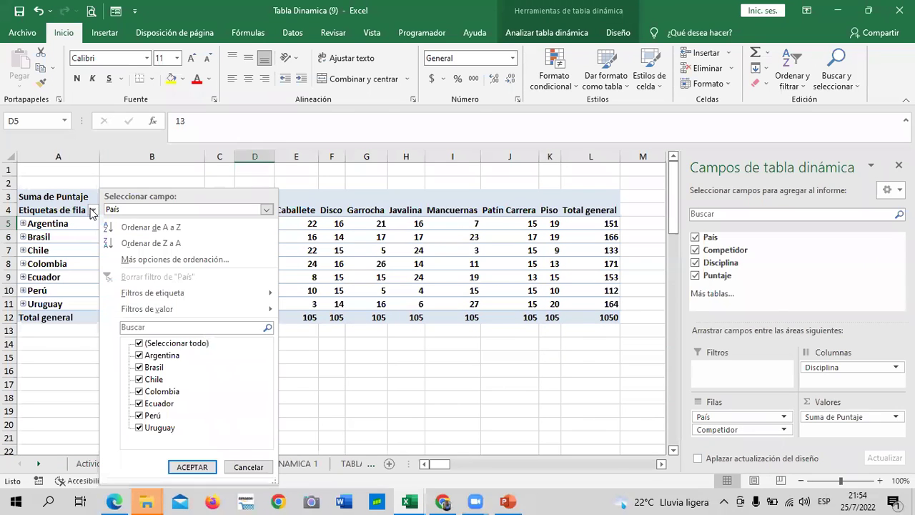
pyautogui.click(140, 345)
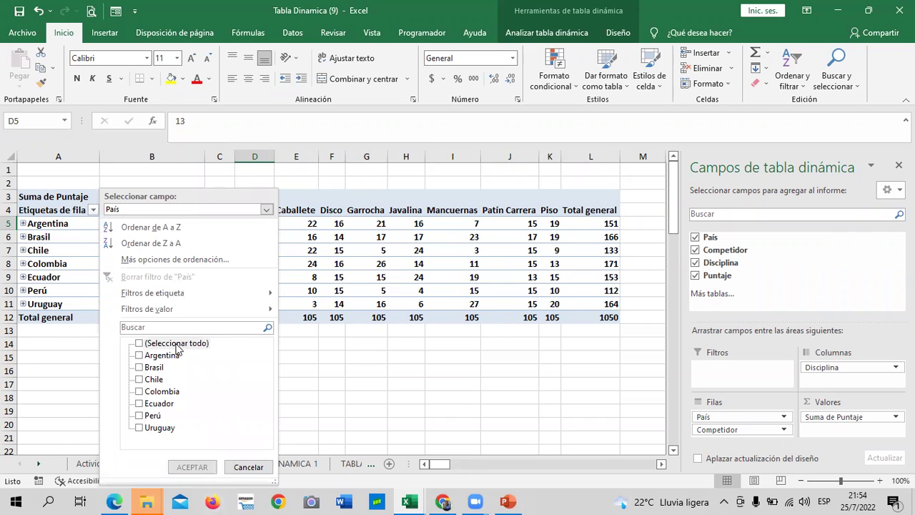
pyautogui.click(144, 345)
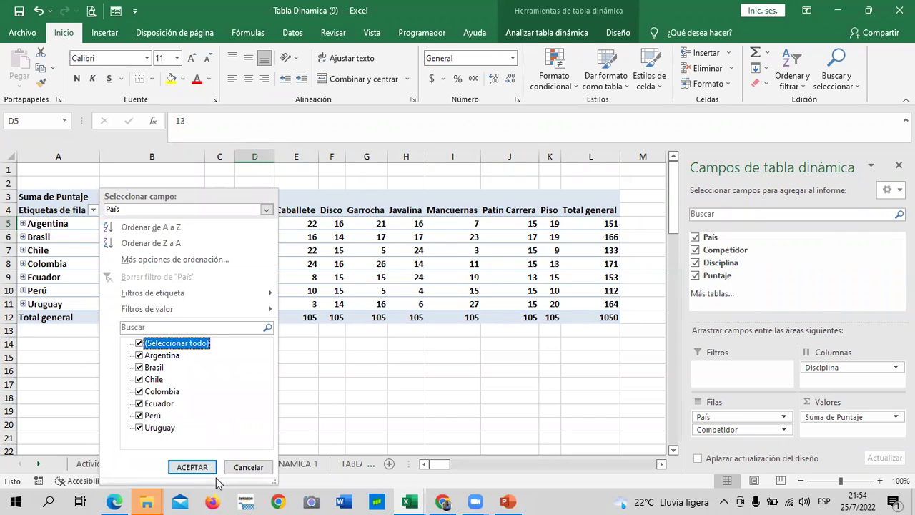
pyautogui.click(192, 466)
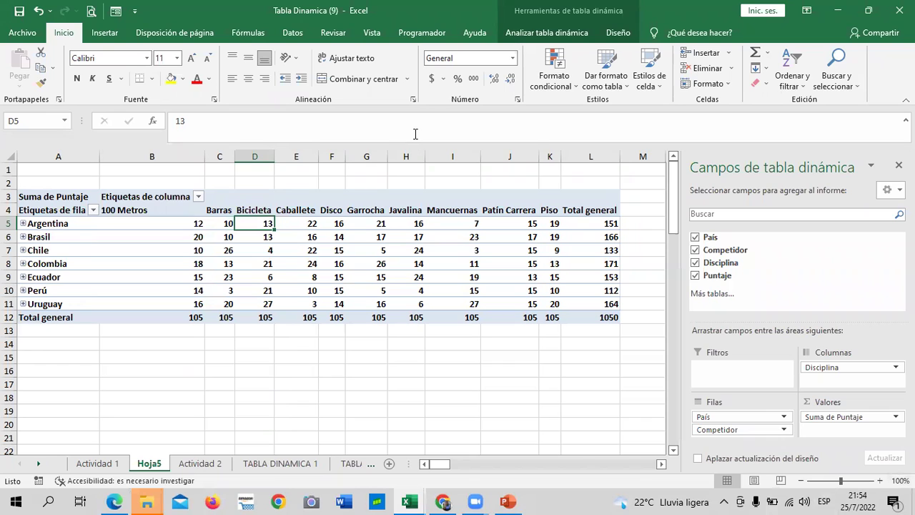
pyautogui.click(323, 381)
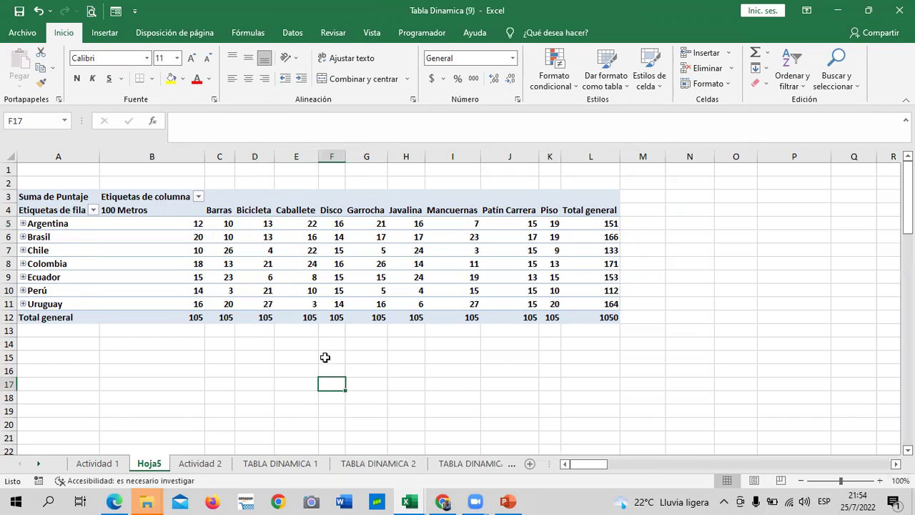
# - Expand Argentina, Brasil, Chile, Colombia, Ecuador, Perú and Uruguay to show their competitors
pyautogui.click(23, 223)
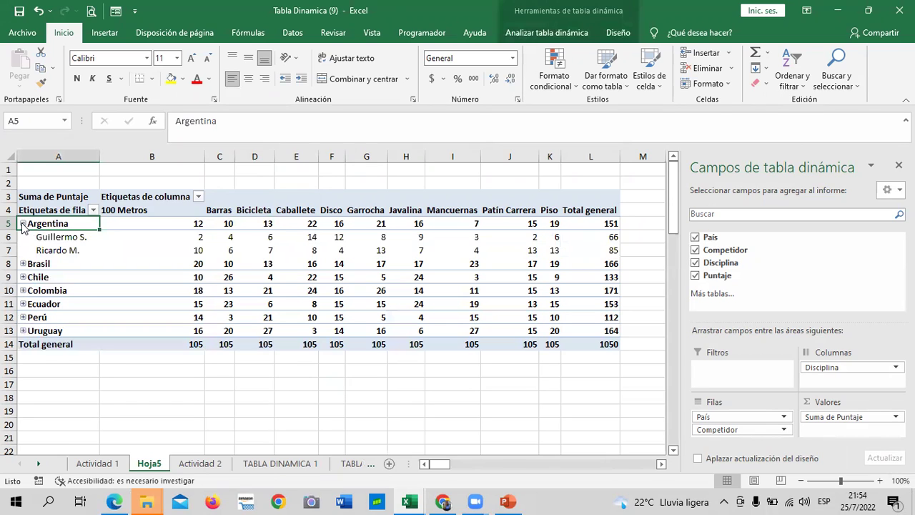
pyautogui.click(23, 264)
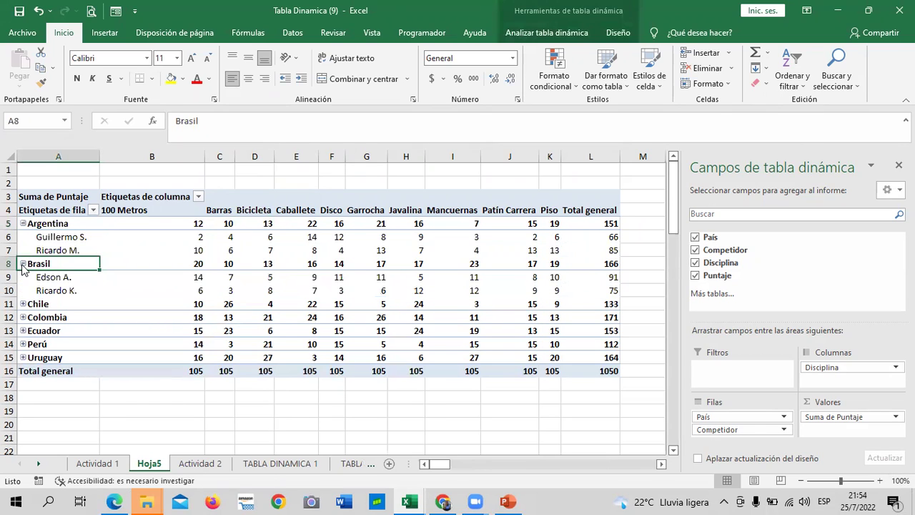
pyautogui.click(22, 304)
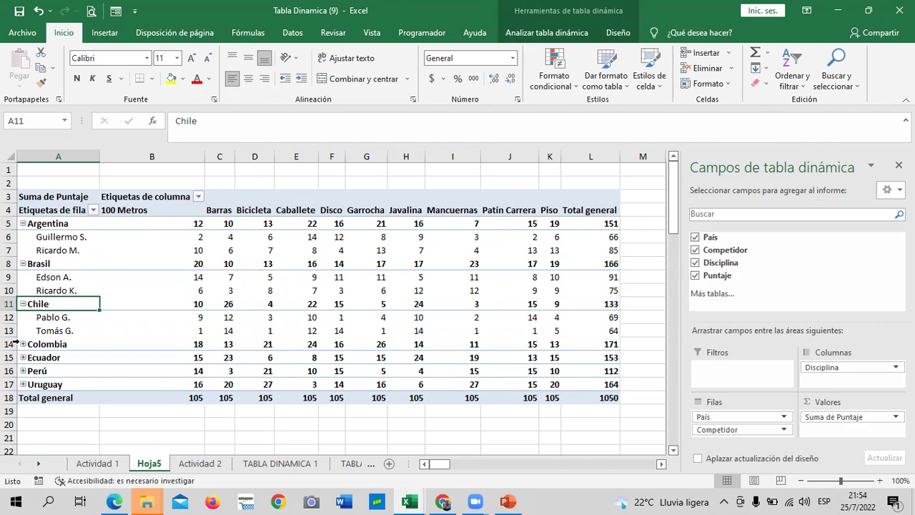
pyautogui.click(23, 343)
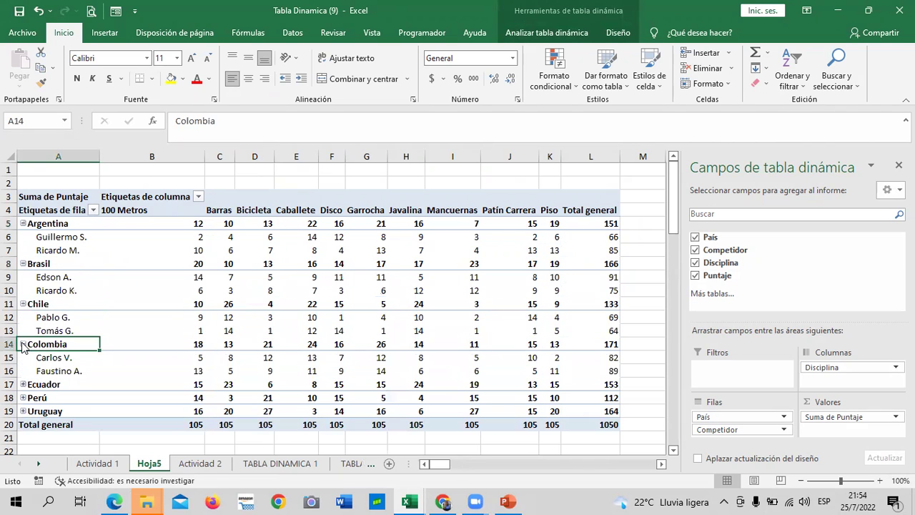
pyautogui.click(23, 383)
pyautogui.scroll(-2, 22, 382)
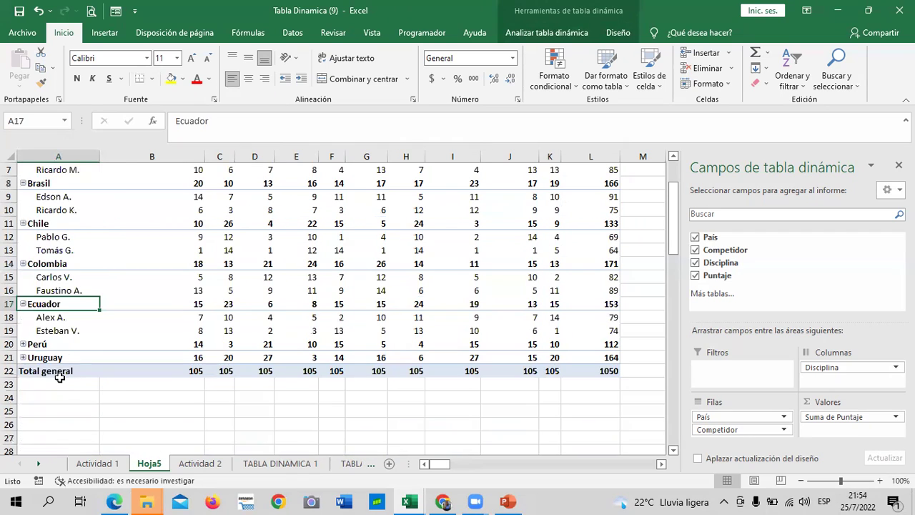
pyautogui.click(23, 344)
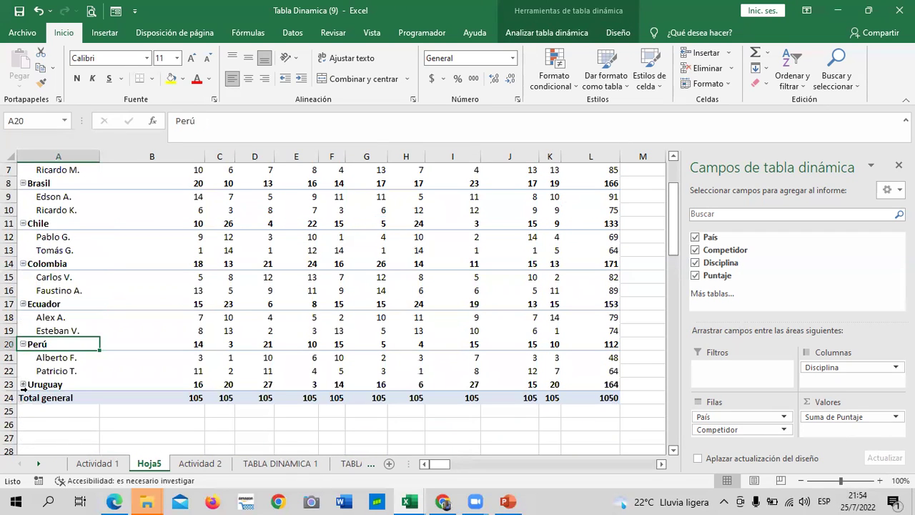
pyautogui.click(23, 383)
pyautogui.scroll(2, 341, 334)
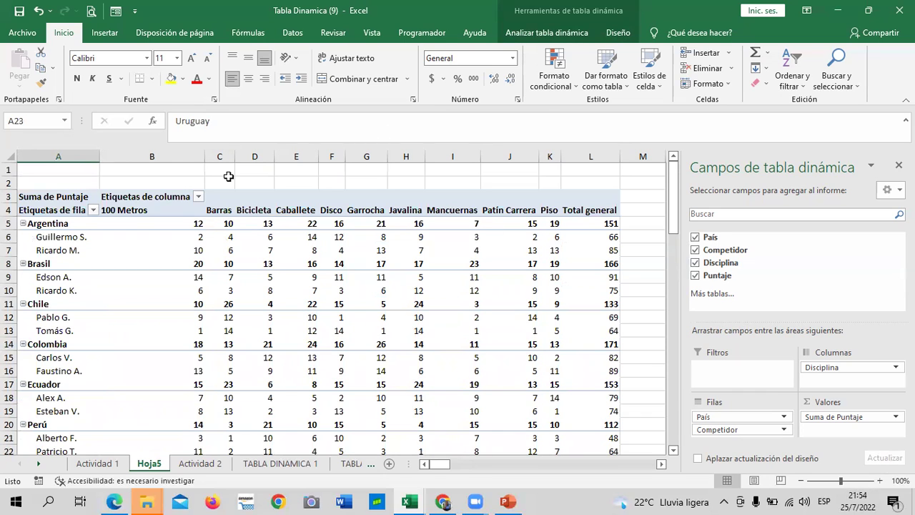
pyautogui.moveTo(225, 244)
pyautogui.scroll(-4, 514, 400)
pyautogui.scroll(-3, 511, 398)
pyautogui.scroll(4, 511, 398)
pyautogui.scroll(2, 508, 393)
pyautogui.moveTo(506, 391)
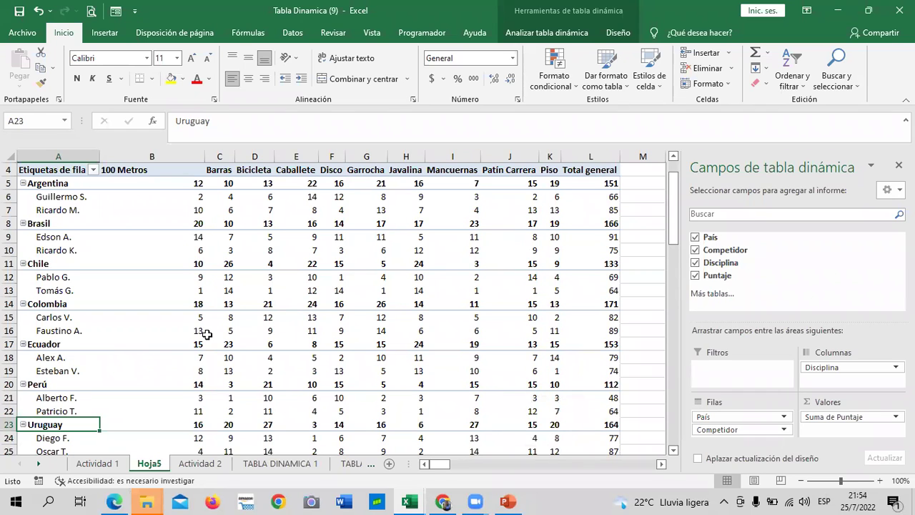
pyautogui.moveTo(207, 333)
pyautogui.scroll(-7, 380, 237)
pyautogui.scroll(-2, 380, 237)
pyautogui.scroll(3, 379, 237)
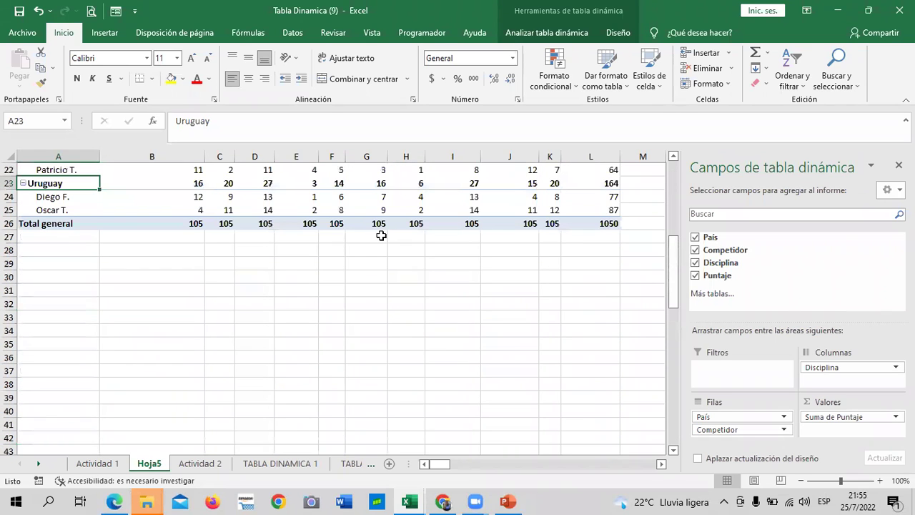
pyautogui.scroll(7, 381, 234)
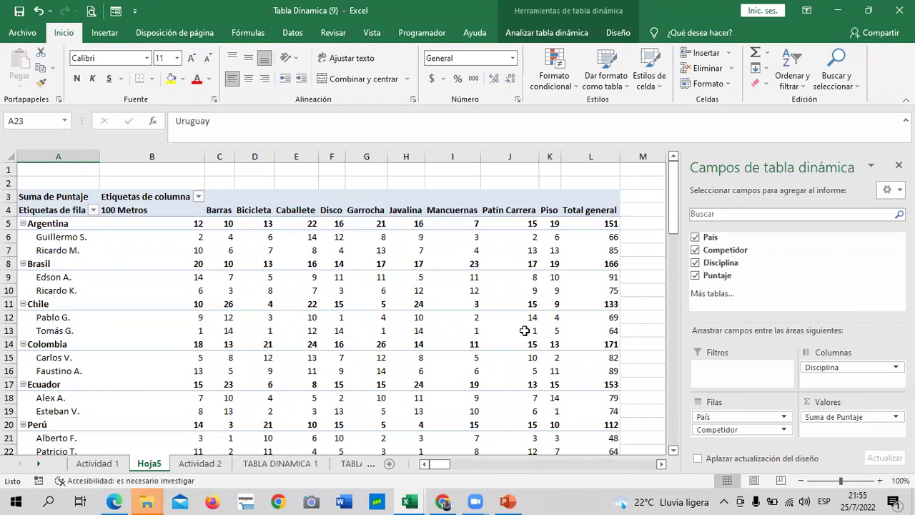
pyautogui.moveTo(524, 330)
pyautogui.scroll(-3, 602, 295)
pyautogui.scroll(-2, 602, 295)
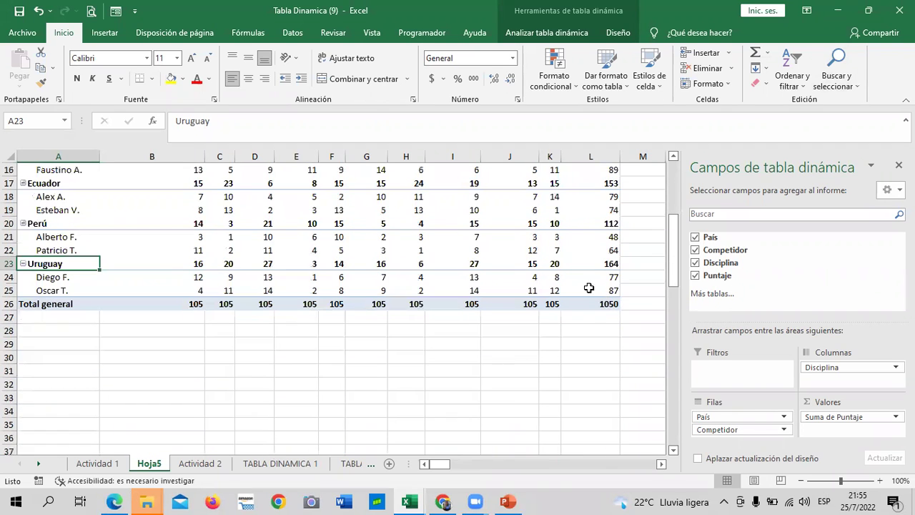
pyautogui.click(550, 356)
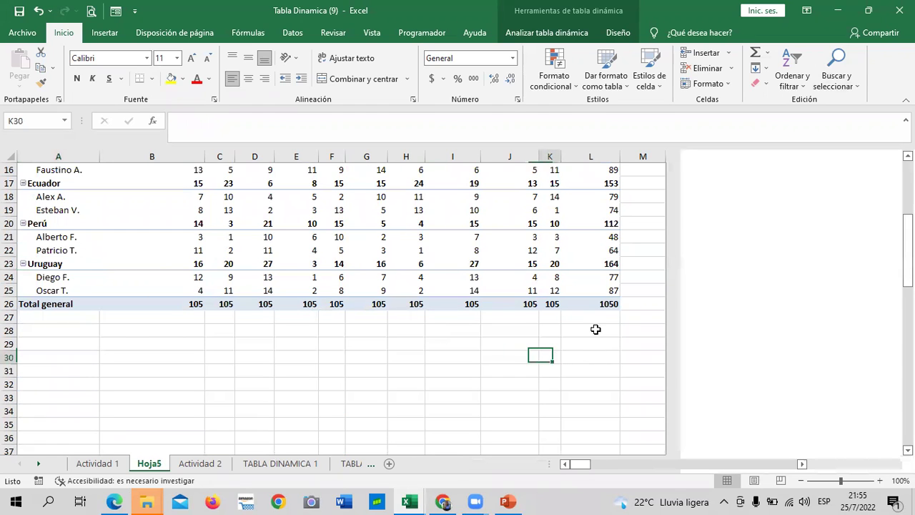
pyautogui.scroll(5, 648, 367)
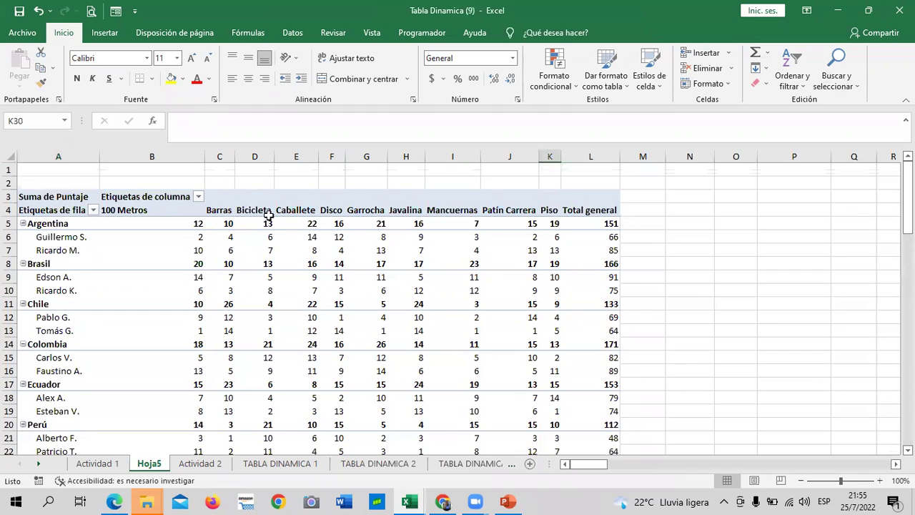
pyautogui.click(699, 237)
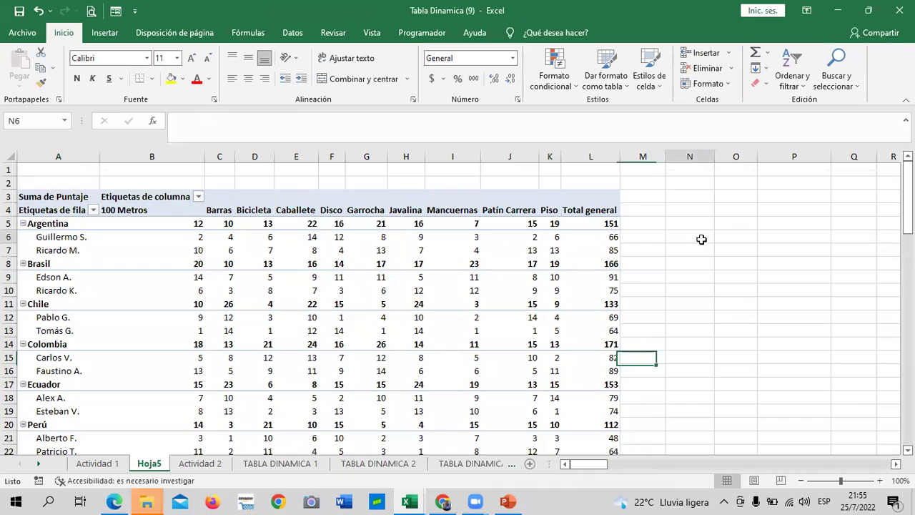
pyautogui.click(402, 212)
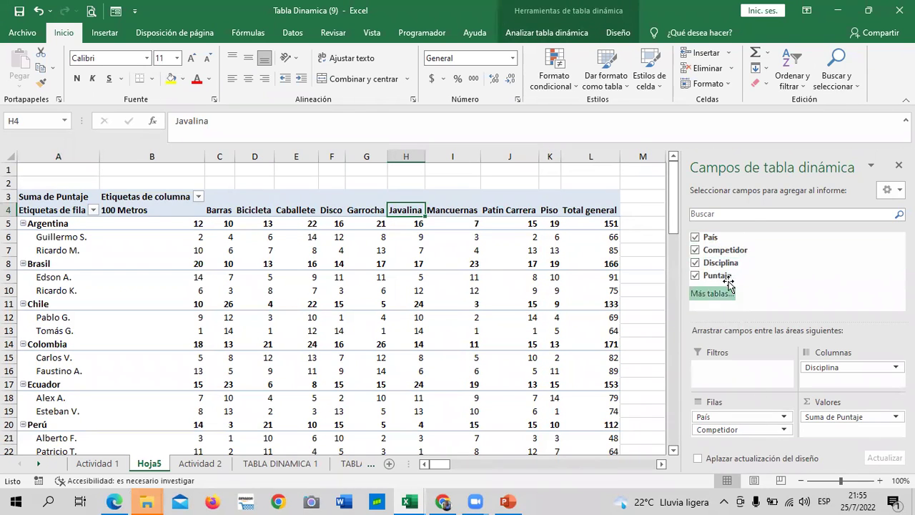
# - Review the Hoja5 pivot, select a value cell, and show the Analizar tabla dinámica tools
pyautogui.scroll(-2, 249, 289)
pyautogui.scroll(-3, 250, 289)
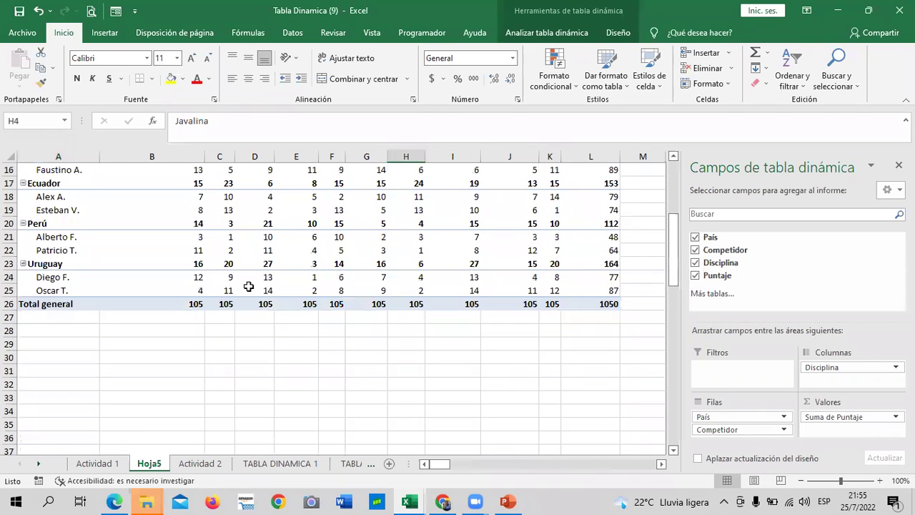
pyautogui.moveTo(248, 286)
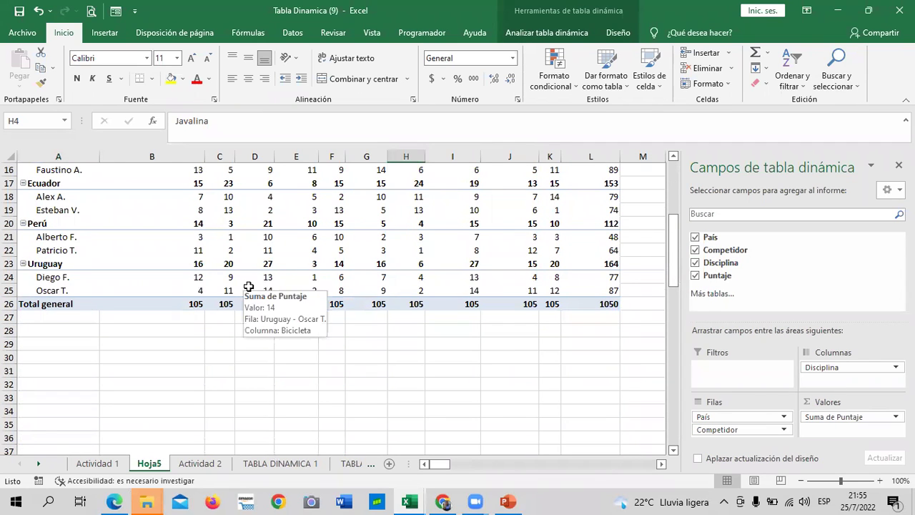
pyautogui.moveTo(404, 264)
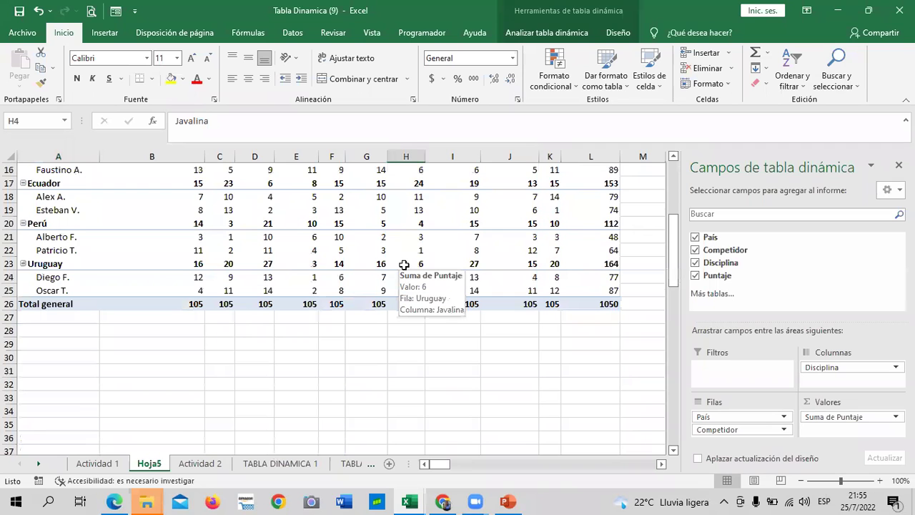
pyautogui.scroll(1, 403, 265)
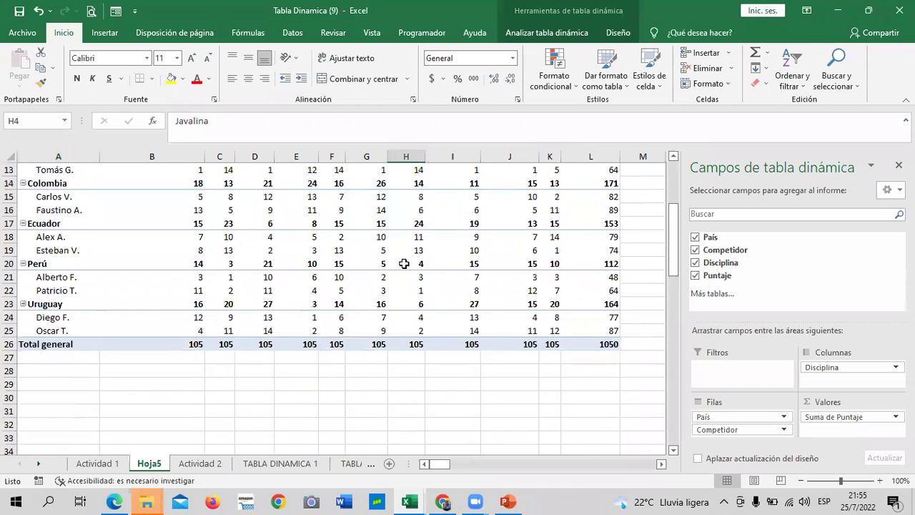
pyautogui.scroll(1, 404, 264)
pyautogui.scroll(2, 403, 258)
pyautogui.scroll(1, 403, 257)
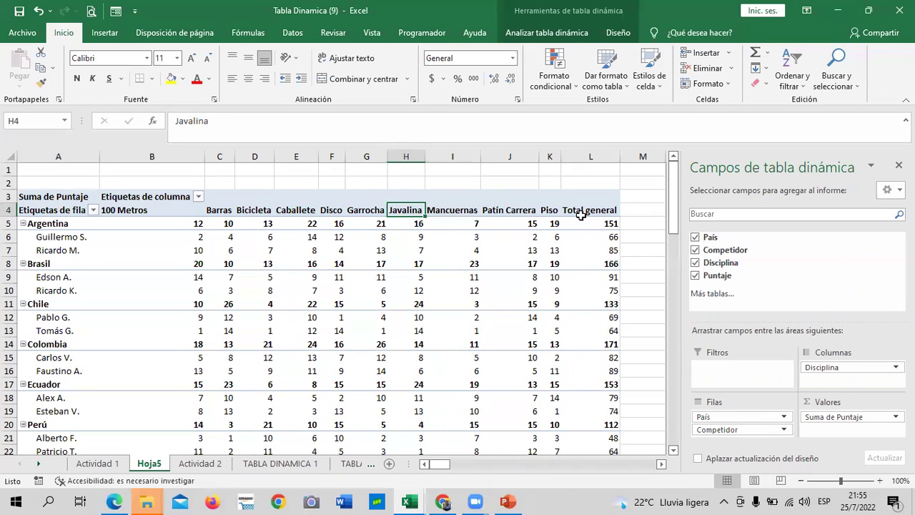
pyautogui.click(623, 199)
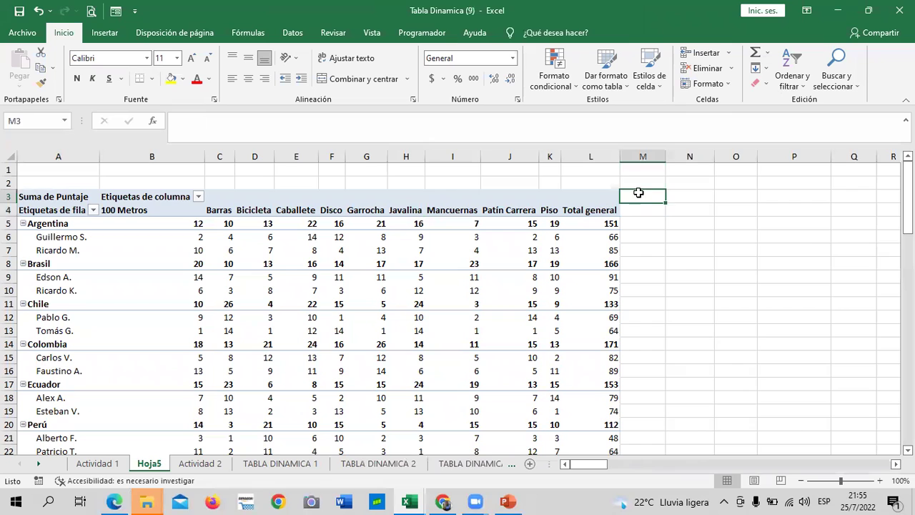
pyautogui.click(454, 250)
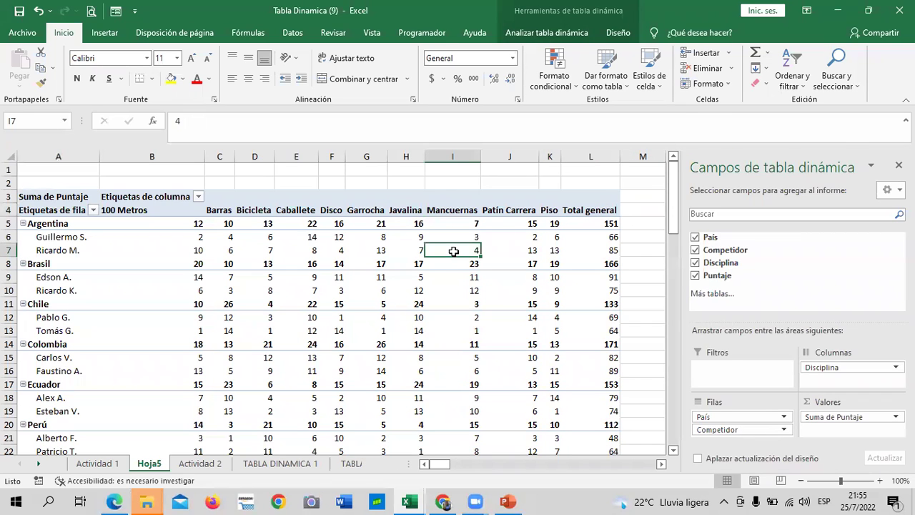
pyautogui.click(536, 33)
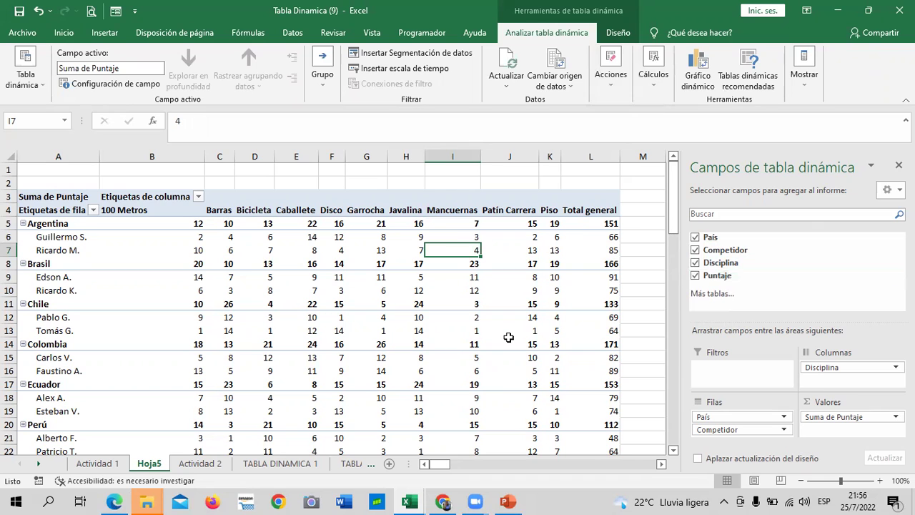
# - Deselect and reselect the pivot table to restore its field list, declining the More Tables prompt
pyautogui.moveTo(508, 337)
pyautogui.click(644, 208)
pyautogui.click(307, 330)
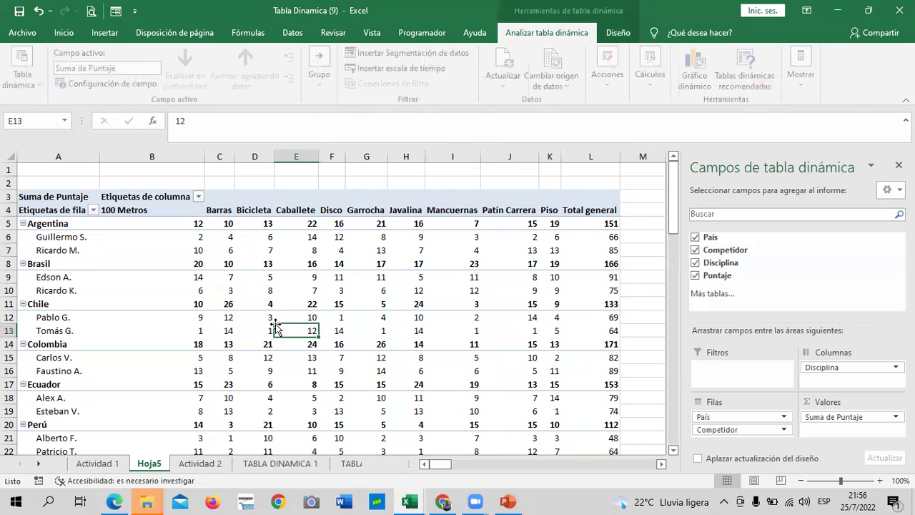
pyautogui.click(642, 183)
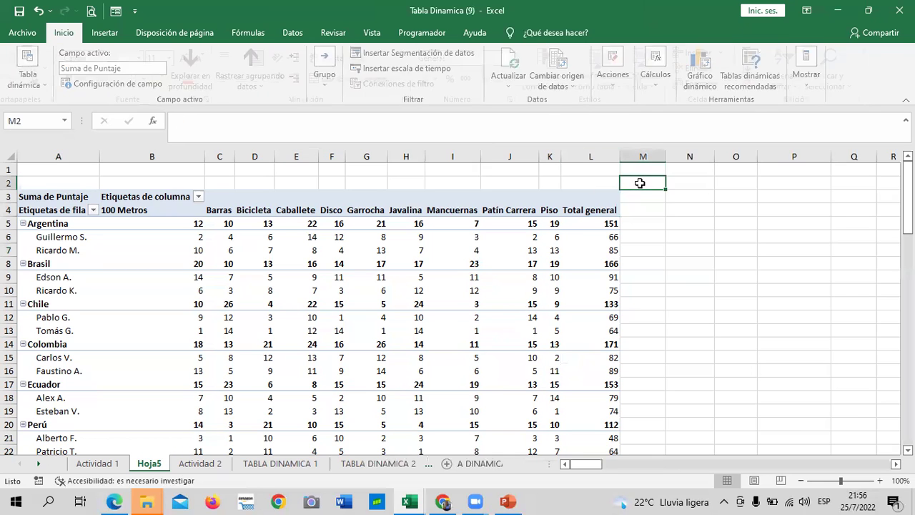
pyautogui.click(515, 250)
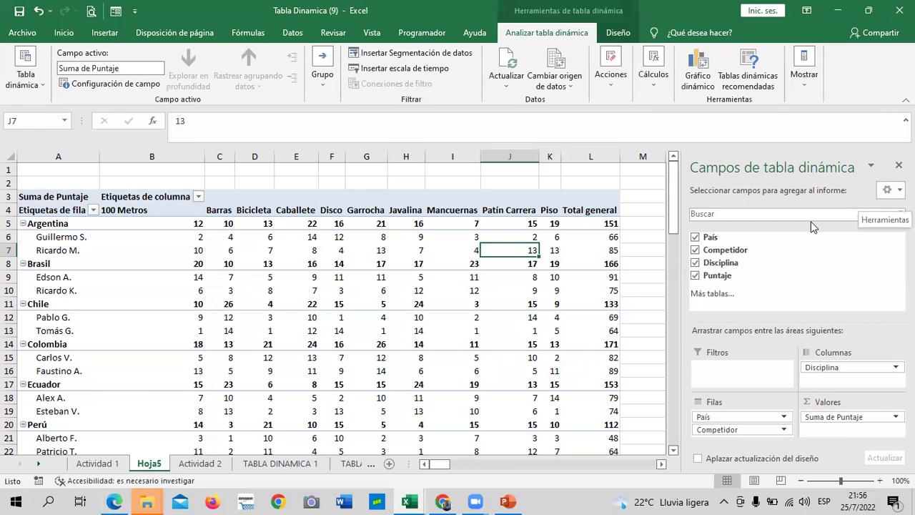
pyautogui.click(699, 294)
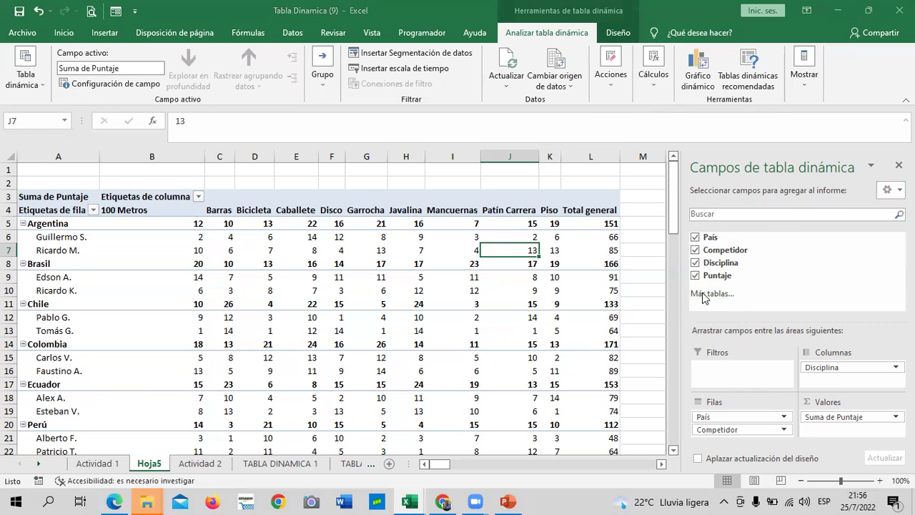
pyautogui.click(777, 257)
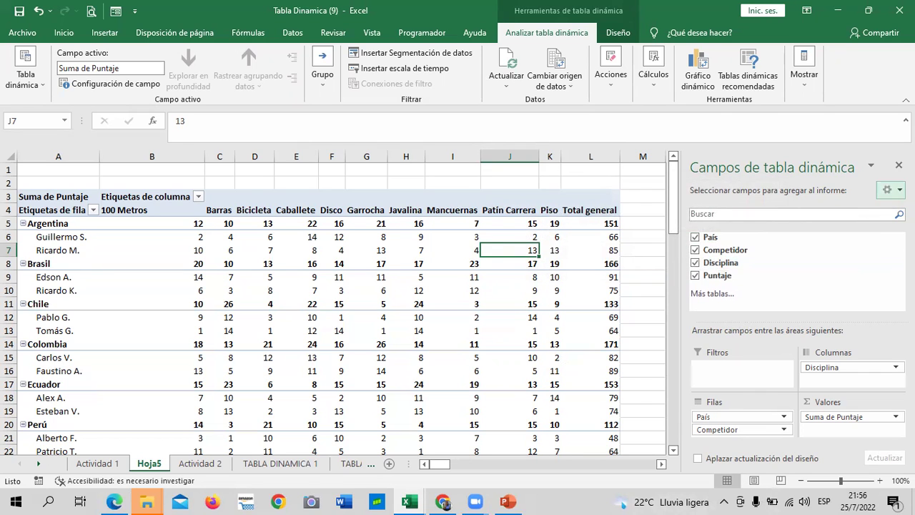
# - Cycle through the field list layouts, ending with fields above and areas below
pyautogui.click(890, 190)
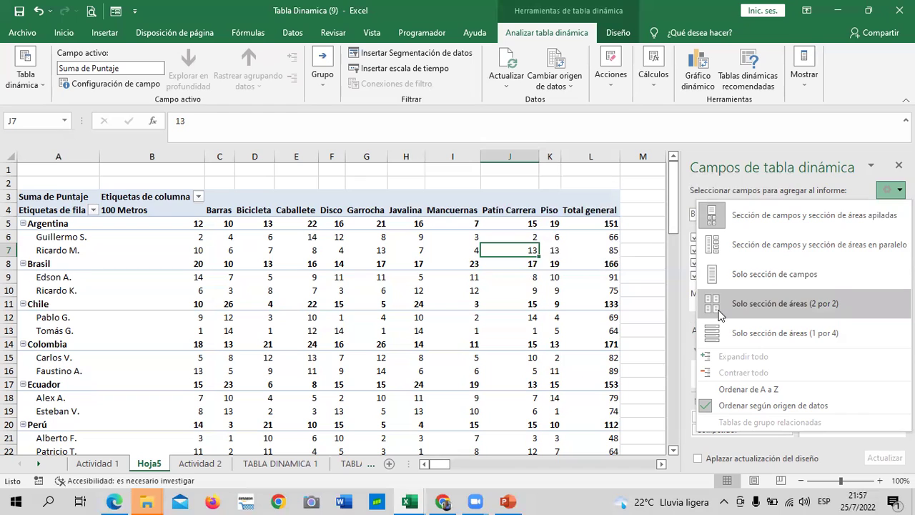
pyautogui.click(747, 304)
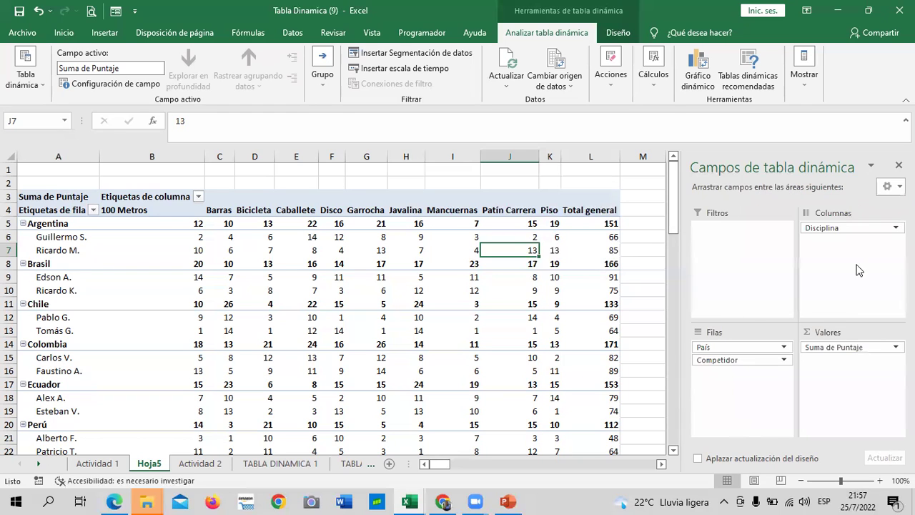
pyautogui.click(889, 186)
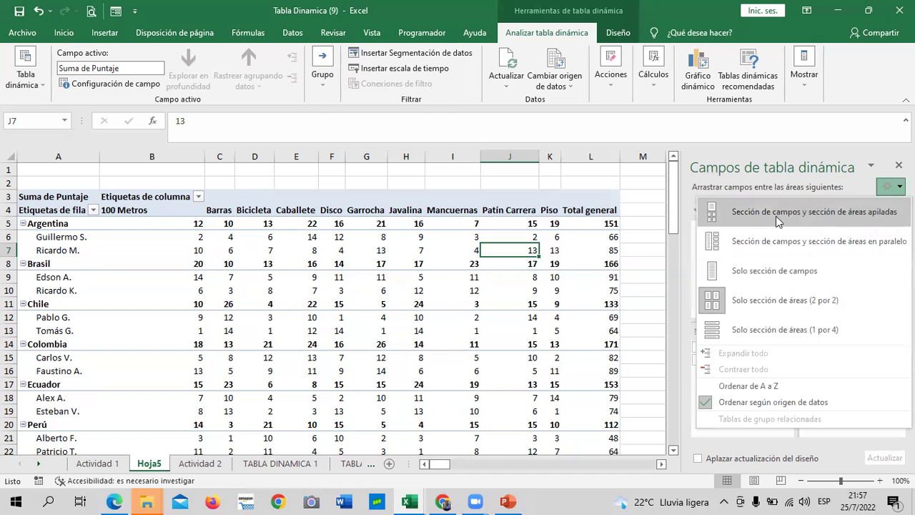
pyautogui.click(753, 330)
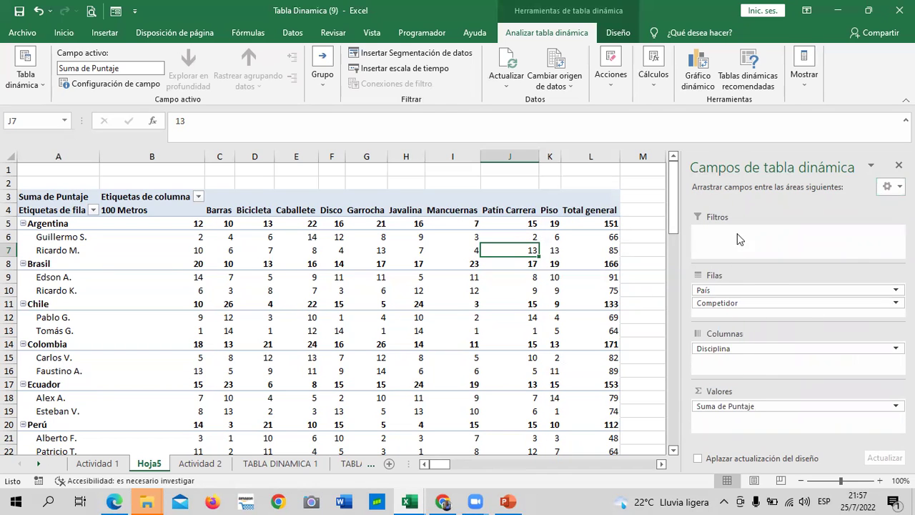
pyautogui.click(889, 187)
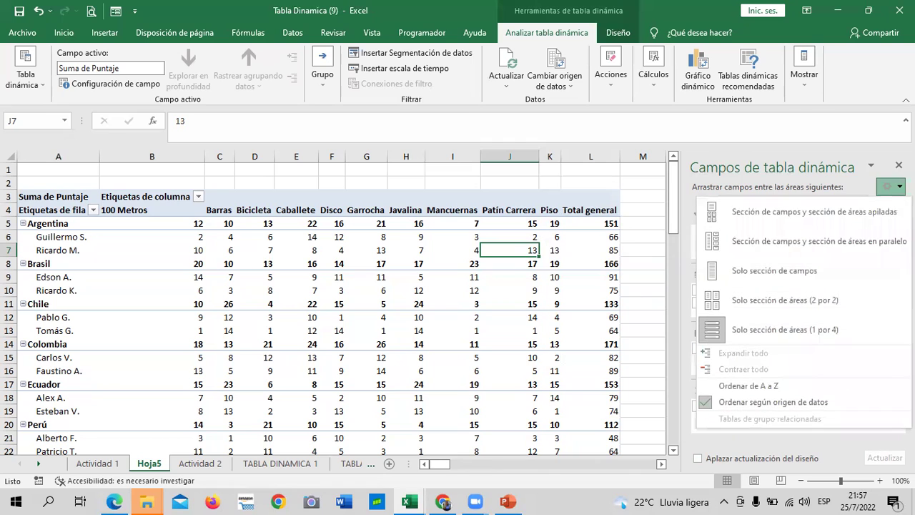
pyautogui.click(747, 248)
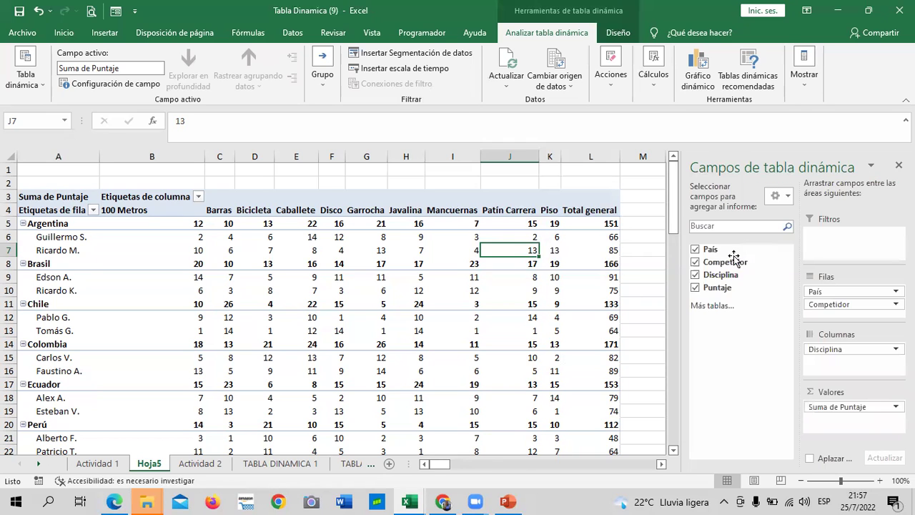
pyautogui.click(778, 196)
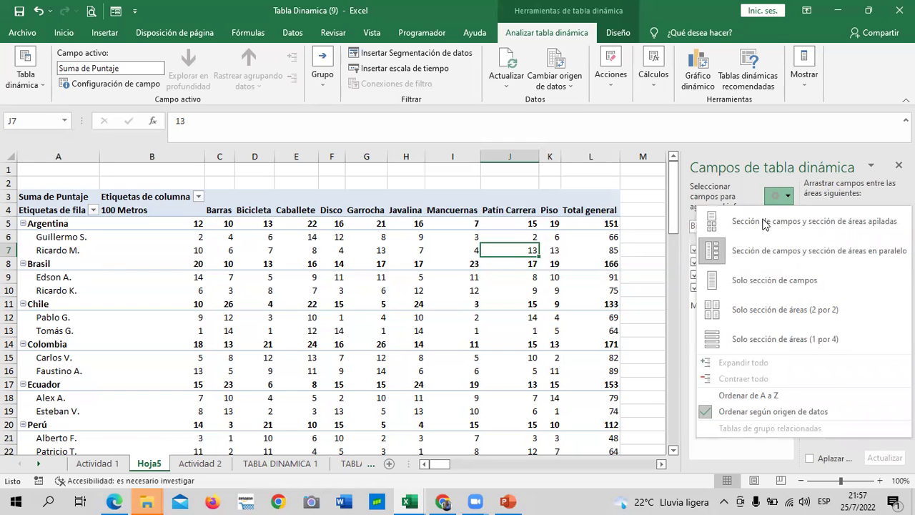
pyautogui.click(775, 223)
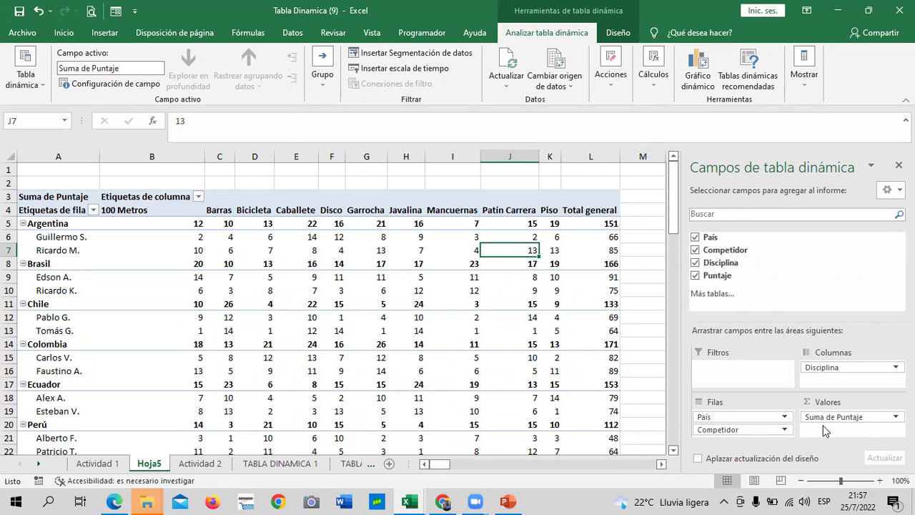
# - Add Puntaje to Valores a second time as Suma de Puntaje2 and select it
pyautogui.moveTo(678, 223)
pyautogui.mouseDown()
pyautogui.moveTo(674, 247)
pyautogui.moveTo(681, 219)
pyautogui.mouseUp()
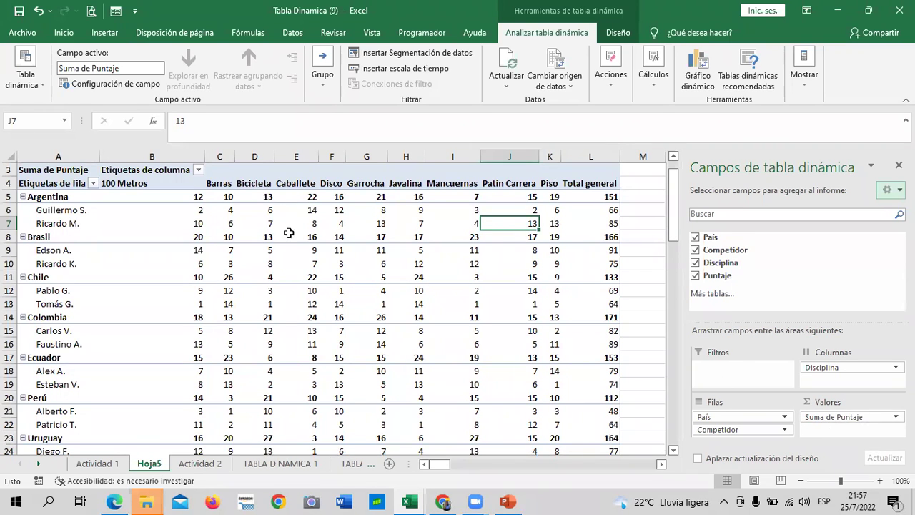
pyautogui.moveTo(323, 239)
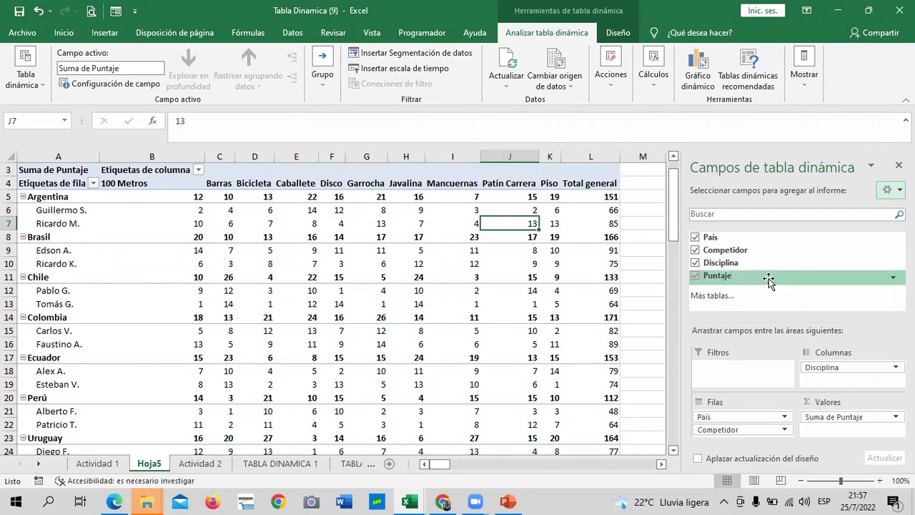
pyautogui.moveTo(769, 276); pyautogui.dragTo(830, 435)
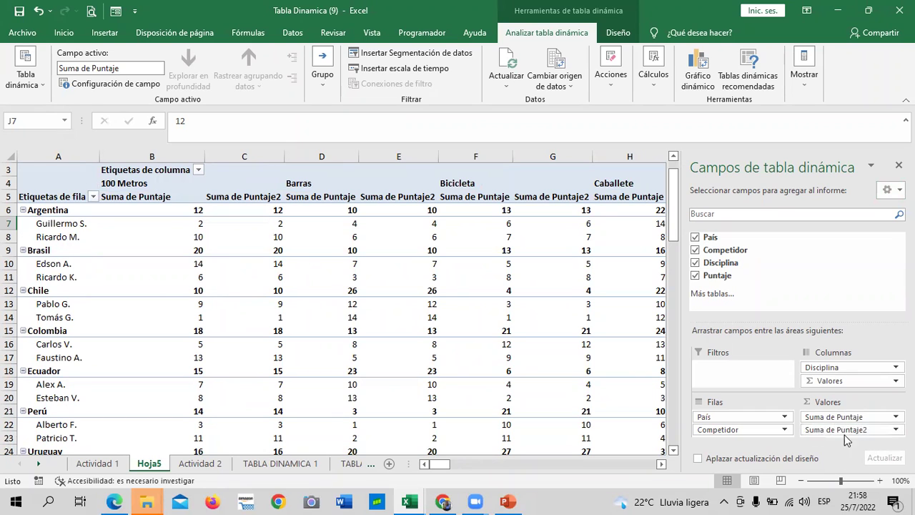
pyautogui.click(891, 429)
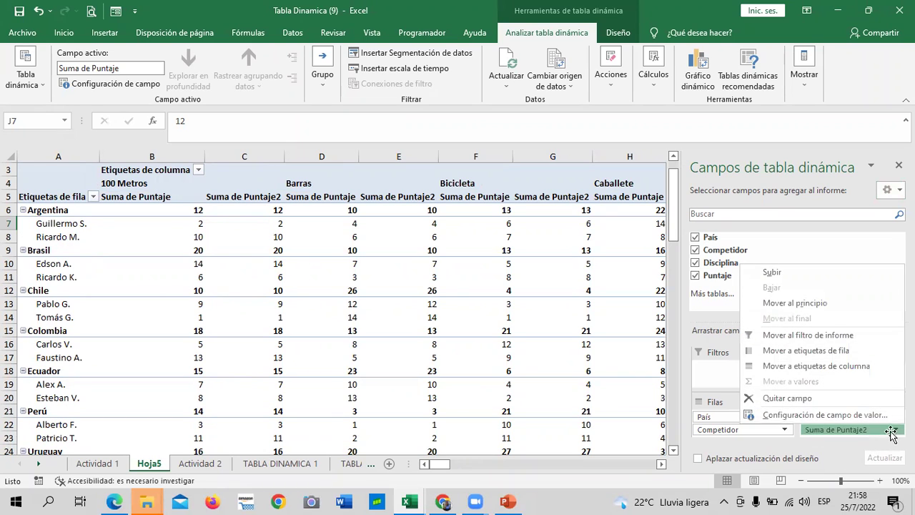
# - Summarize Puntaje2 as Promedio, formatted as Porcentaje with 0 decimals
pyautogui.click(879, 415)
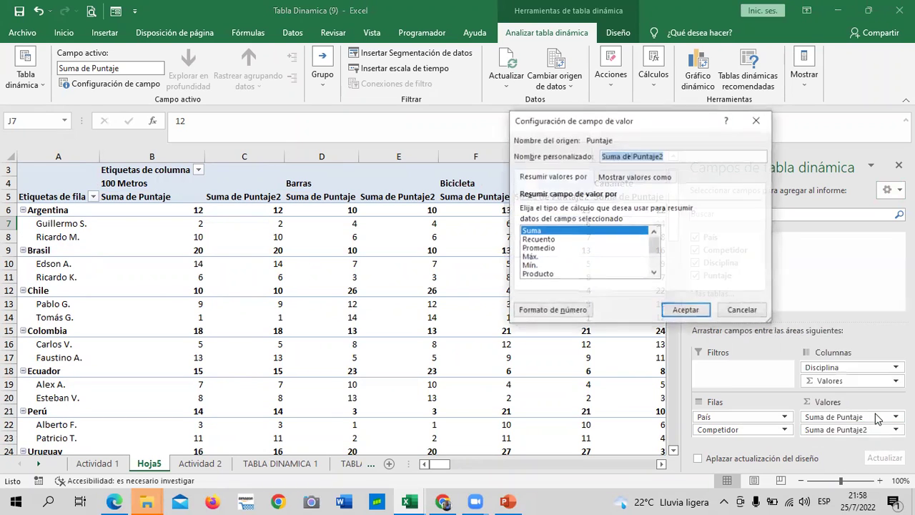
pyautogui.click(537, 248)
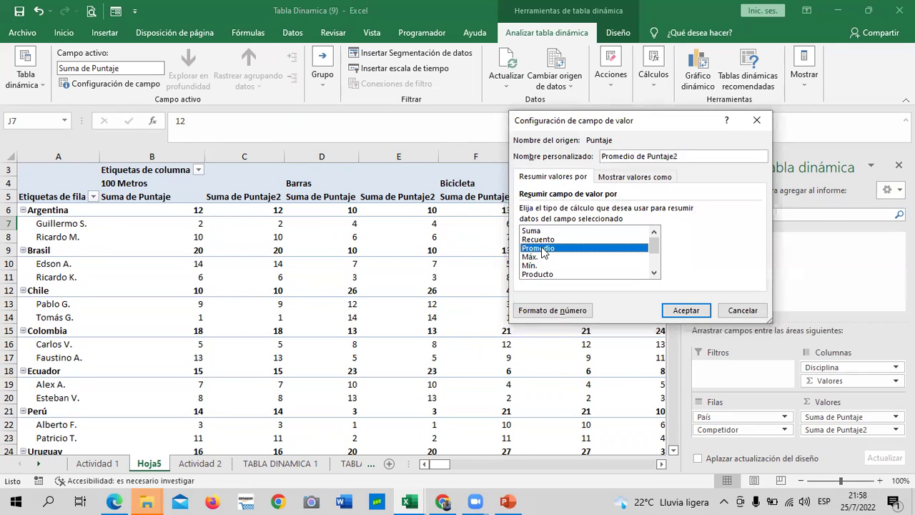
pyautogui.click(550, 311)
pyautogui.click(504, 170)
pyautogui.click(670, 149)
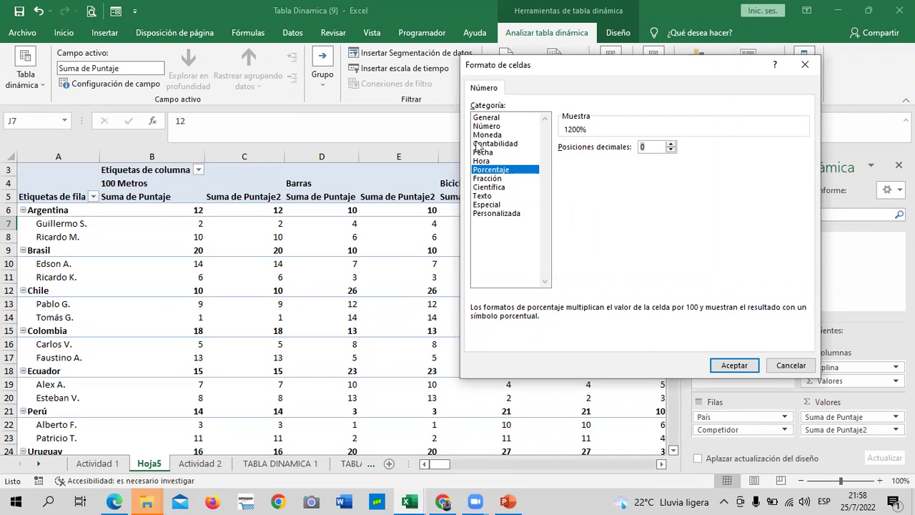
pyautogui.click(742, 366)
pyautogui.click(685, 309)
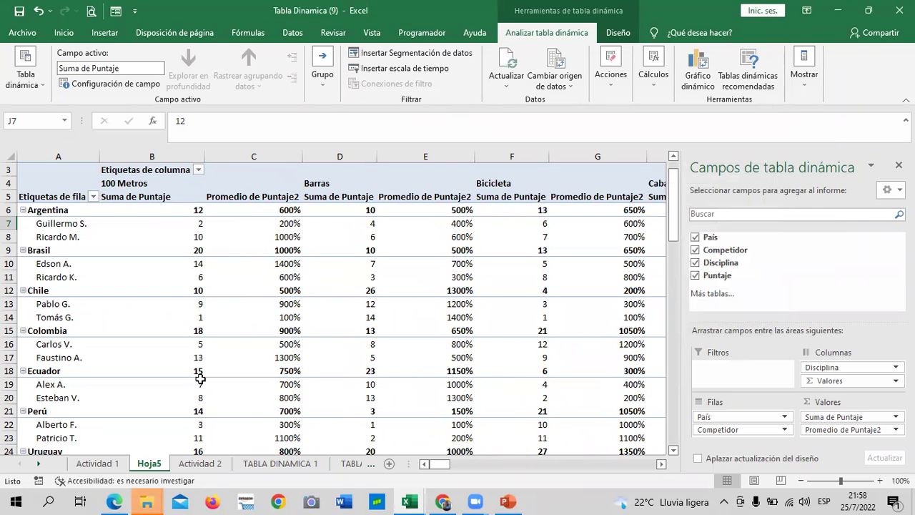
pyautogui.scroll(-3, 496, 312)
pyautogui.scroll(-2, 493, 312)
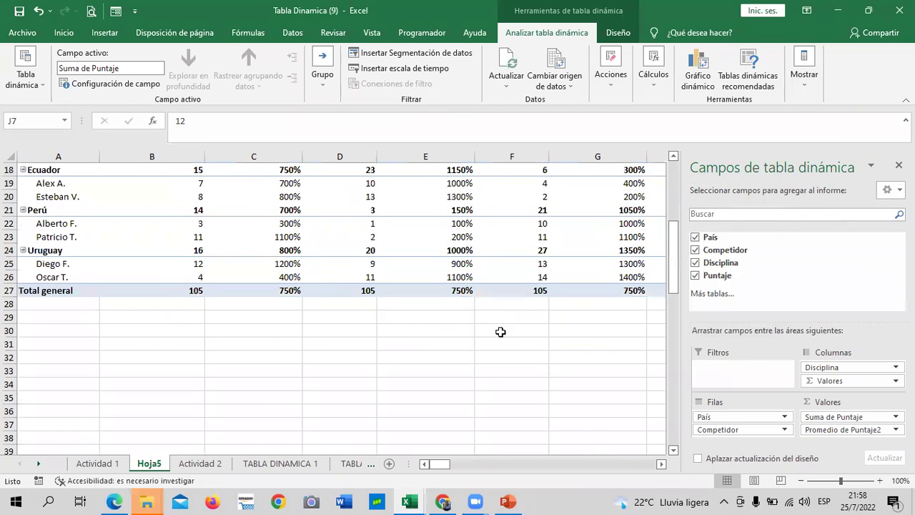
pyautogui.moveTo(438, 463); pyautogui.dragTo(470, 466)
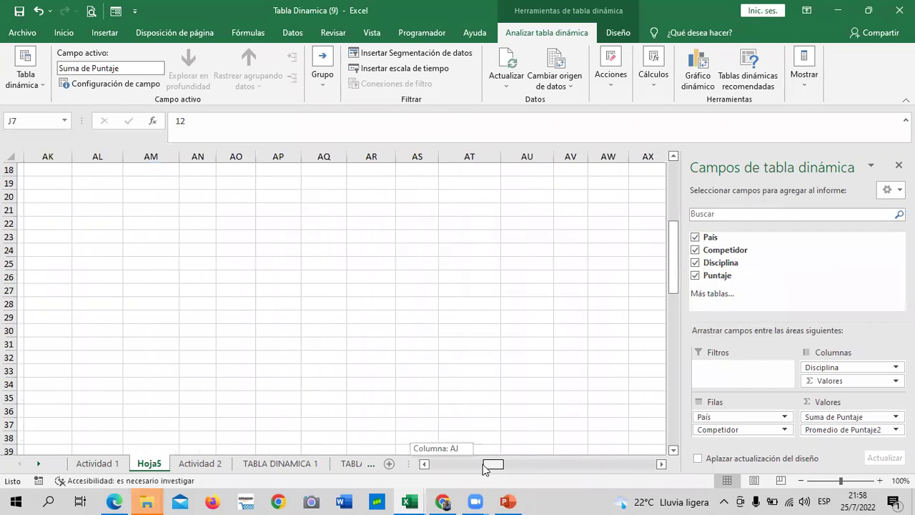
pyautogui.scroll(6, 462, 429)
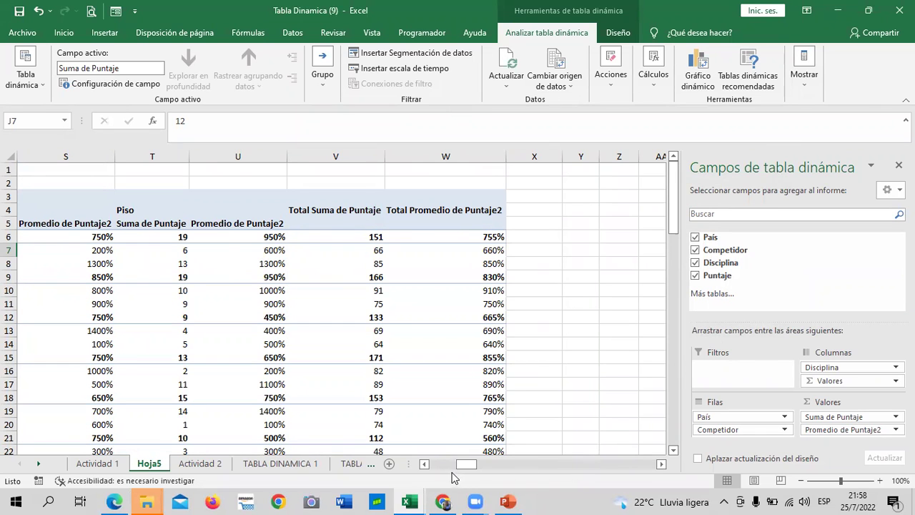
pyautogui.click(424, 465)
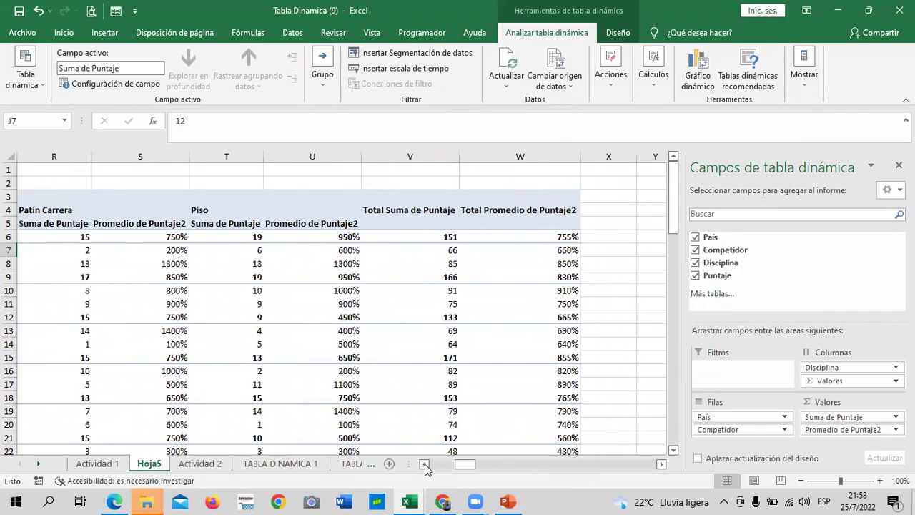
pyautogui.click(425, 464)
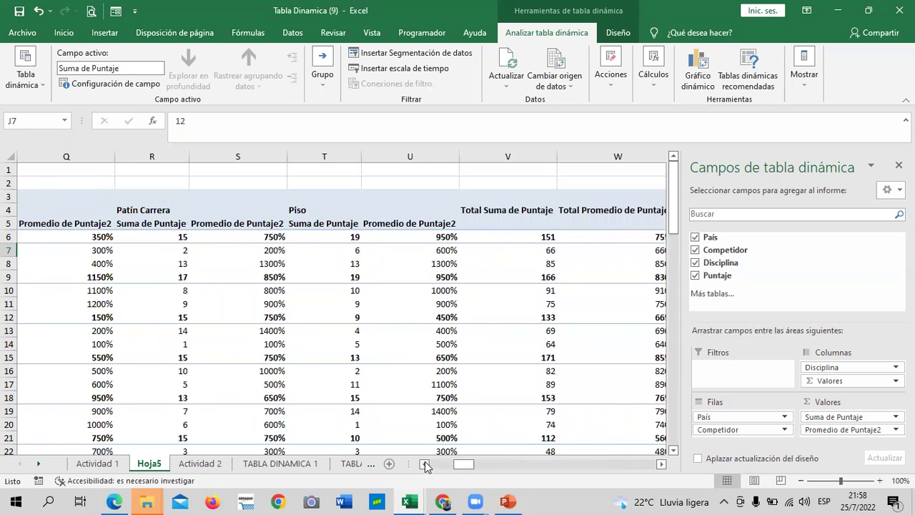
pyautogui.click(425, 465)
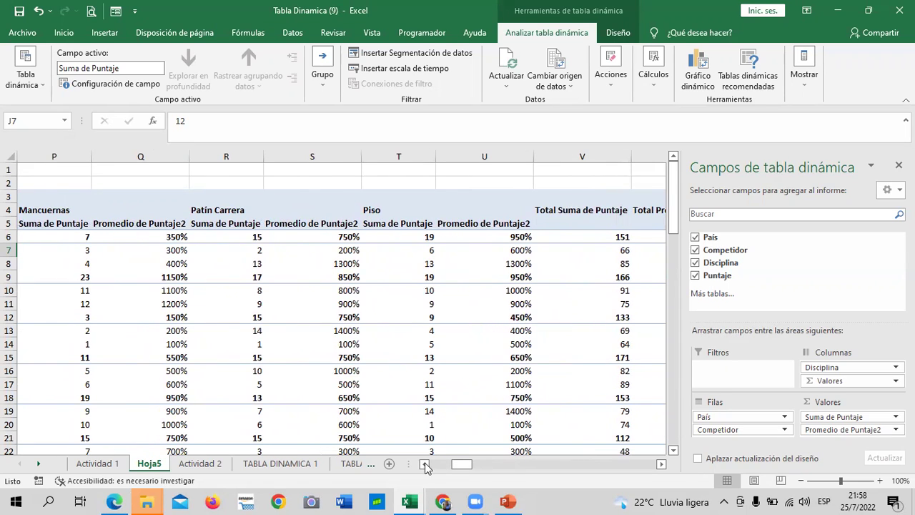
pyautogui.click(425, 465)
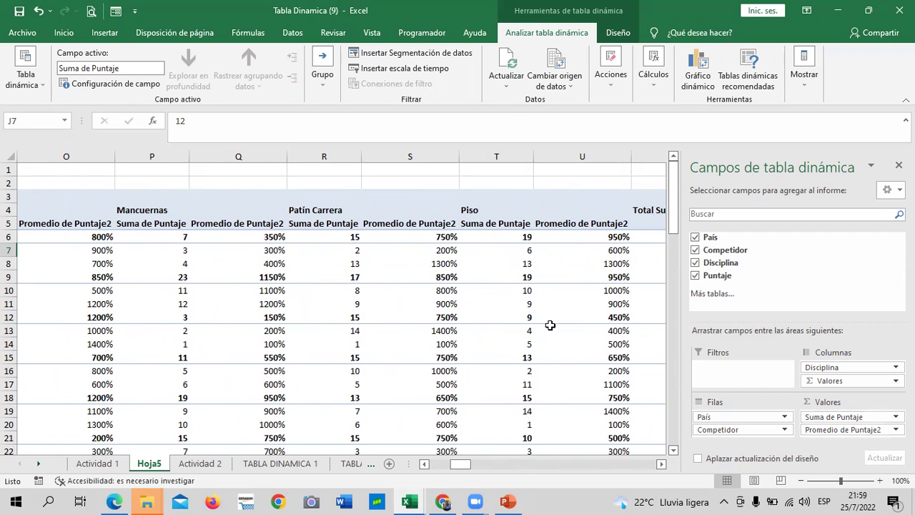
pyautogui.scroll(-2, 411, 328)
pyautogui.scroll(-1, 411, 327)
pyautogui.scroll(-3, 407, 330)
pyautogui.scroll(3, 405, 331)
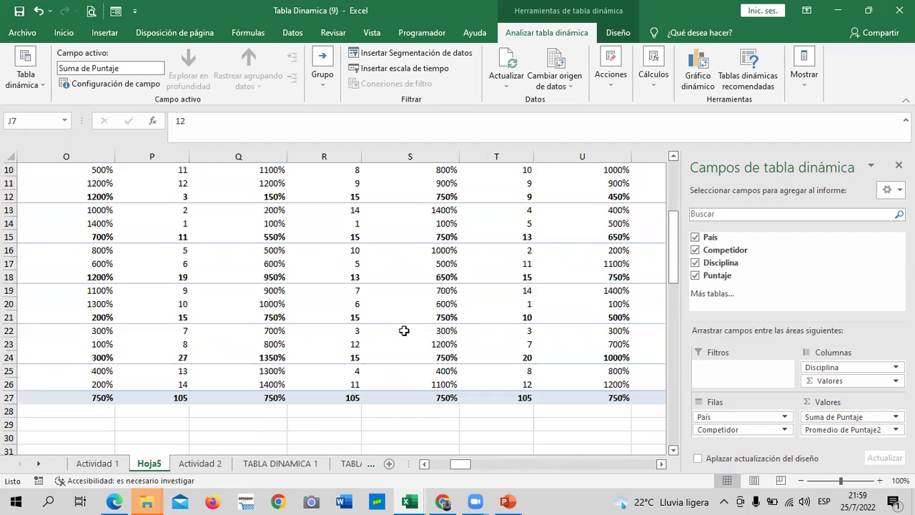
pyautogui.scroll(3, 404, 333)
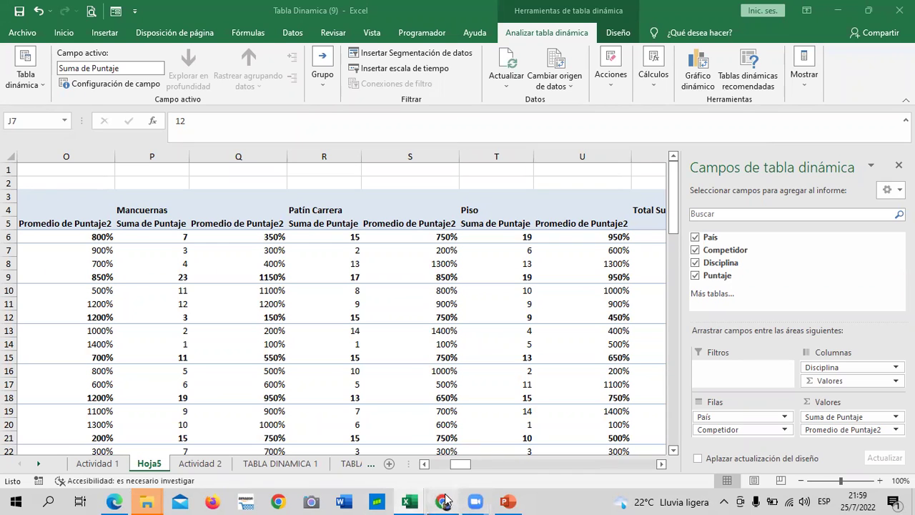
pyautogui.moveTo(445, 500)
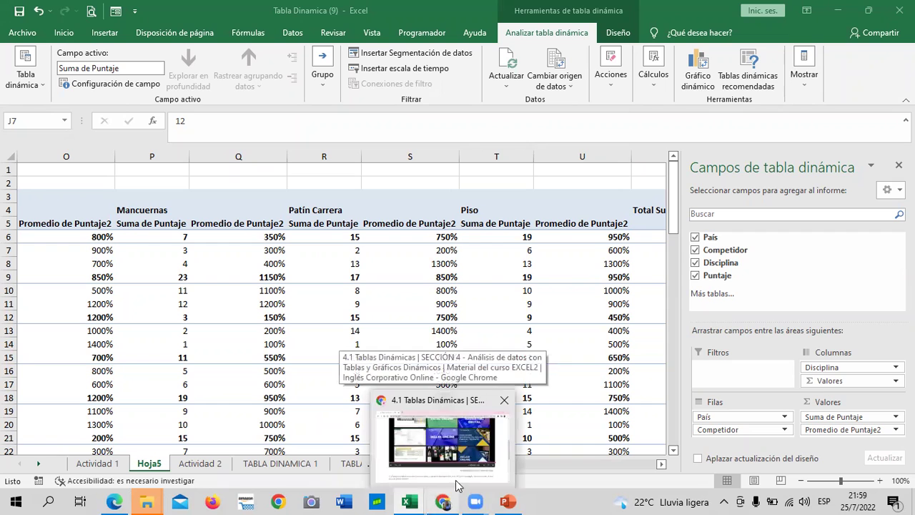
# - Bring the 4.1 Tablas Dinámicas course page forward and scroll up to its header
pyautogui.click(478, 478)
pyautogui.scroll(3, 465, 450)
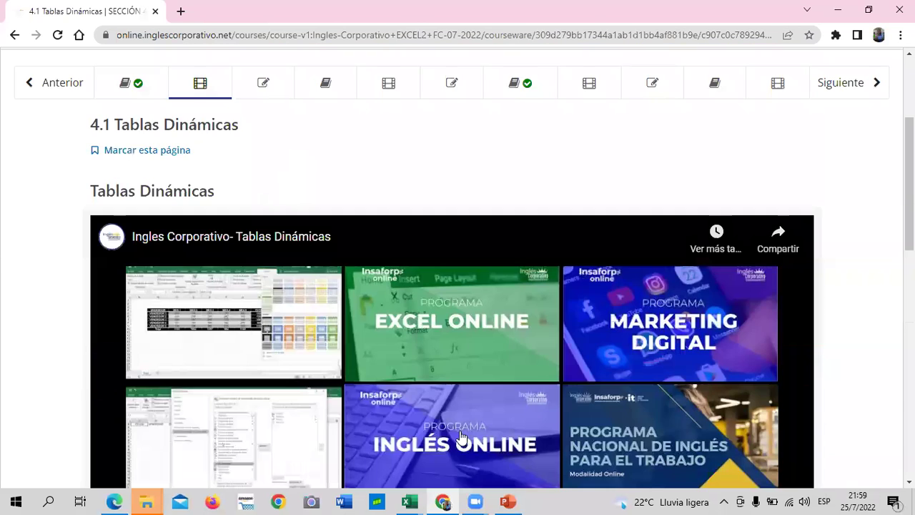
pyautogui.scroll(3, 461, 436)
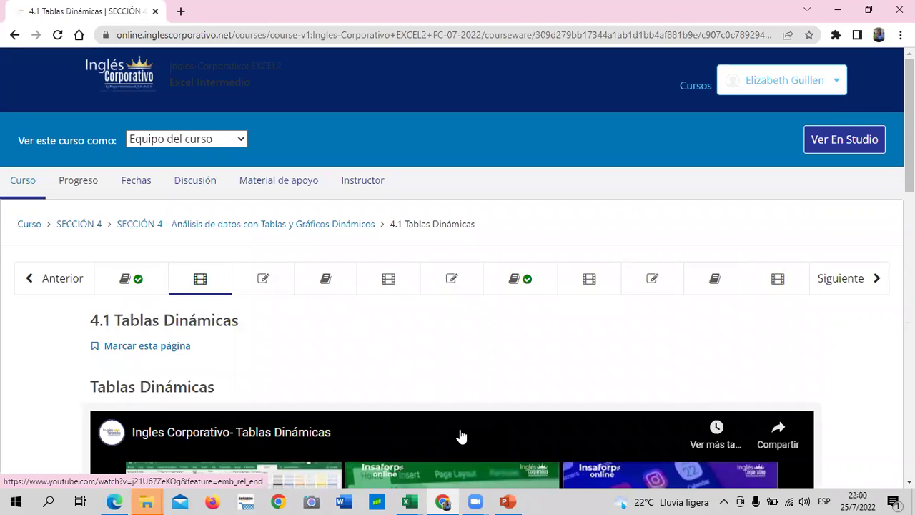
# - Open the 4.2 Laboratorio 1 quiz and scroll through its questions
pyautogui.click(279, 284)
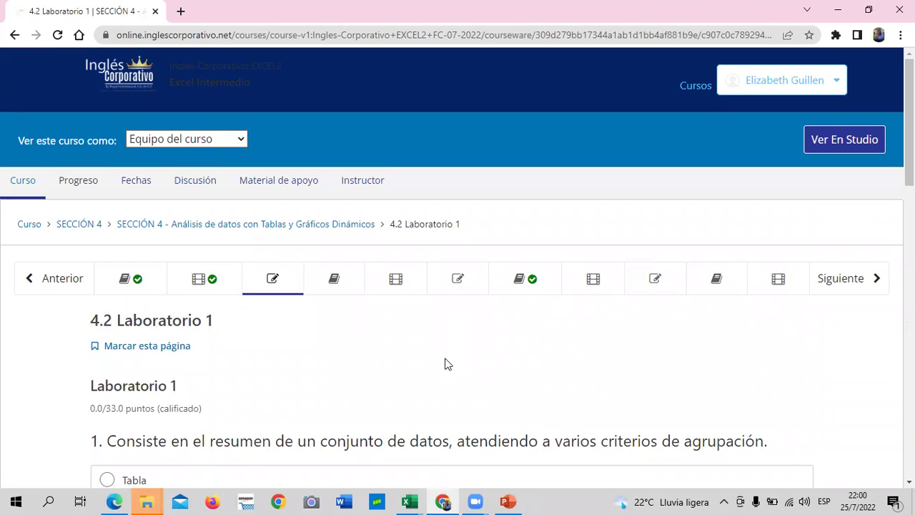
pyautogui.scroll(-1, 444, 364)
pyautogui.scroll(-7, 444, 364)
pyautogui.scroll(-5, 442, 363)
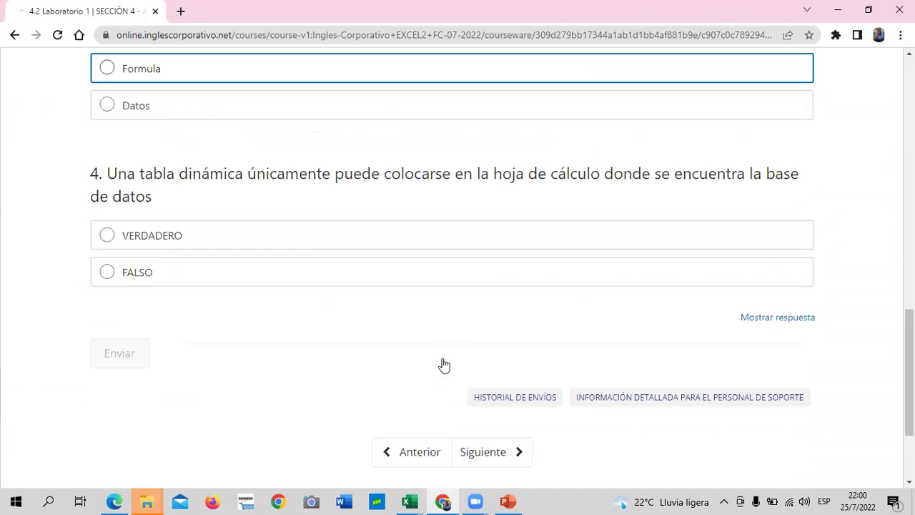
pyautogui.scroll(-2, 441, 363)
pyautogui.scroll(-1, 440, 363)
pyautogui.scroll(4, 432, 362)
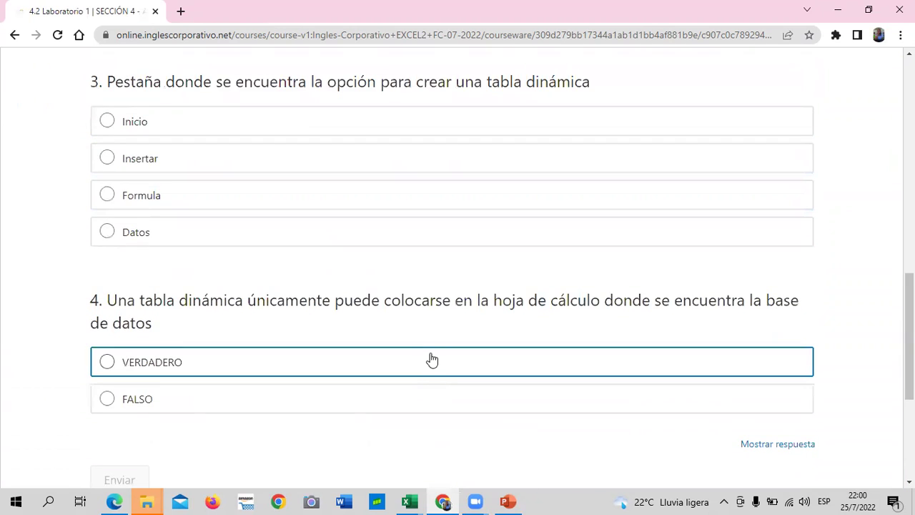
pyautogui.scroll(5, 431, 358)
pyautogui.scroll(3, 431, 356)
pyautogui.scroll(1, 431, 355)
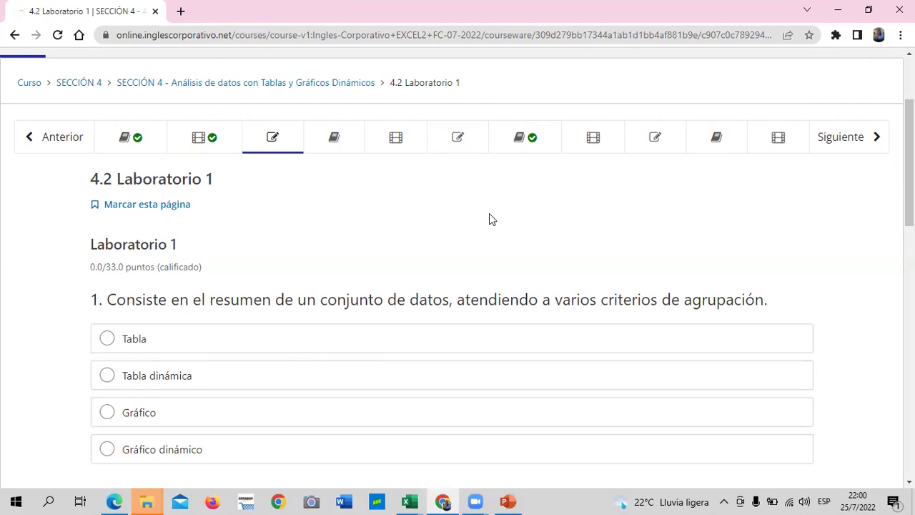
# - Review the four quiz questions again and scroll back toward question 1
pyautogui.scroll(-1, 499, 242)
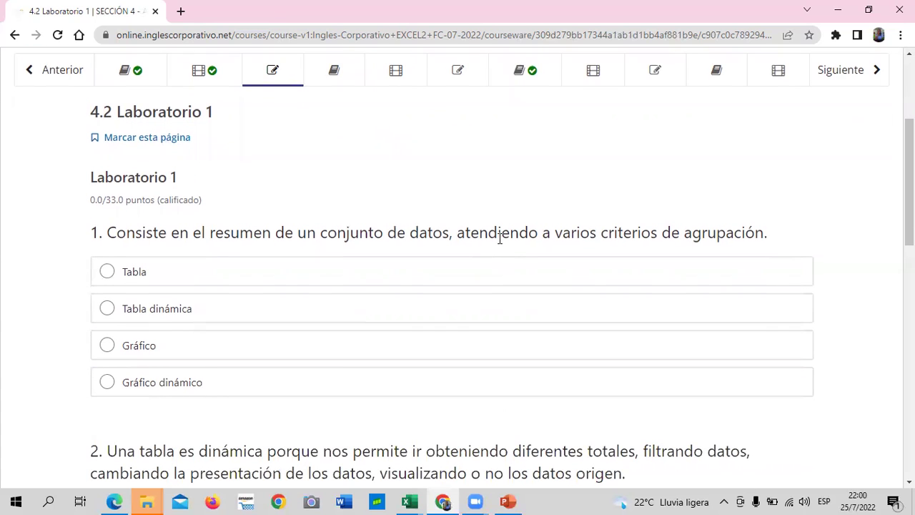
pyautogui.scroll(-4, 498, 240)
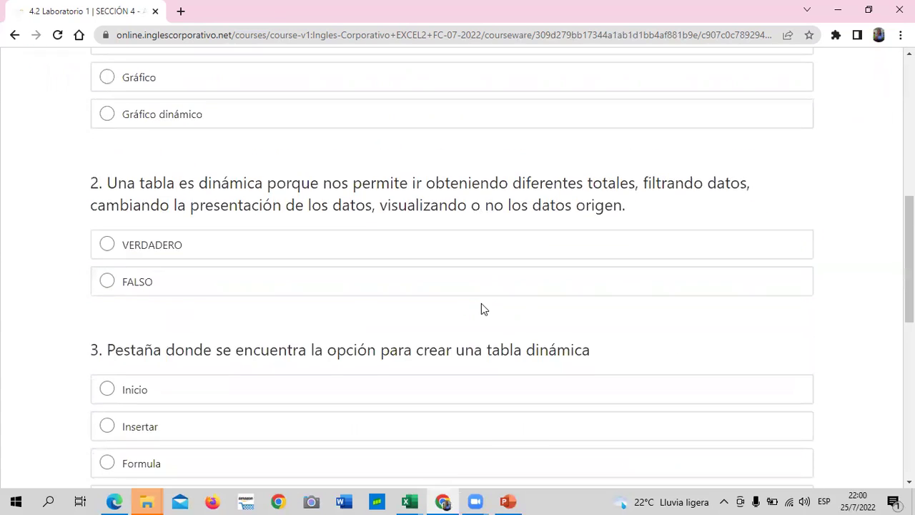
pyautogui.scroll(-3, 482, 307)
pyautogui.scroll(-3, 441, 327)
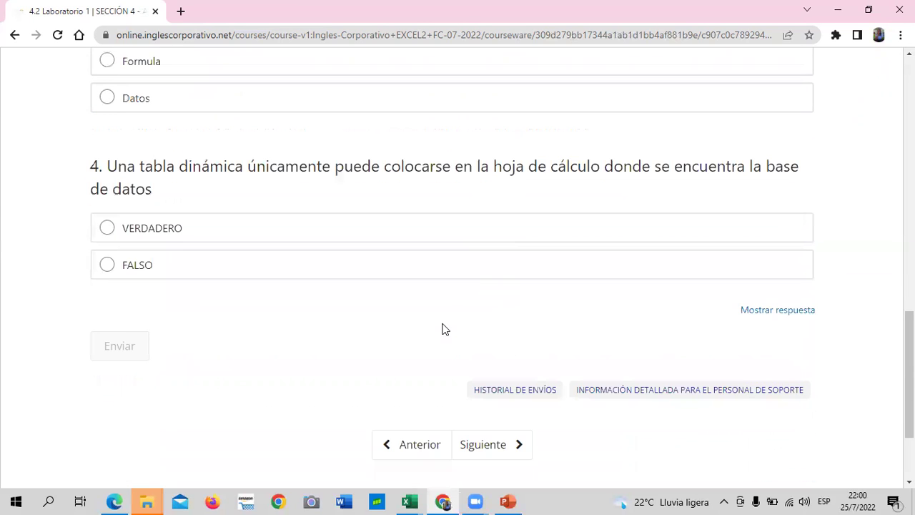
pyautogui.scroll(-1, 441, 329)
pyautogui.scroll(4, 507, 298)
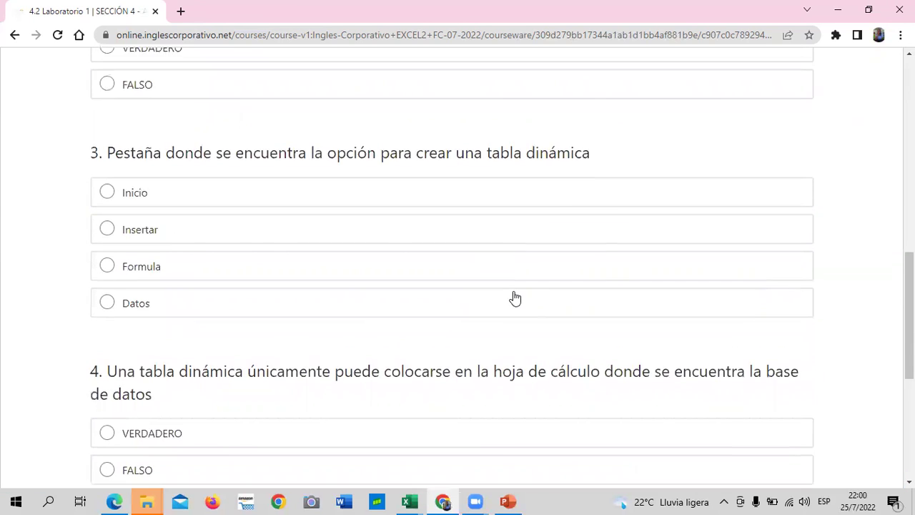
pyautogui.scroll(7, 515, 298)
pyautogui.scroll(3, 513, 298)
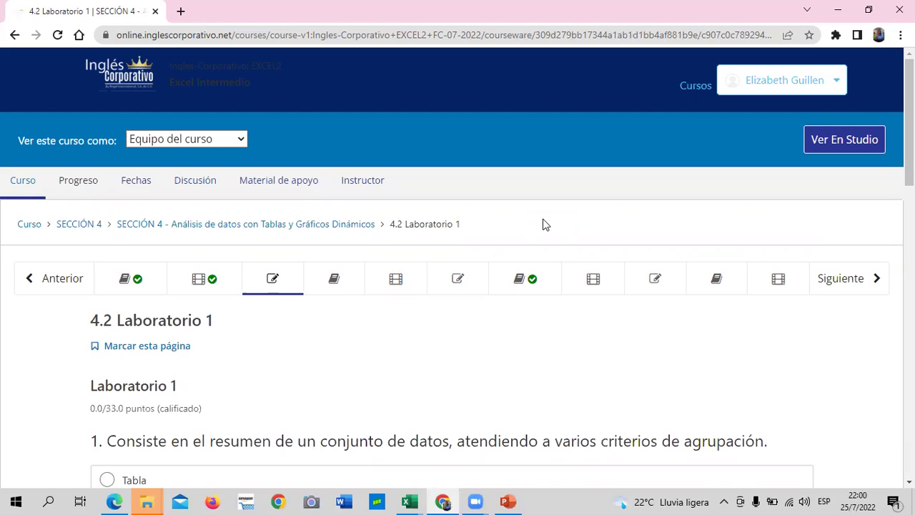
pyautogui.scroll(-1, 285, 328)
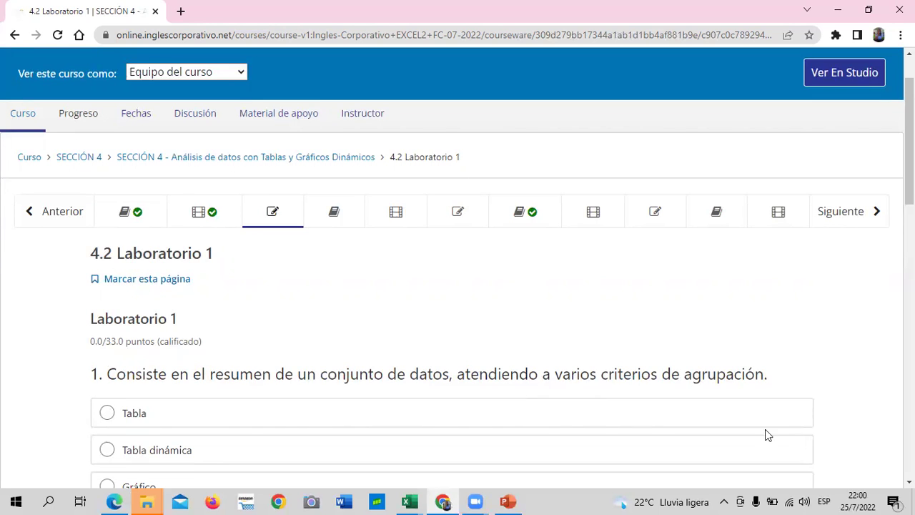
pyautogui.scroll(-2, 564, 411)
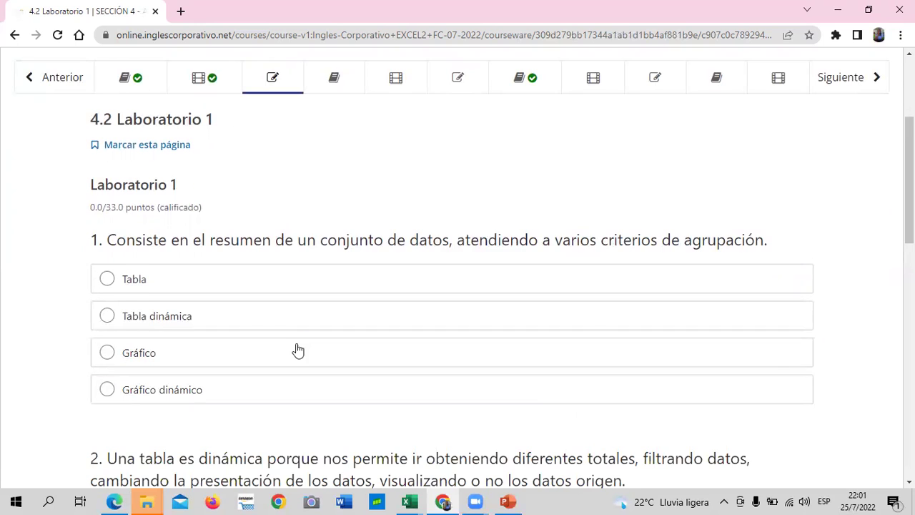
pyautogui.scroll(-3, 291, 354)
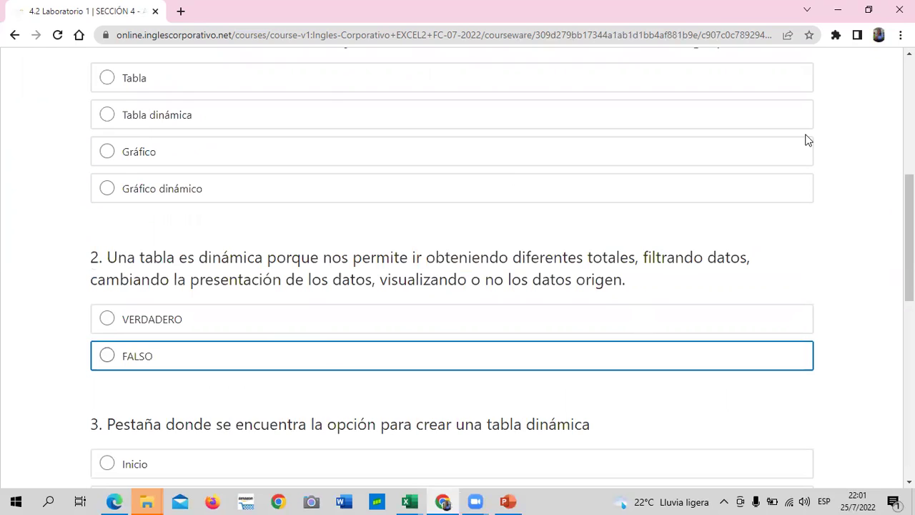
pyautogui.hotkey('shift', 'Tab')
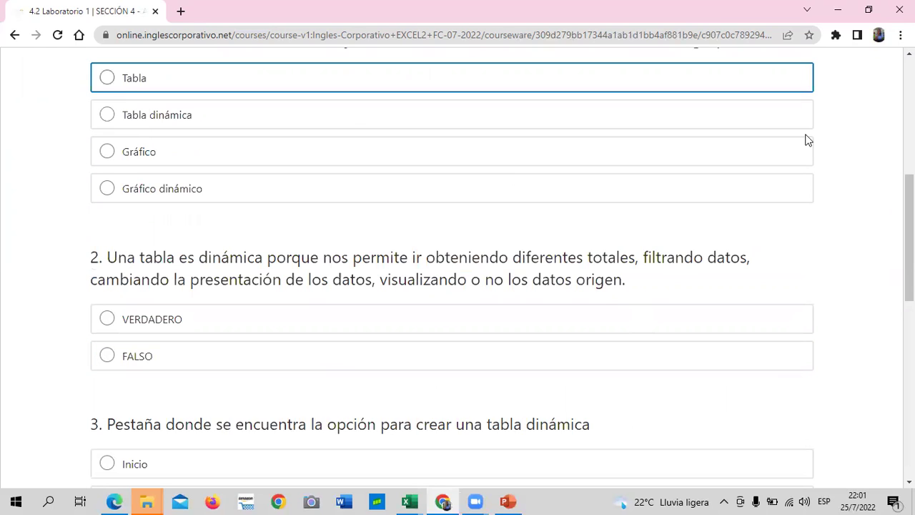
pyautogui.press('Tab')
pyautogui.click(595, 300)
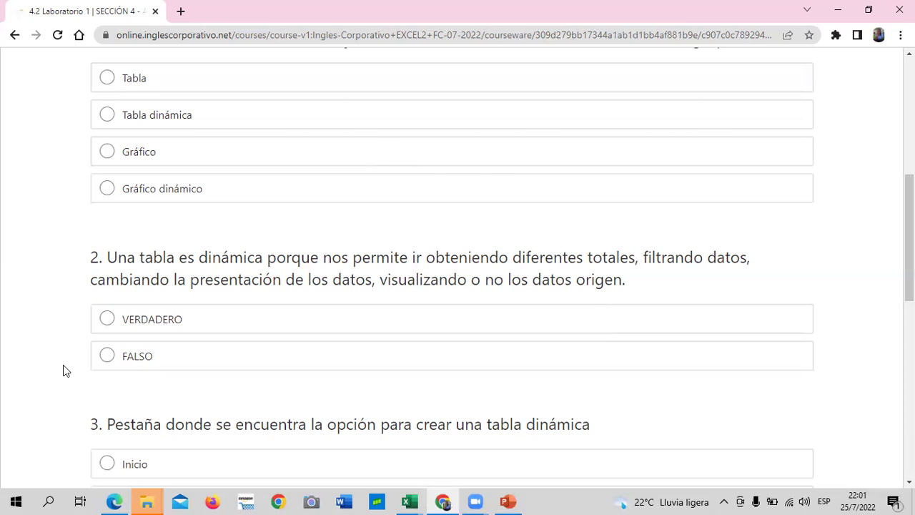
pyautogui.scroll(-2, 194, 398)
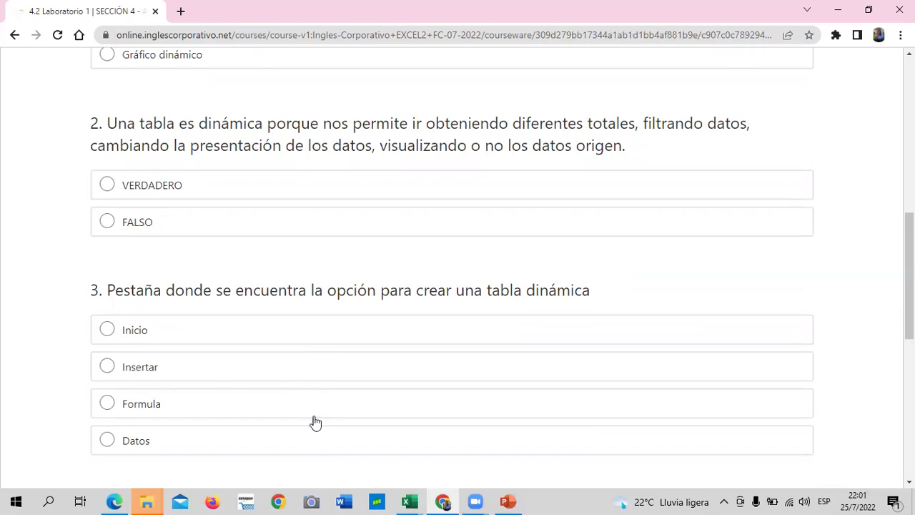
pyautogui.scroll(-1, 317, 425)
pyautogui.scroll(-1, 319, 435)
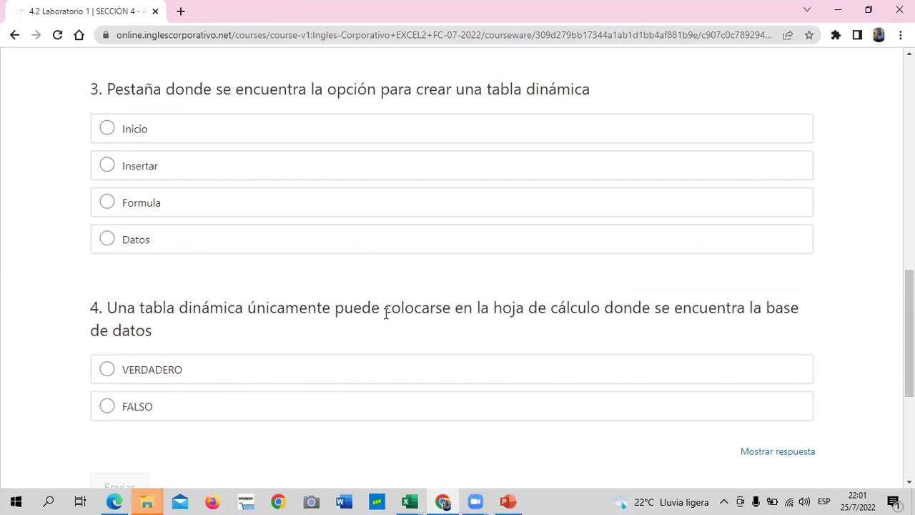
pyautogui.scroll(-4, 413, 328)
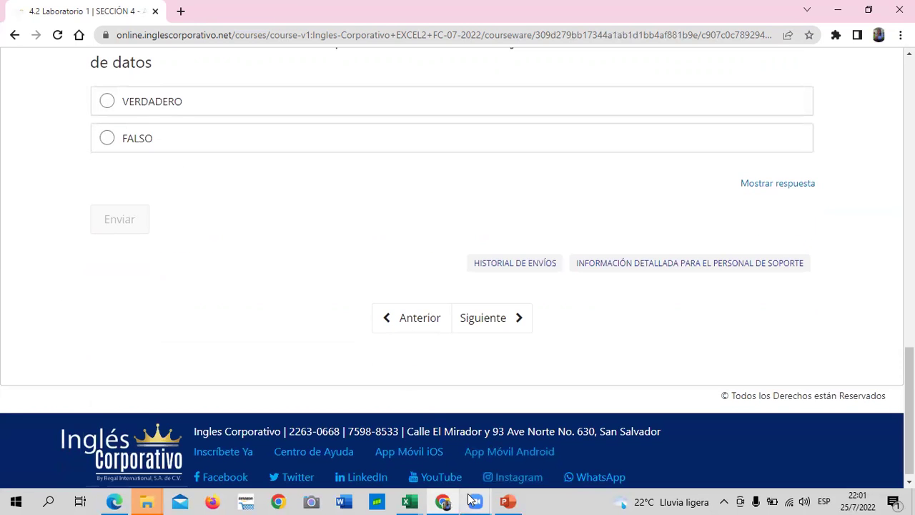
pyautogui.moveTo(468, 499)
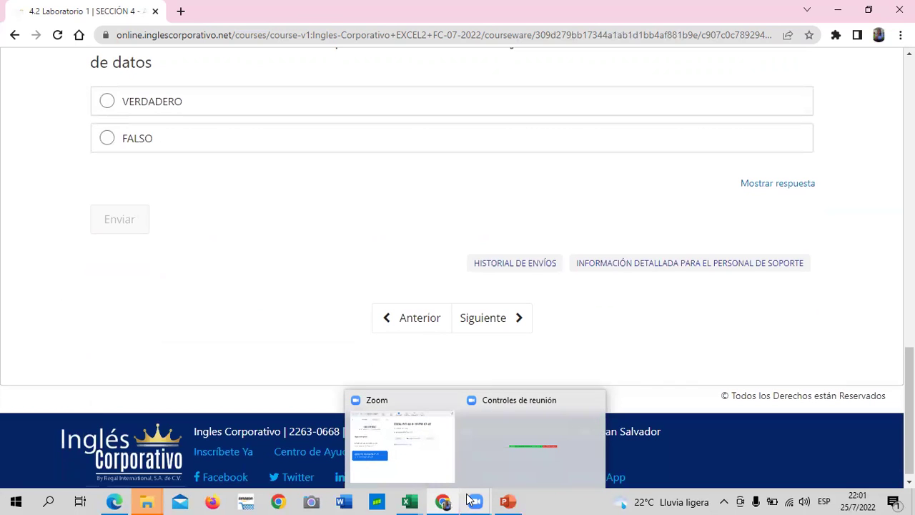